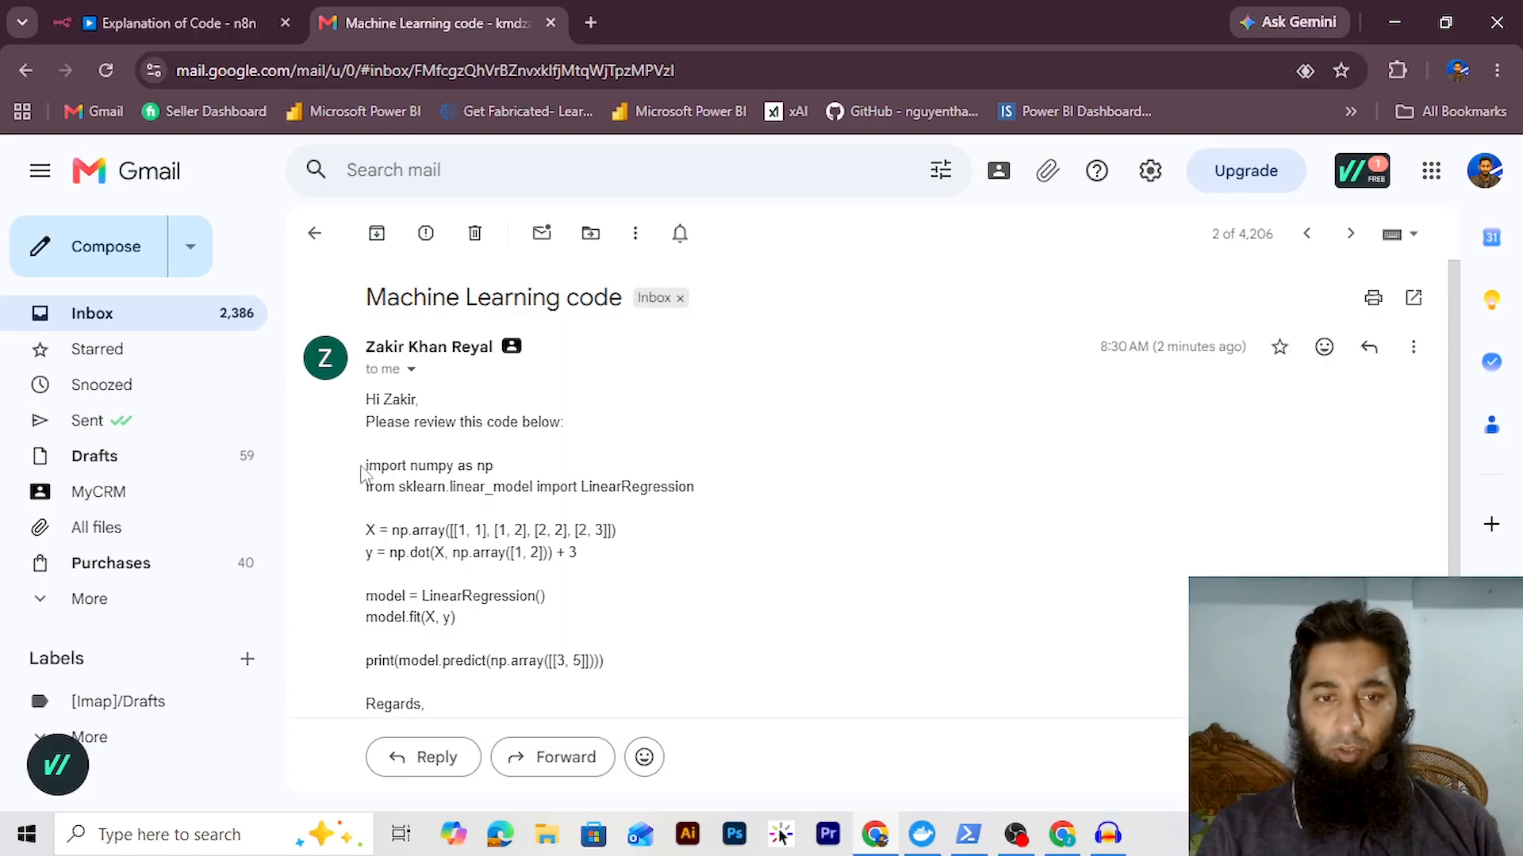
# Review the Explanation of Code workflow in n8n, then return to the Gmail email
pyautogui.moveTo(363, 470); pyautogui.dragTo(620, 663)
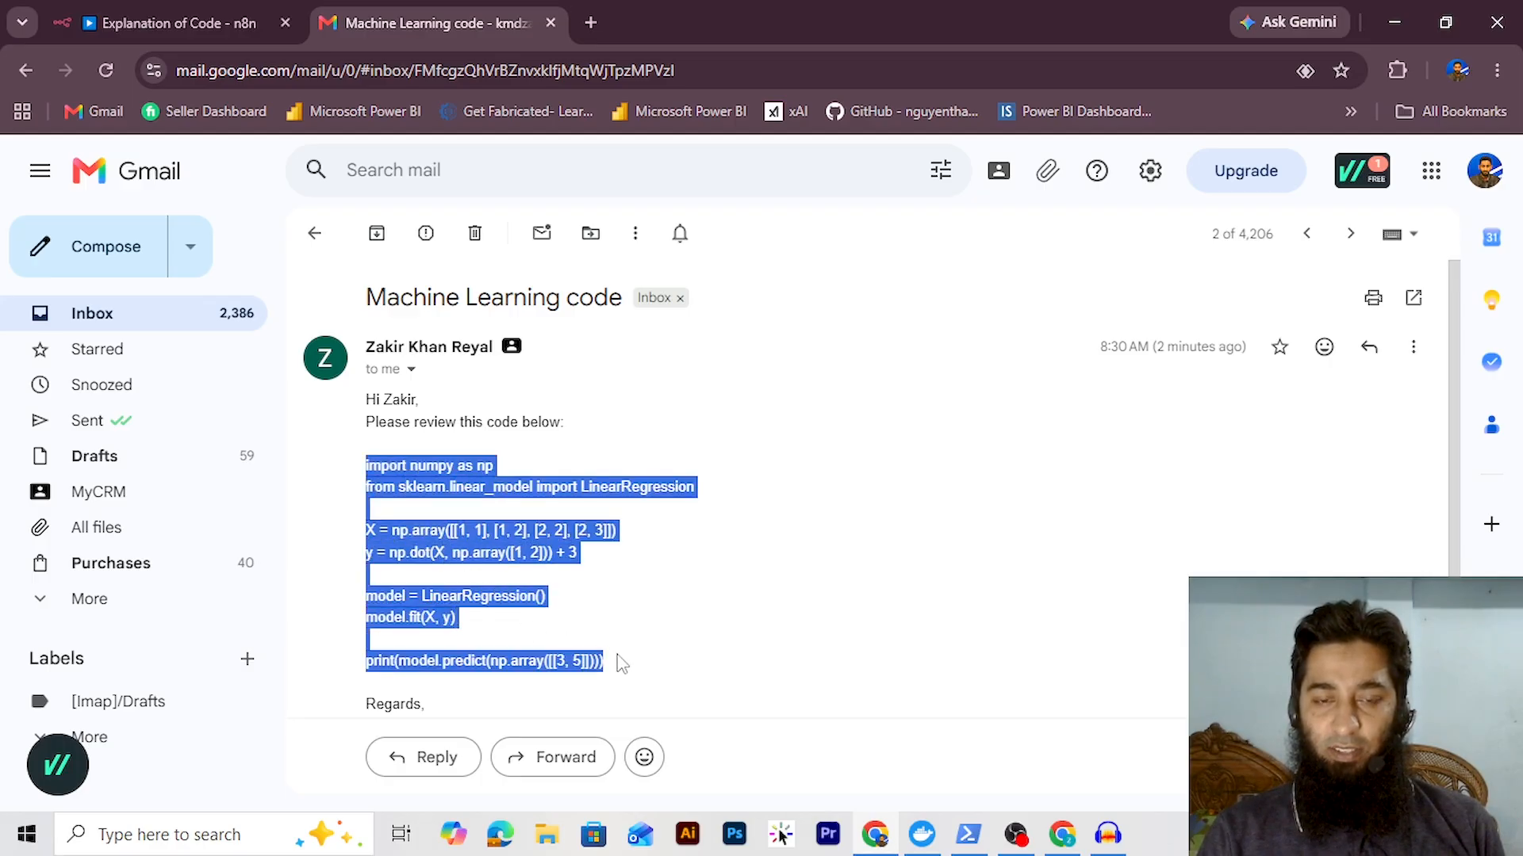
pyautogui.click(621, 662)
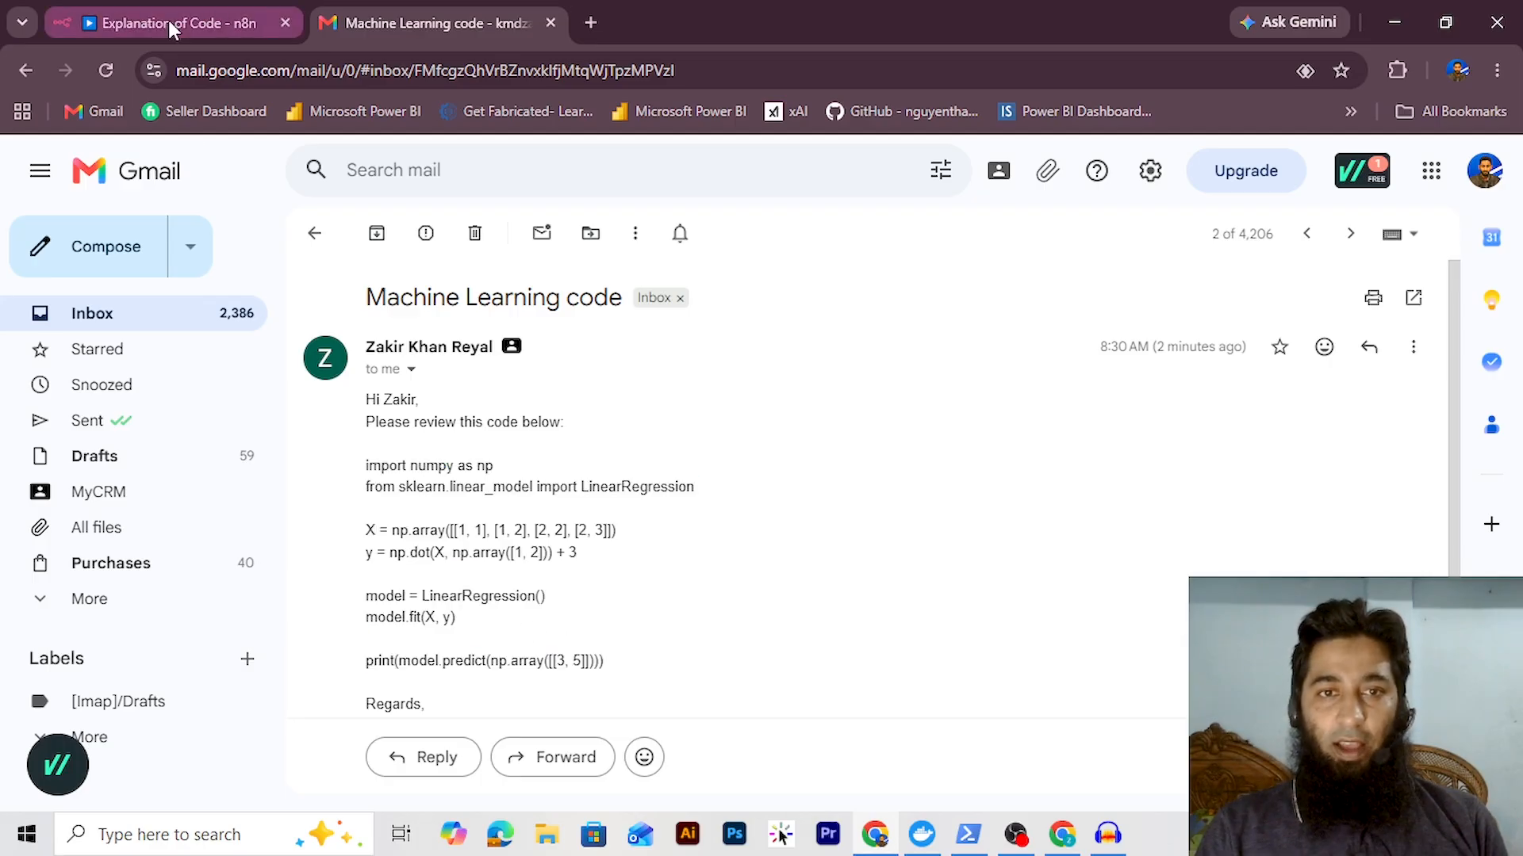
pyautogui.click(168, 21)
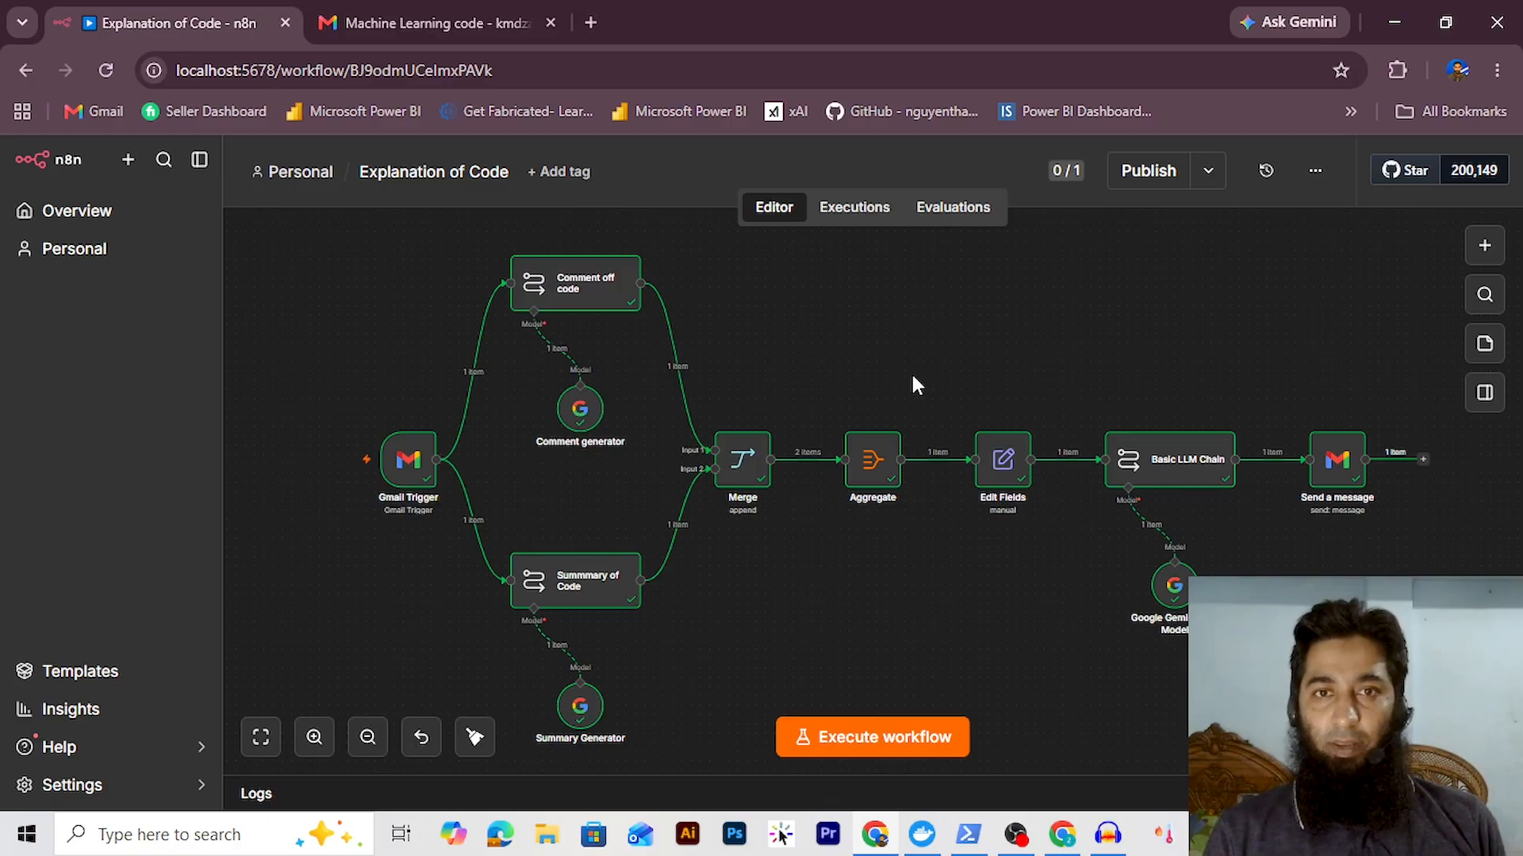
pyautogui.click(432, 22)
# Open the Code with Comments and Summmary email and zoom in twice to read the commented code
pyautogui.click(315, 232)
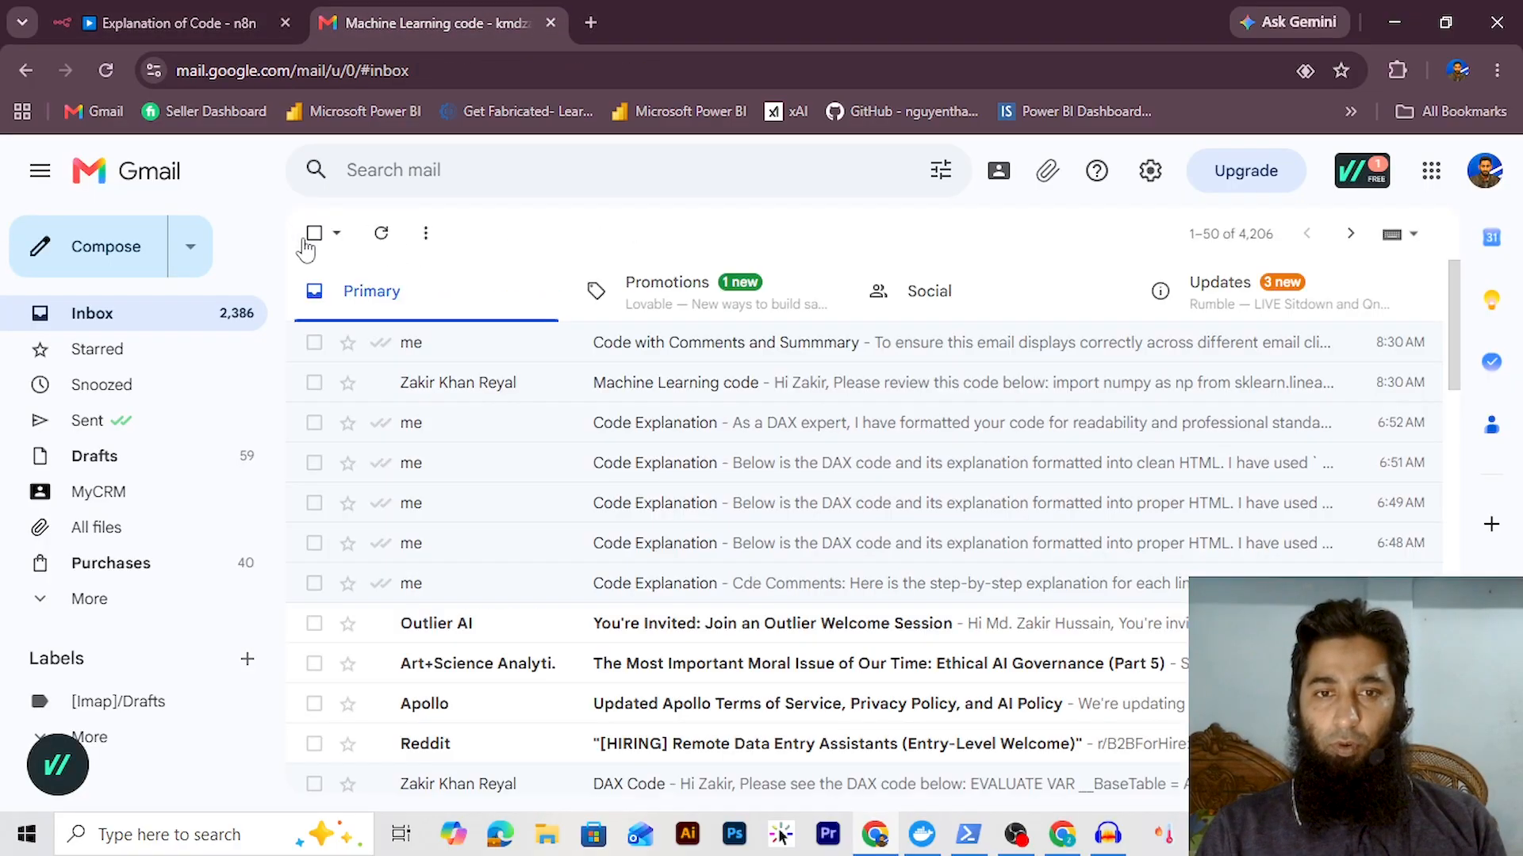
pyautogui.click(657, 359)
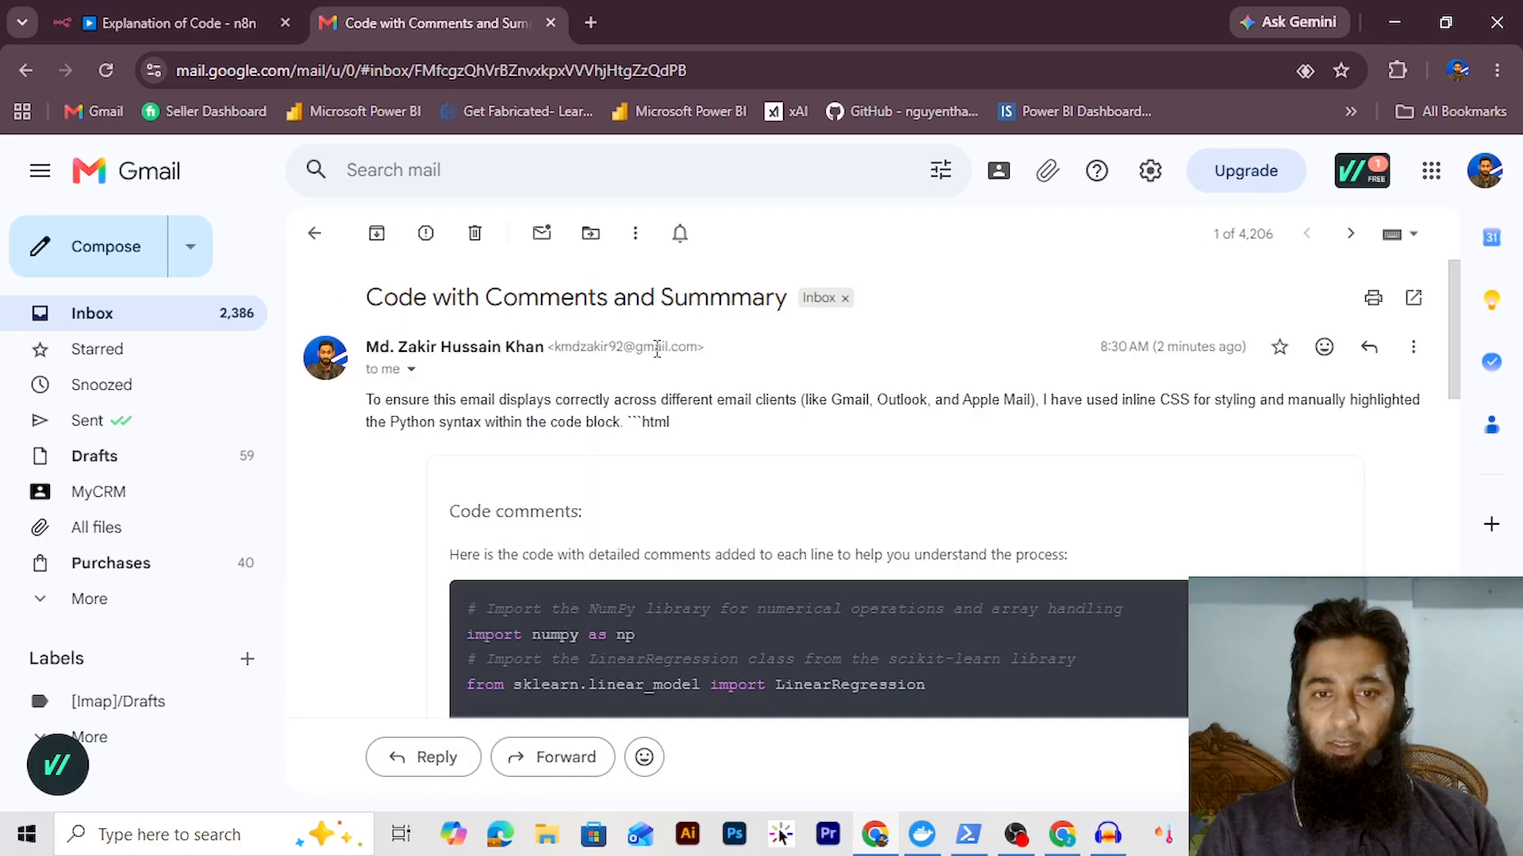
pyautogui.scroll(-3, 1155, 465)
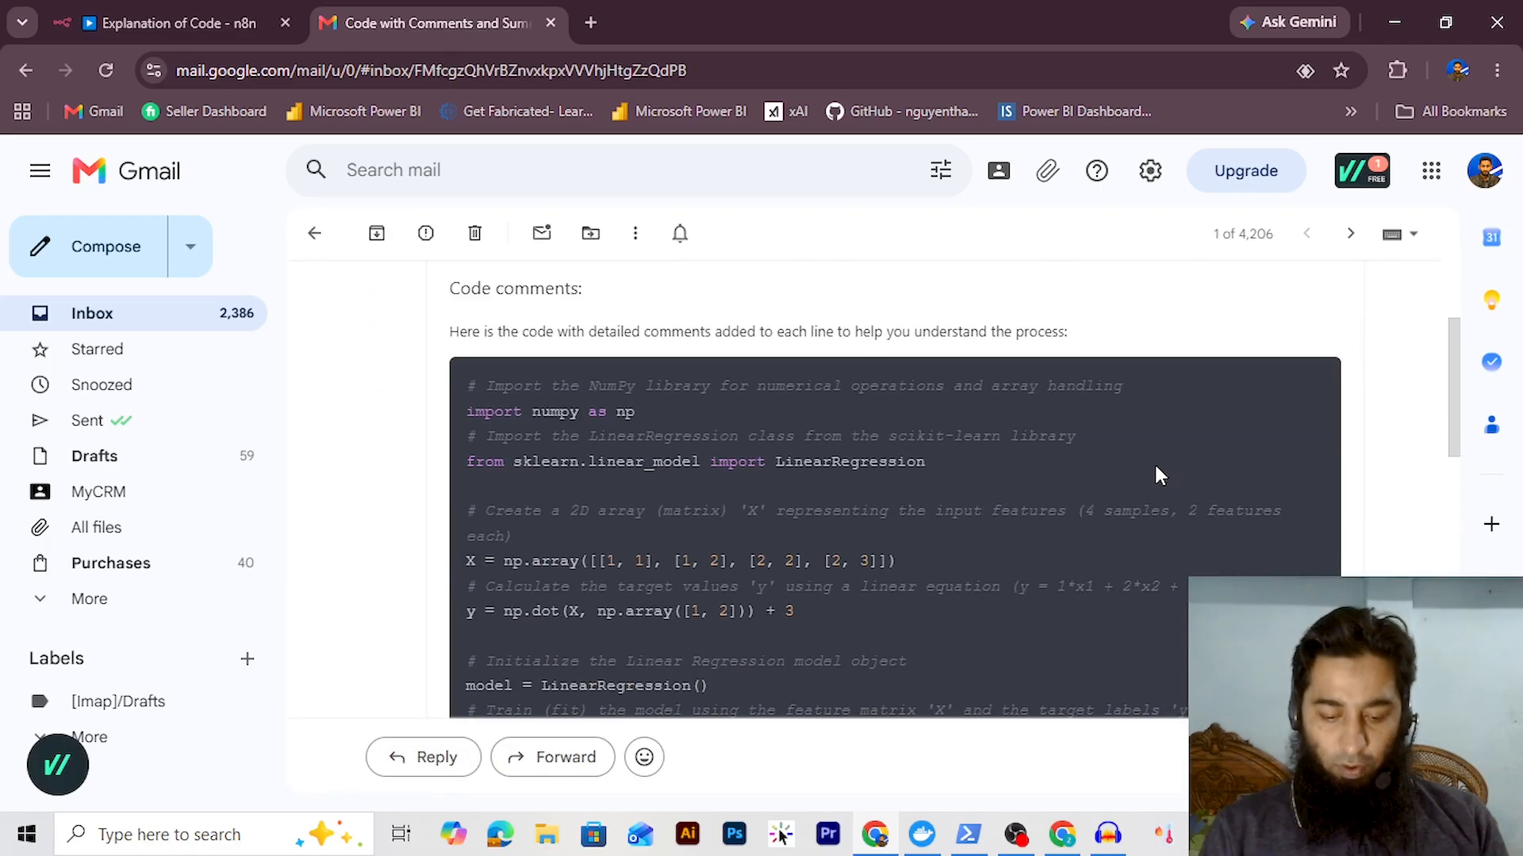
pyautogui.hotkey('ctrl', '+')
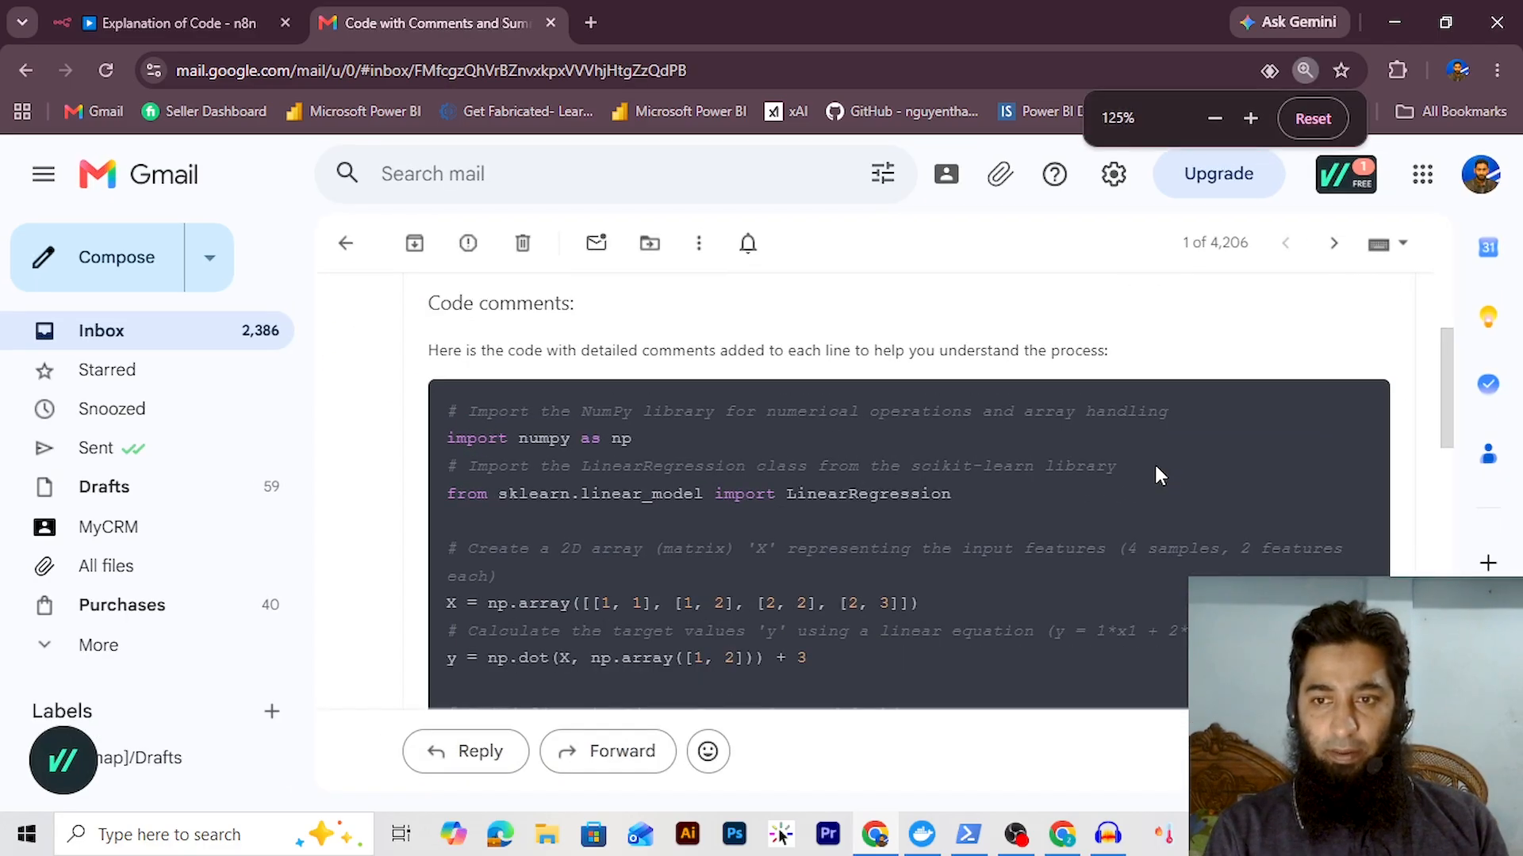
pyautogui.hotkey('ctrl', '+')
pyautogui.hotkey('ctrl', '+')
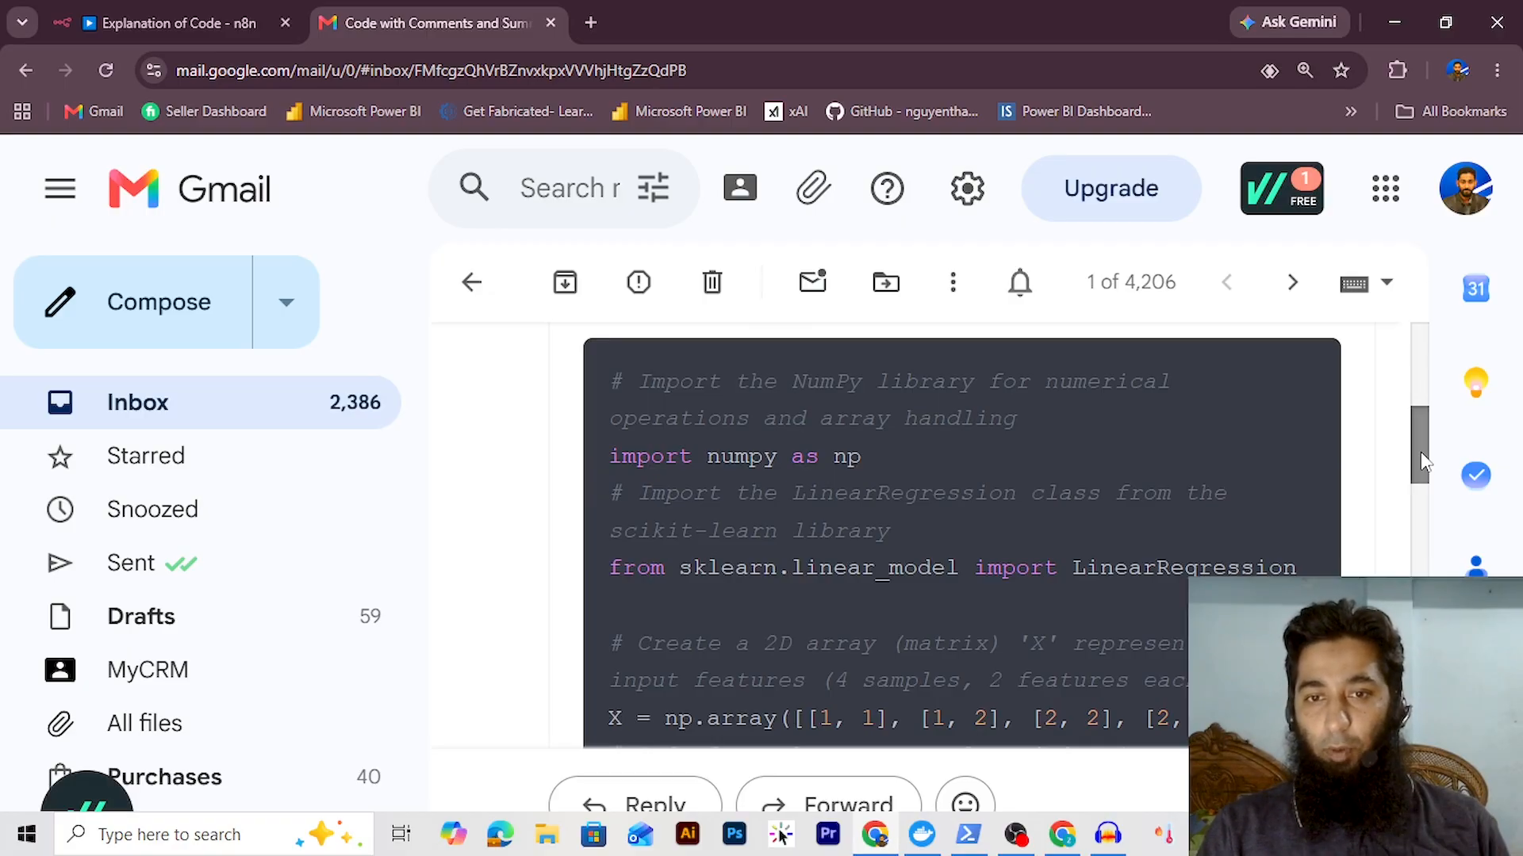
pyautogui.moveTo(1420, 462); pyautogui.dragTo(1425, 497)
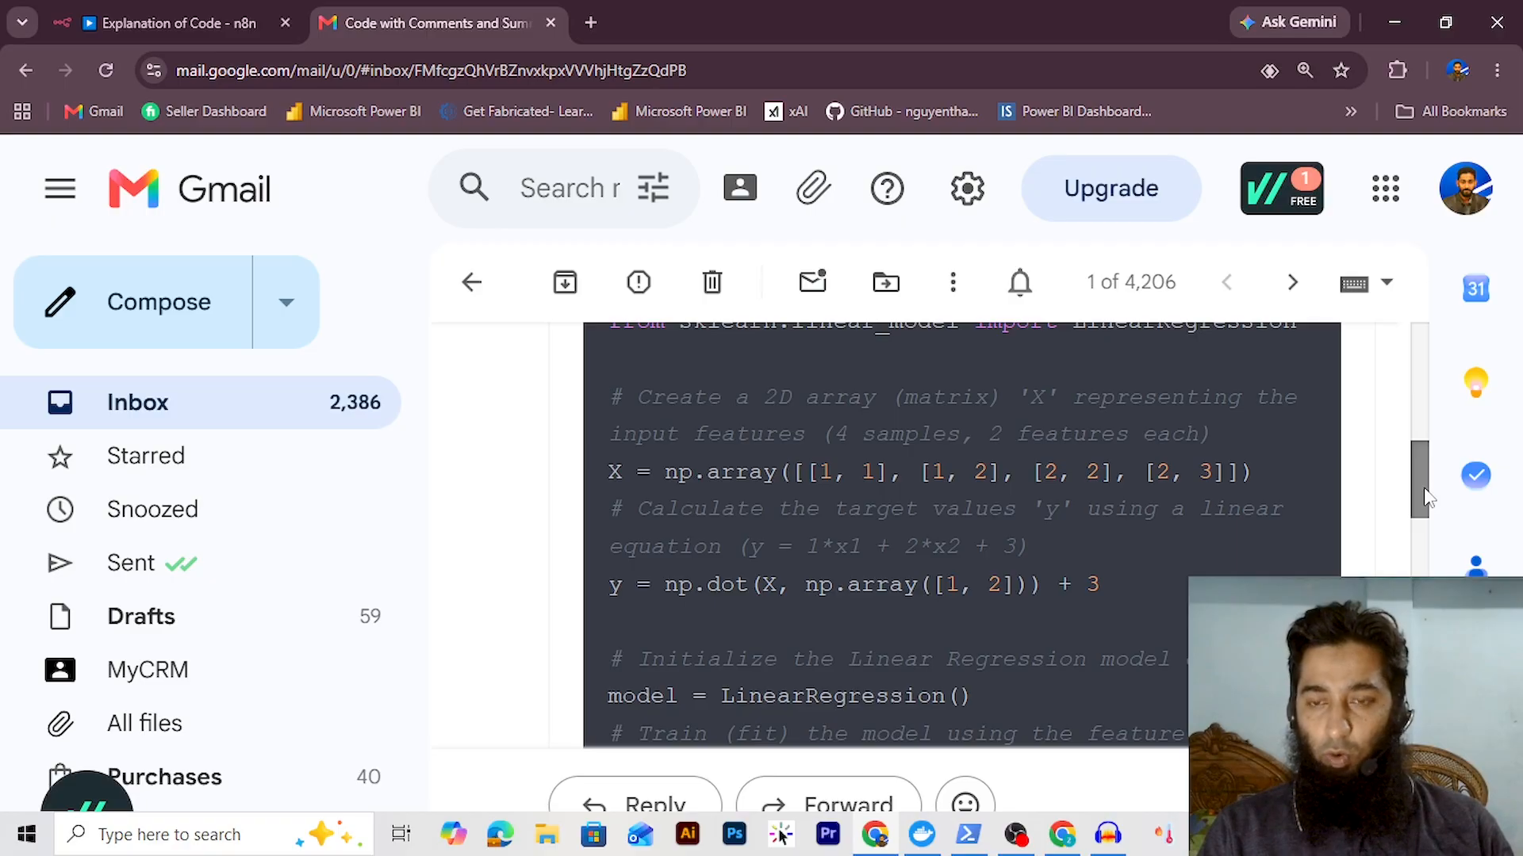
pyautogui.moveTo(1425, 497); pyautogui.dragTo(1437, 654)
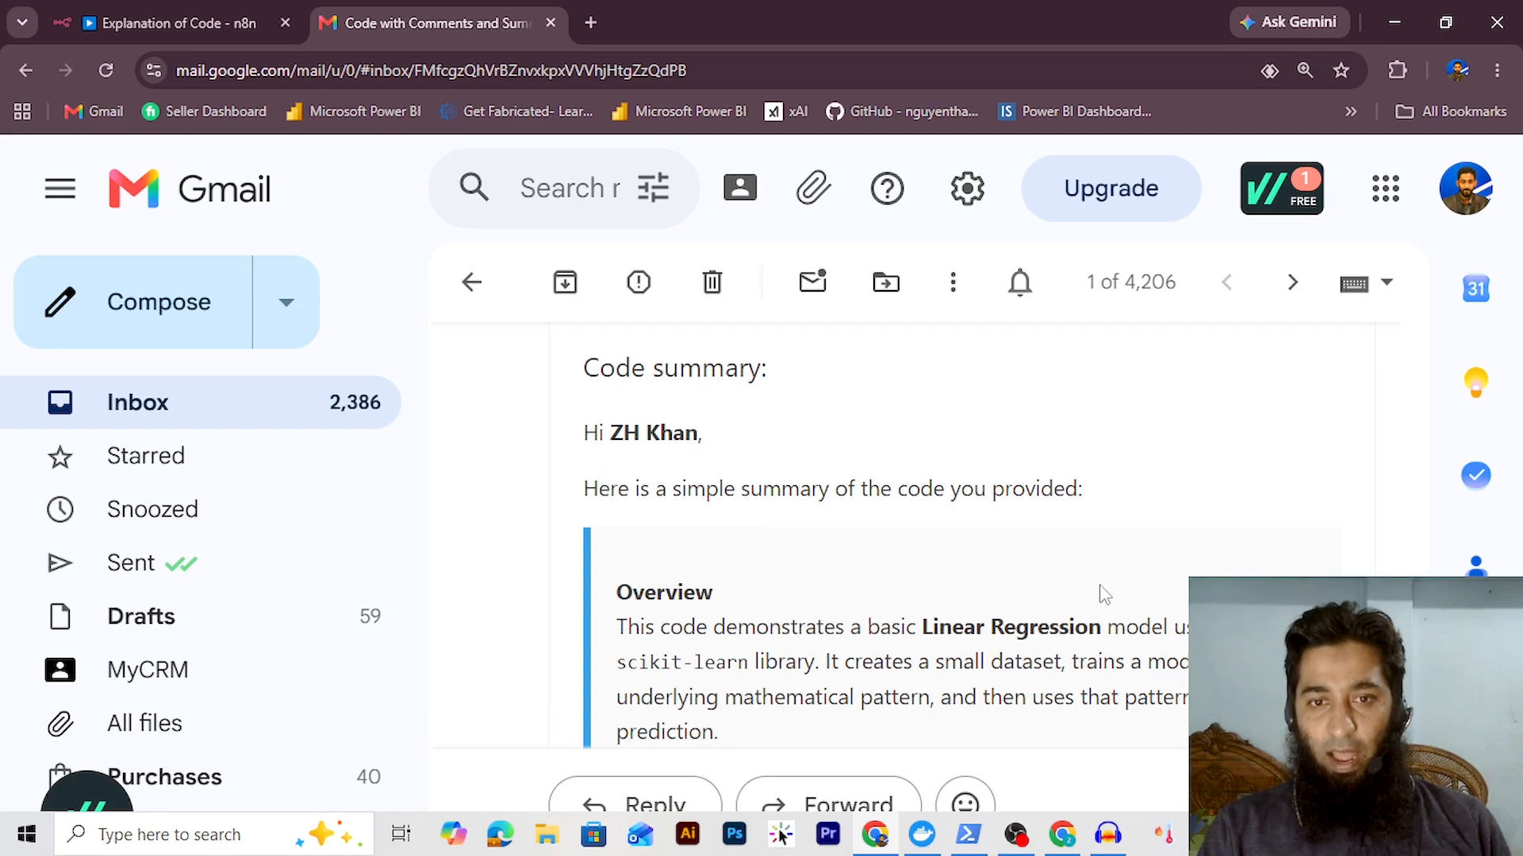
# Read the summary's greeting and introduction, then scroll down through the rest of the email
pyautogui.moveTo(585, 437); pyautogui.dragTo(698, 433)
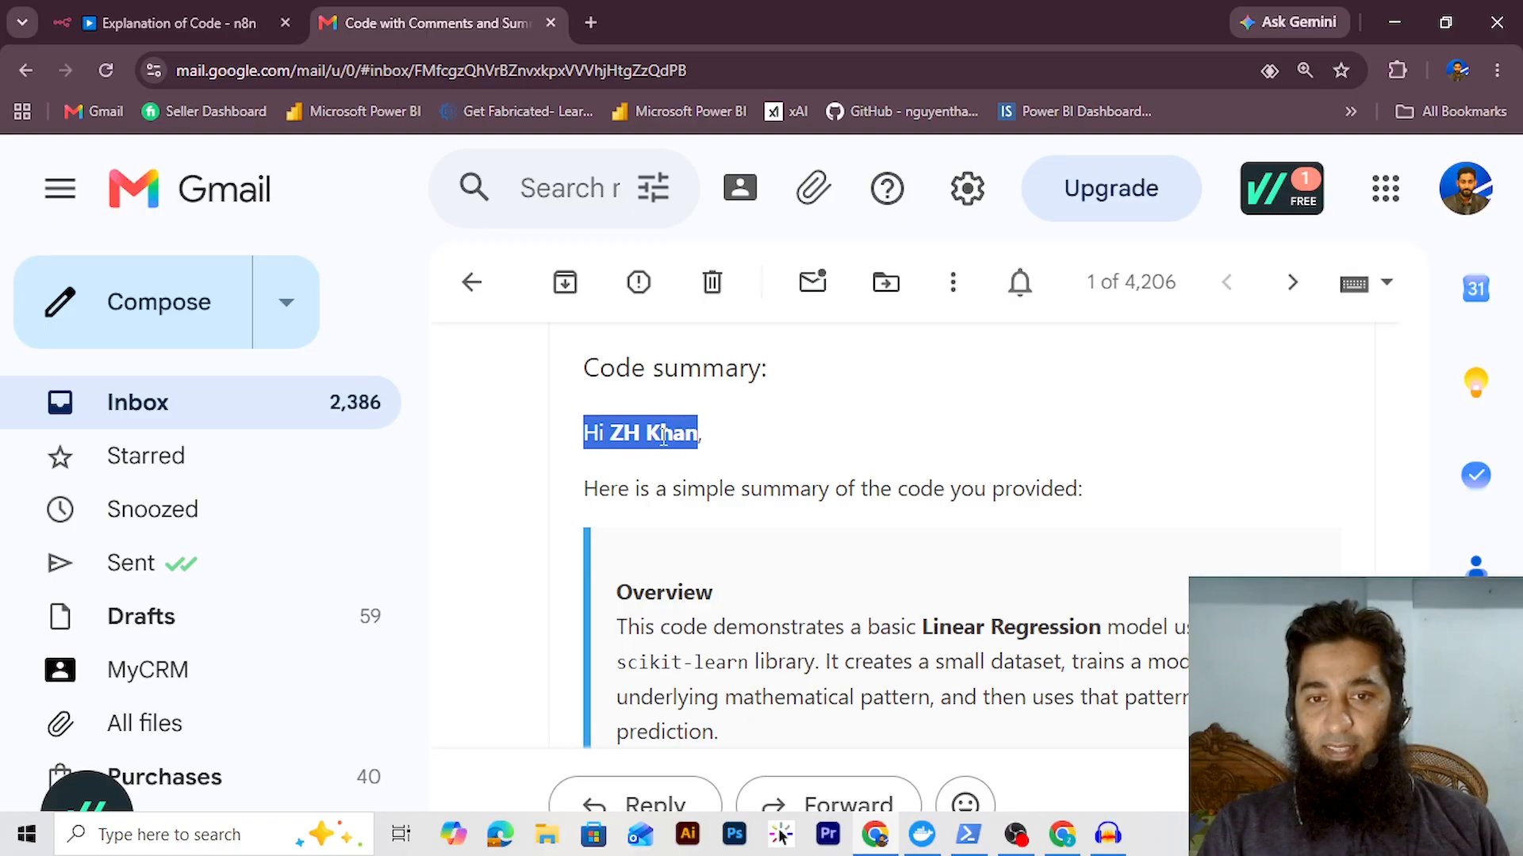
pyautogui.moveTo(585, 492); pyautogui.dragTo(1108, 500)
pyautogui.click(1203, 551)
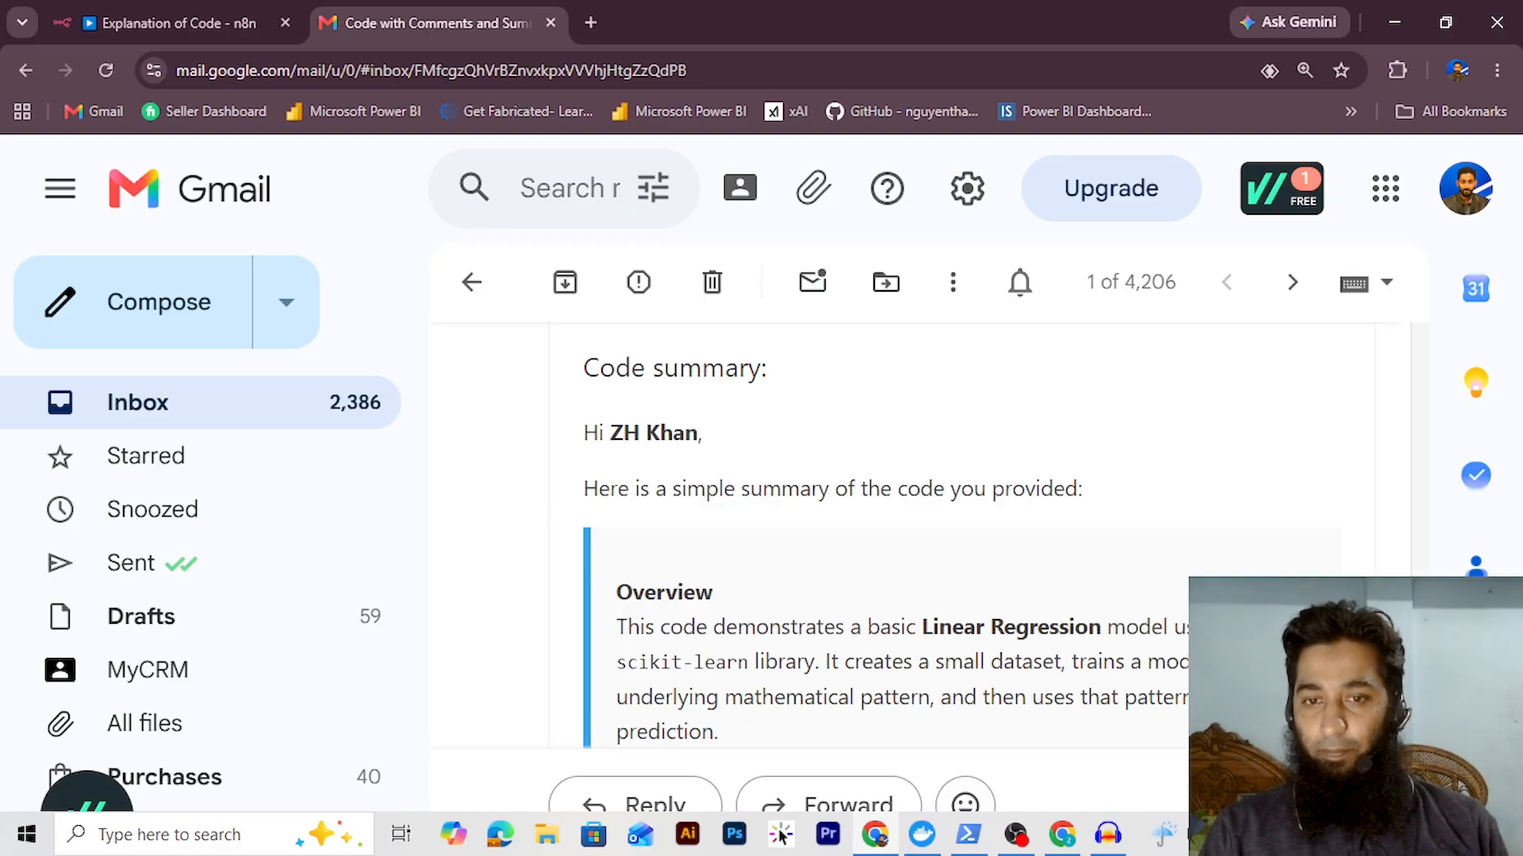
pyautogui.scroll(-4, 873, 539)
pyautogui.scroll(-2, 872, 539)
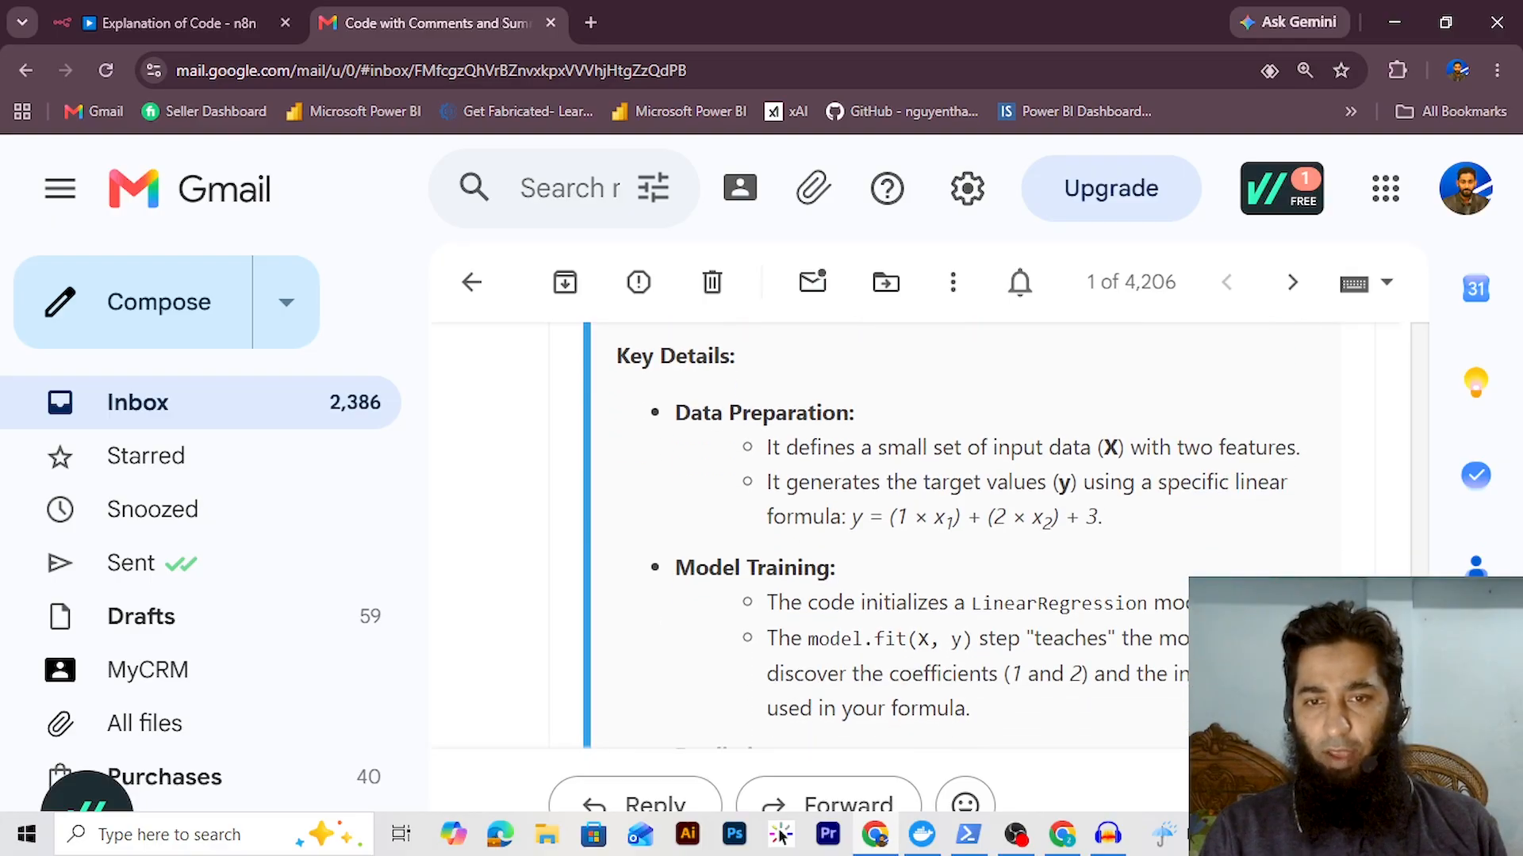
pyautogui.scroll(-3, 872, 539)
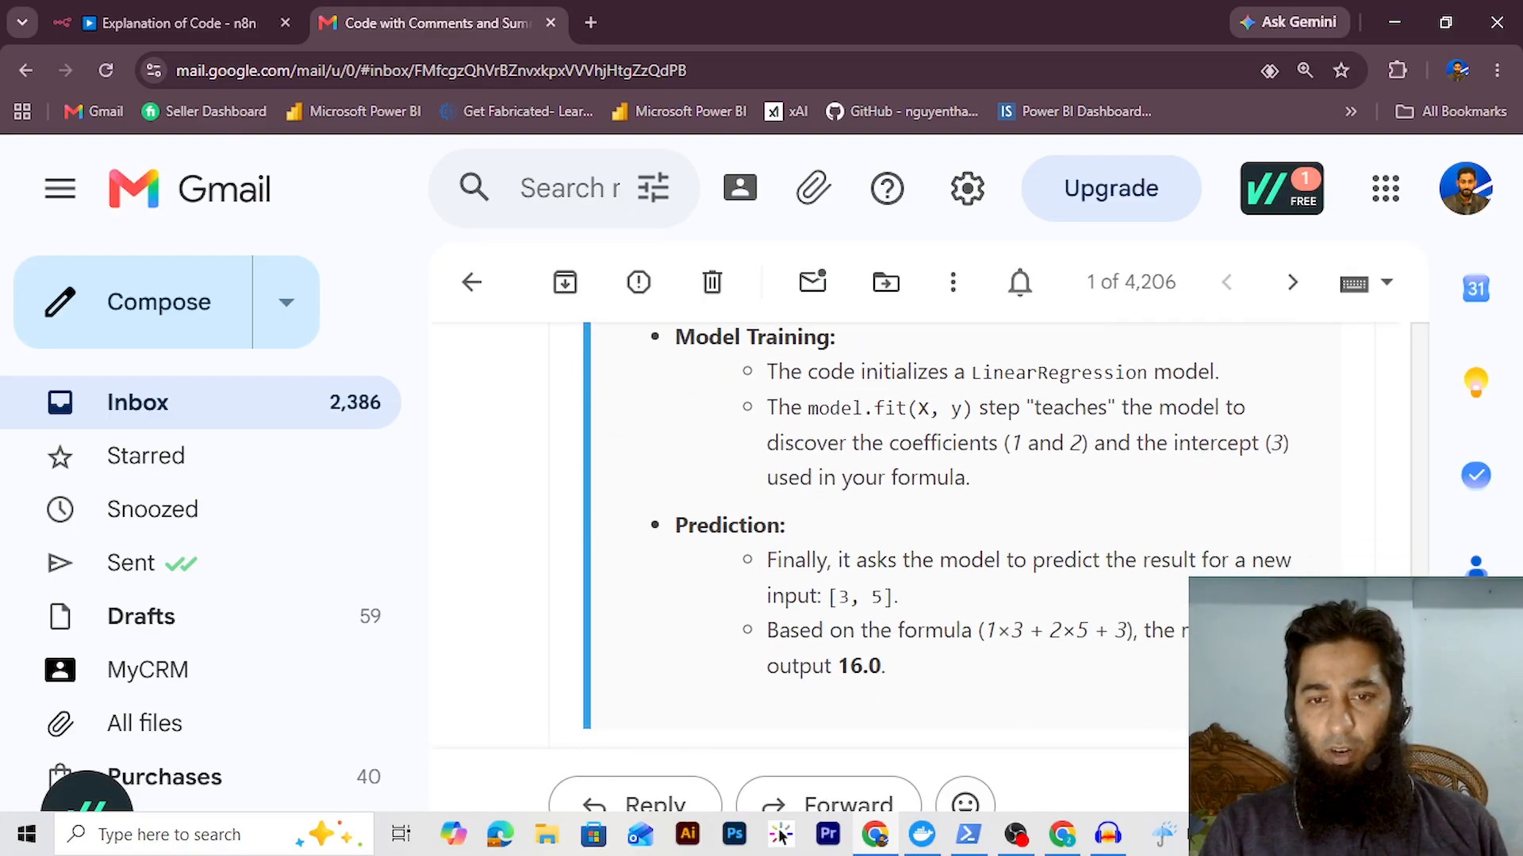
pyautogui.scroll(-4, 872, 539)
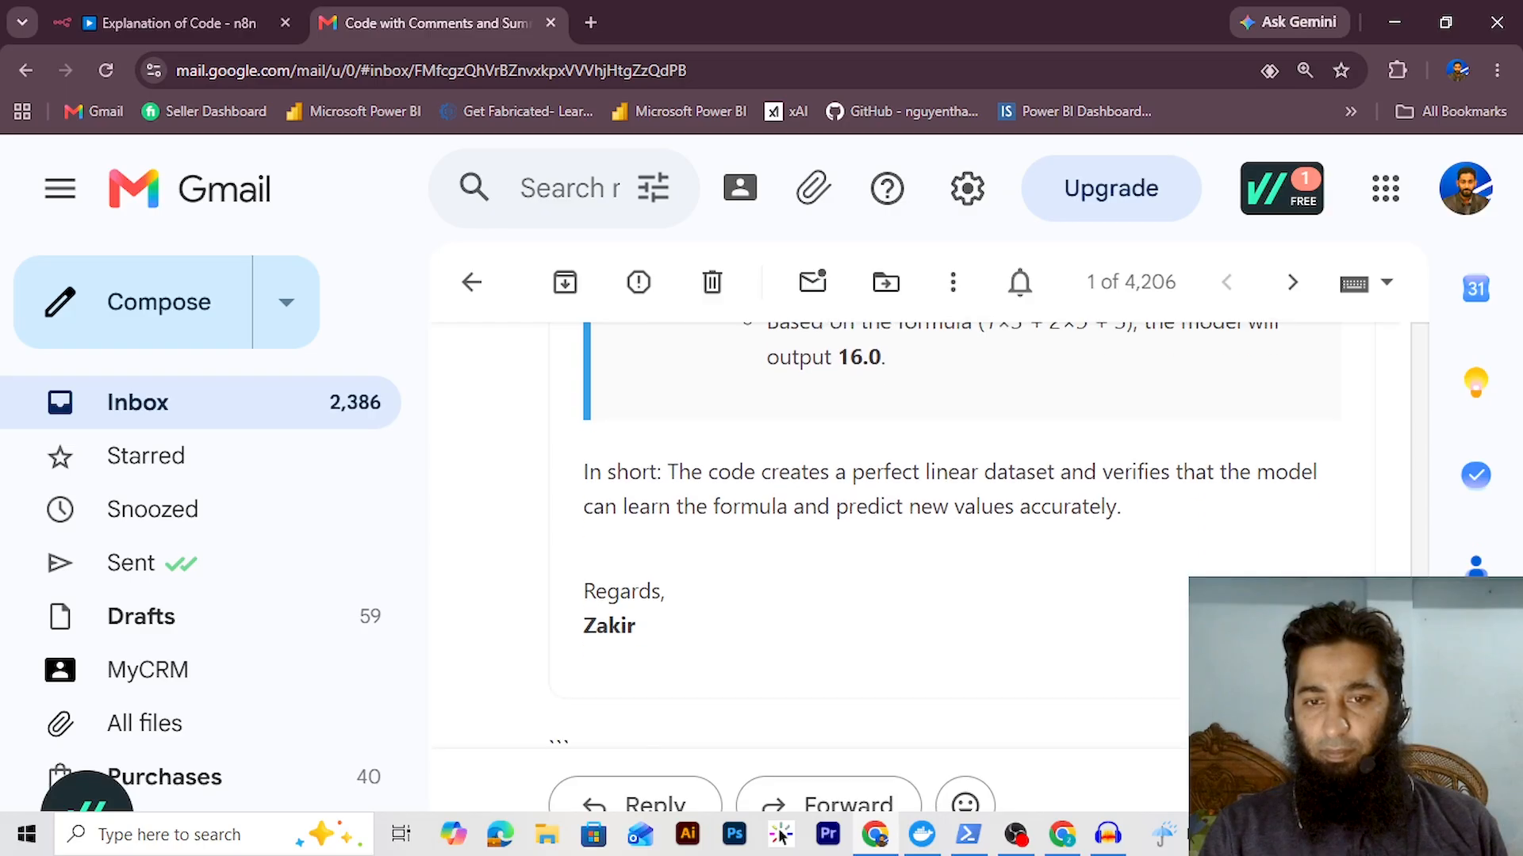
pyautogui.scroll(-1, 678, 458)
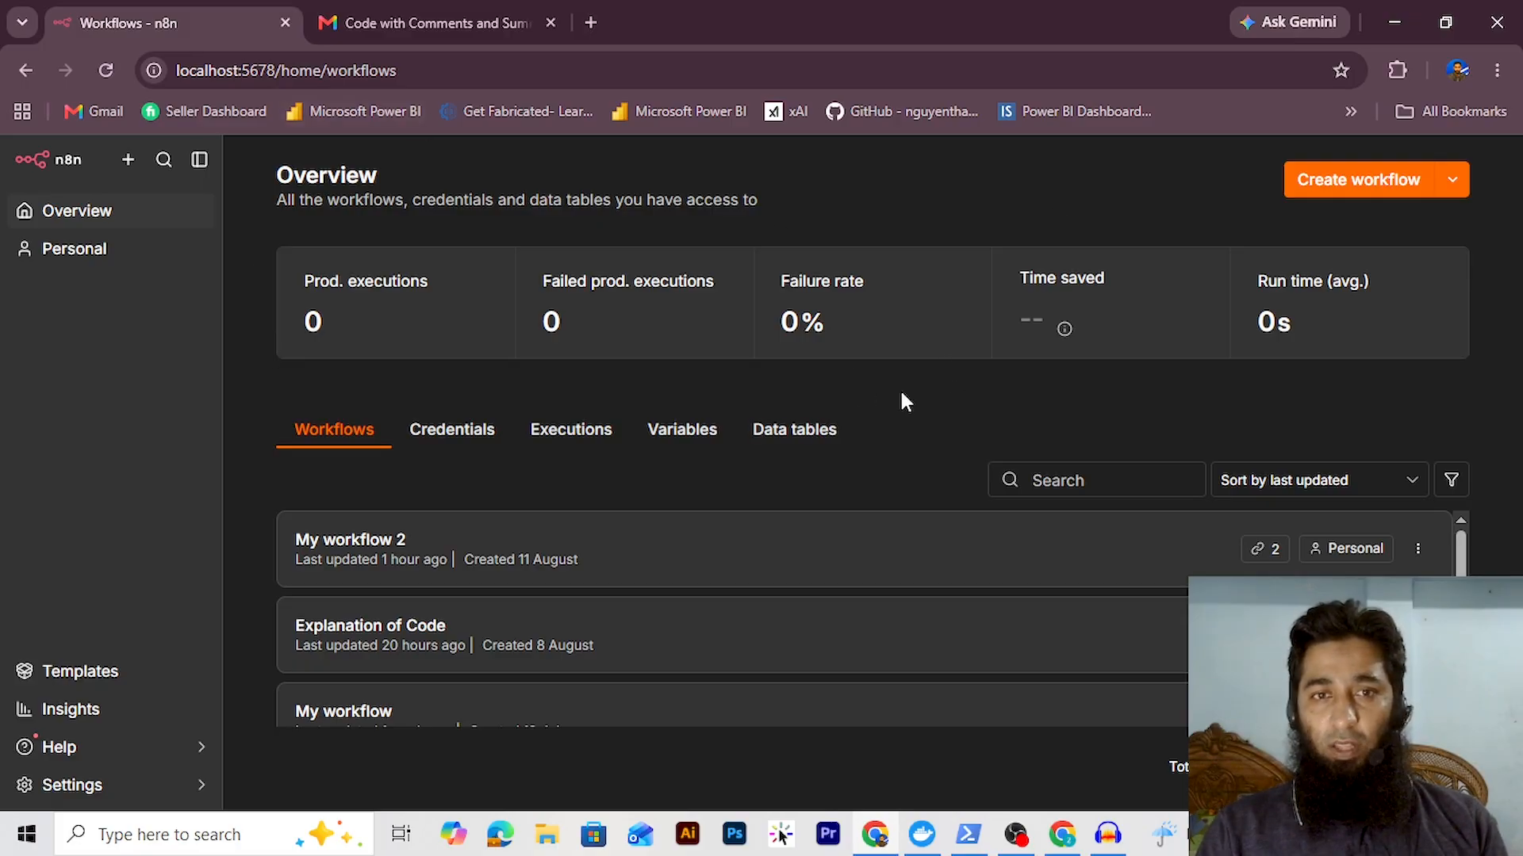
# Create a new workflow and find the Gmail node, searched as 'gmail', for its first step
pyautogui.click(1330, 198)
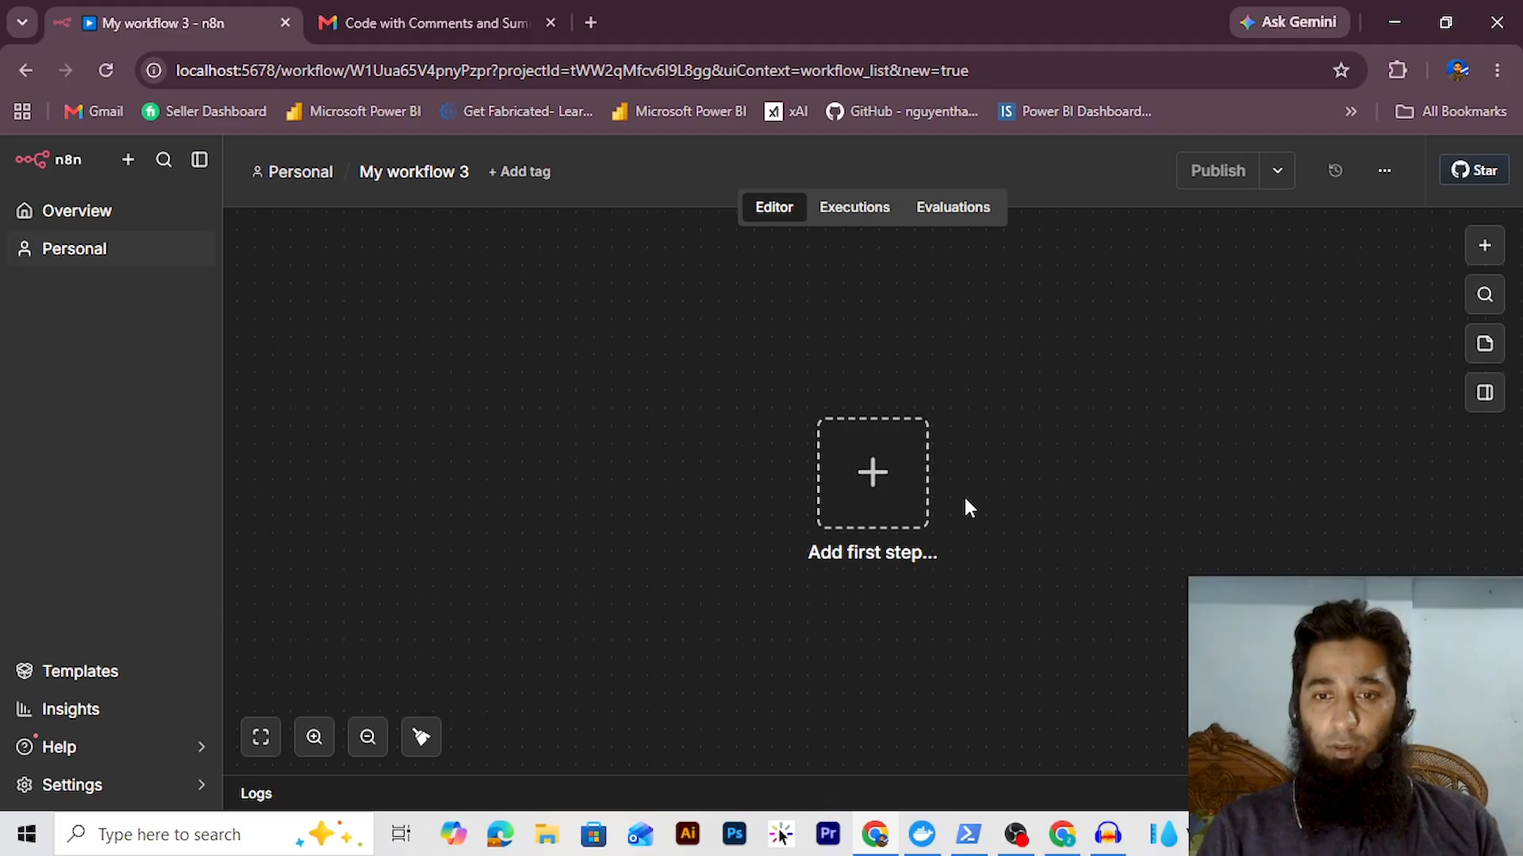
pyautogui.click(882, 482)
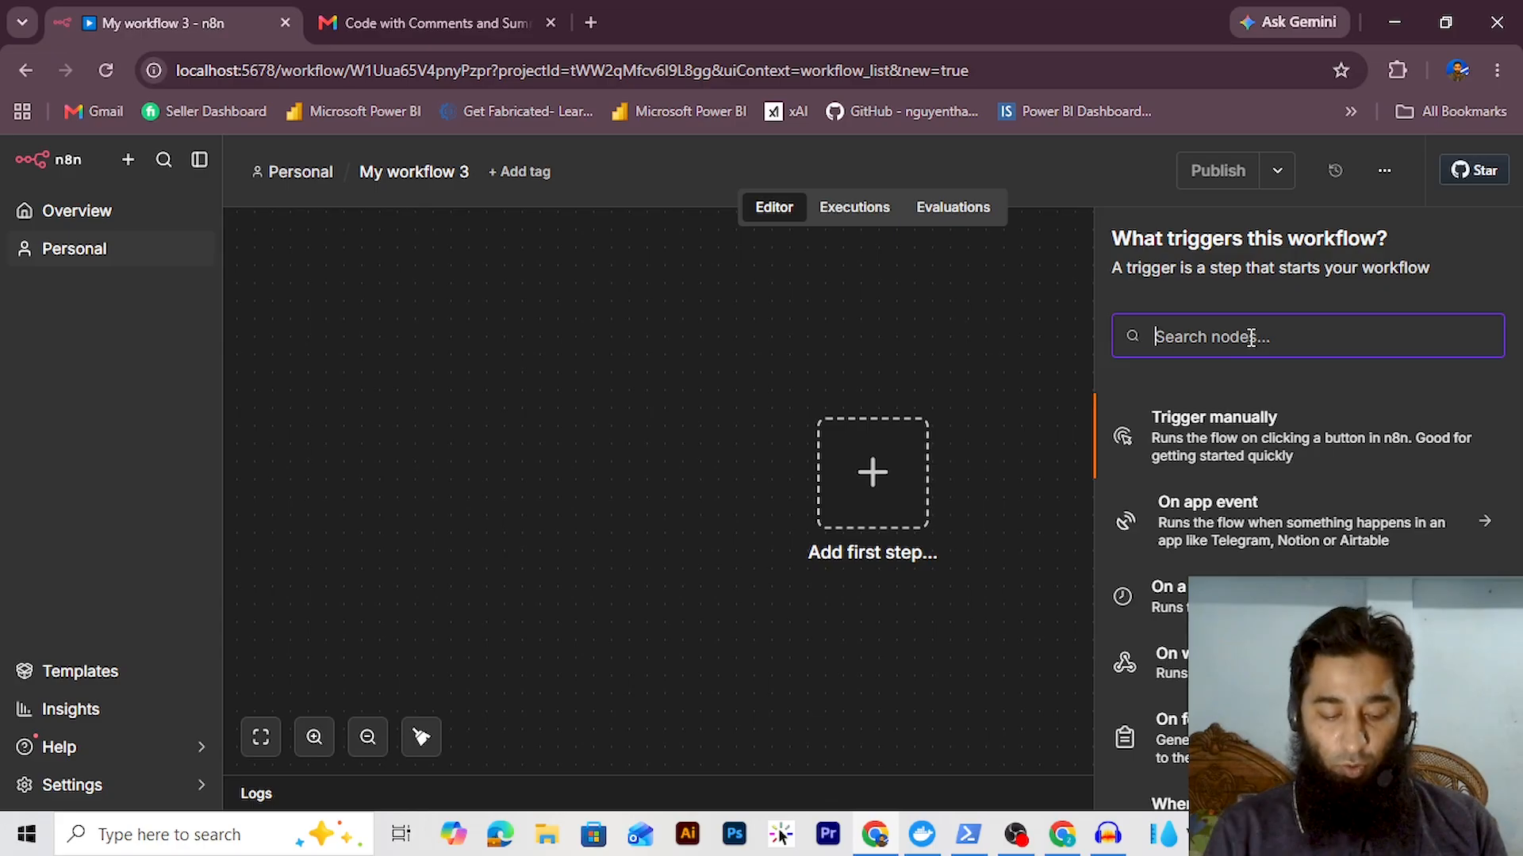
pyautogui.write('gm')
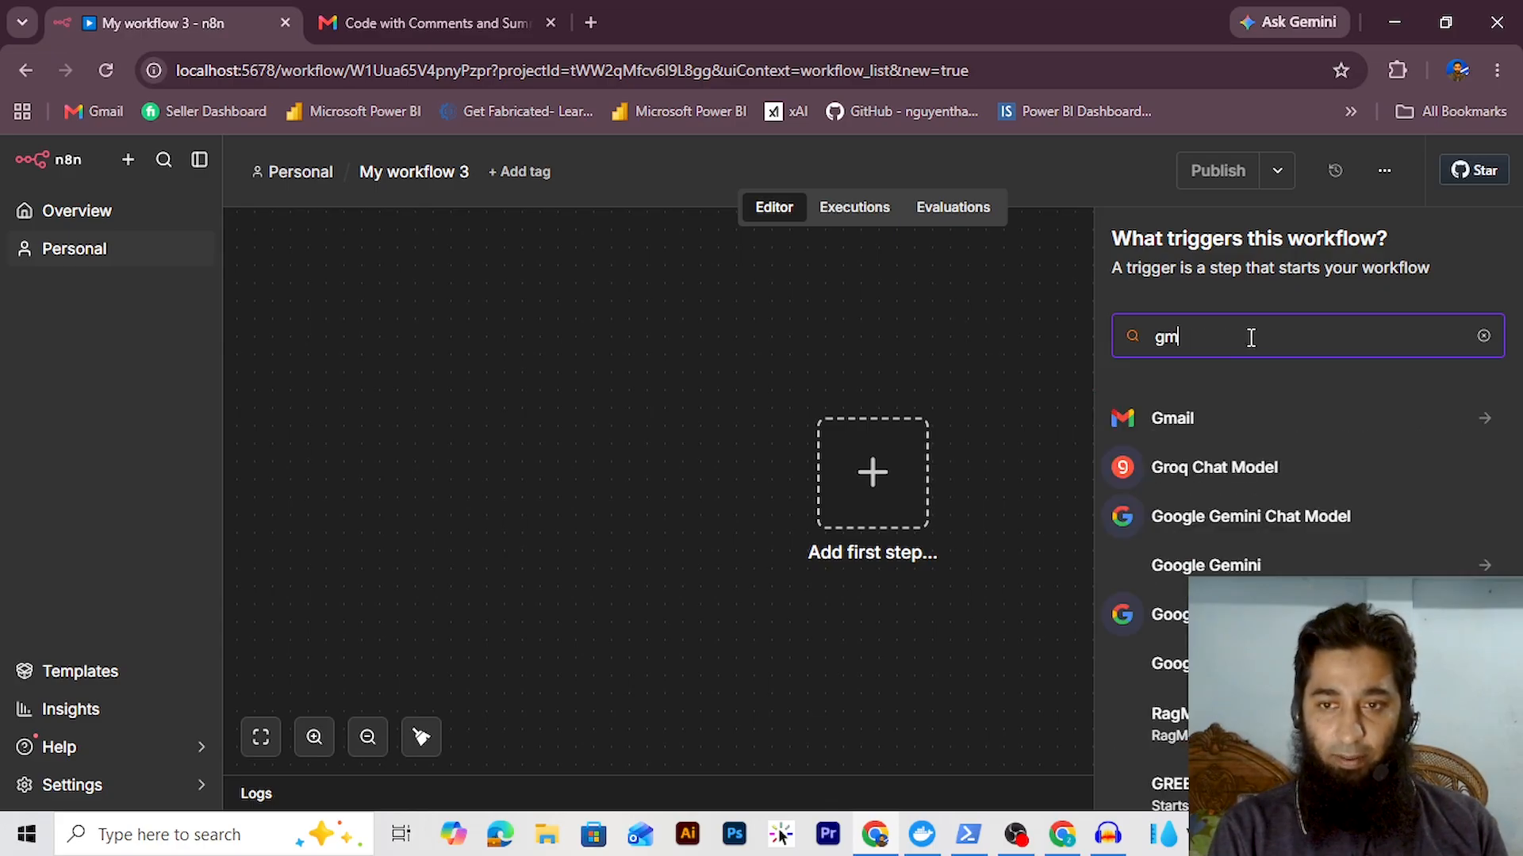
pyautogui.write('ail')
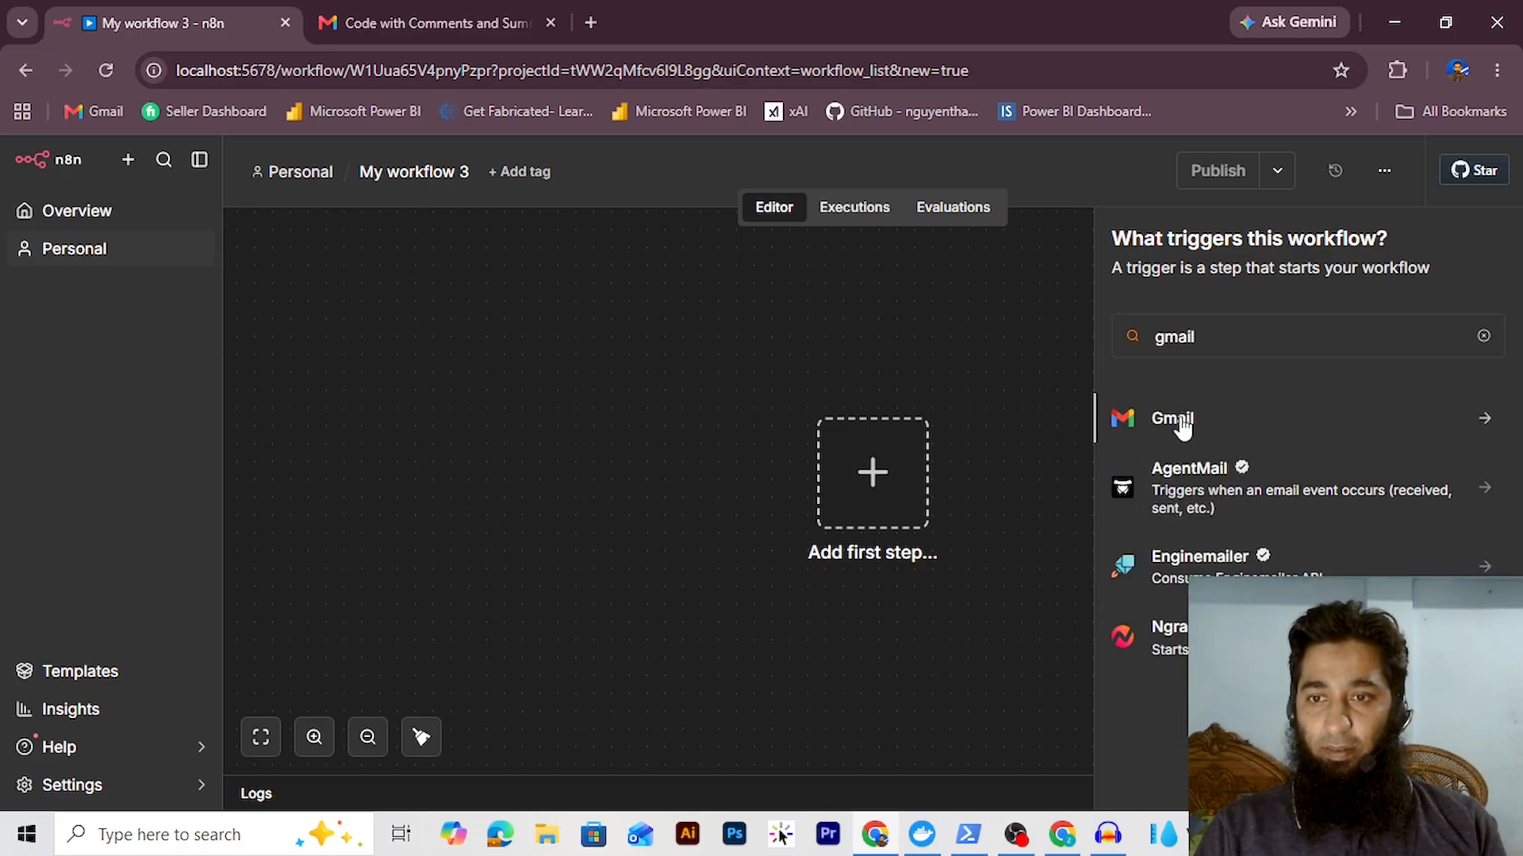
pyautogui.click(1180, 420)
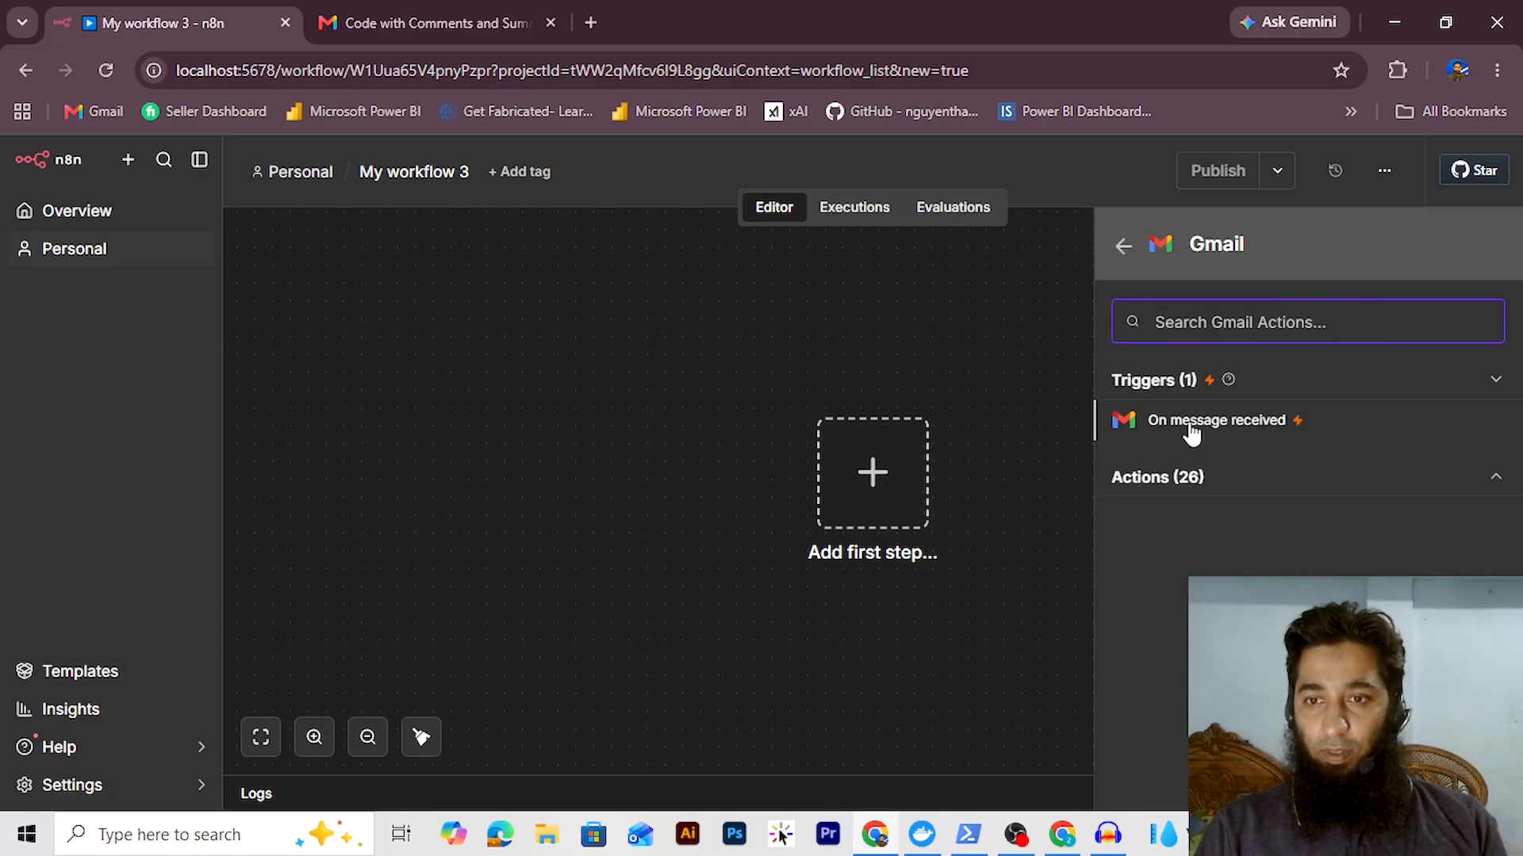
# Add a Gmail On message received trigger using the existing Gmail account credential
pyautogui.click(1242, 433)
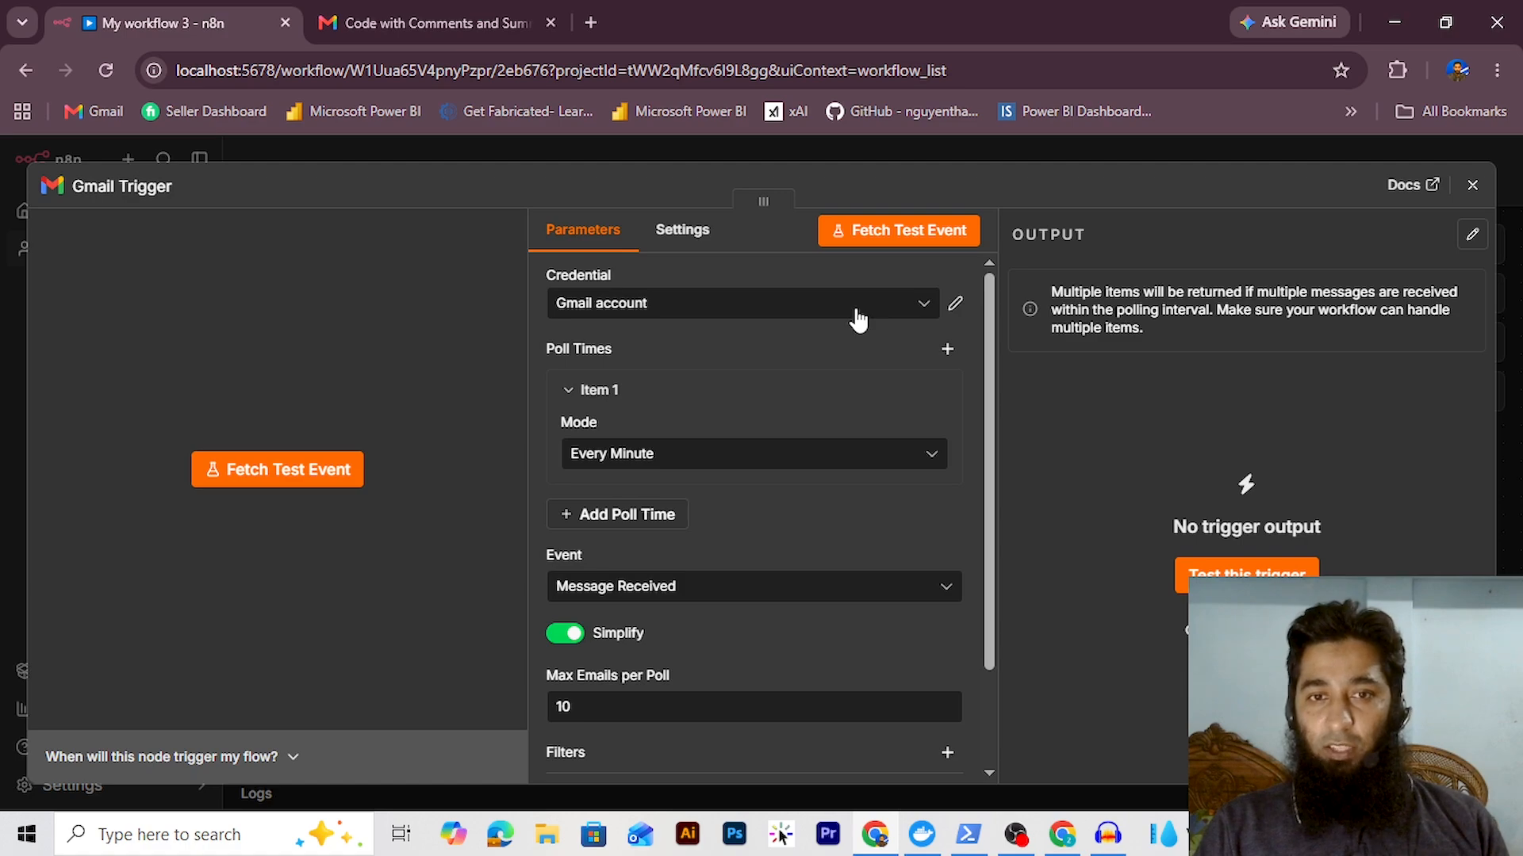
pyautogui.click(859, 320)
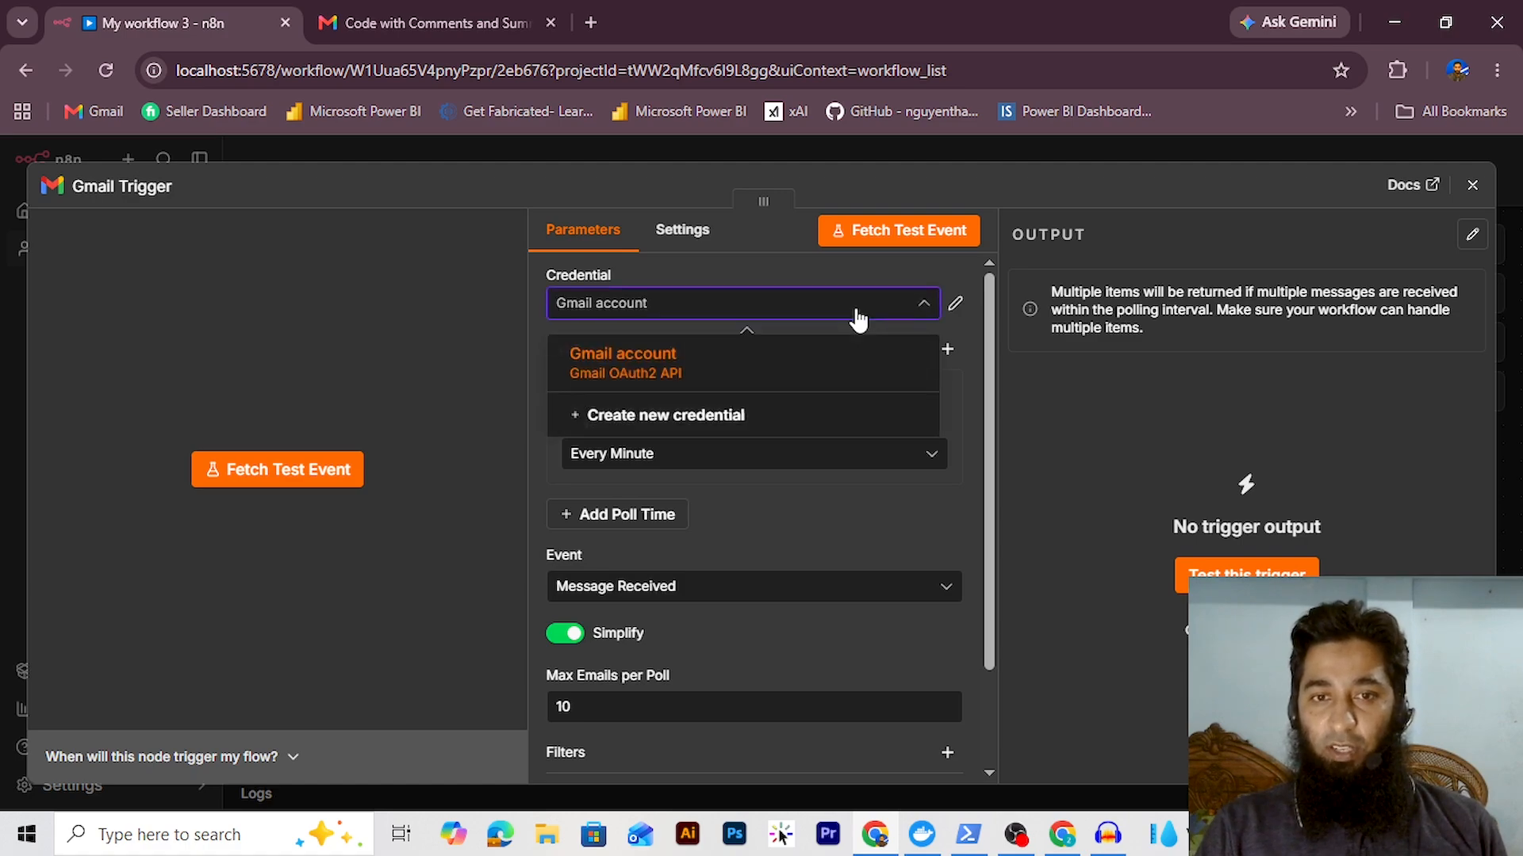
pyautogui.click(738, 380)
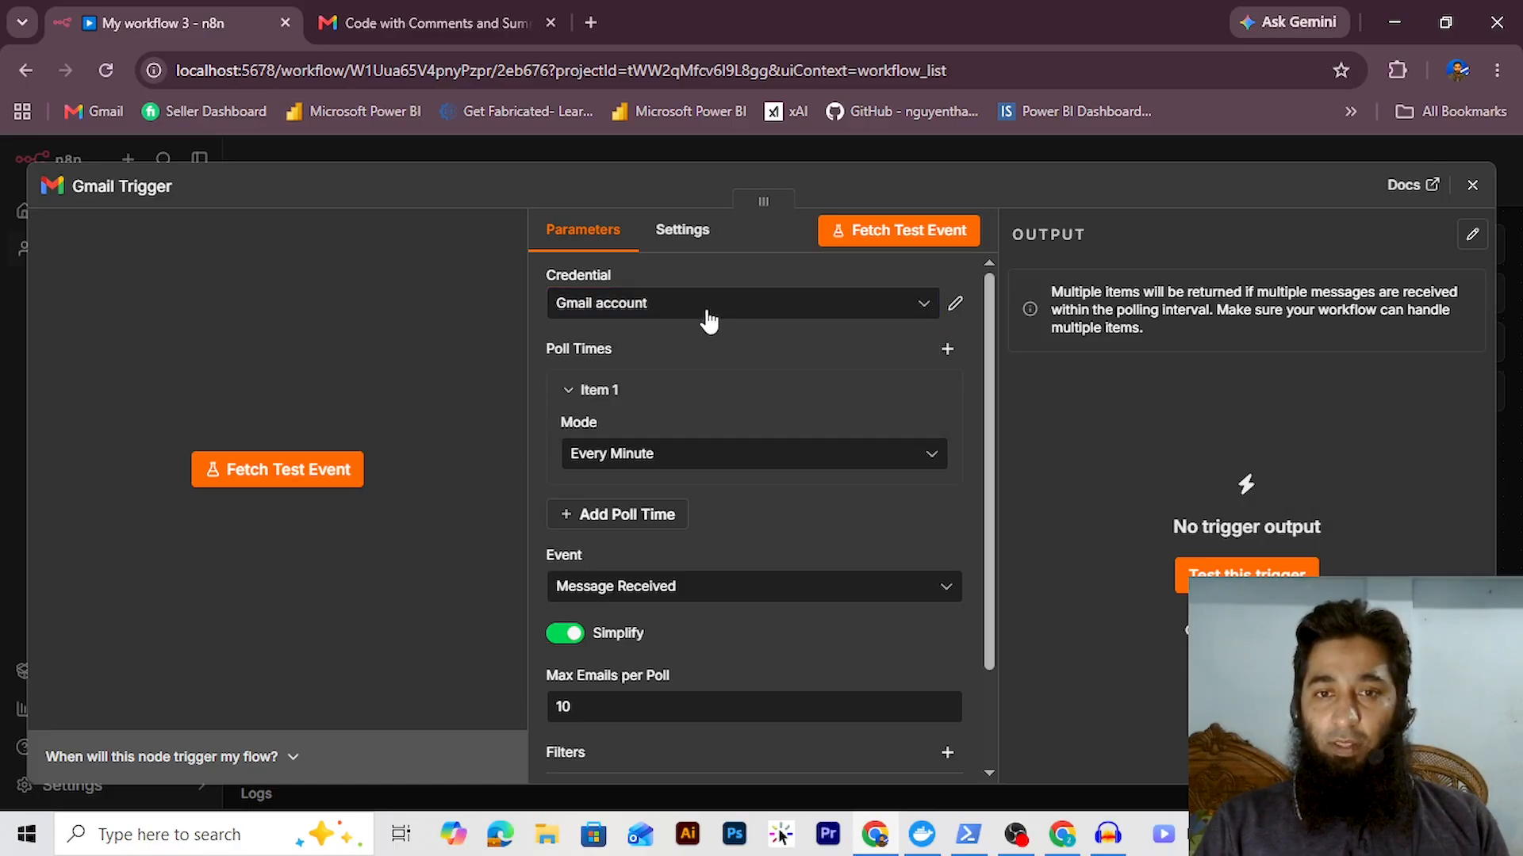
pyautogui.scroll(-2, 664, 480)
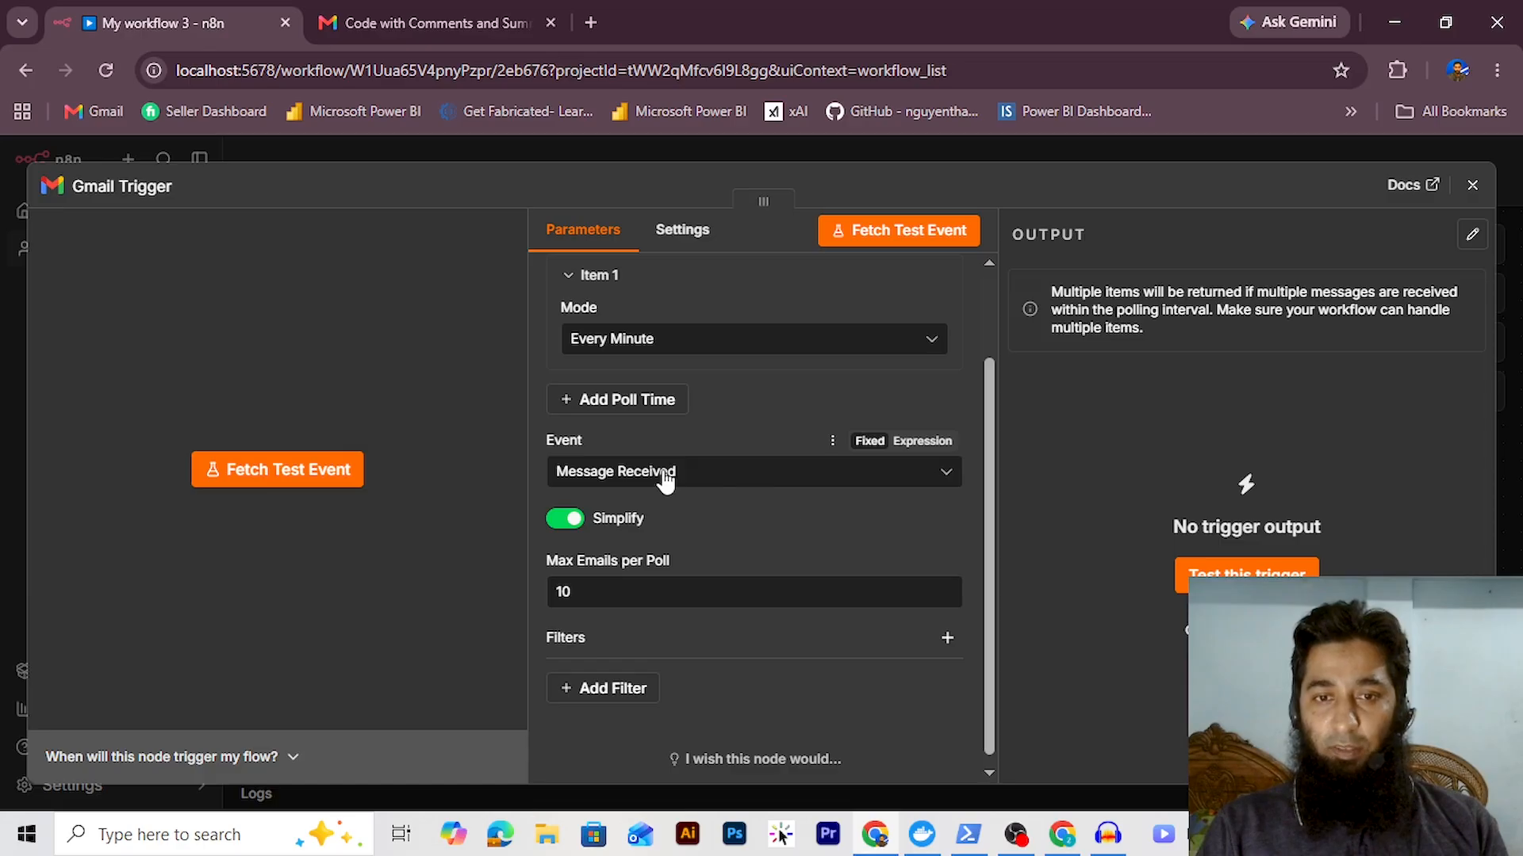
pyautogui.click(665, 480)
pyautogui.click(673, 483)
# Add a Sender filter and enter the sender's email address
pyautogui.scroll(-1, 891, 517)
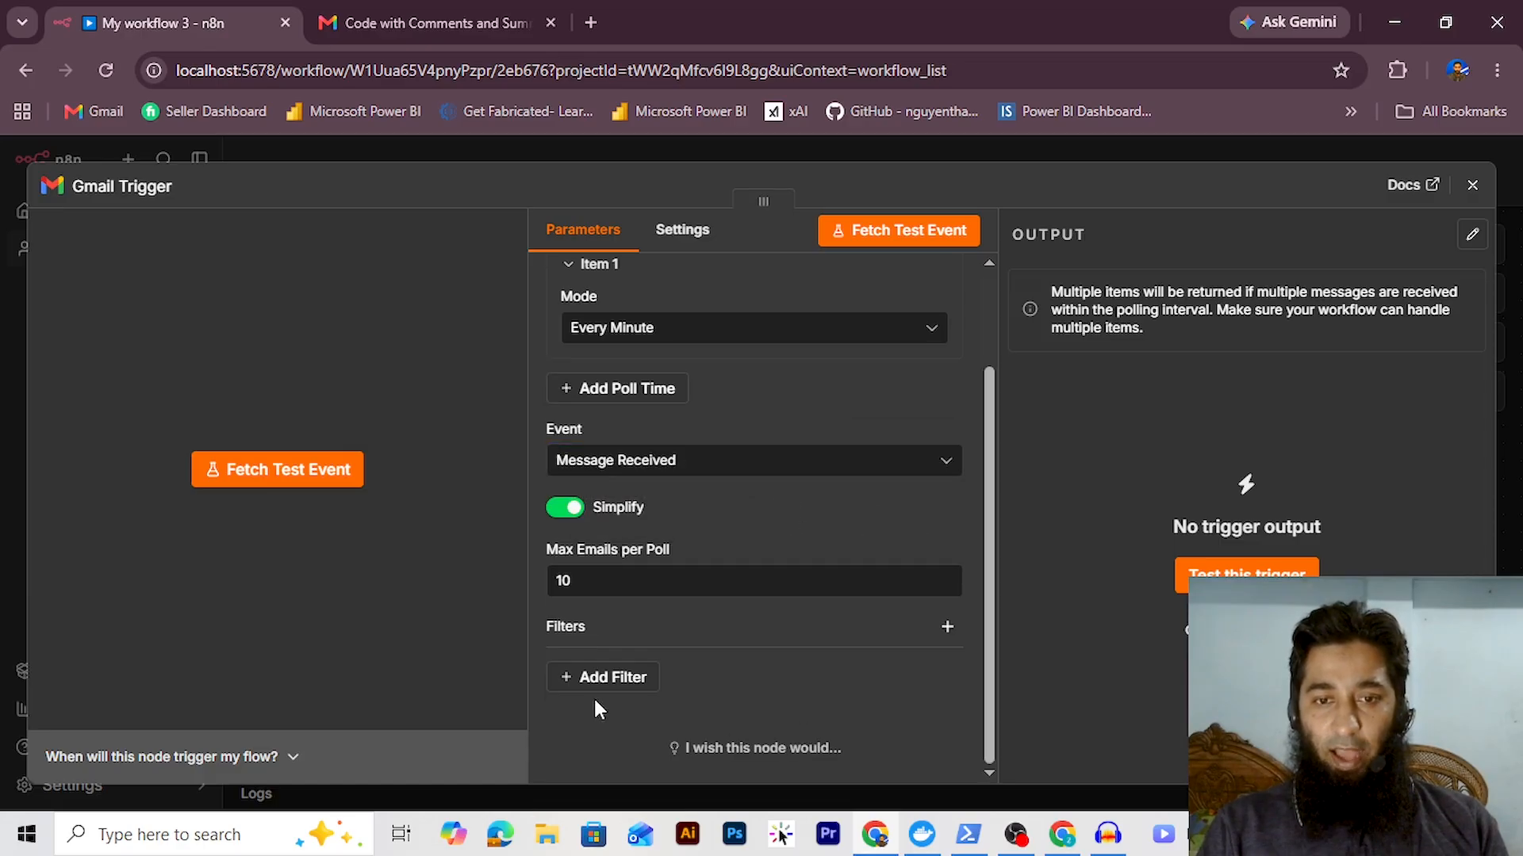
pyautogui.click(596, 683)
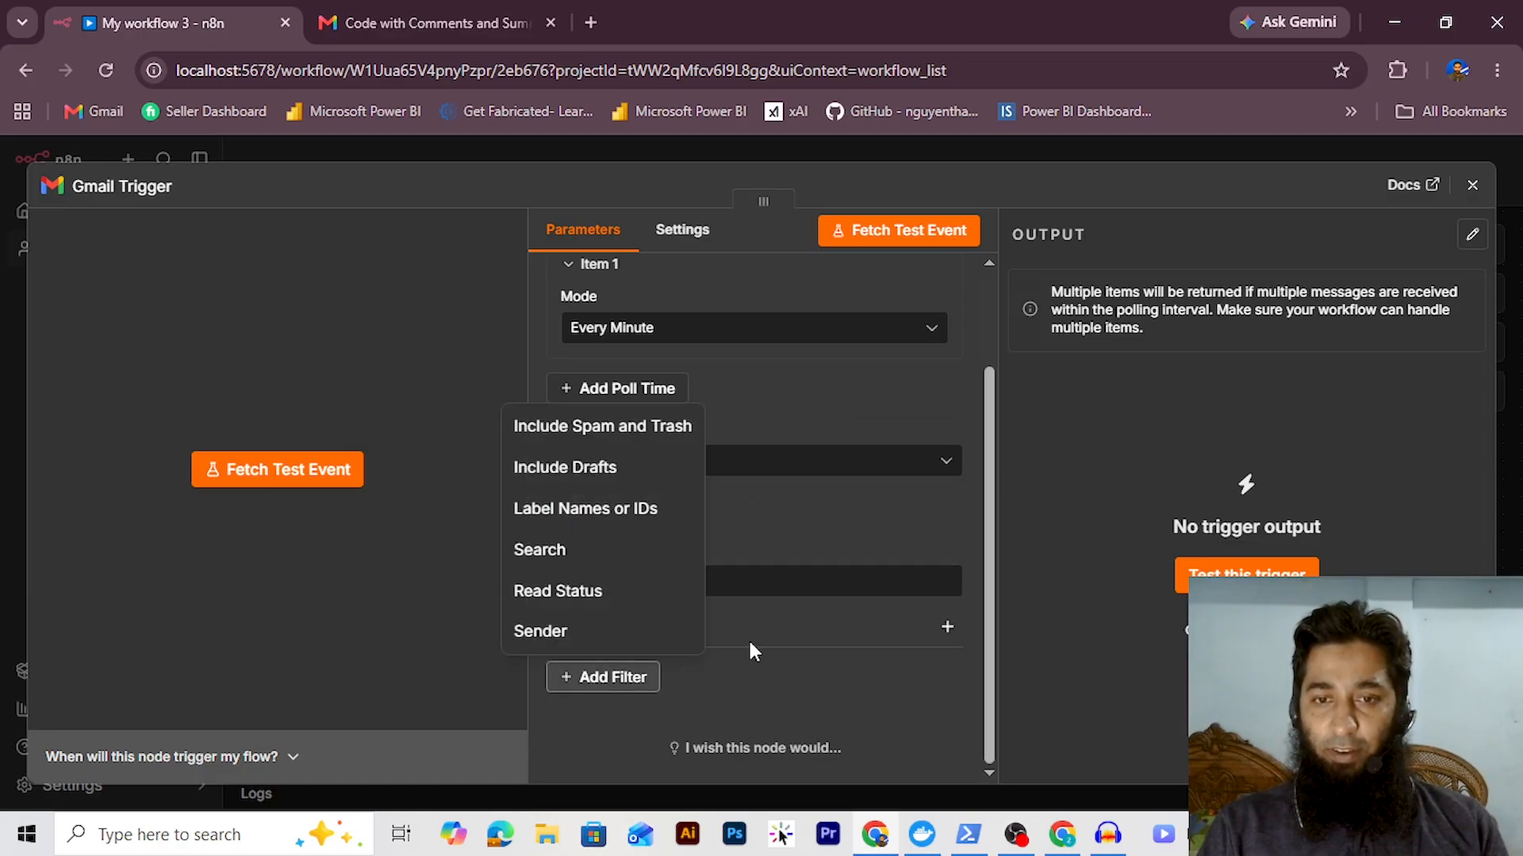
pyautogui.click(555, 632)
pyautogui.scroll(-2, 911, 697)
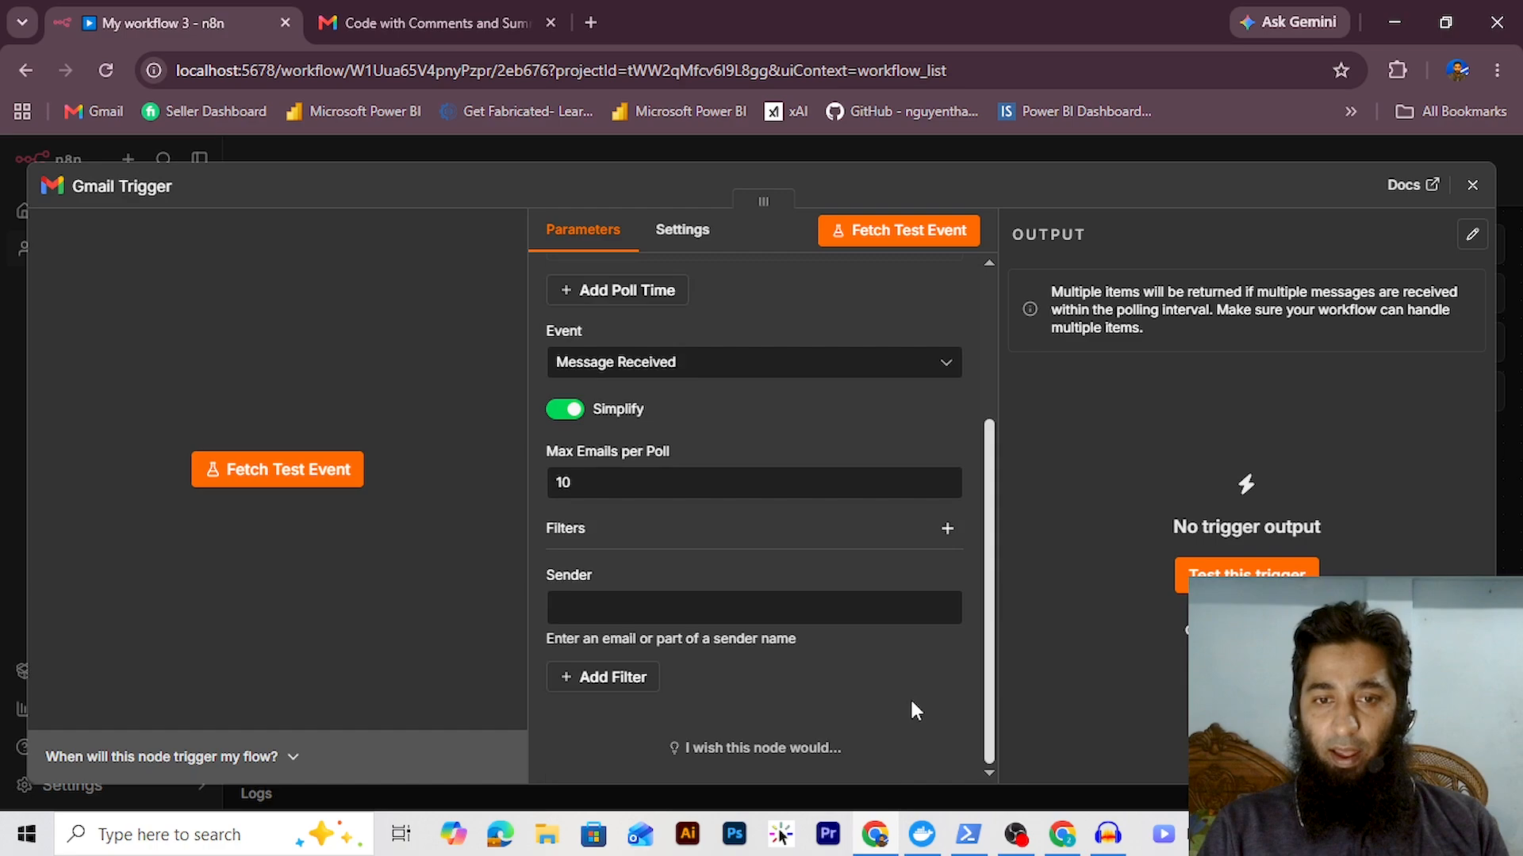
pyautogui.click(668, 608)
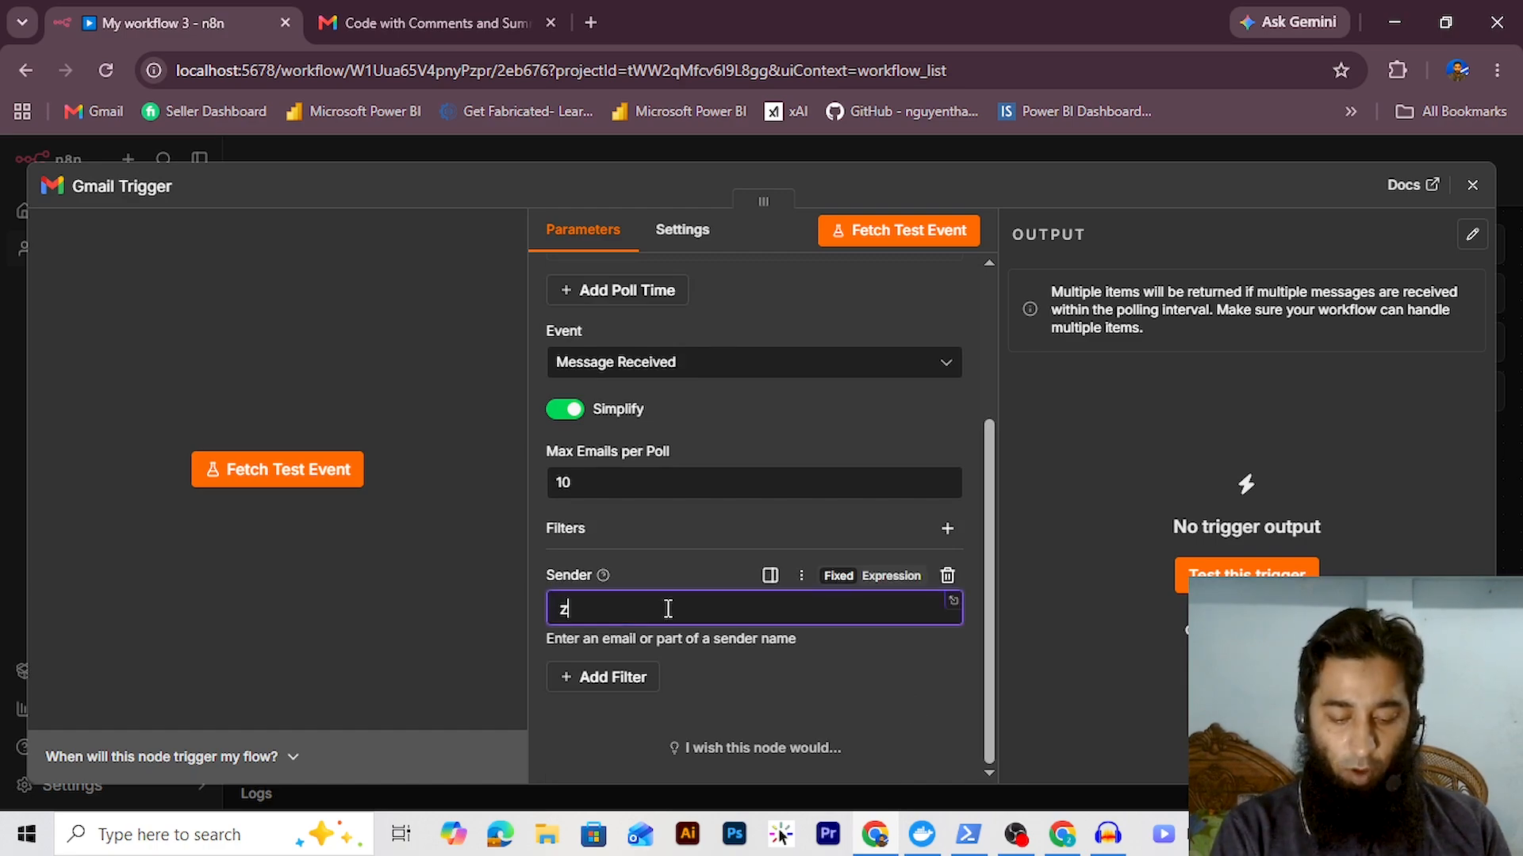
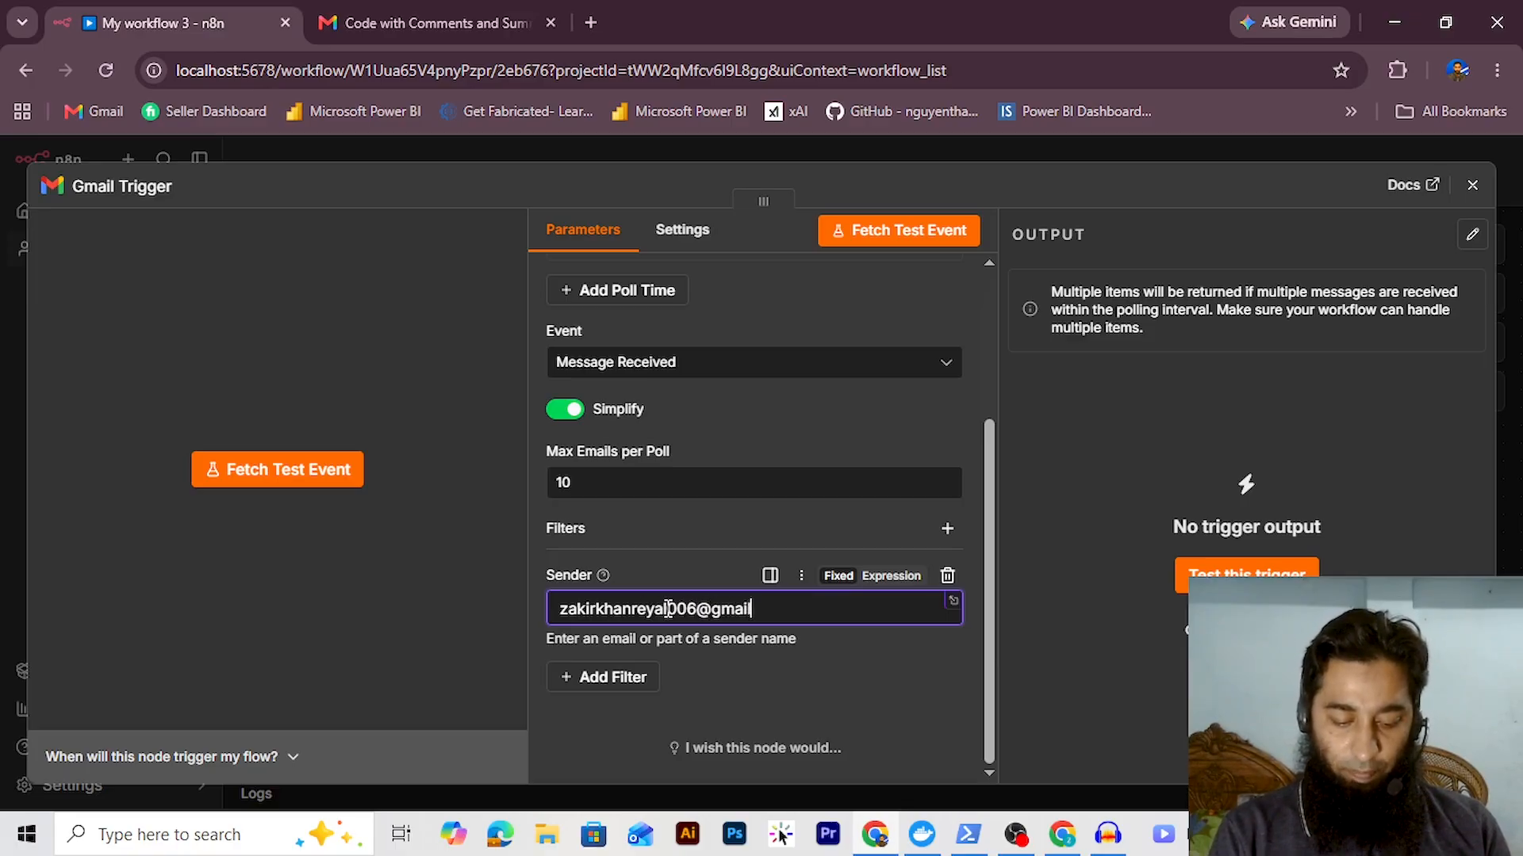
pyautogui.click(745, 678)
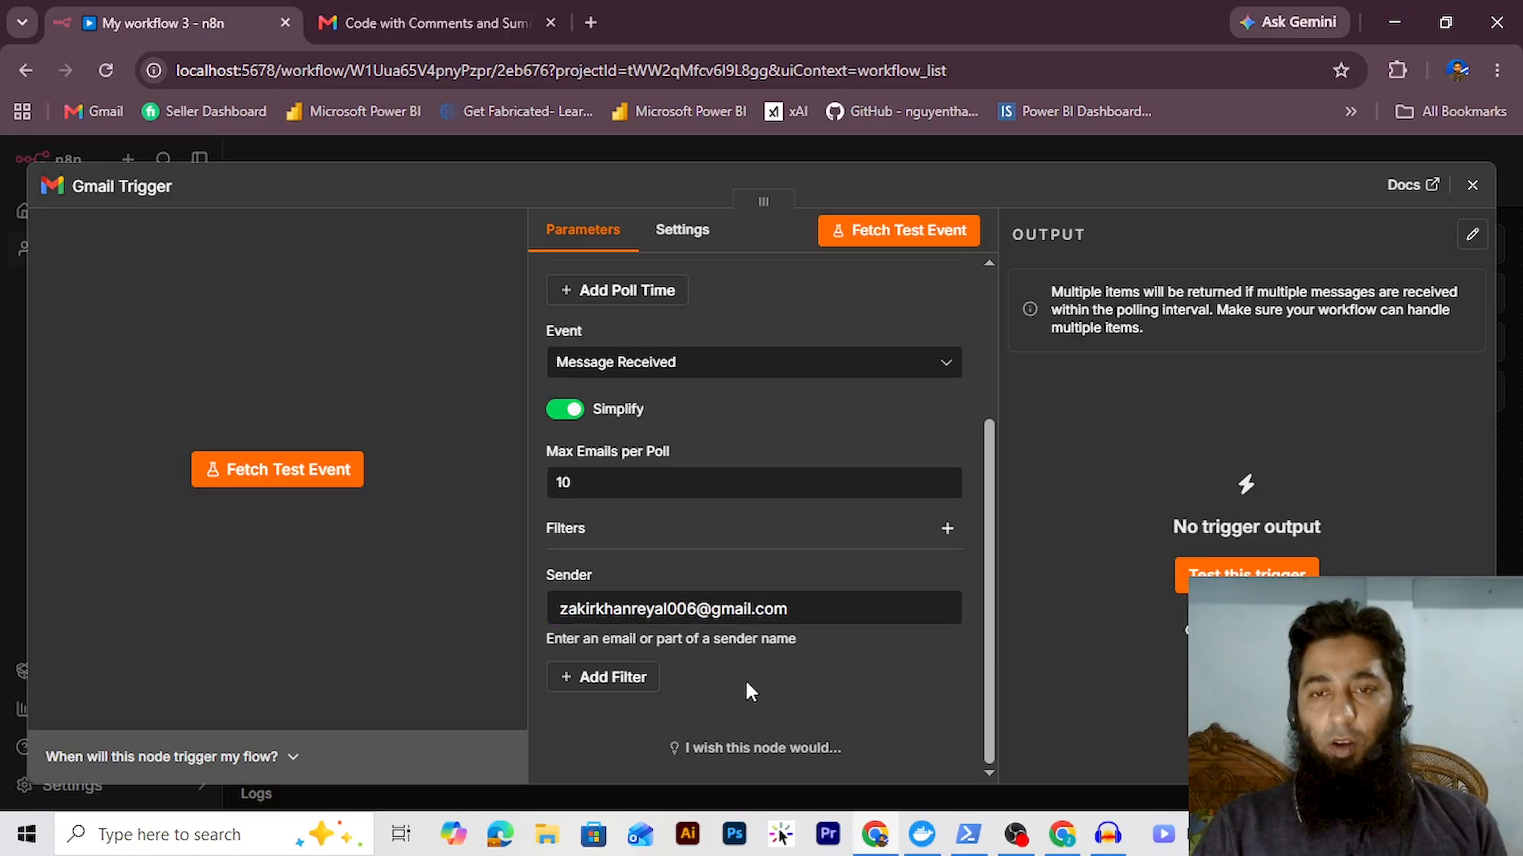
# Fetch a test email from the trigger and pin it as test data
pyautogui.click(898, 238)
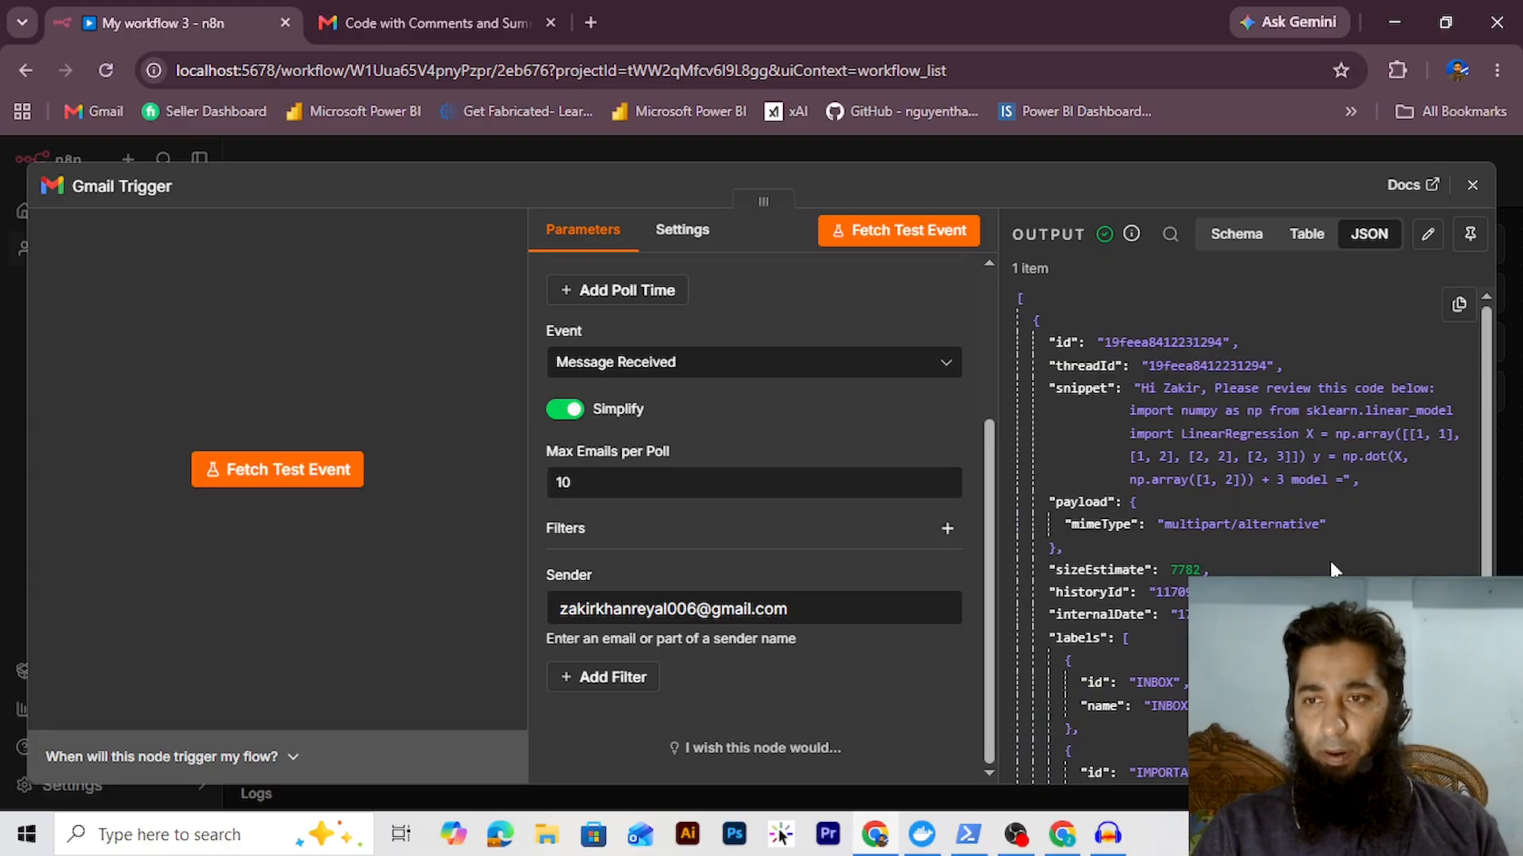
pyautogui.click(1467, 242)
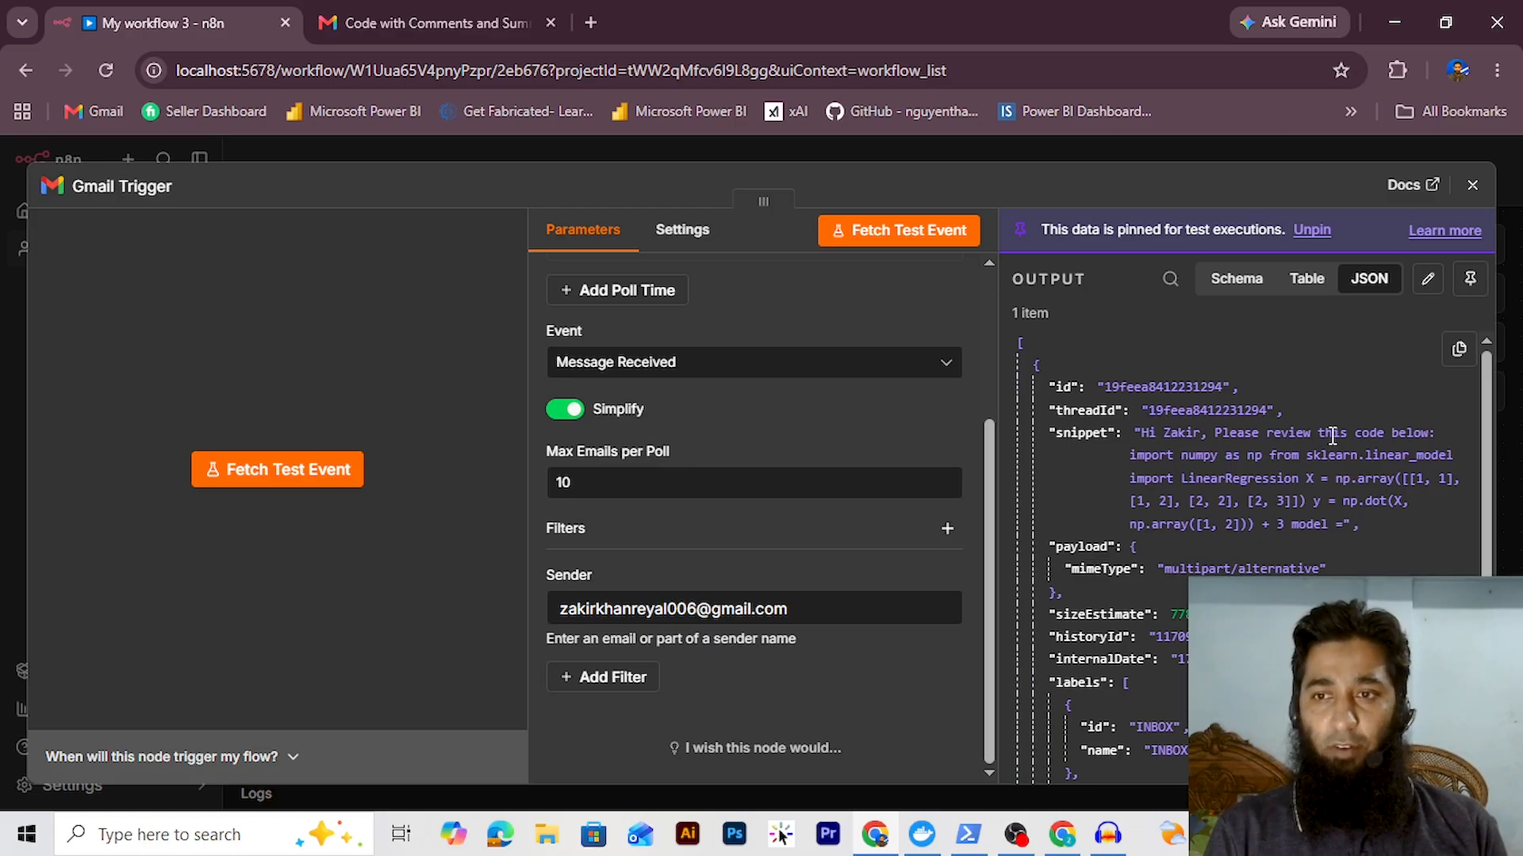
pyautogui.press('Escape')
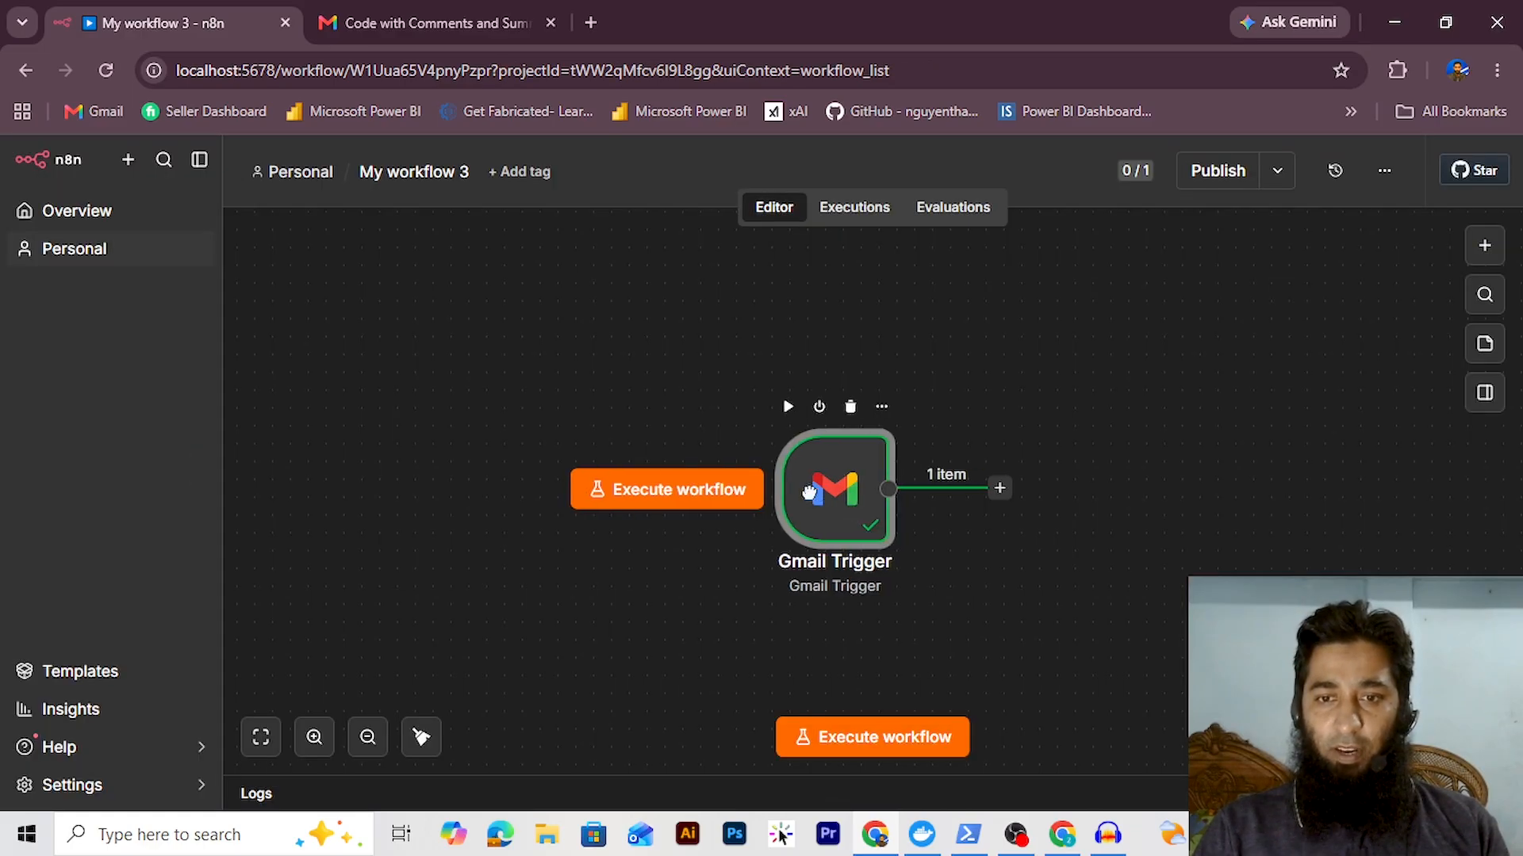
# Move the Gmail Trigger node left and open the node picker for the following step
pyautogui.moveTo(809, 492); pyautogui.dragTo(363, 492)
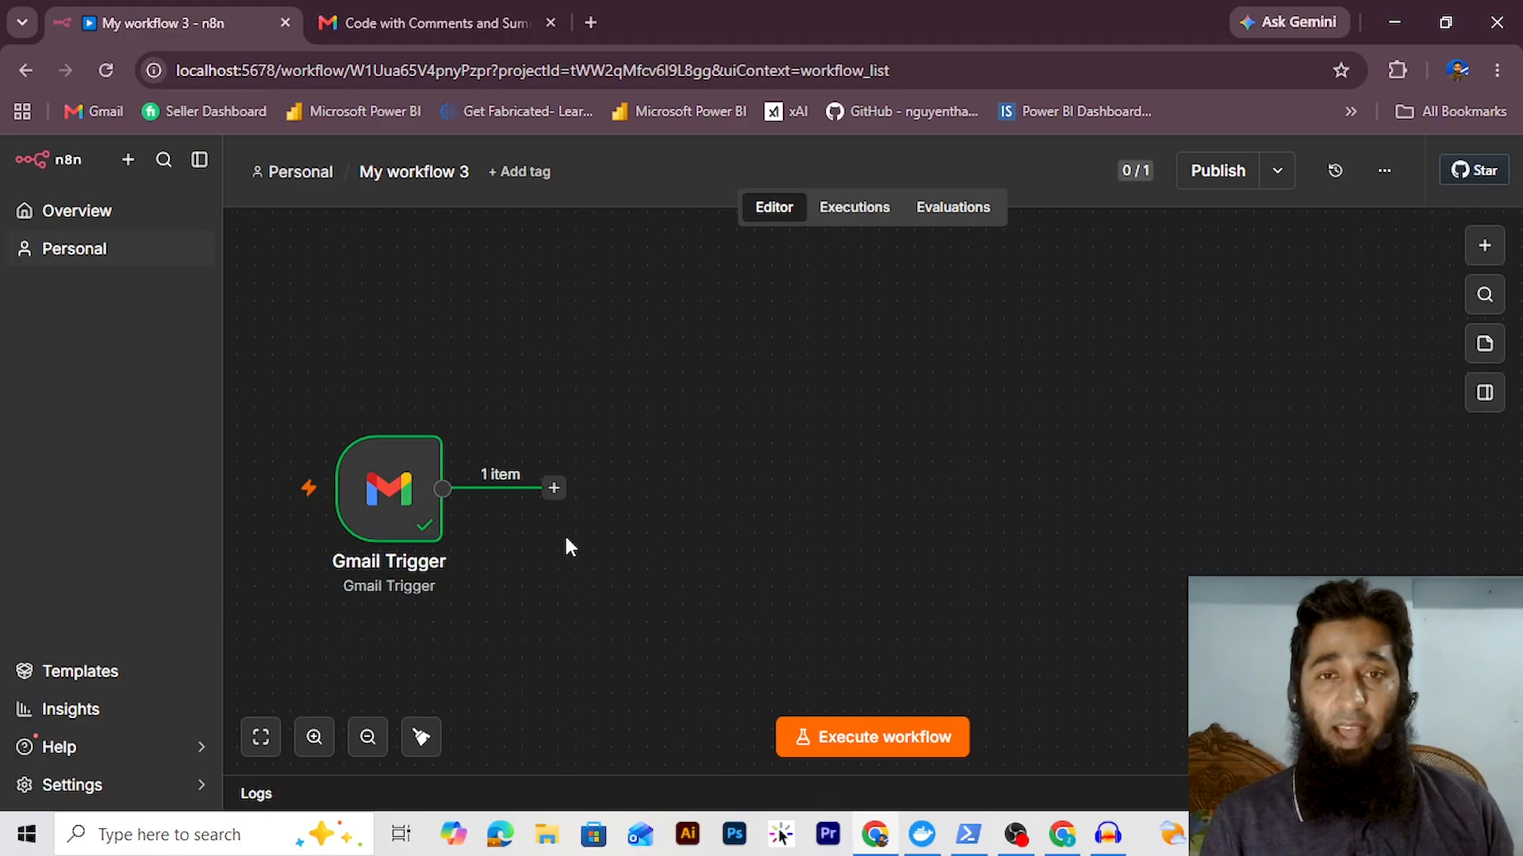
pyautogui.click(553, 488)
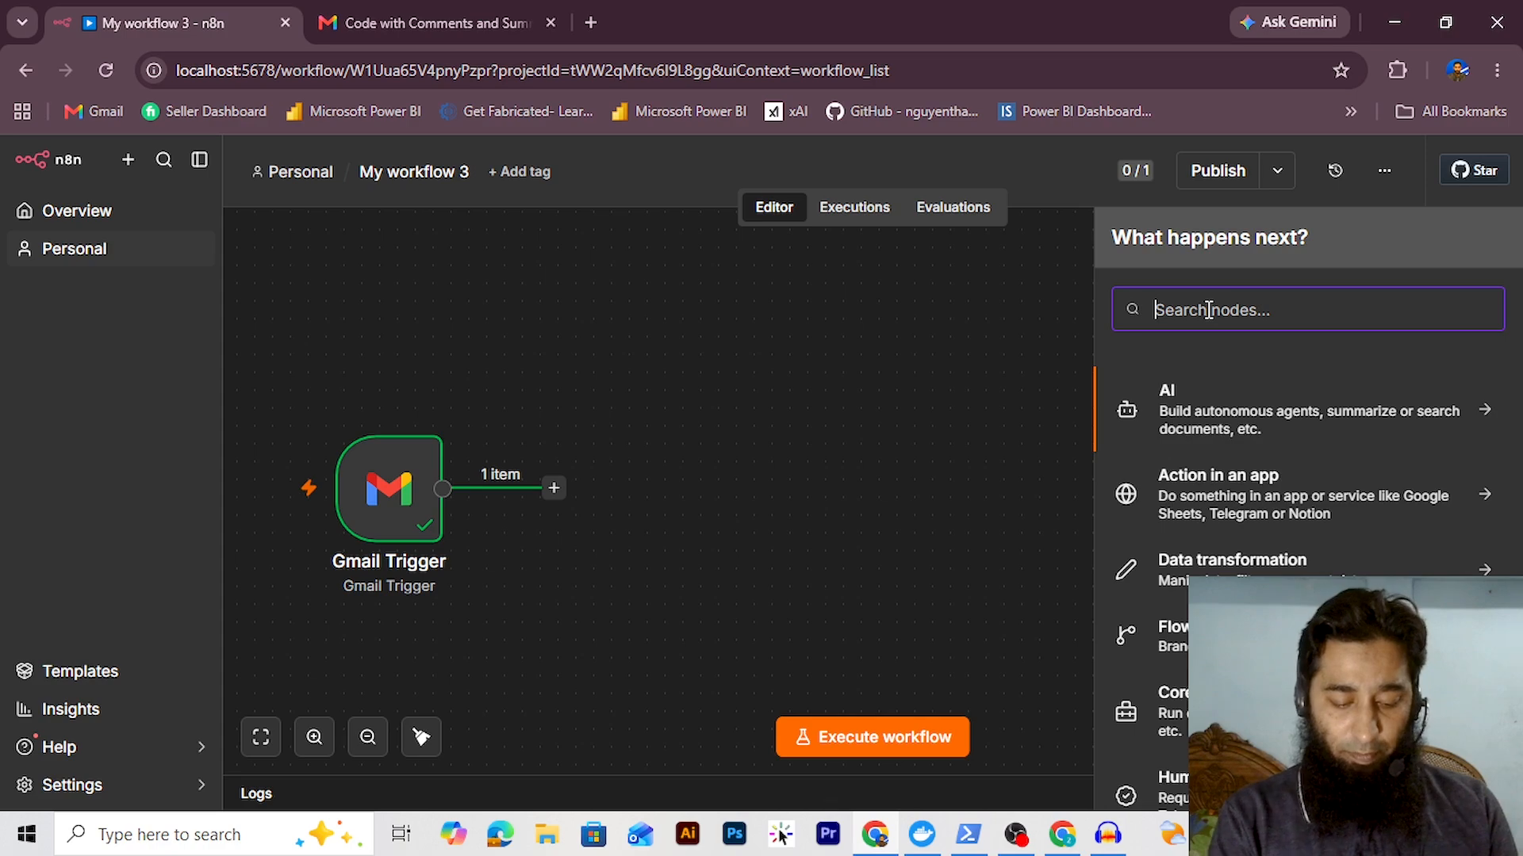
# Add a Basic LLM Chain named 'Generate Comments' with prompt source set to Define below
pyautogui.write('basic llm')
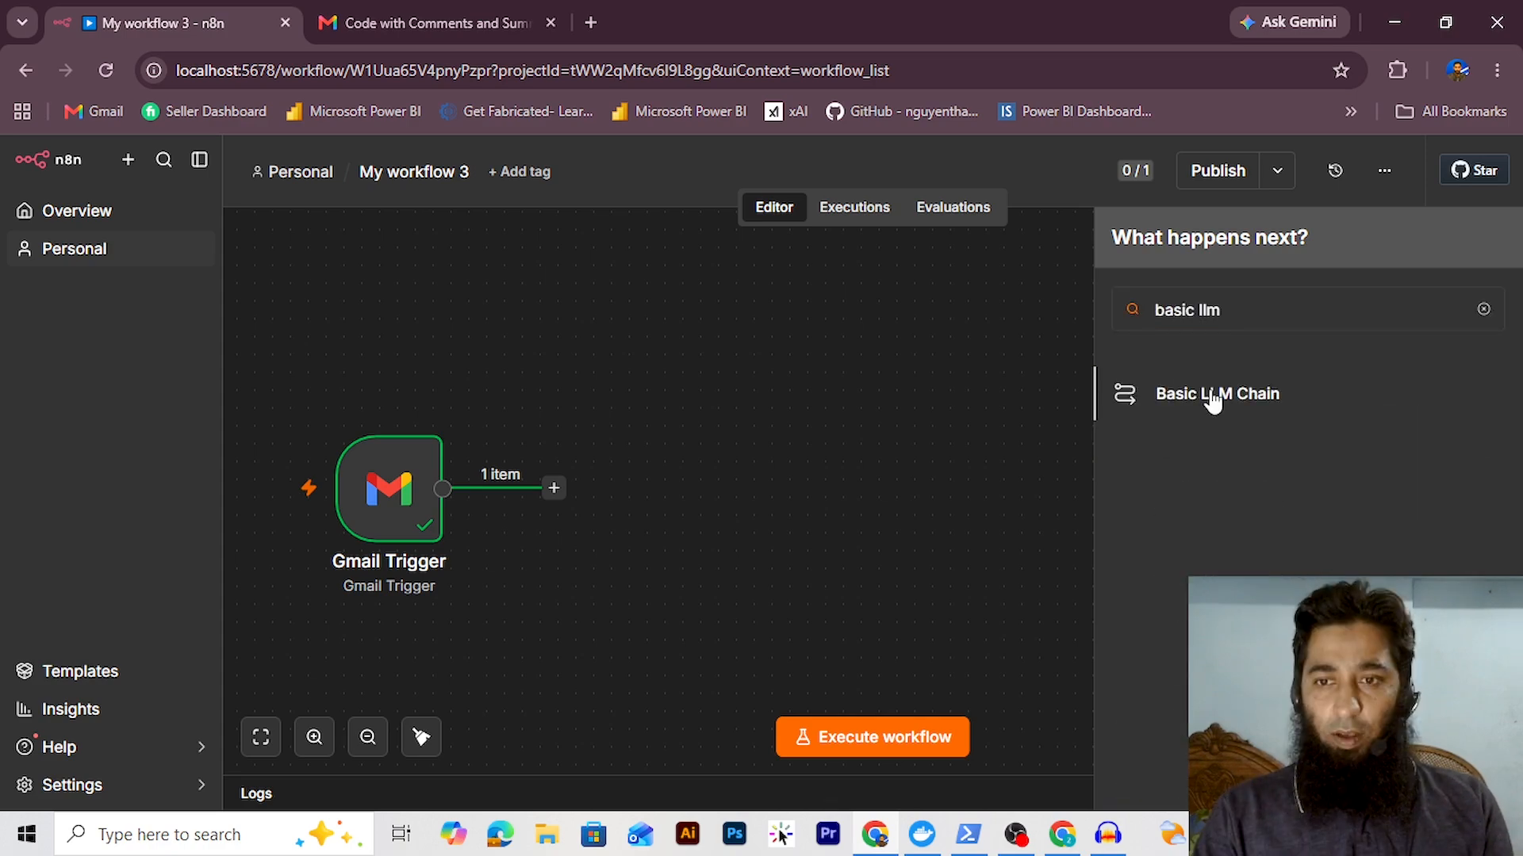
pyautogui.click(1210, 394)
pyautogui.click(160, 188)
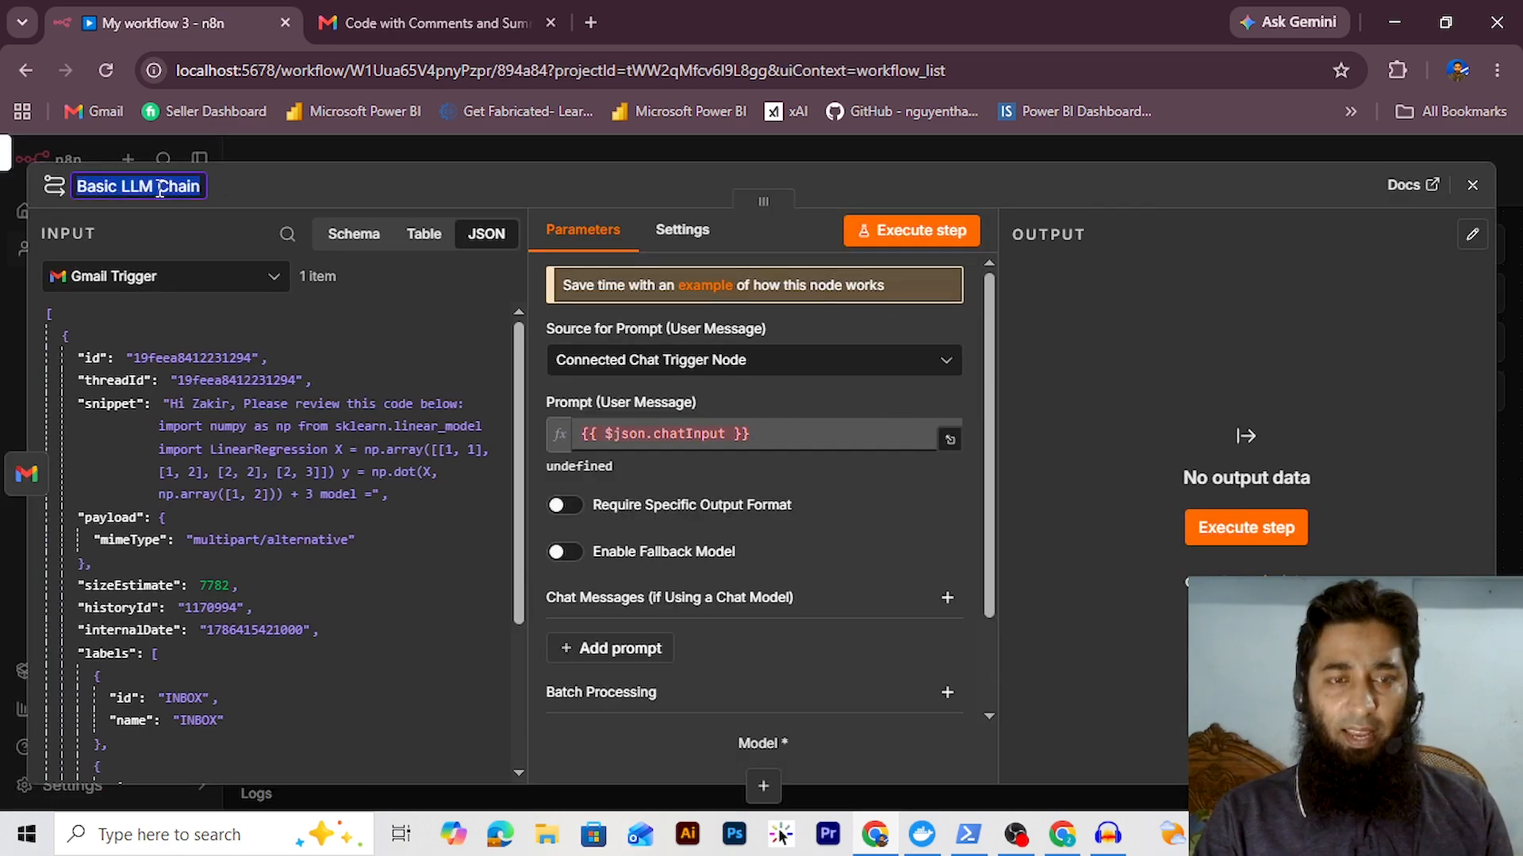
pyautogui.write('Ge')
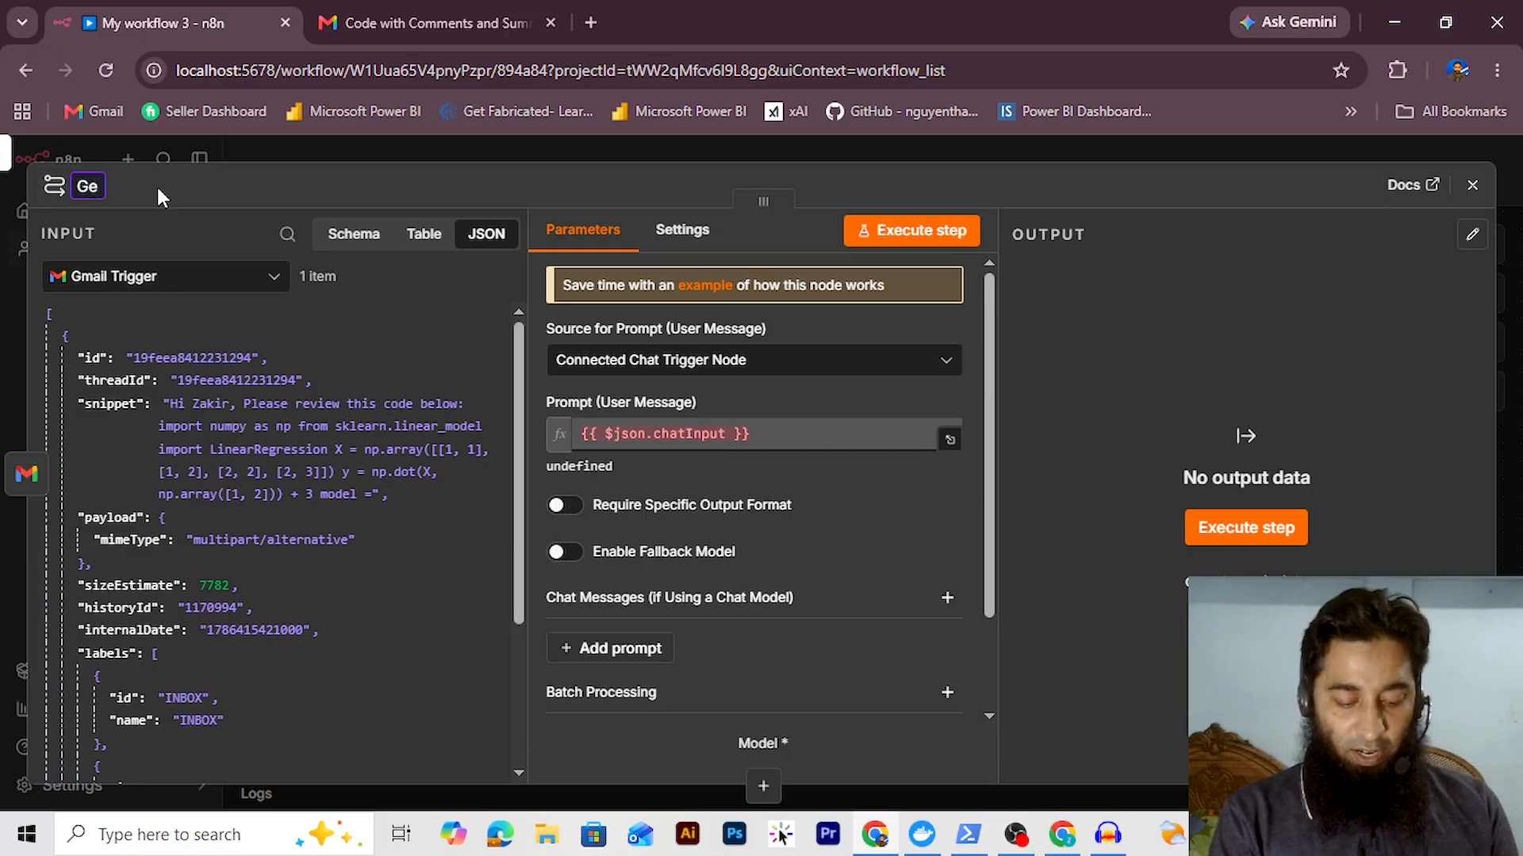
pyautogui.write('nerate Comments')
pyautogui.click(659, 361)
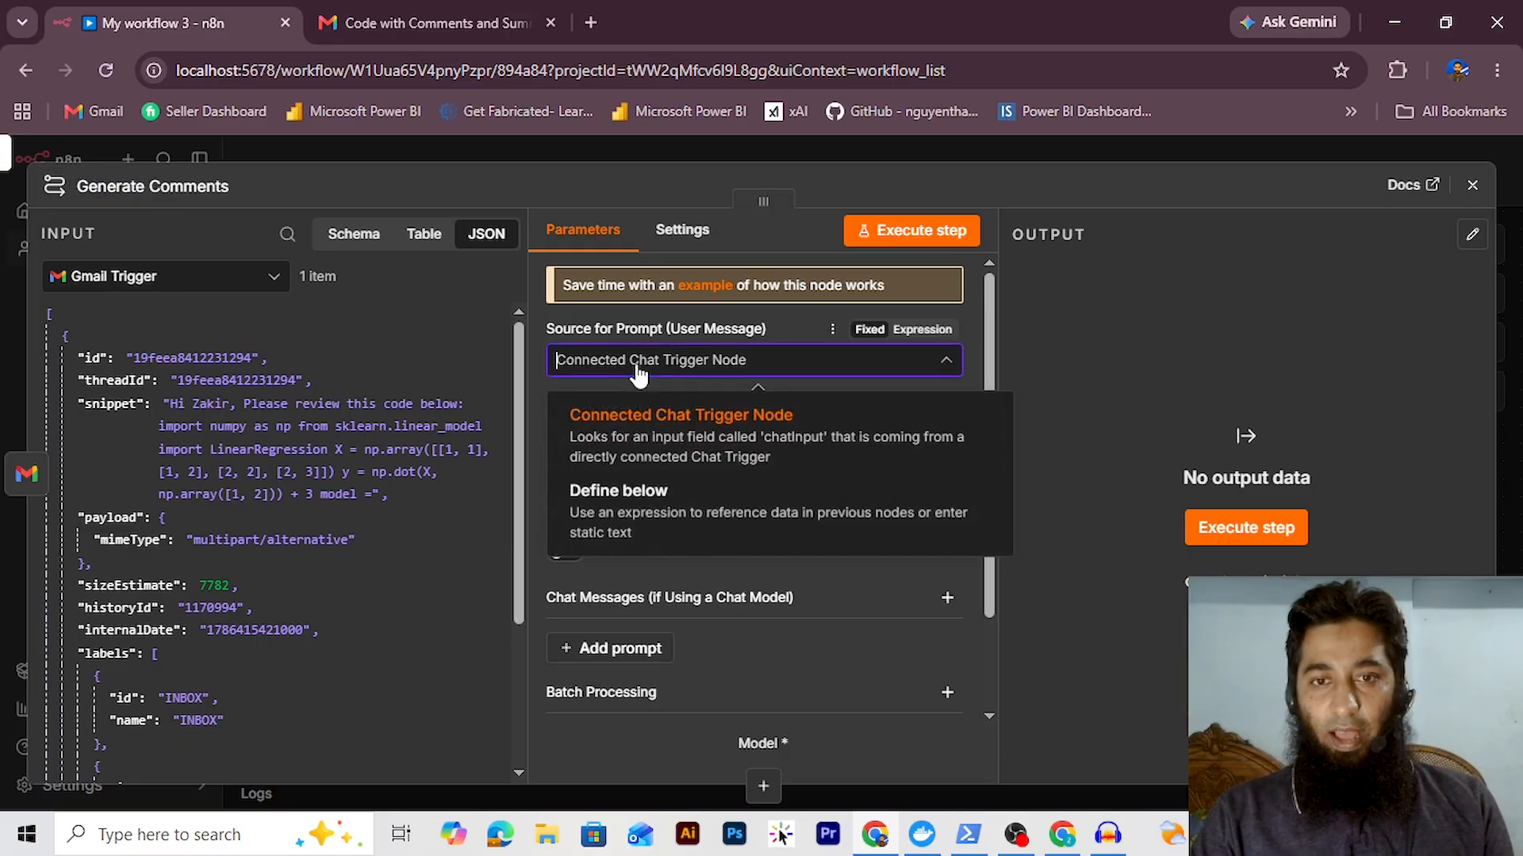
pyautogui.click(652, 528)
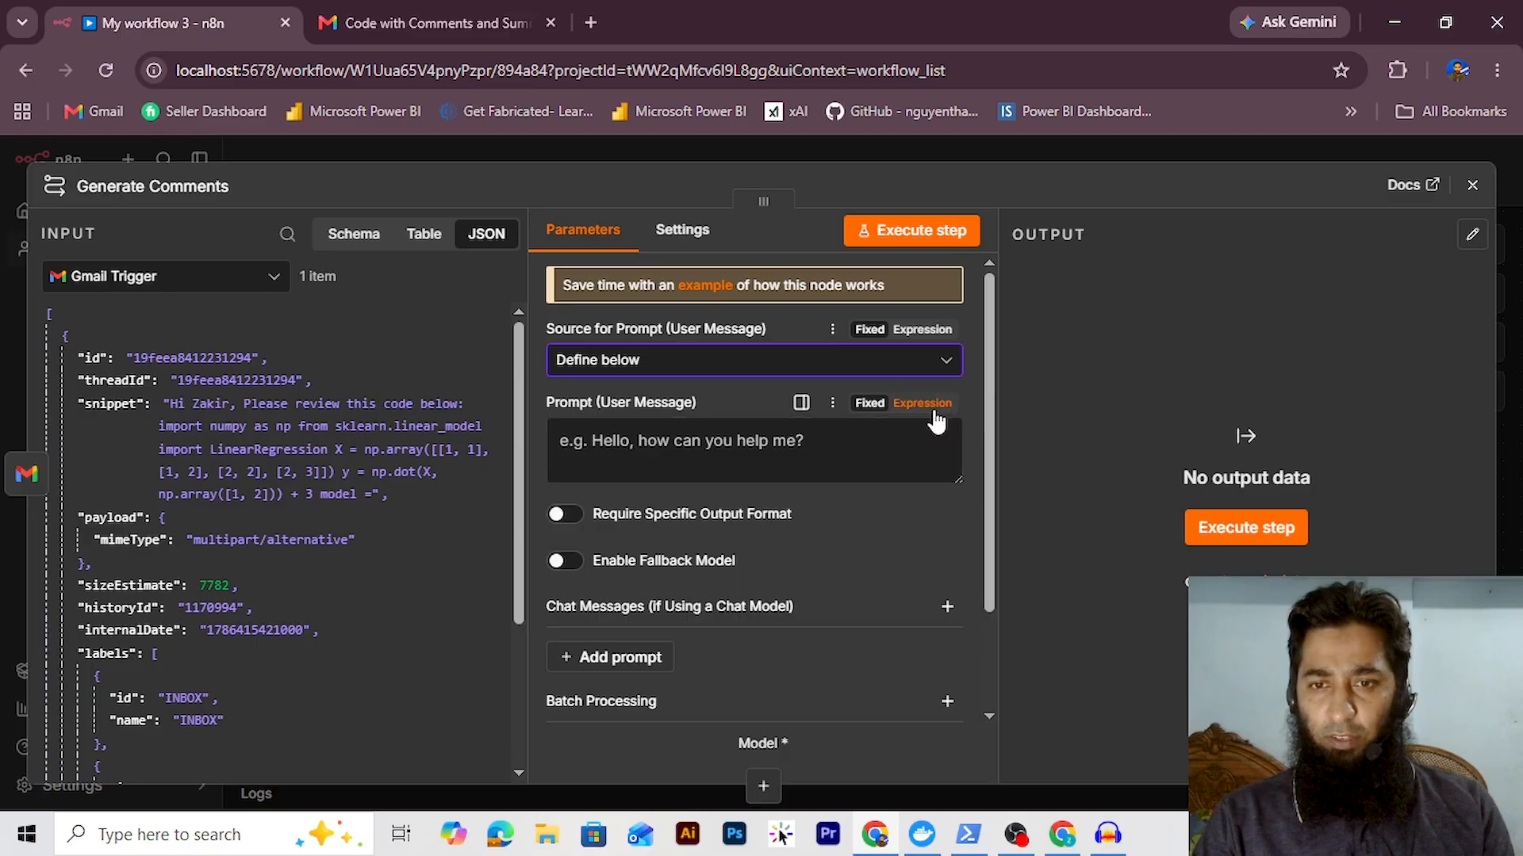
# Write the prompt 'Given the code below: {{ $json.snippet }}' with line-by-line commenting and no-modification instructions
pyautogui.click(929, 406)
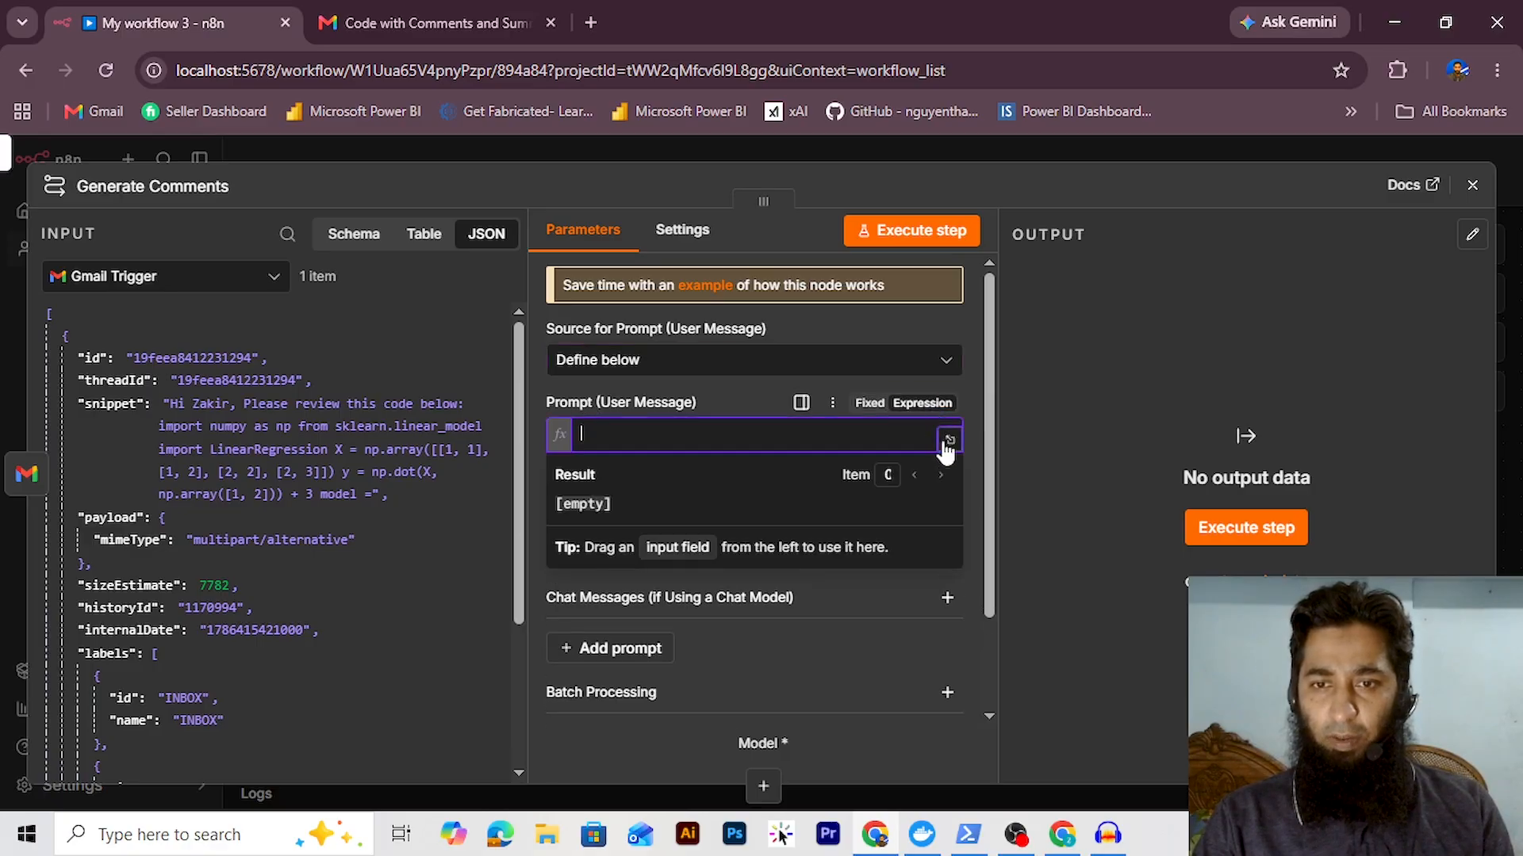
pyautogui.click(949, 440)
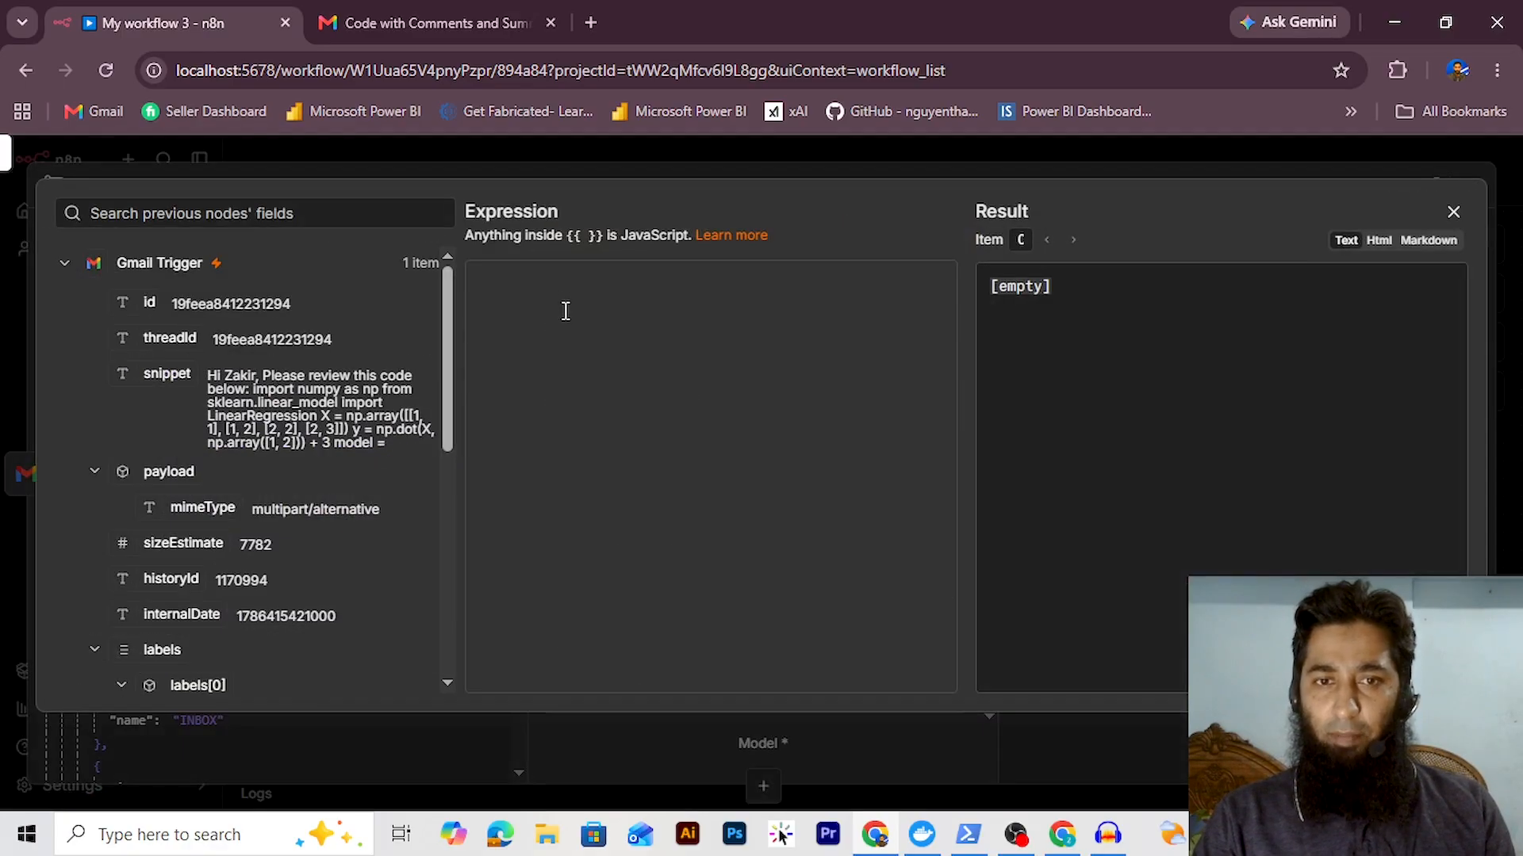
pyautogui.click(636, 333)
pyautogui.write('Give')
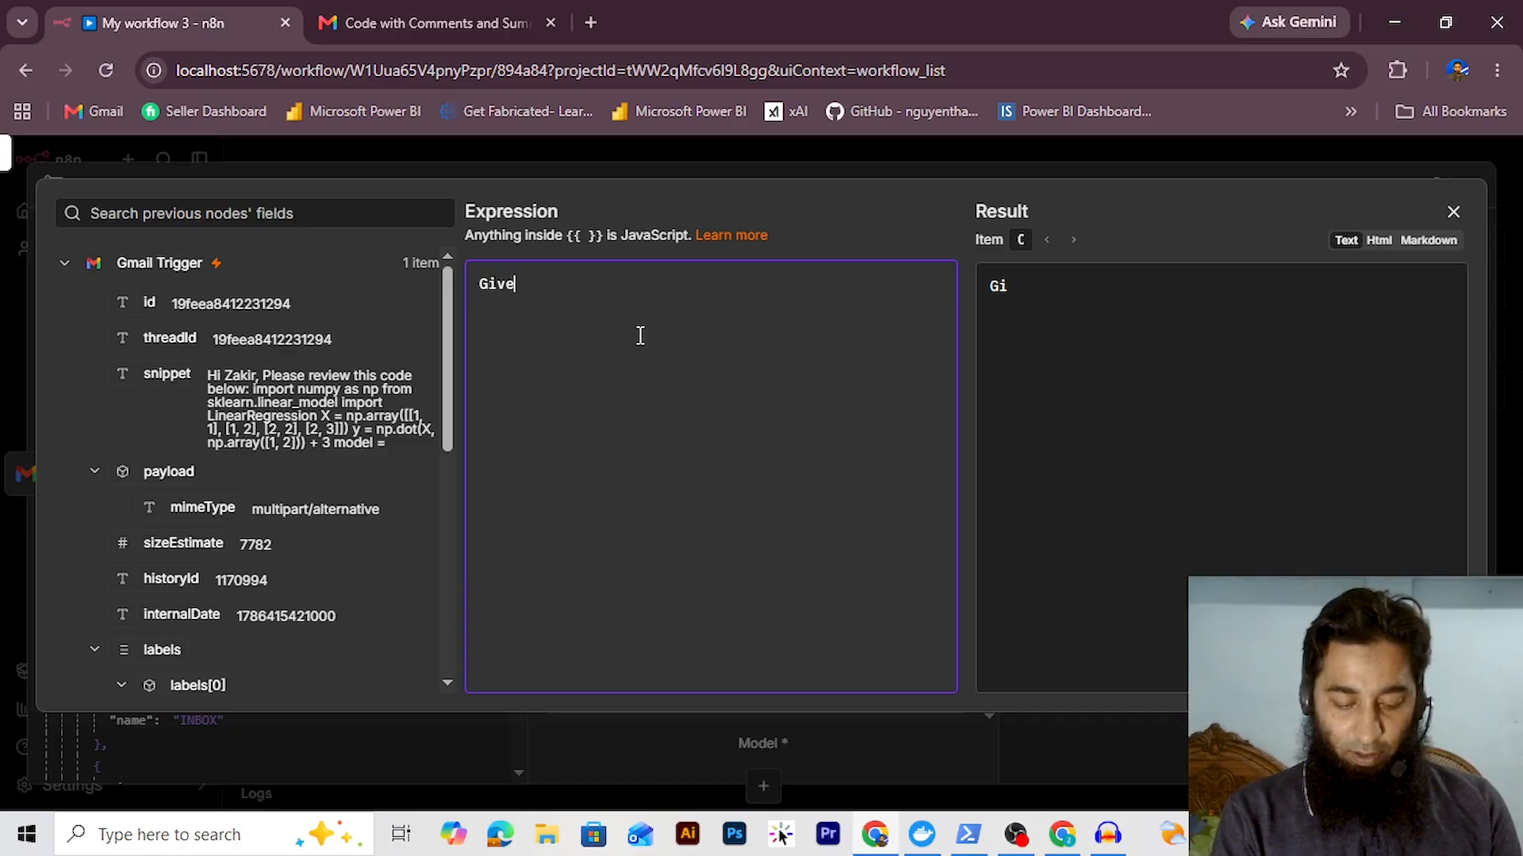
pyautogui.write('n the code below:')
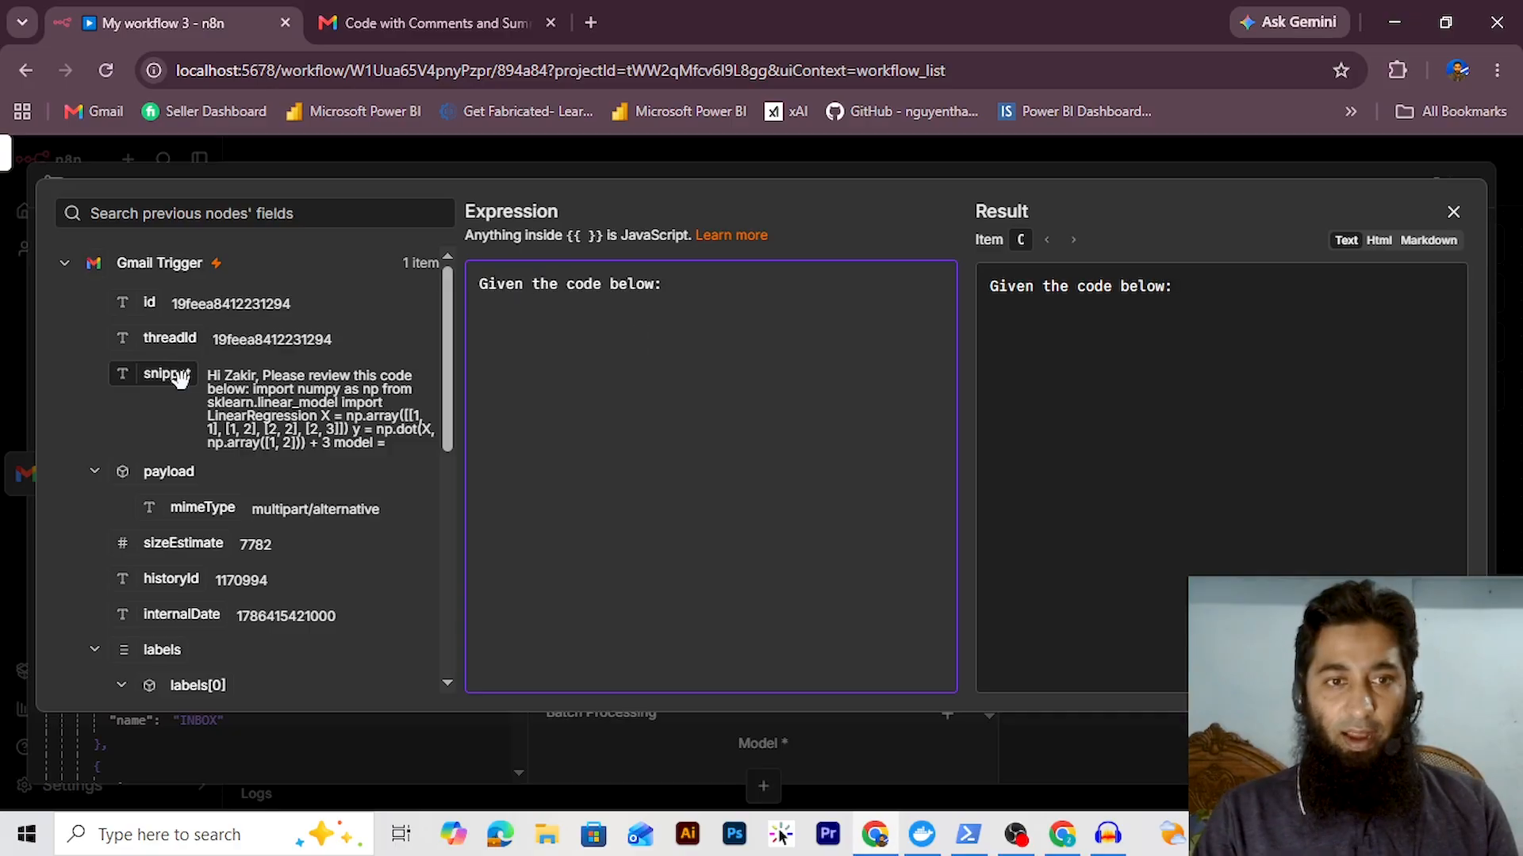
pyautogui.press('Return')
pyautogui.moveTo(179, 379); pyautogui.dragTo(486, 310)
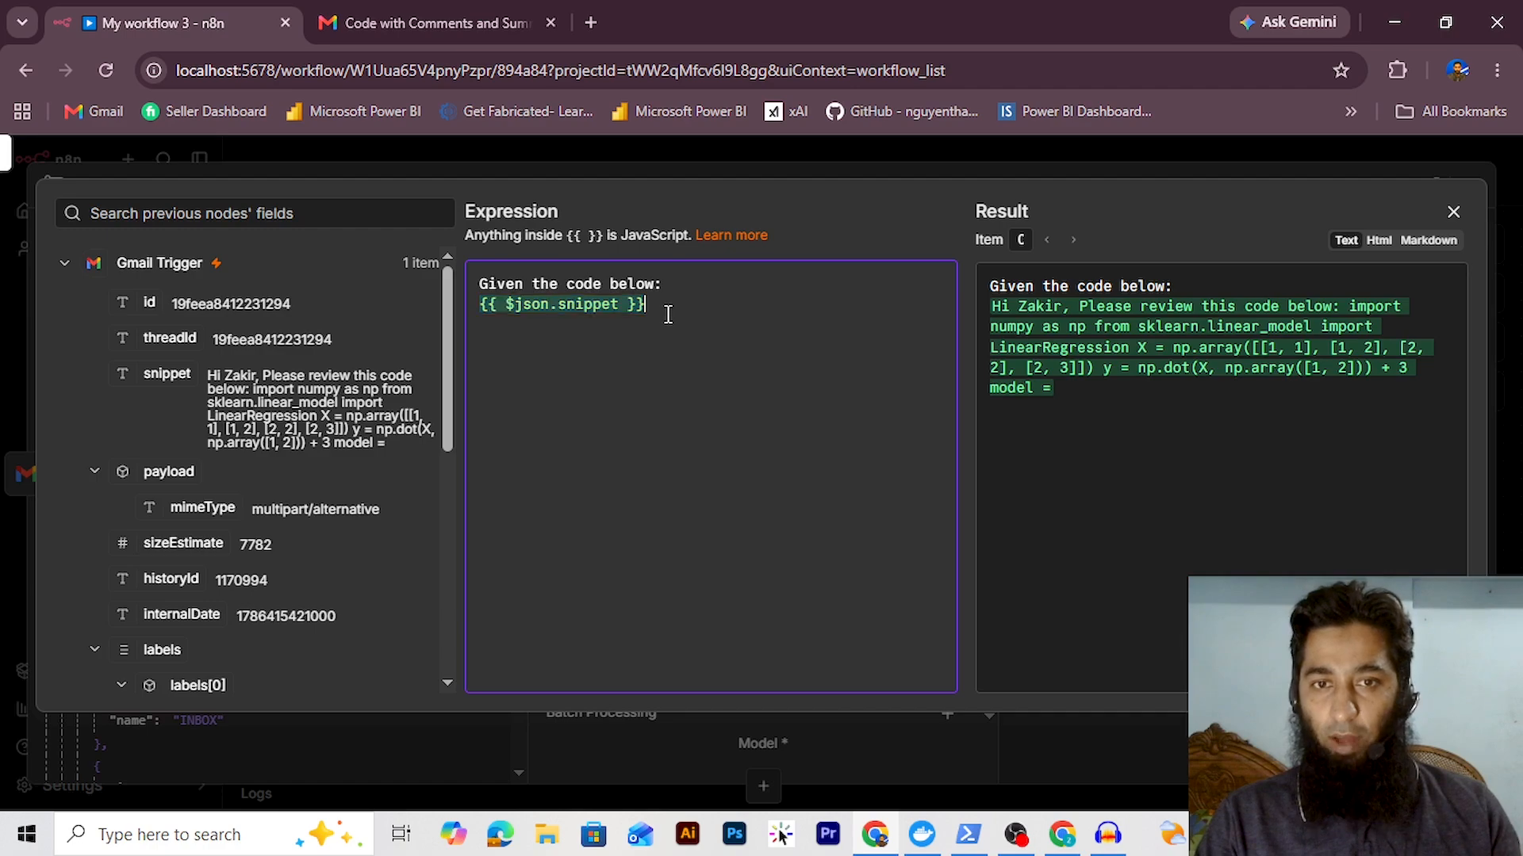
pyautogui.press('Return')
pyautogui.press('Return')
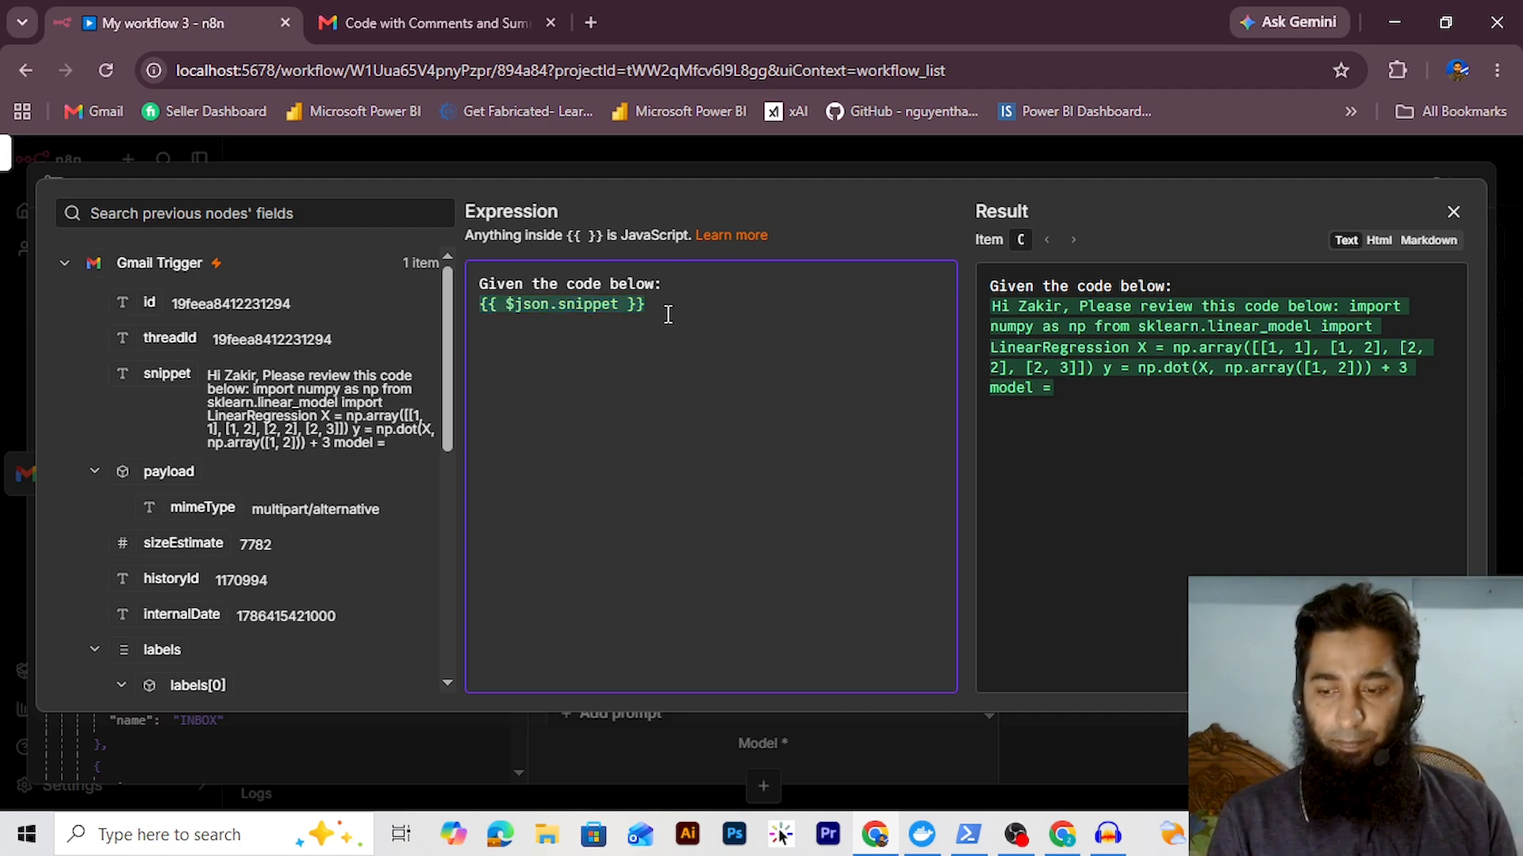
pyautogui.write('Generate co')
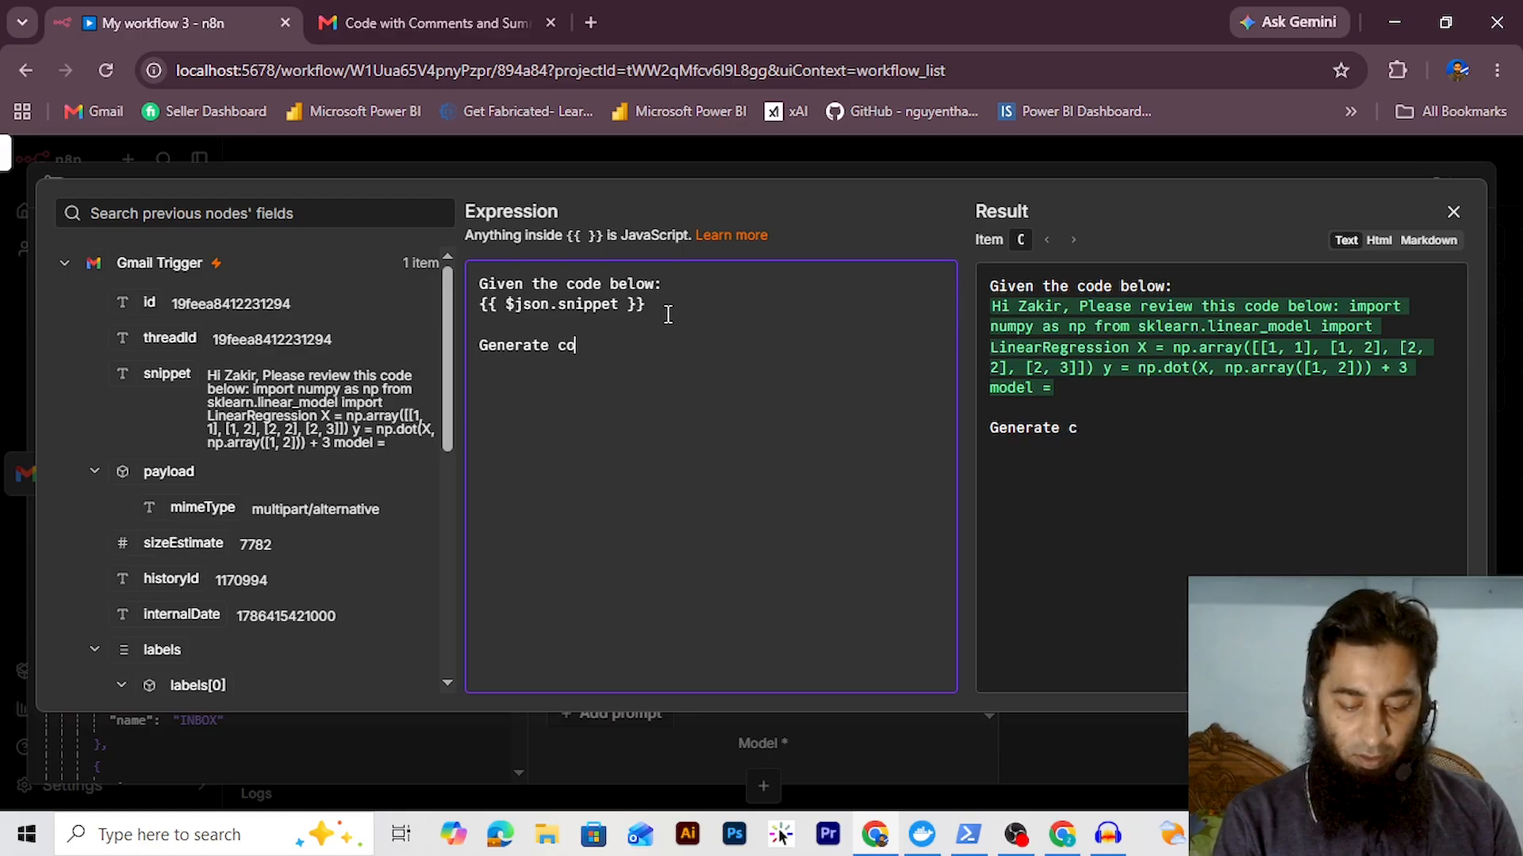
pyautogui.write('mments for the code s')
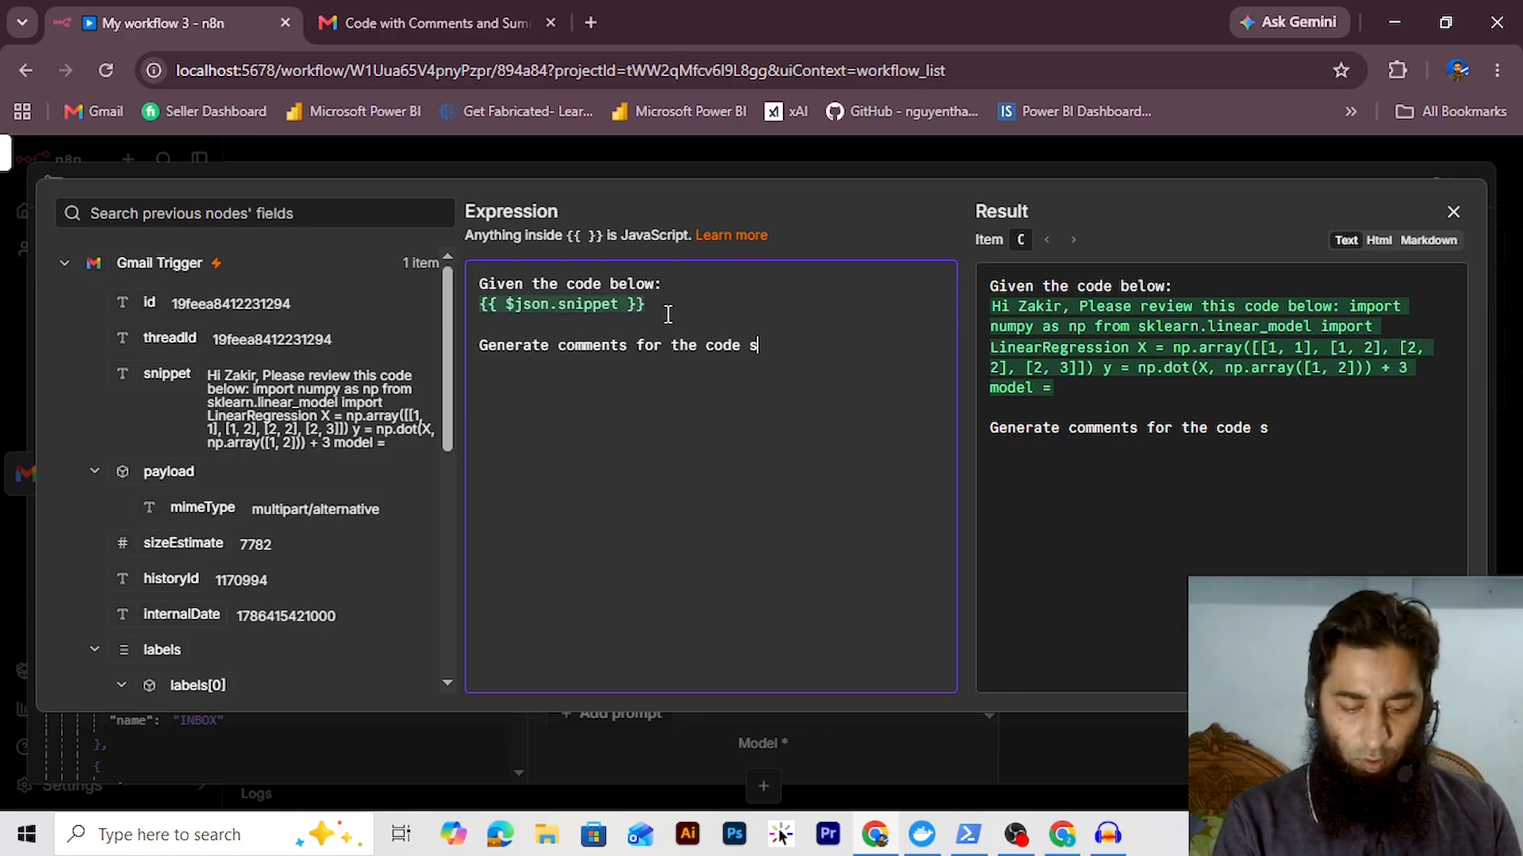
pyautogui.write('o that')
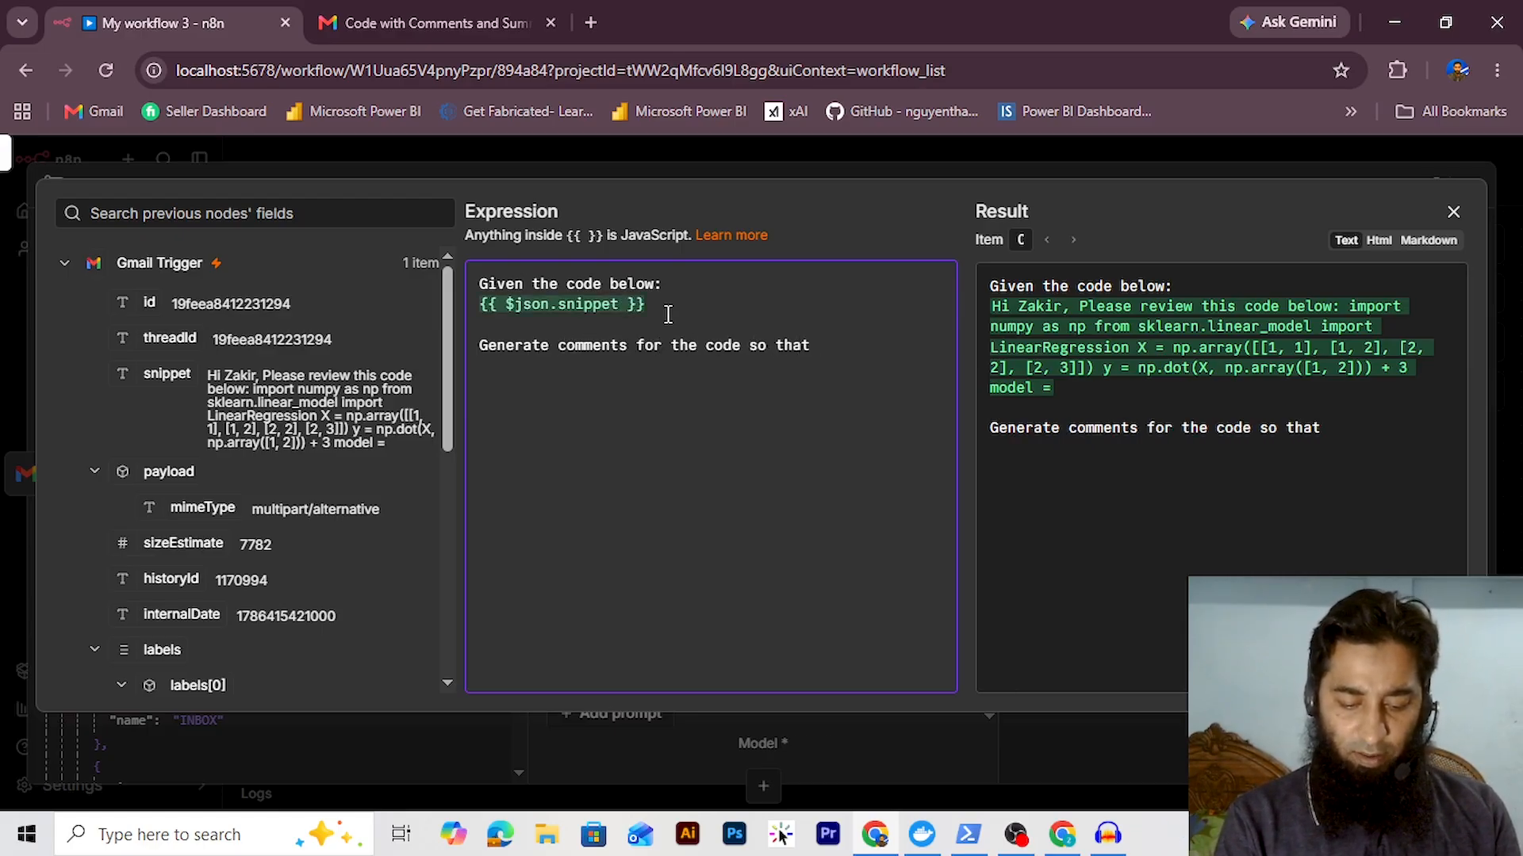
pyautogui.write(' I can understand wha')
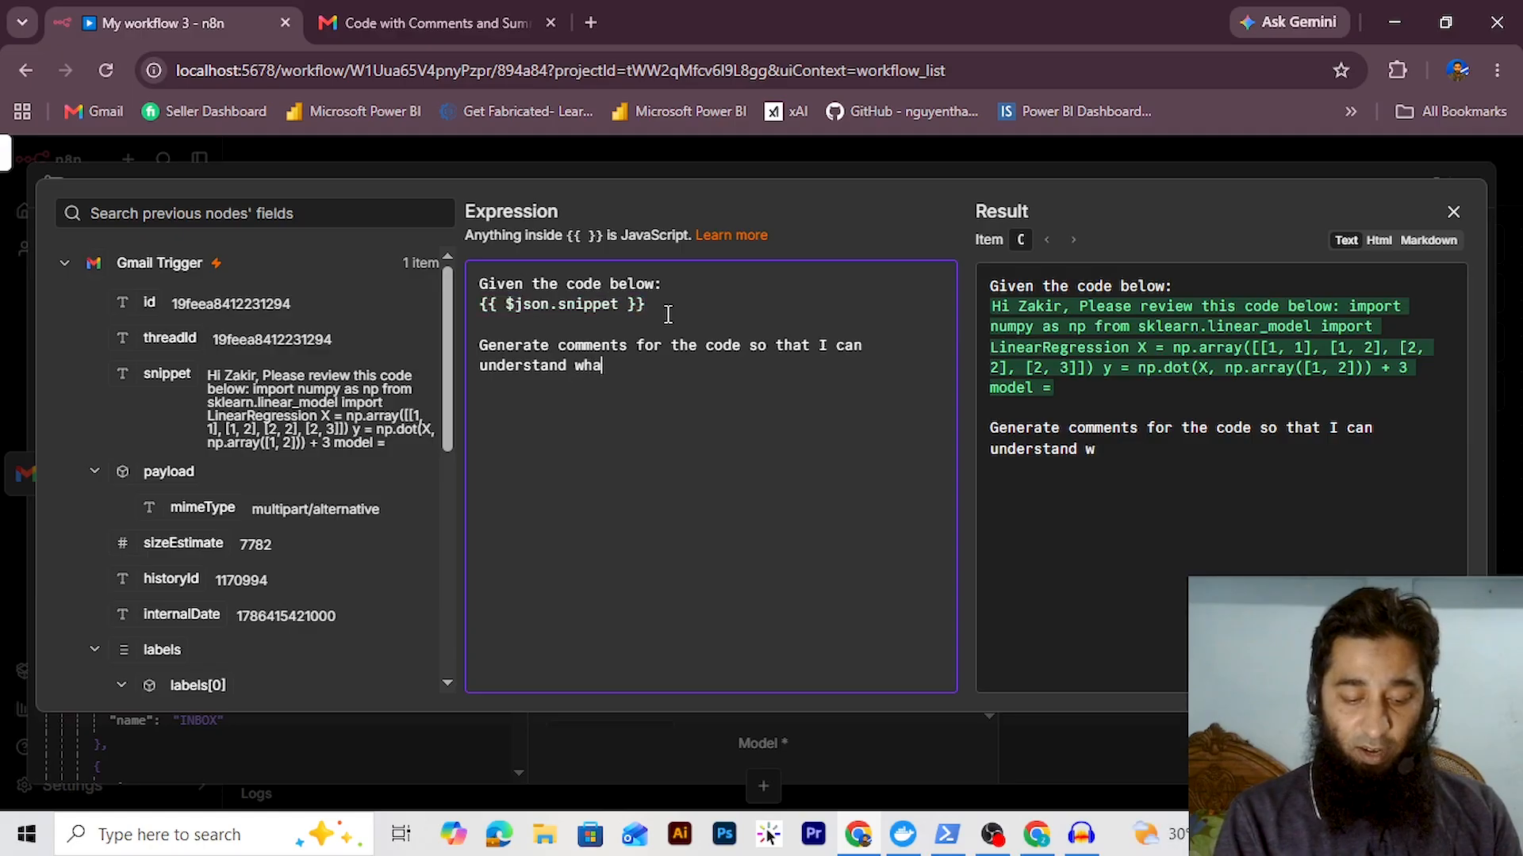
pyautogui.write('t each line of the code does.')
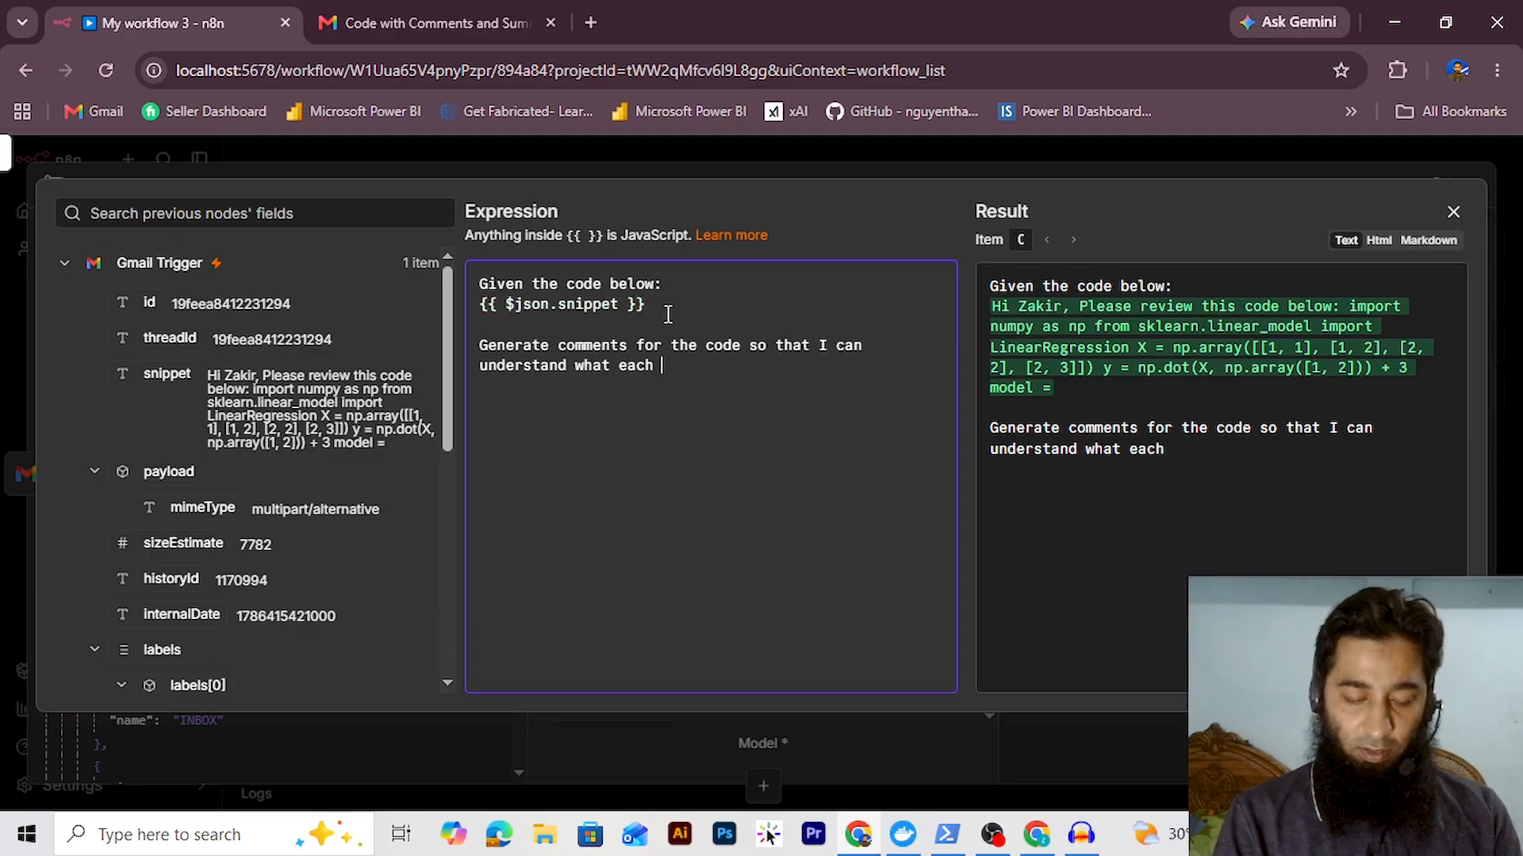
pyautogui.press('Return')
pyautogui.press('Return')
pyautogui.write('Note:')
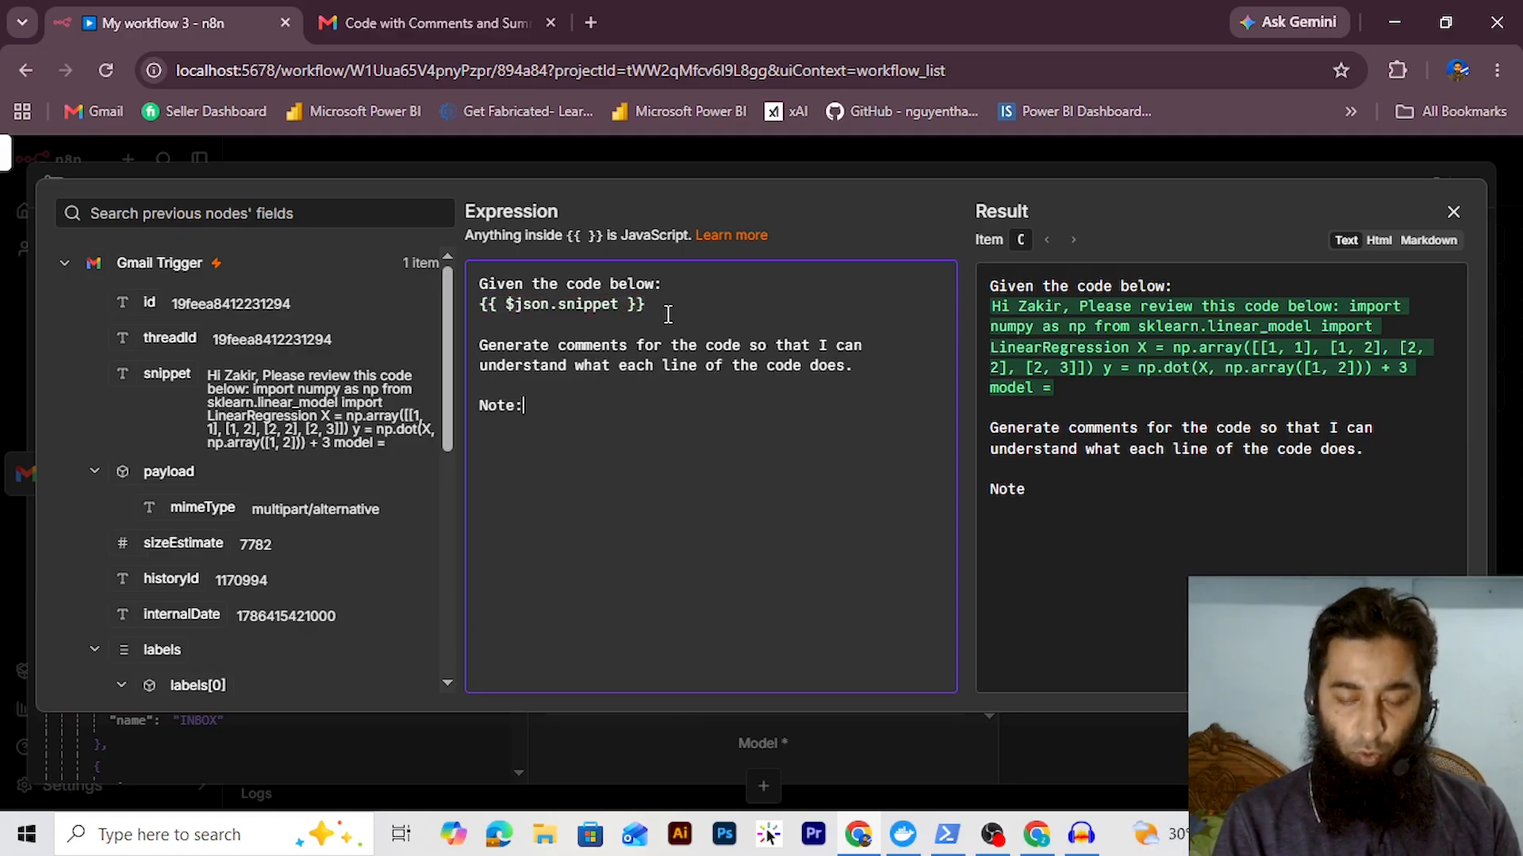
pyautogui.write(' Do n')
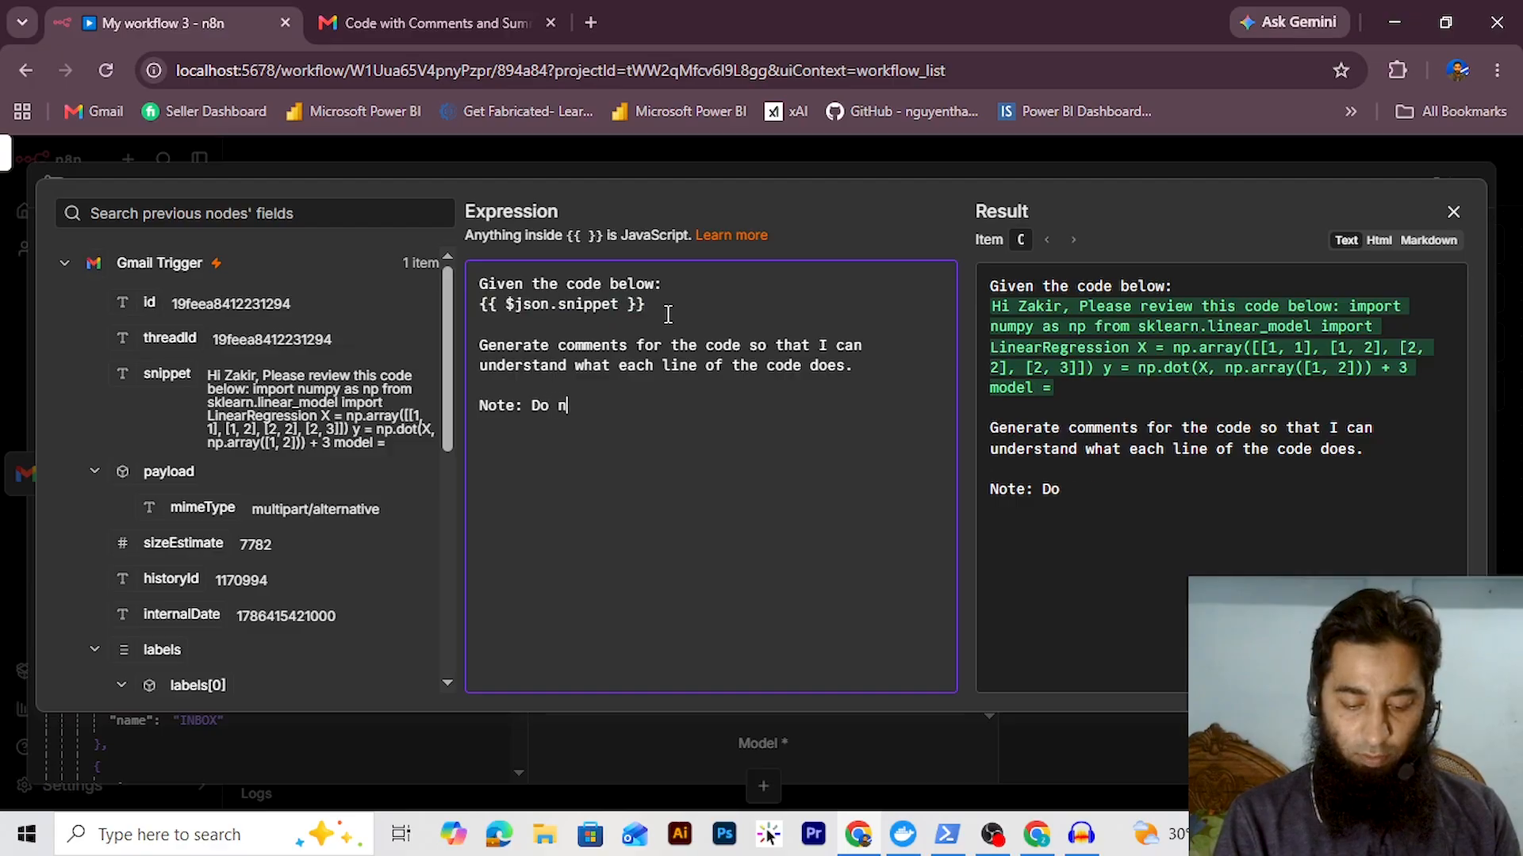
pyautogui.write('ot chamnge or ')
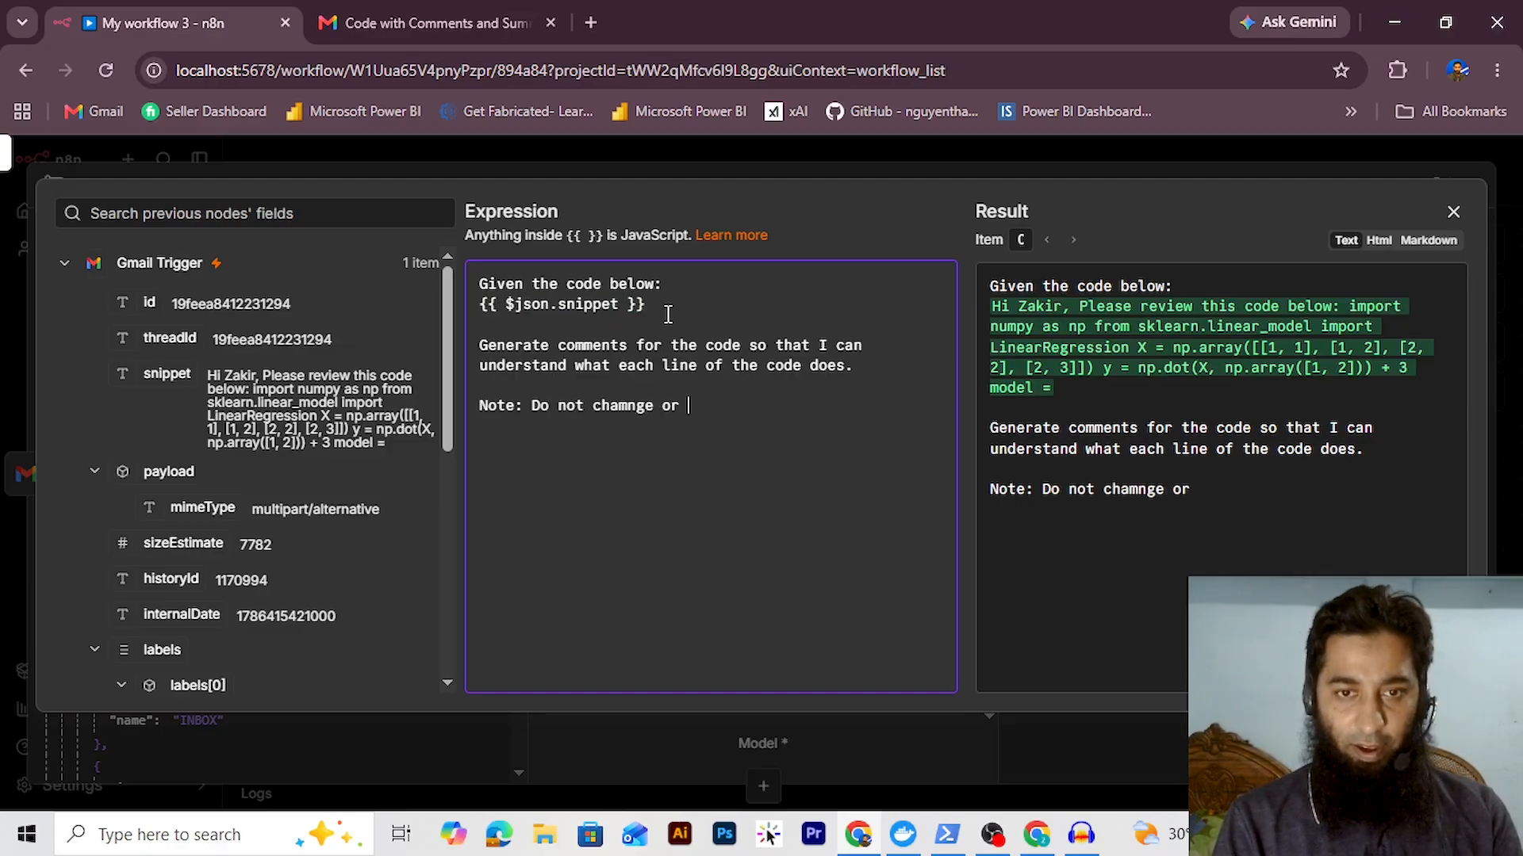
pyautogui.write('modify an')
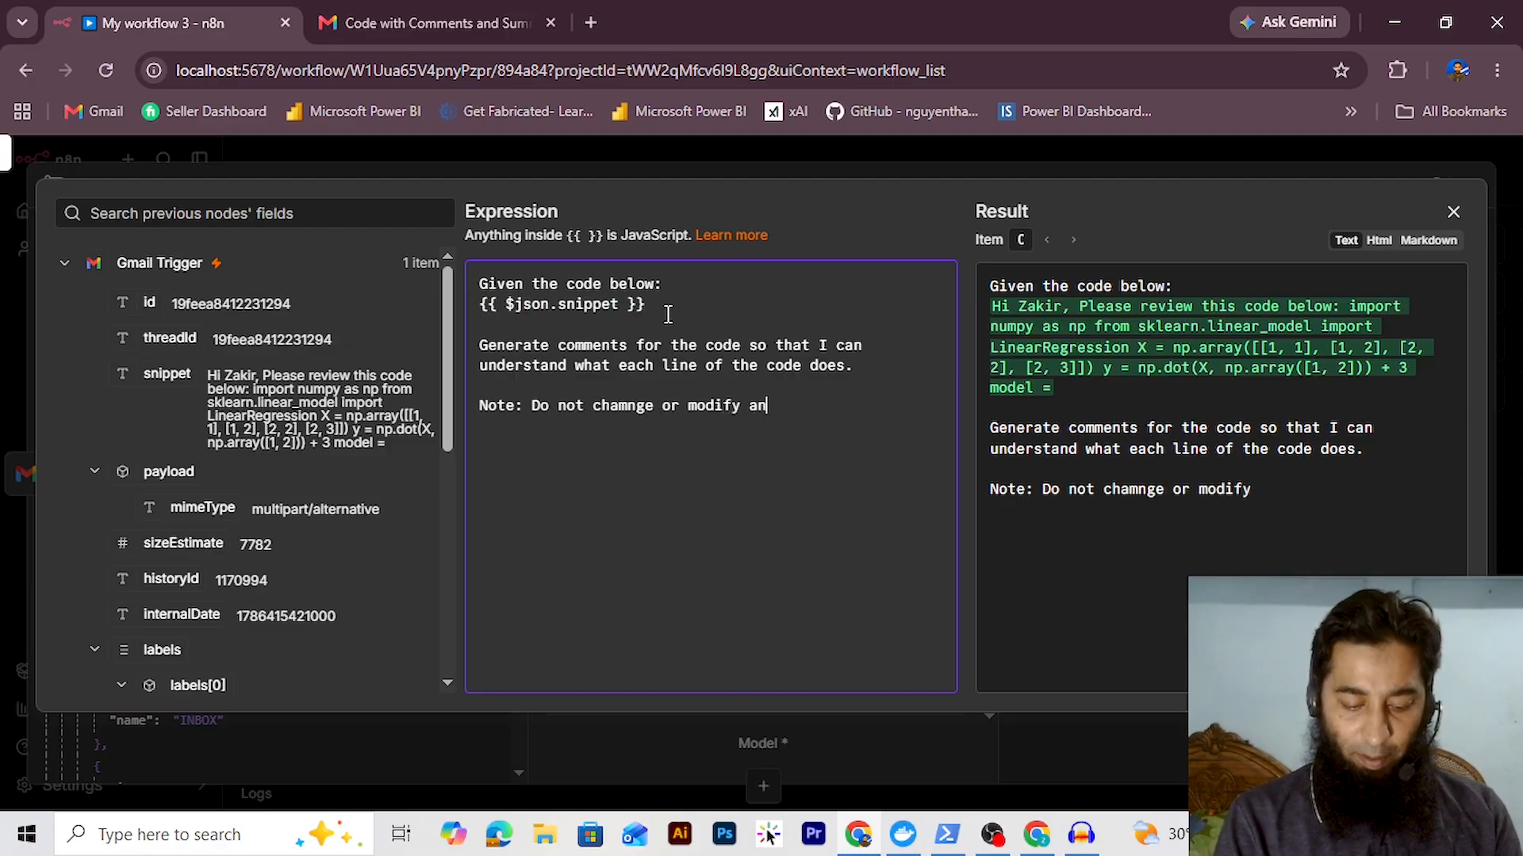
pyautogui.write('y part of the code. Just add')
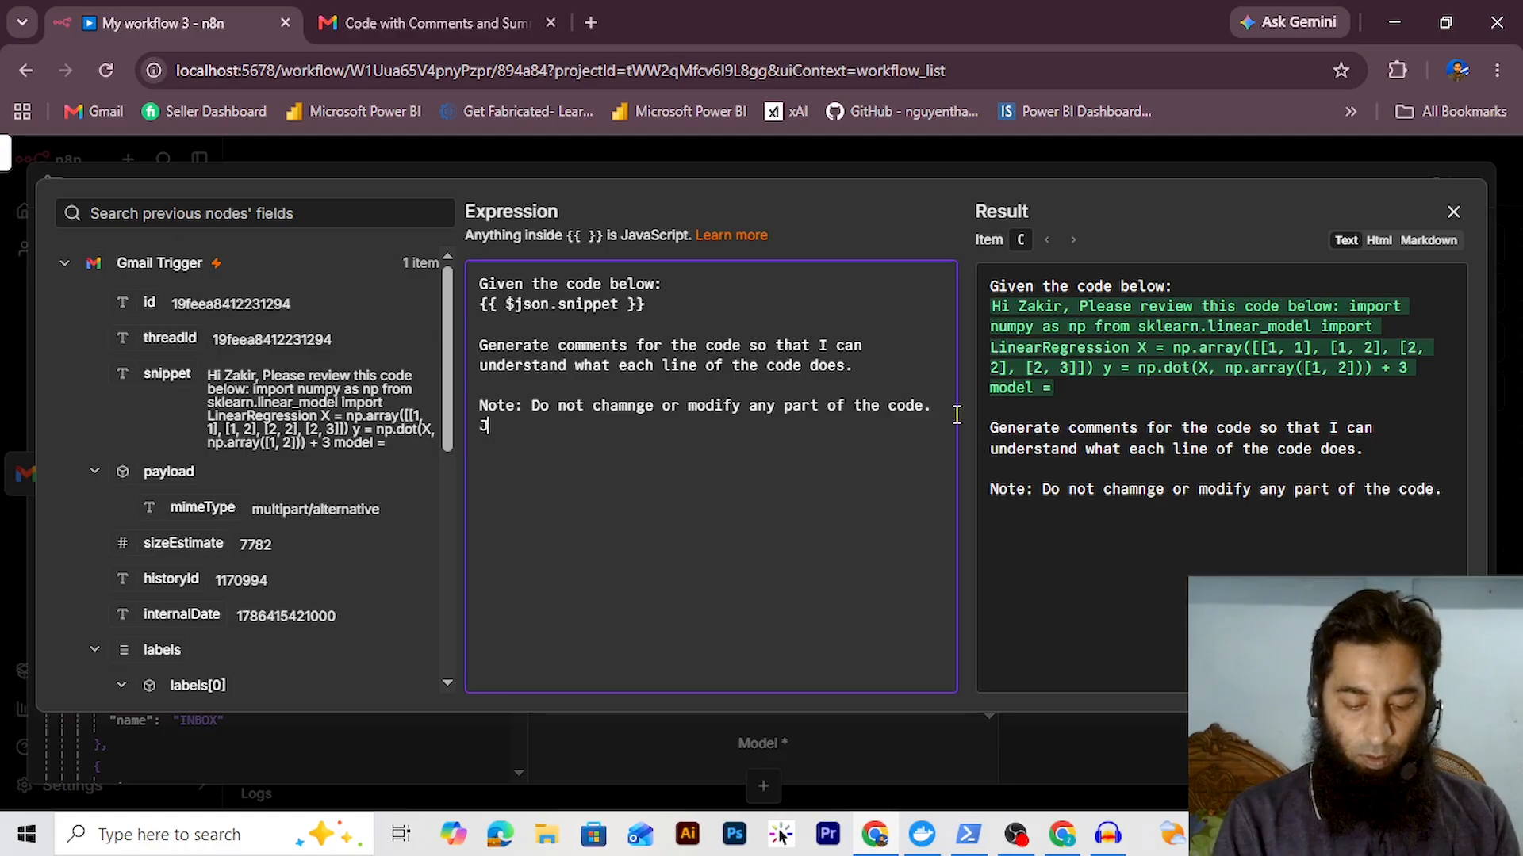
pyautogui.write(' comments where')
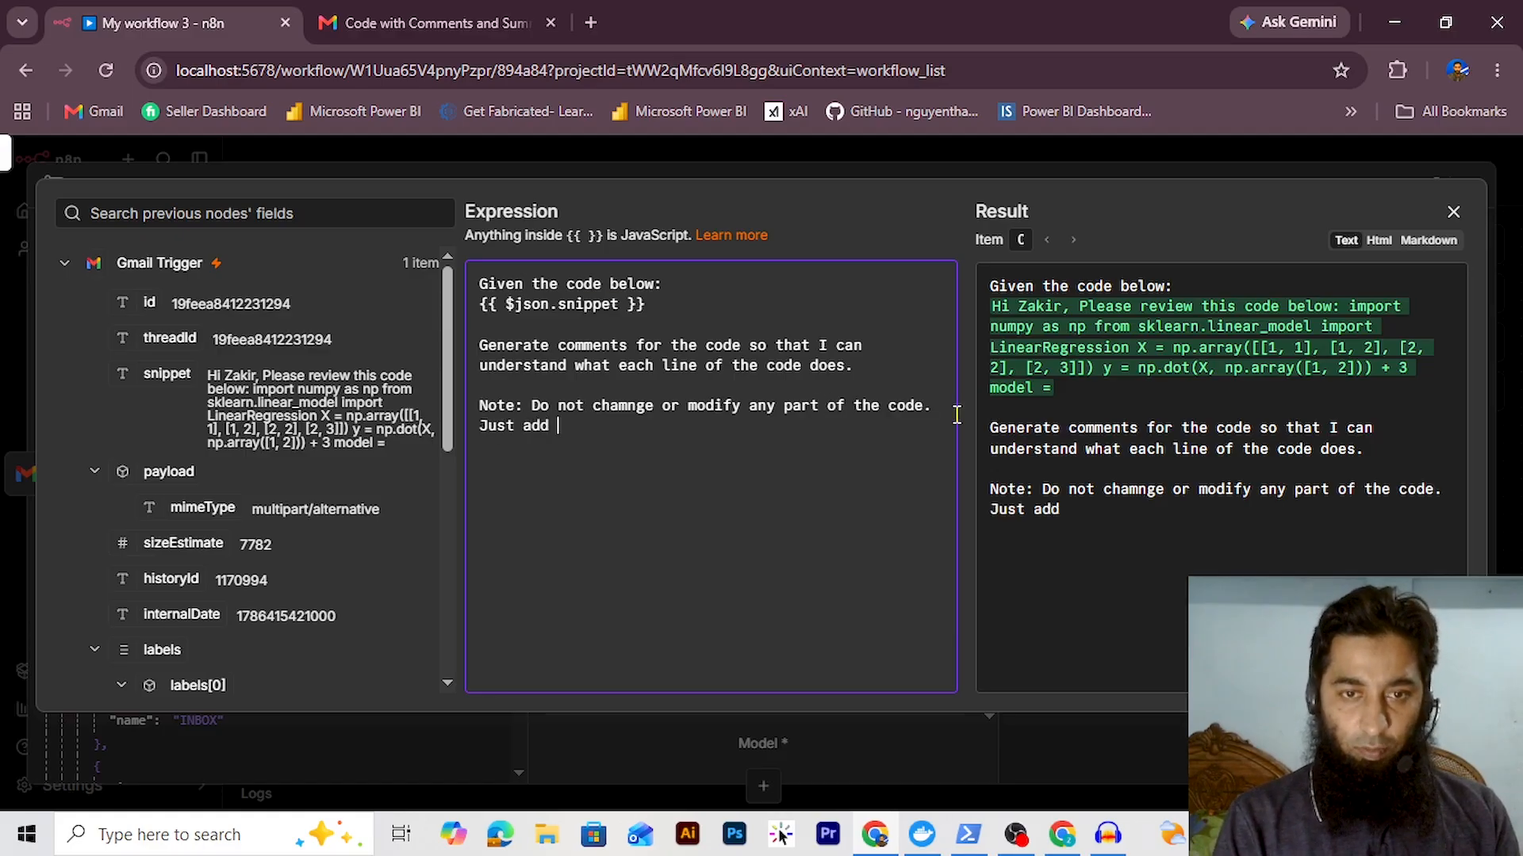
pyautogui.write('ver required.')
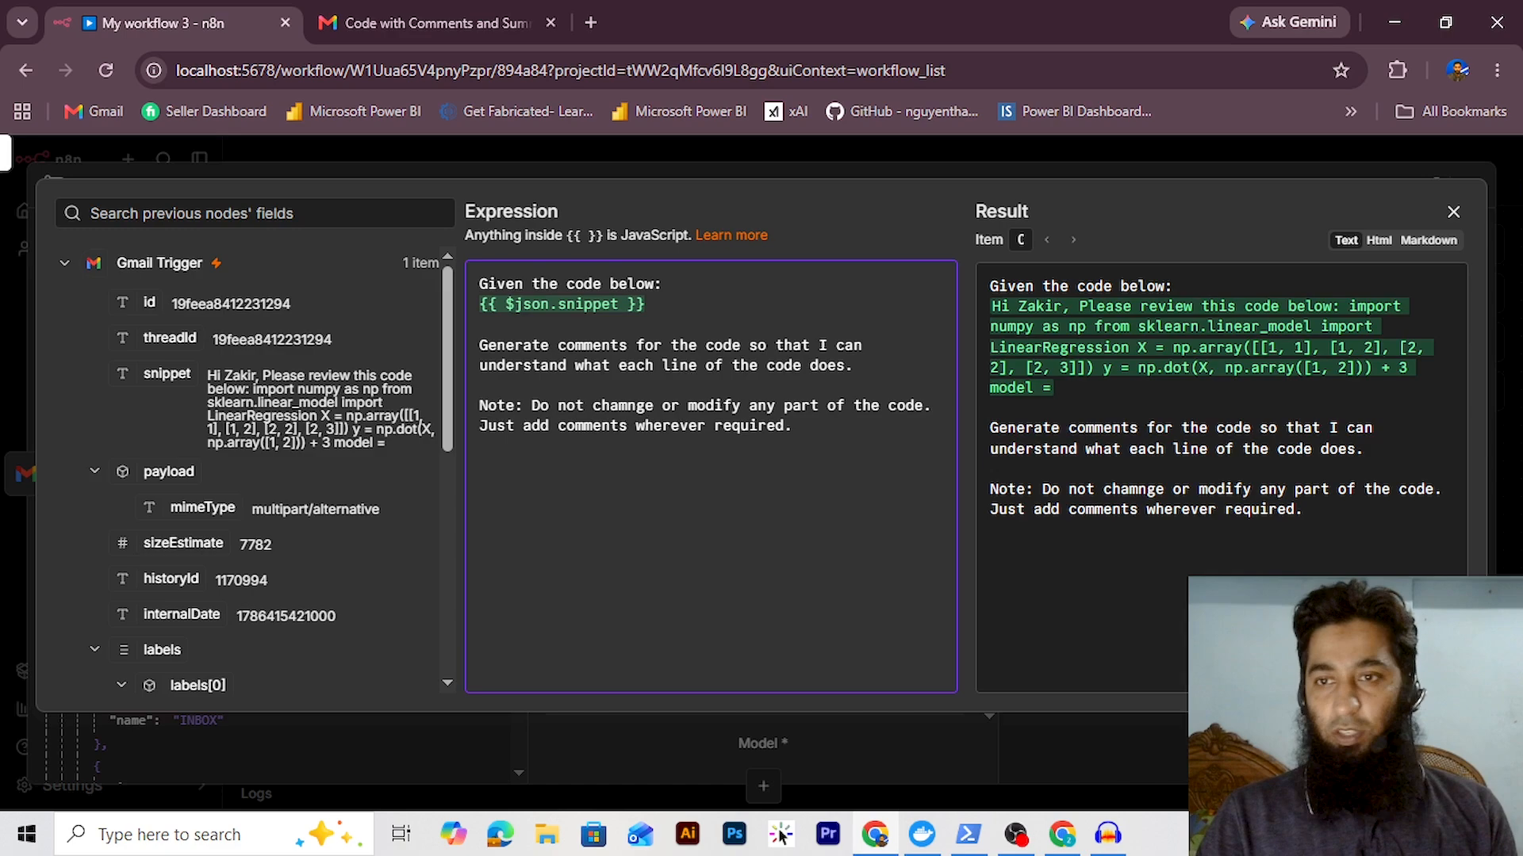
# Add a System message: 'You are a python developer as well as machine learning expert...'
pyautogui.click(1452, 212)
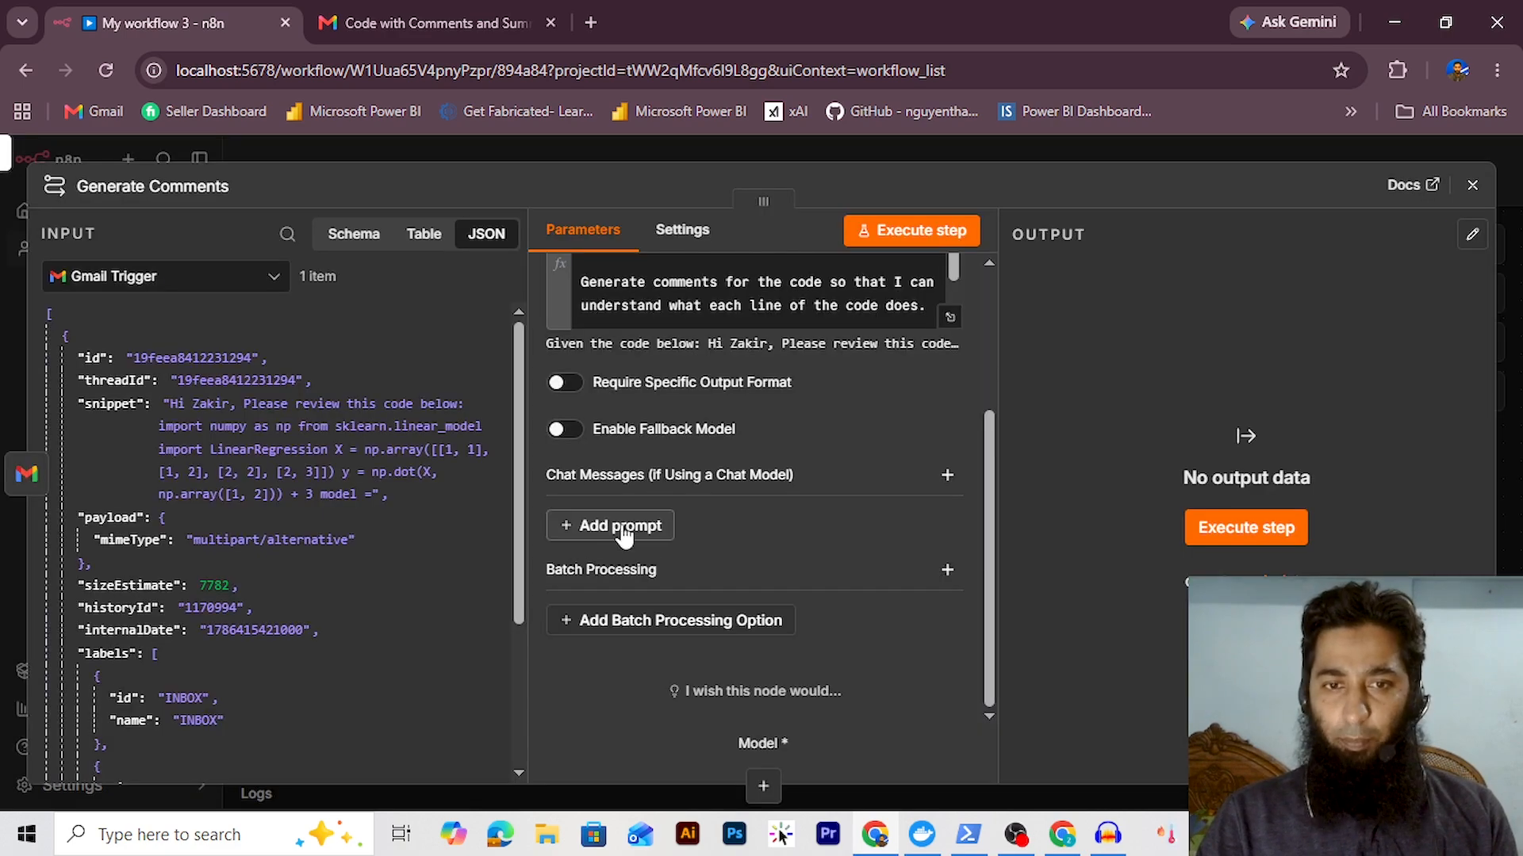
pyautogui.click(623, 527)
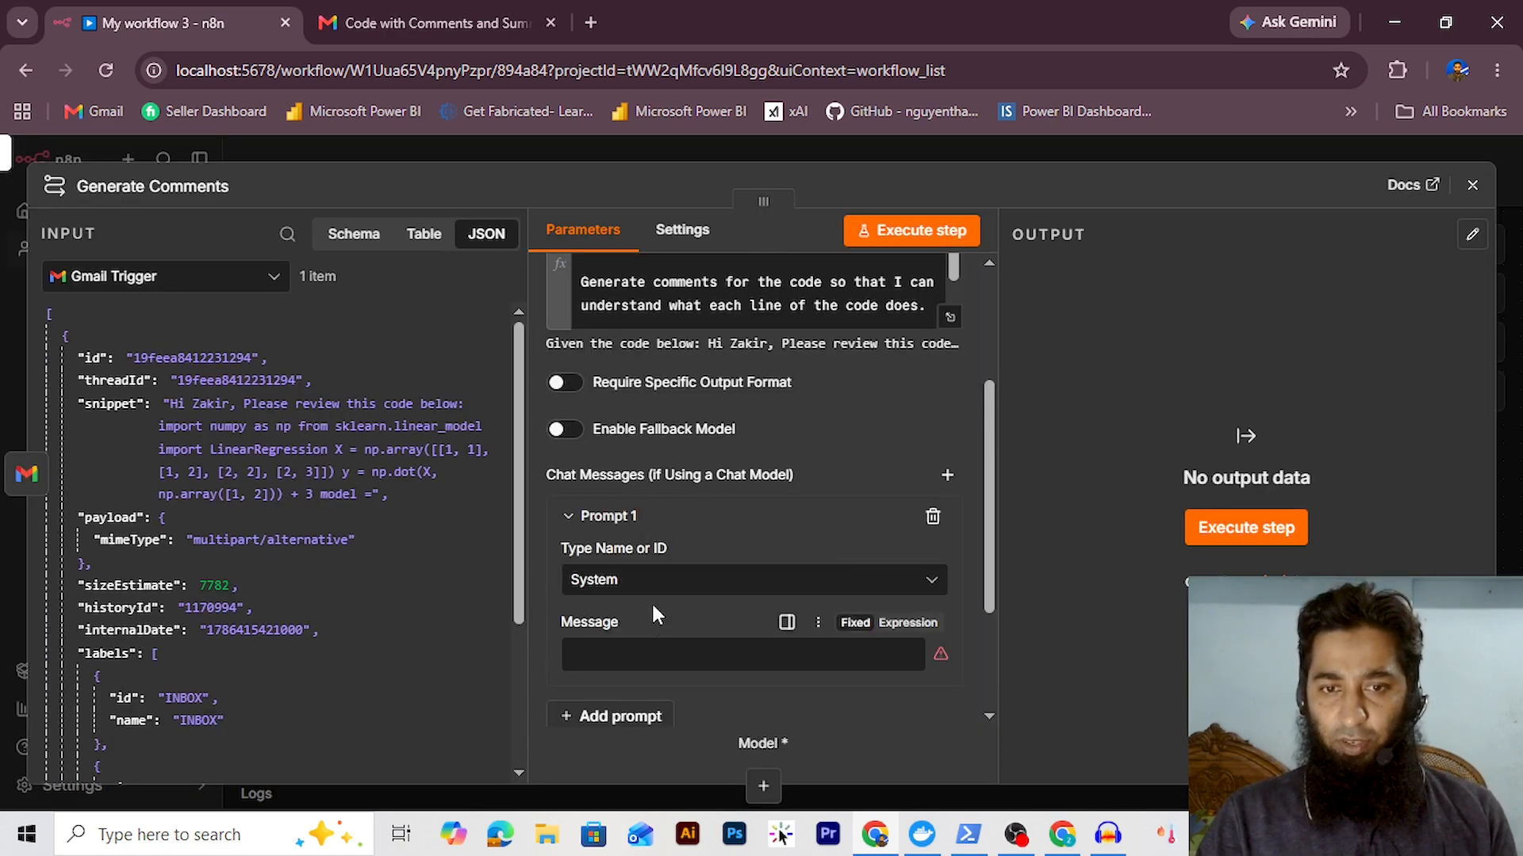
pyautogui.click(664, 655)
pyautogui.write('Y')
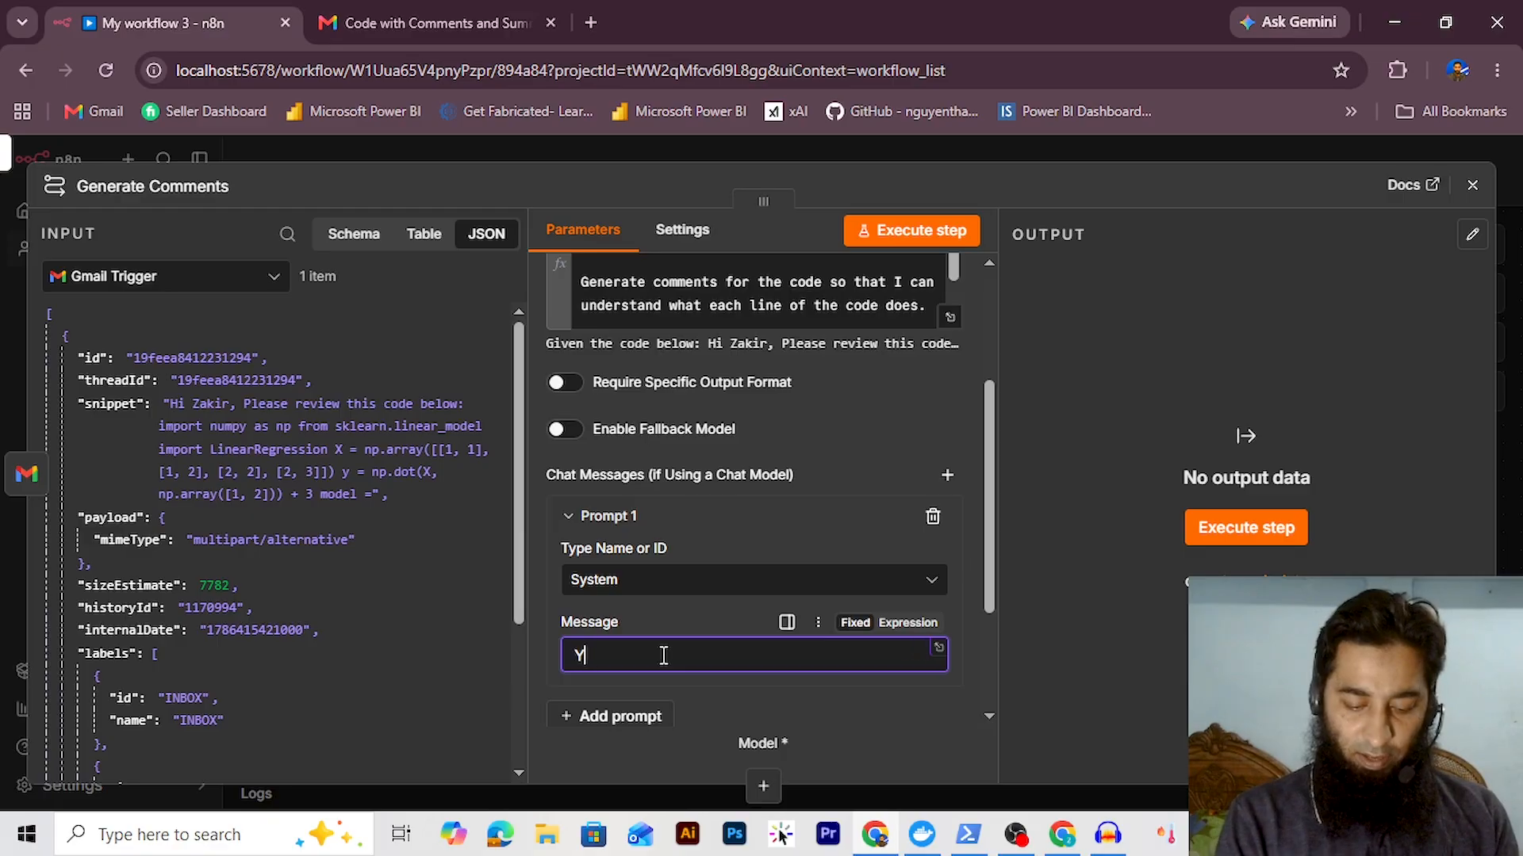
pyautogui.write('ou are a pyth')
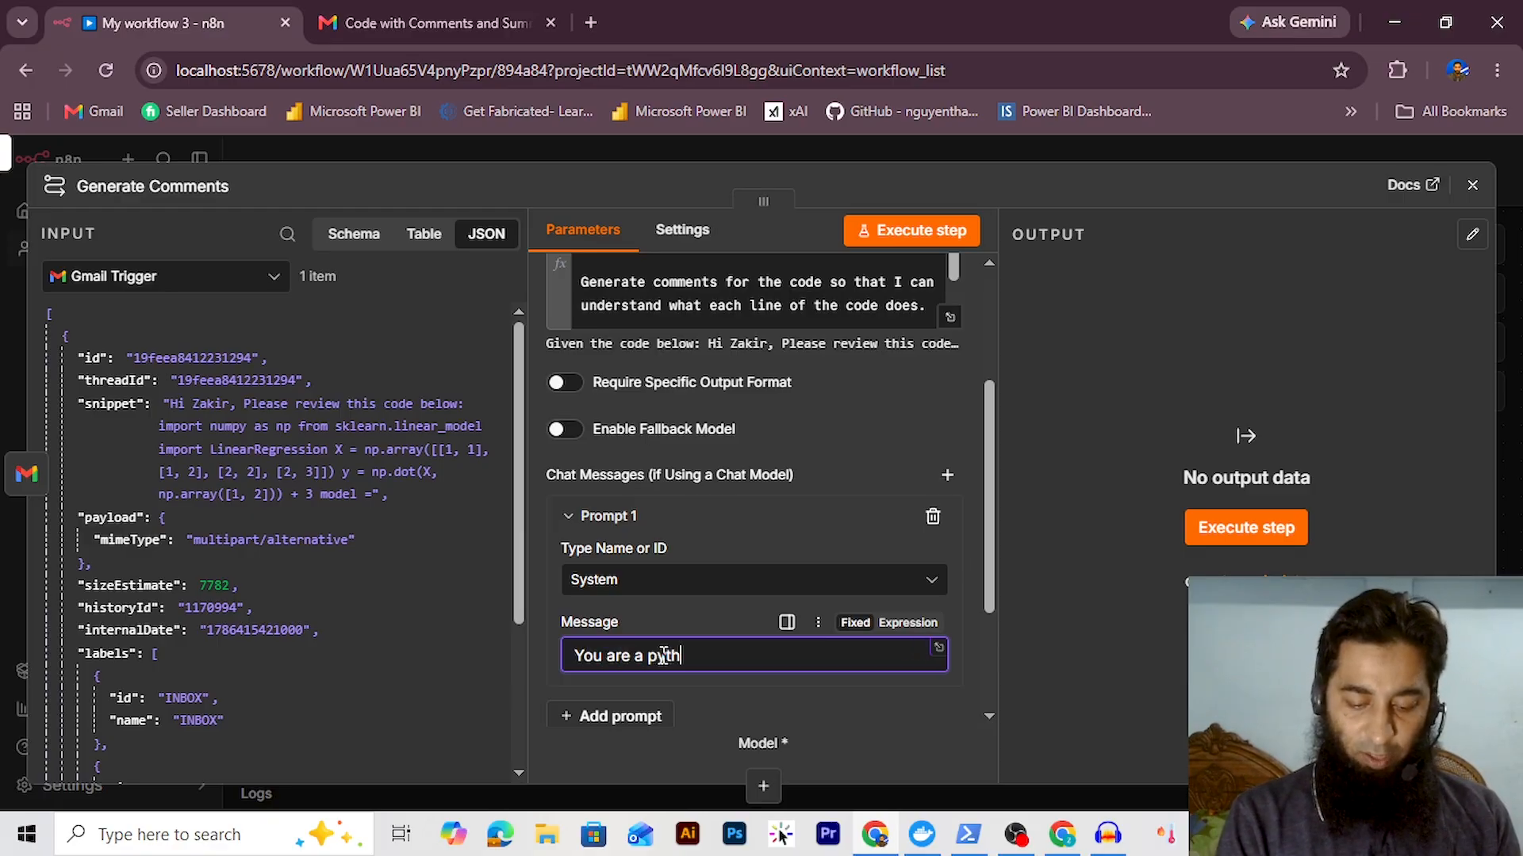
pyautogui.write('on developer as')
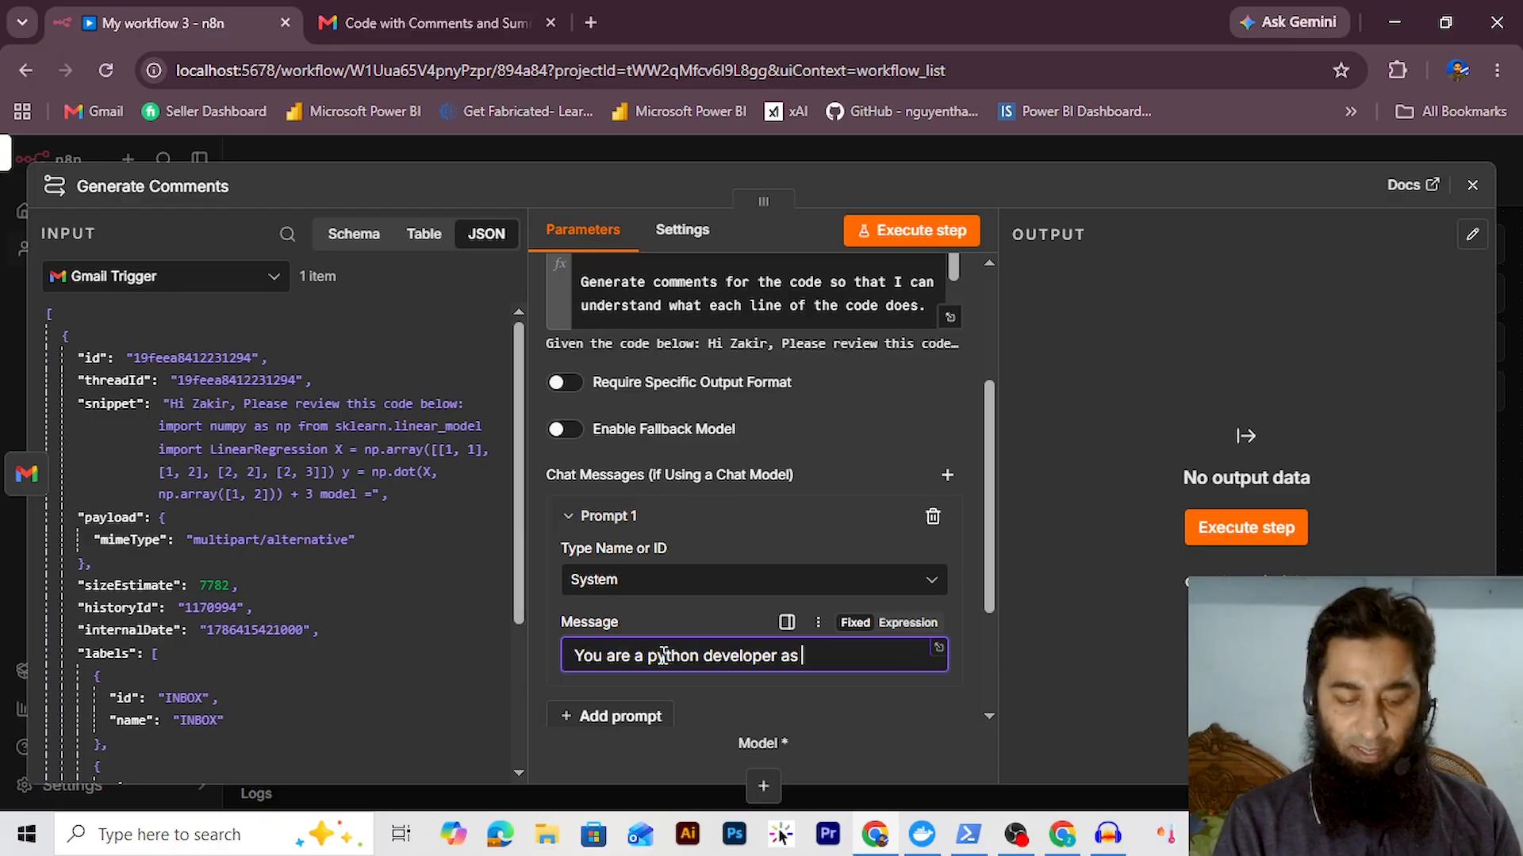
pyautogui.write(' well as machi')
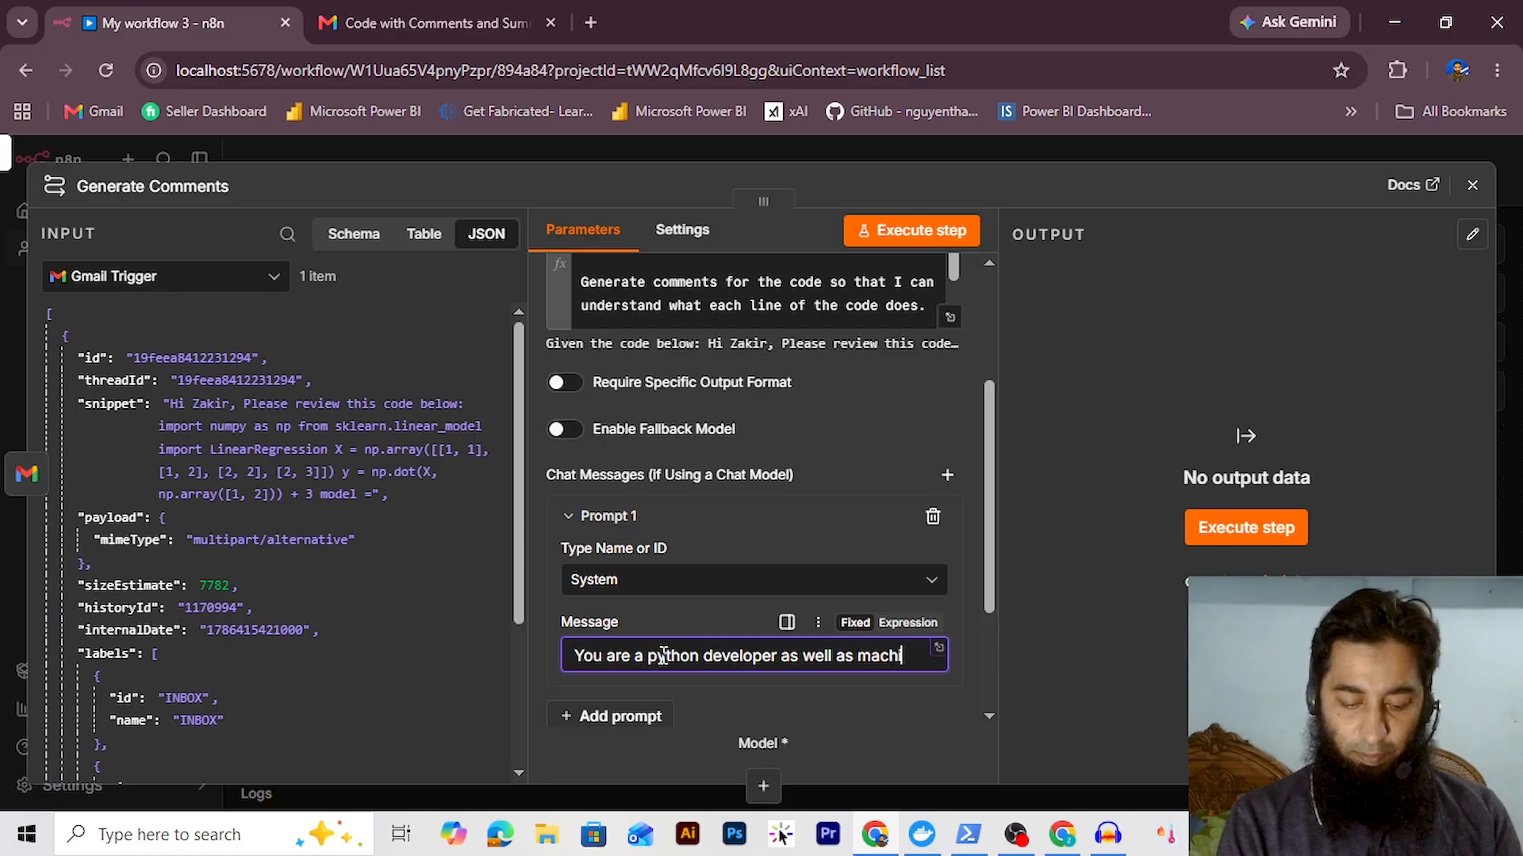
pyautogui.write('ne learning expert and know w')
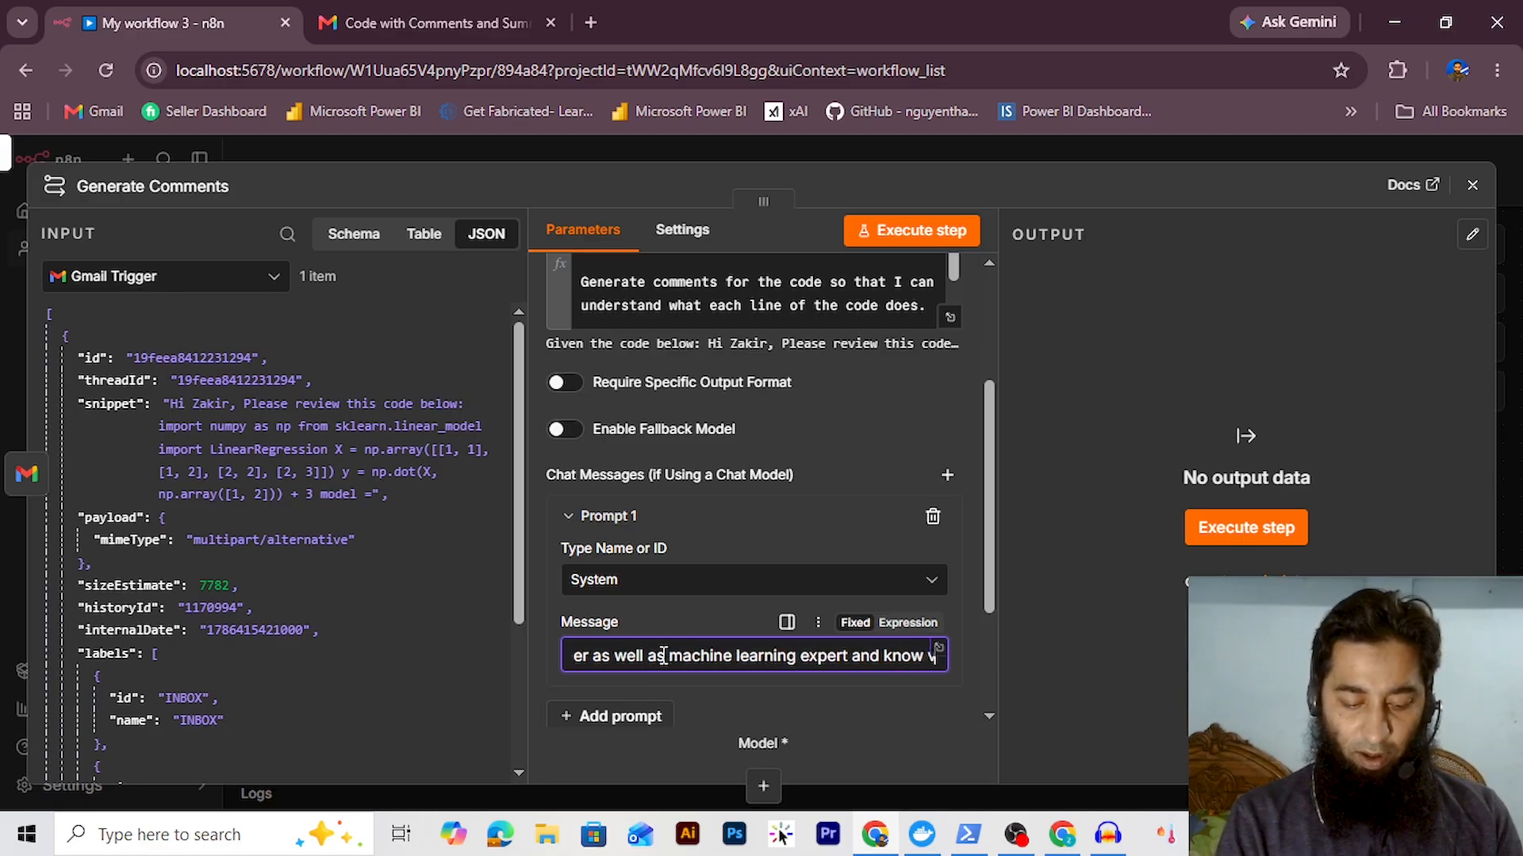
pyautogui.write('ery well how to write code i')
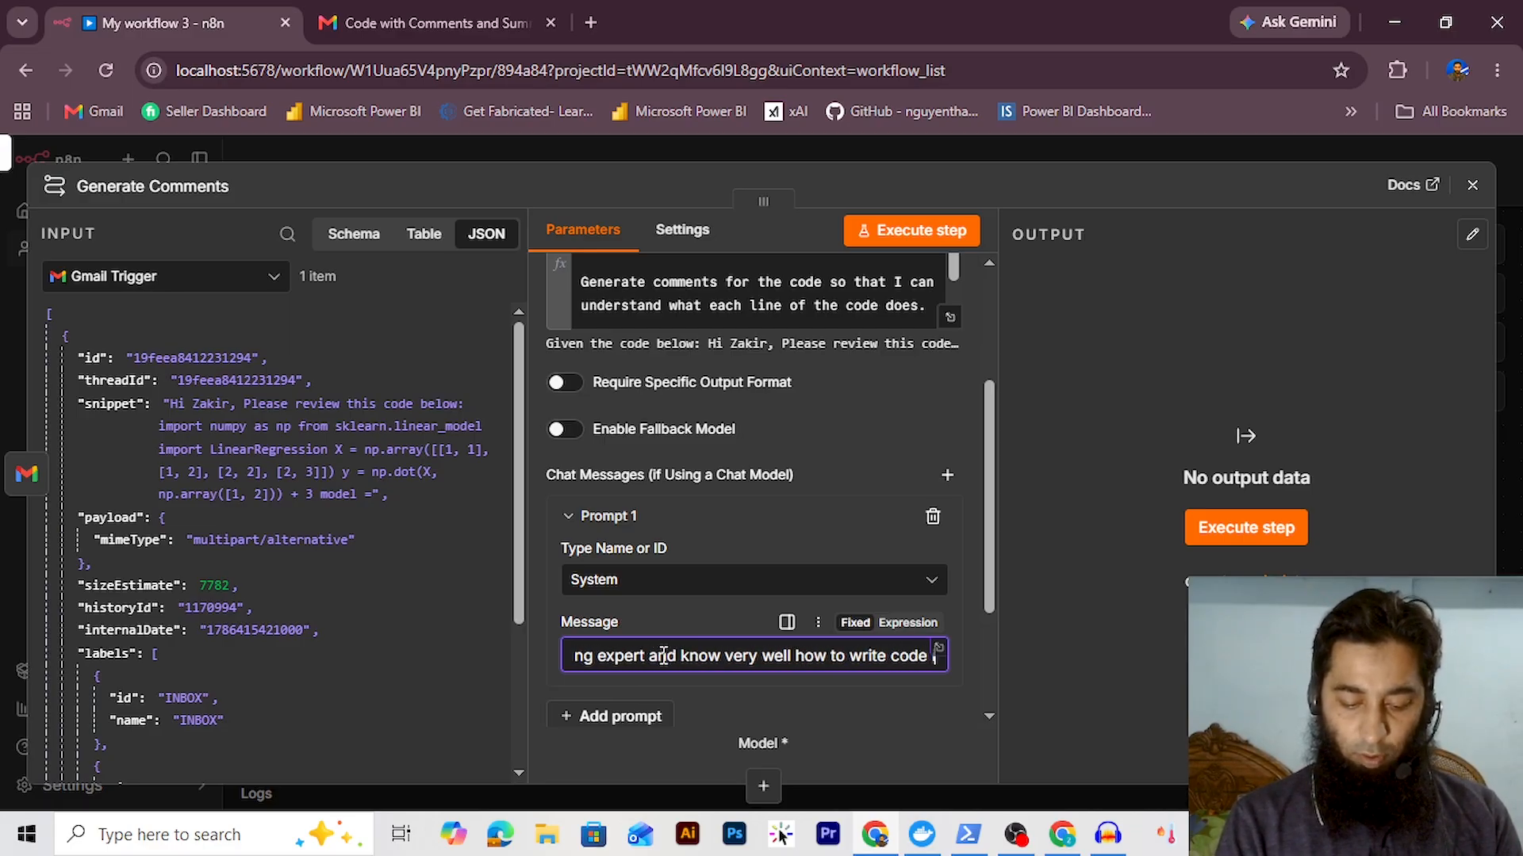
pyautogui.click(712, 687)
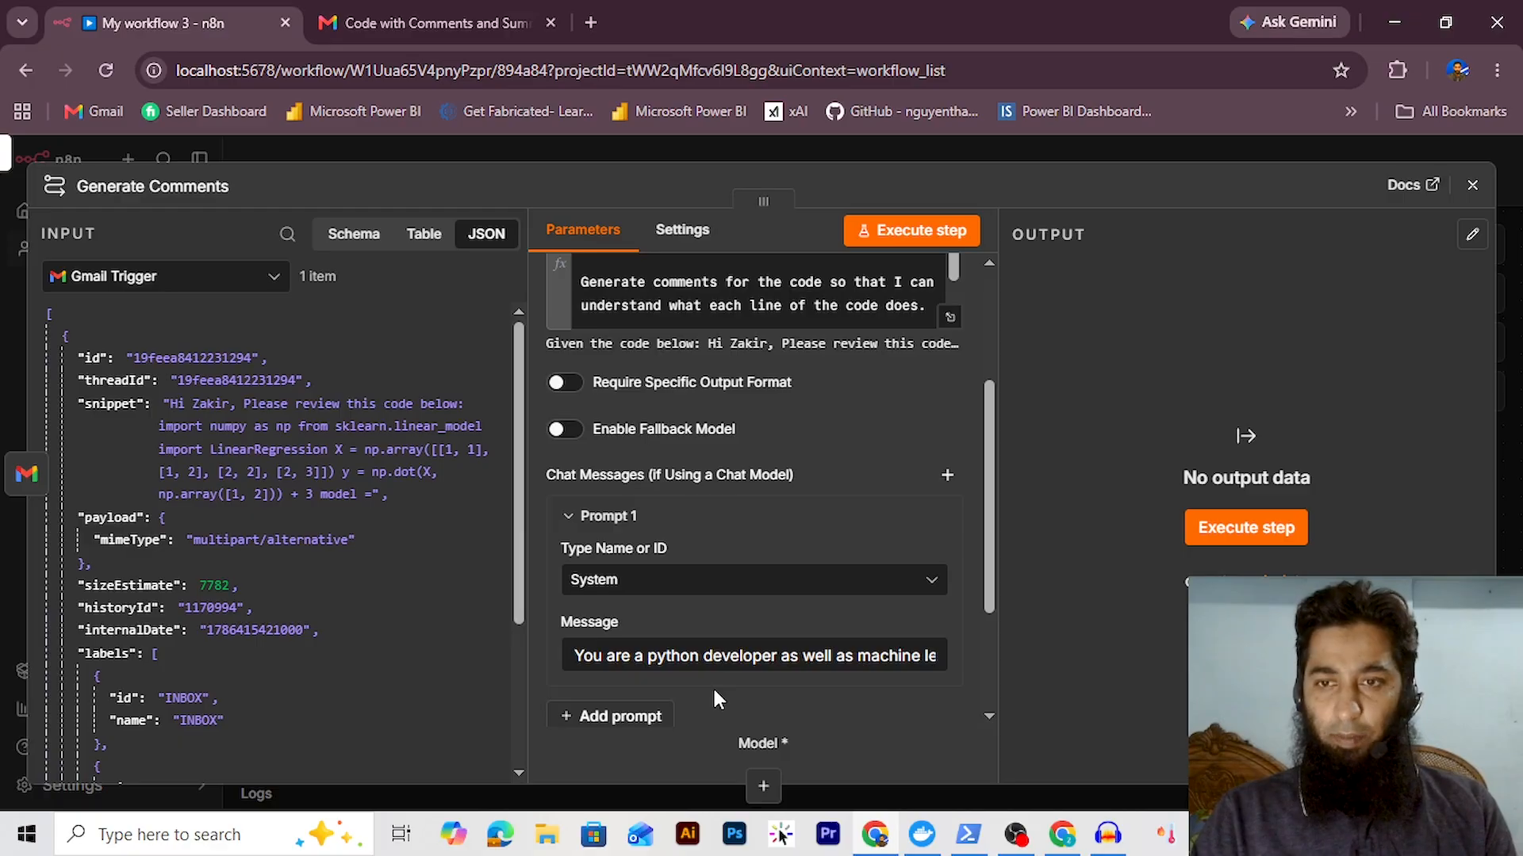
# Attach a Google Gemini Chat Model to Generate Comments using the existing Gemini credential
pyautogui.click(1472, 185)
pyautogui.moveTo(699, 481); pyautogui.dragTo(685, 344)
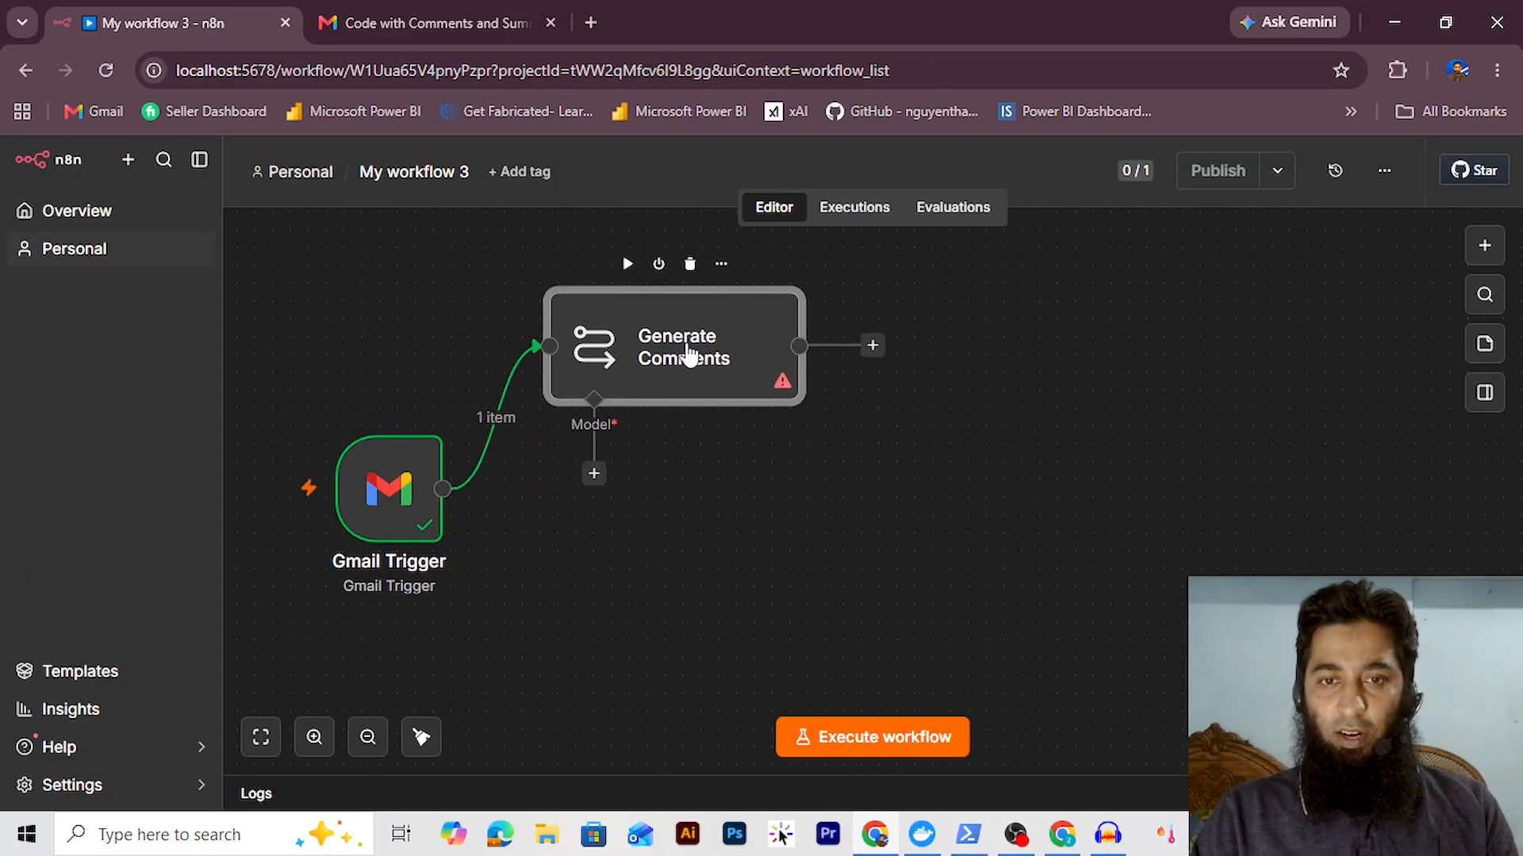
pyautogui.click(595, 476)
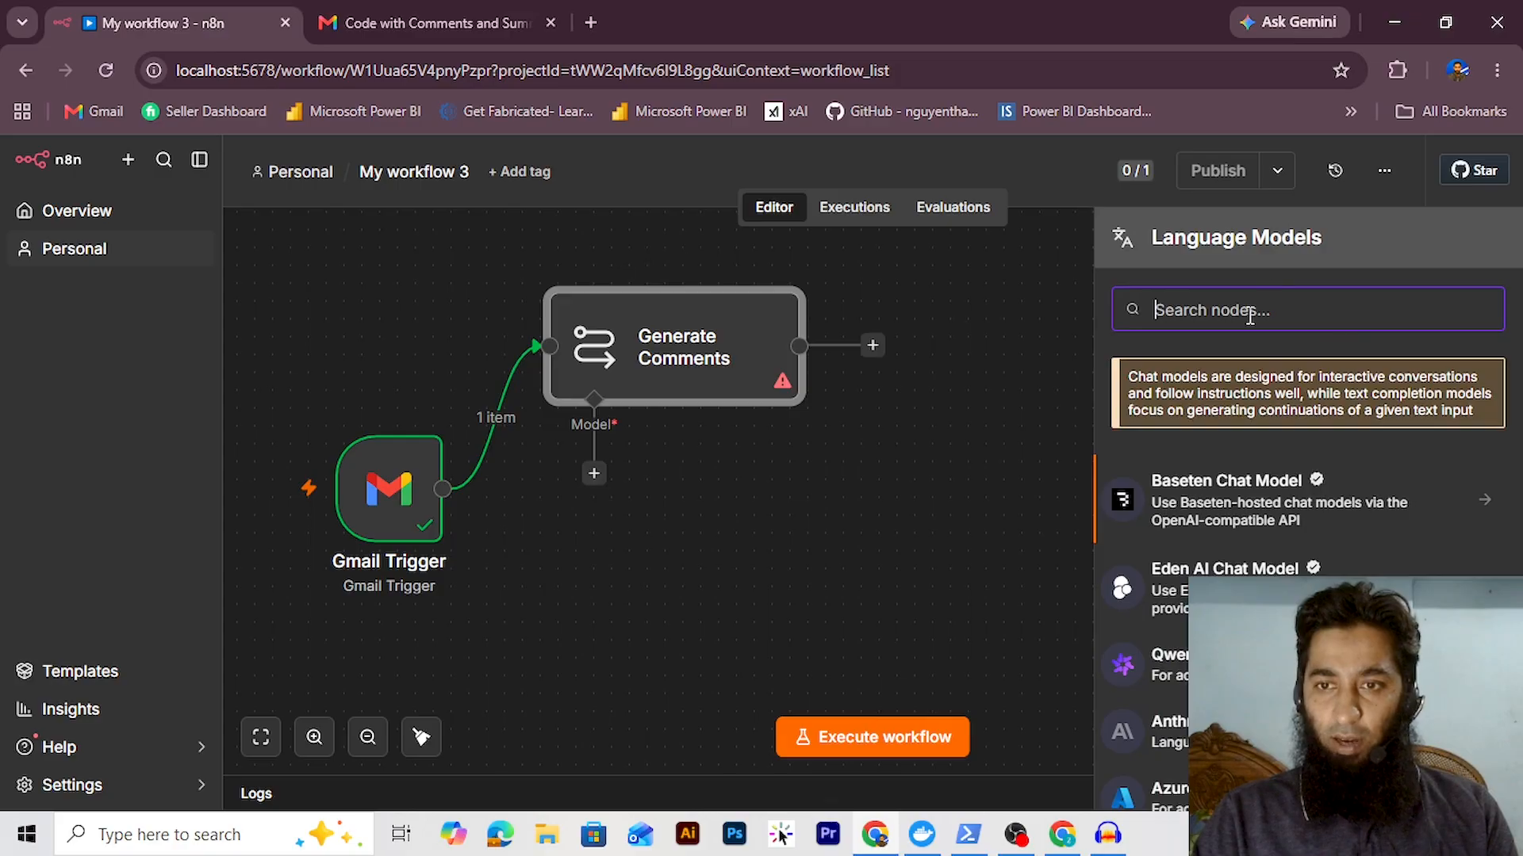
pyautogui.write('gemini')
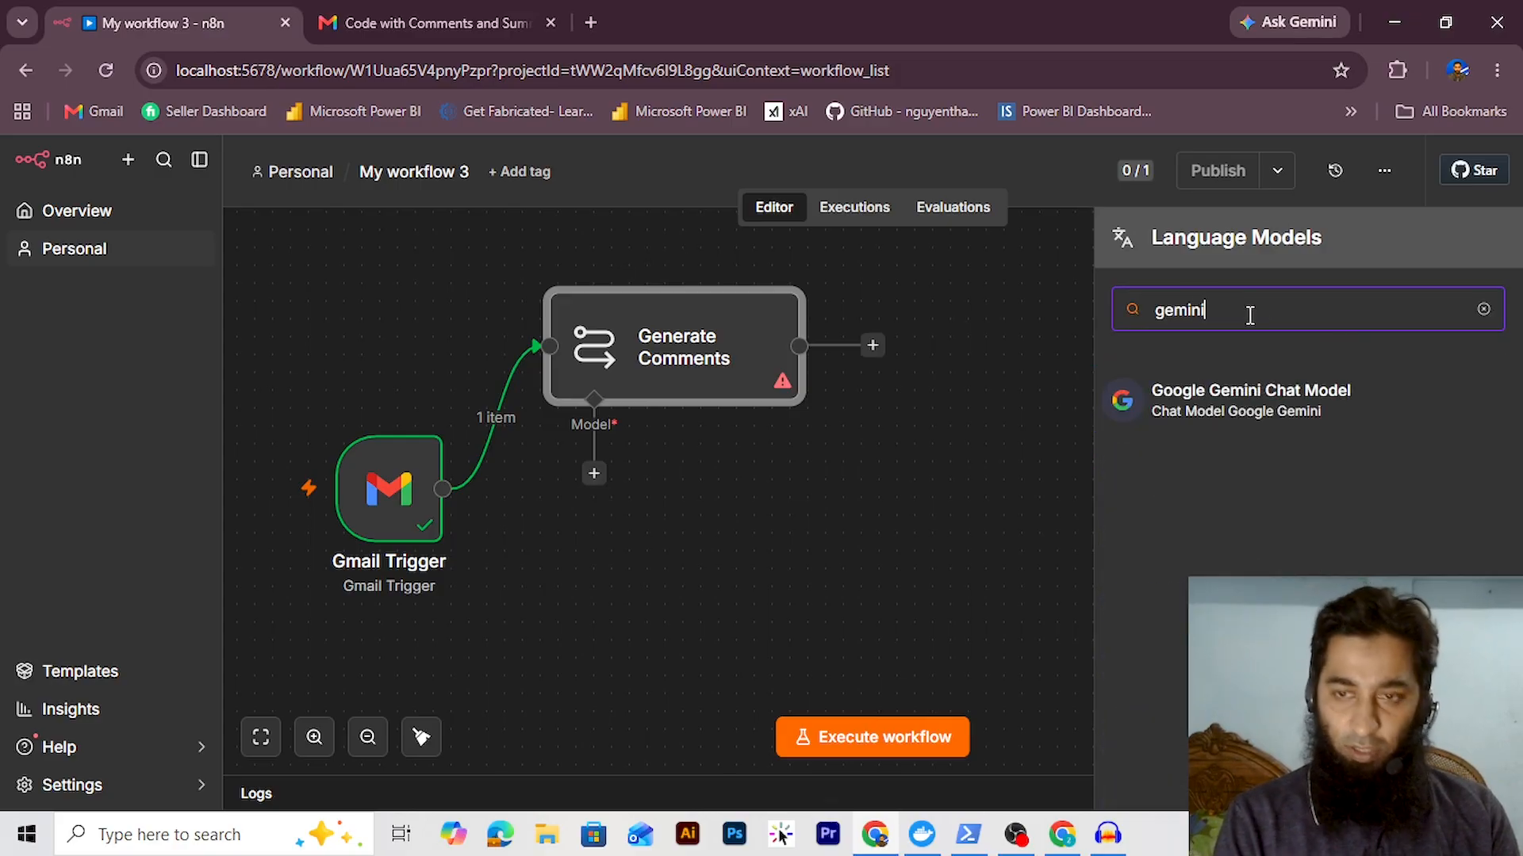
pyautogui.click(1261, 406)
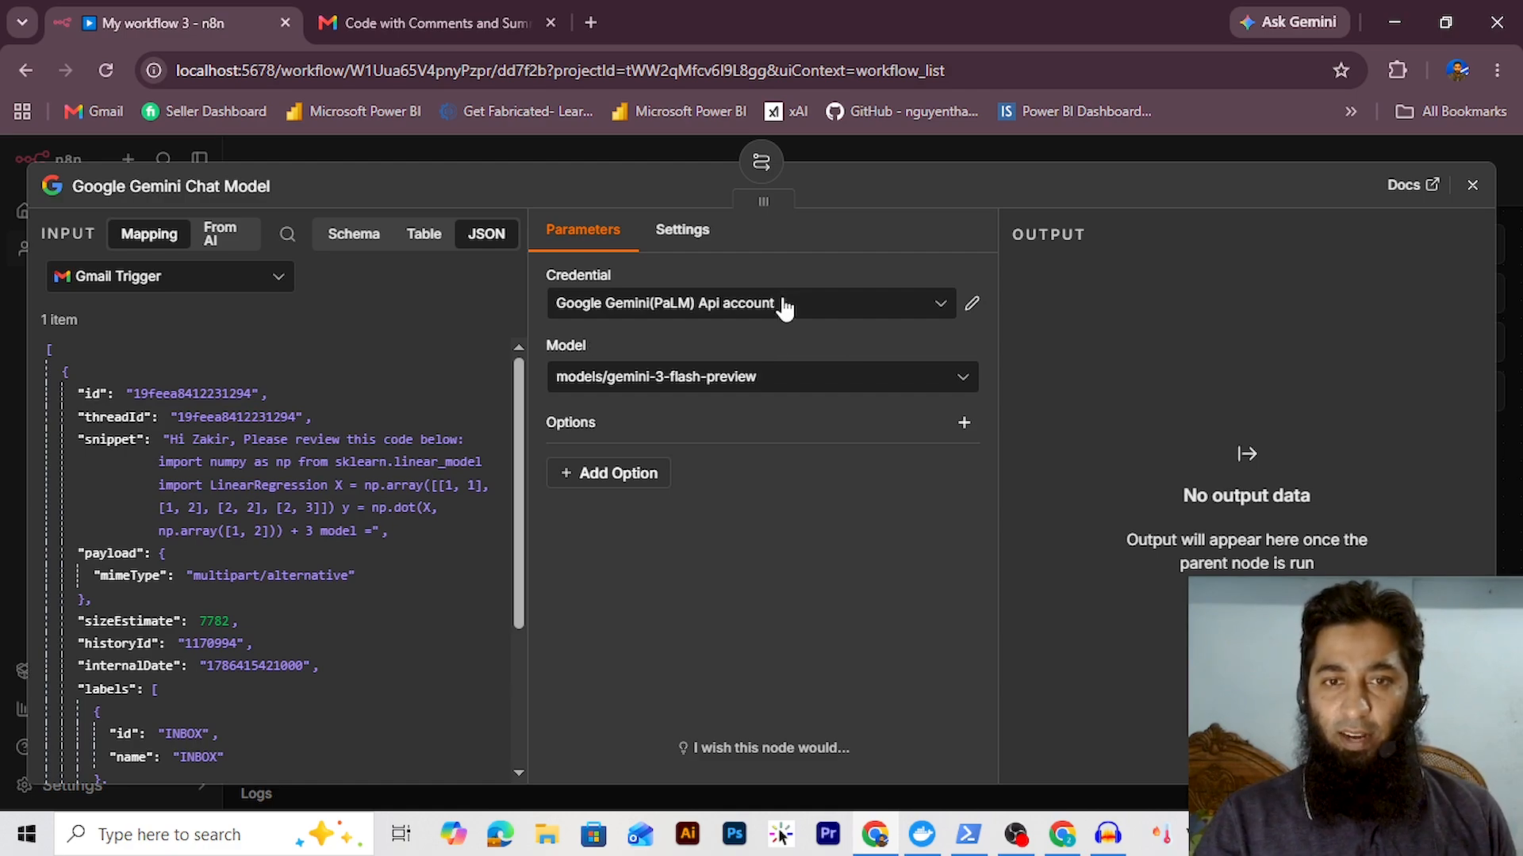
pyautogui.click(783, 307)
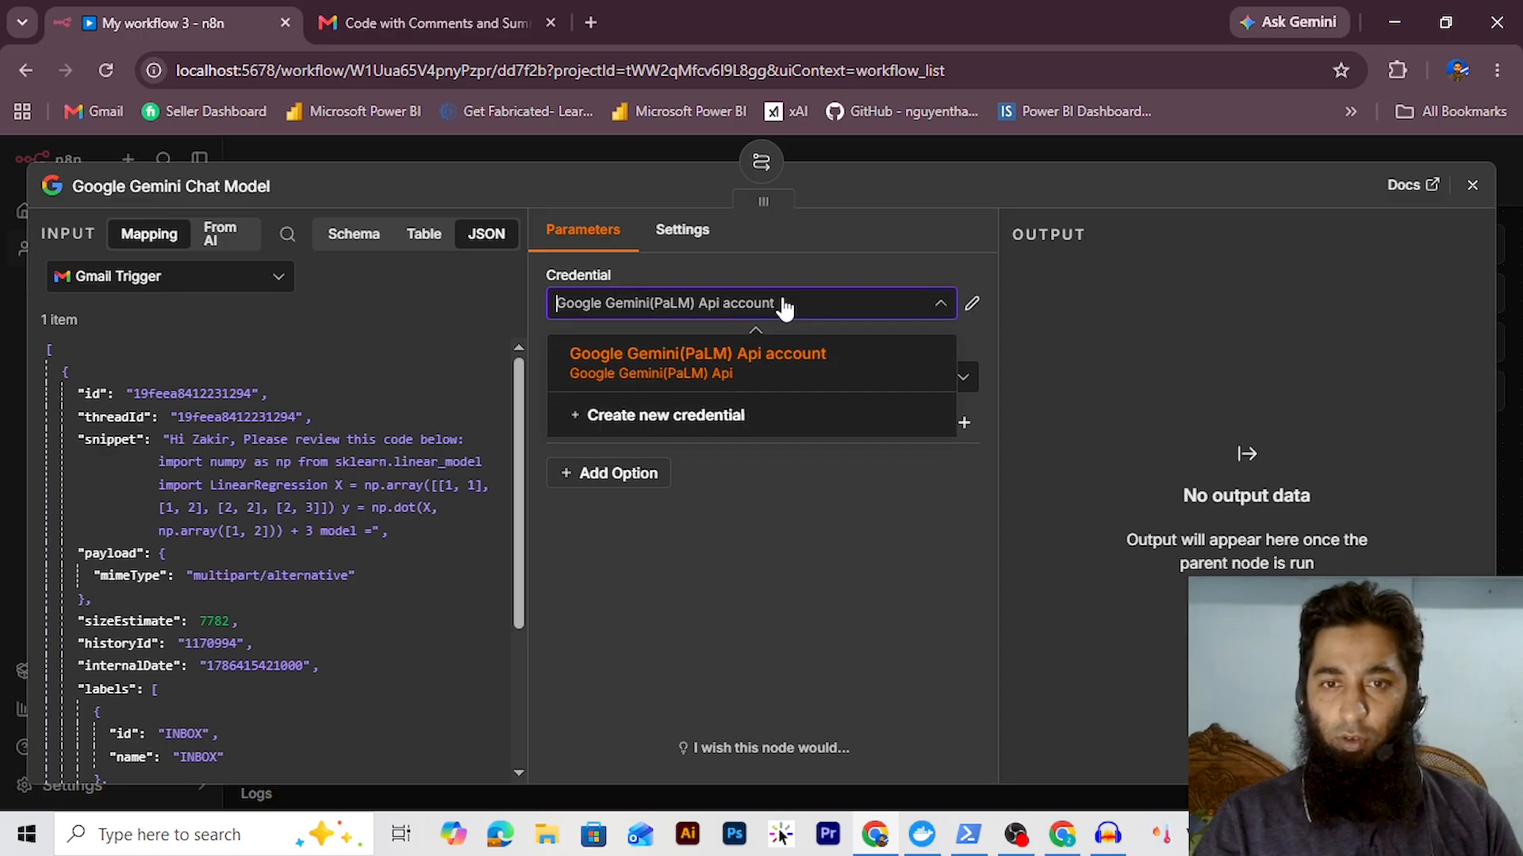
pyautogui.click(788, 304)
# Keep models/gemini-3-flash-preview as the model and nudge the Gemini node into place
pyautogui.click(730, 375)
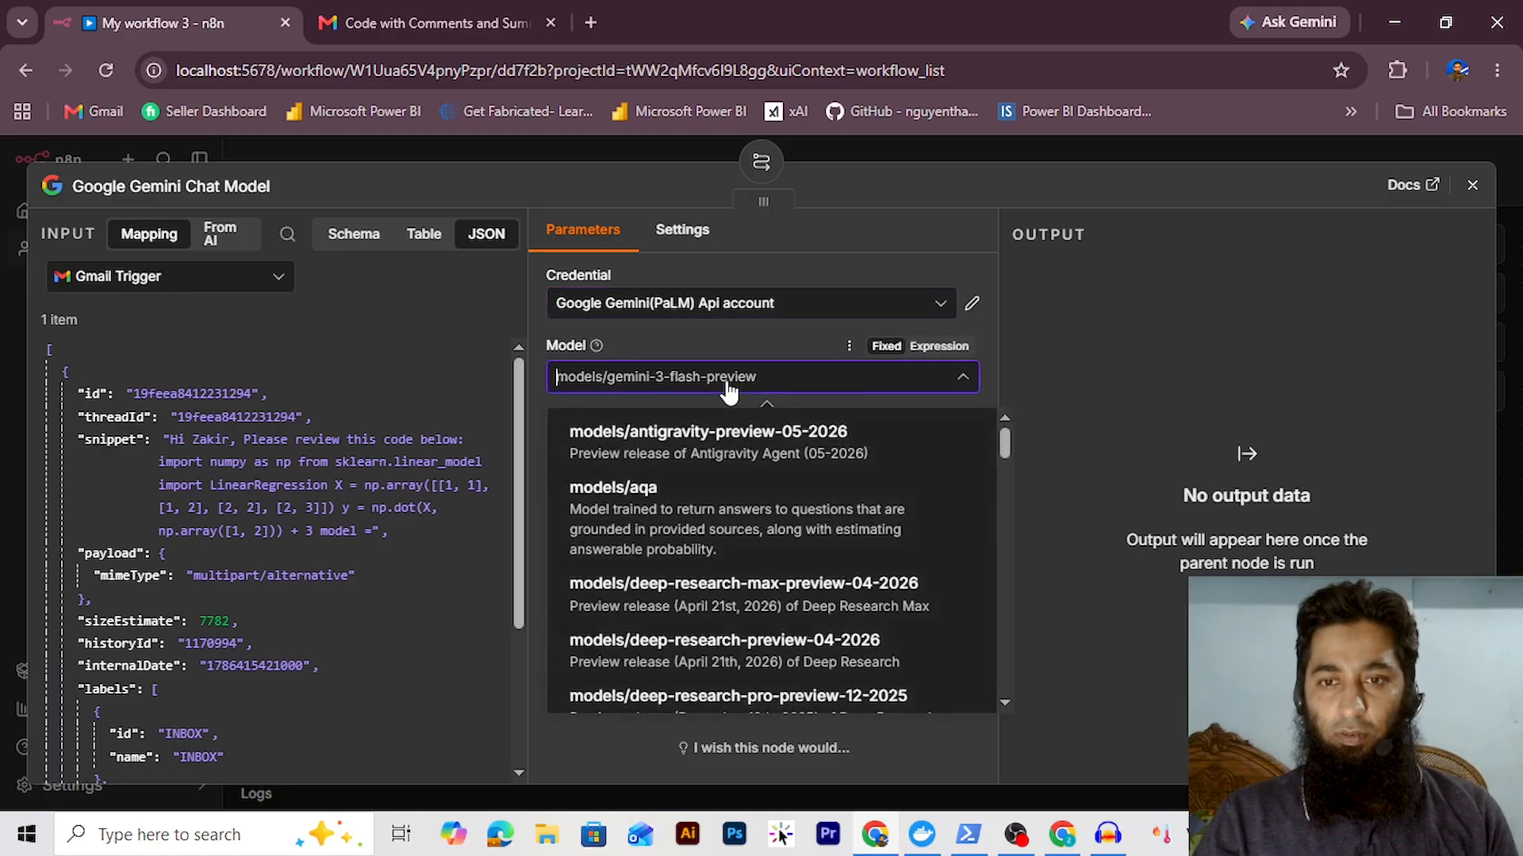
pyautogui.scroll(-5, 761, 568)
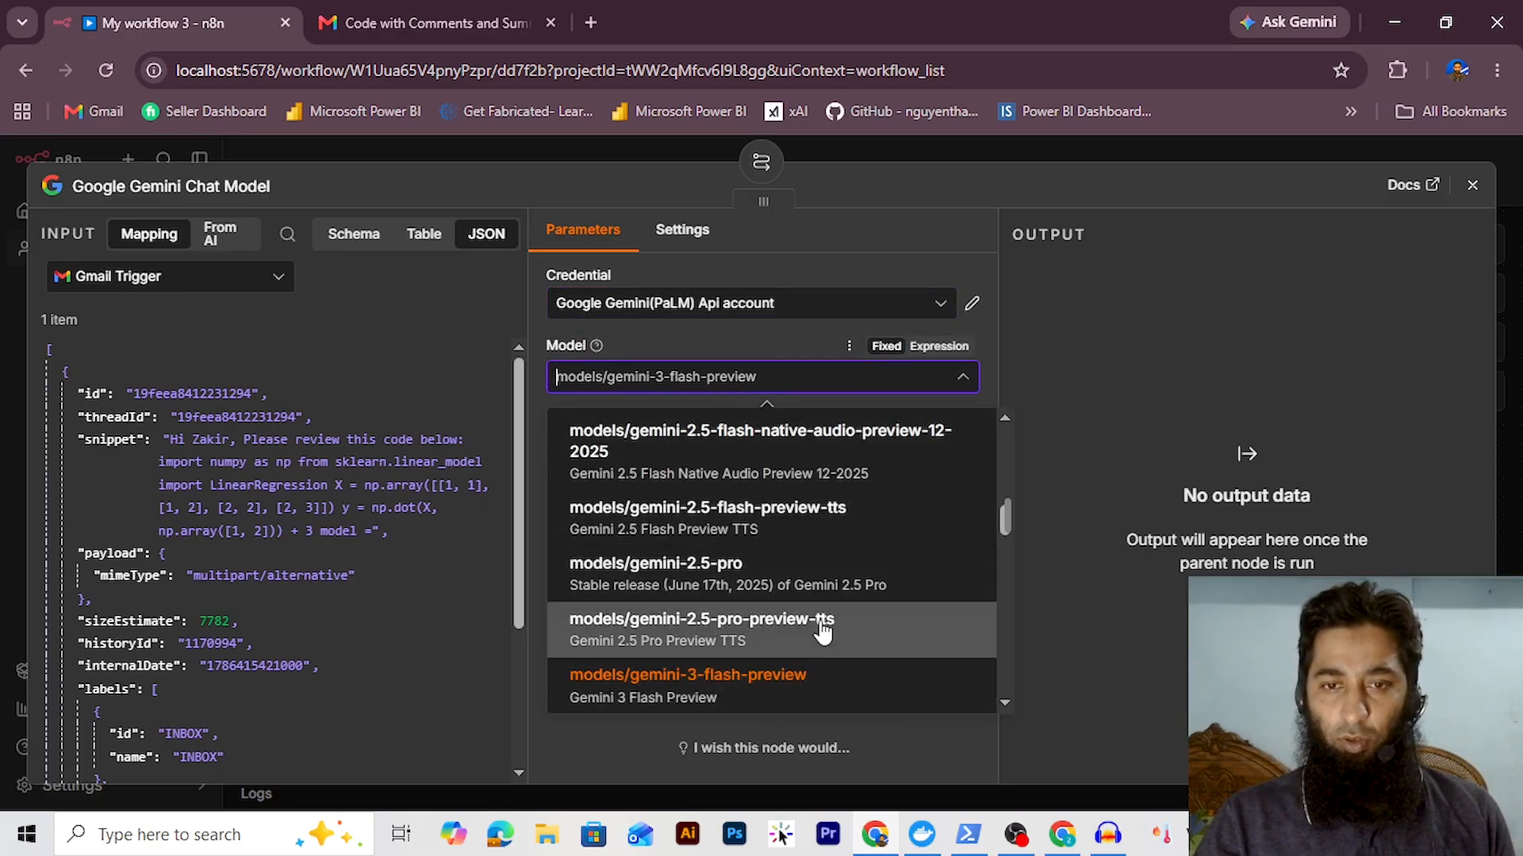
pyautogui.scroll(3, 821, 626)
pyautogui.scroll(2, 825, 565)
pyautogui.scroll(-5, 826, 567)
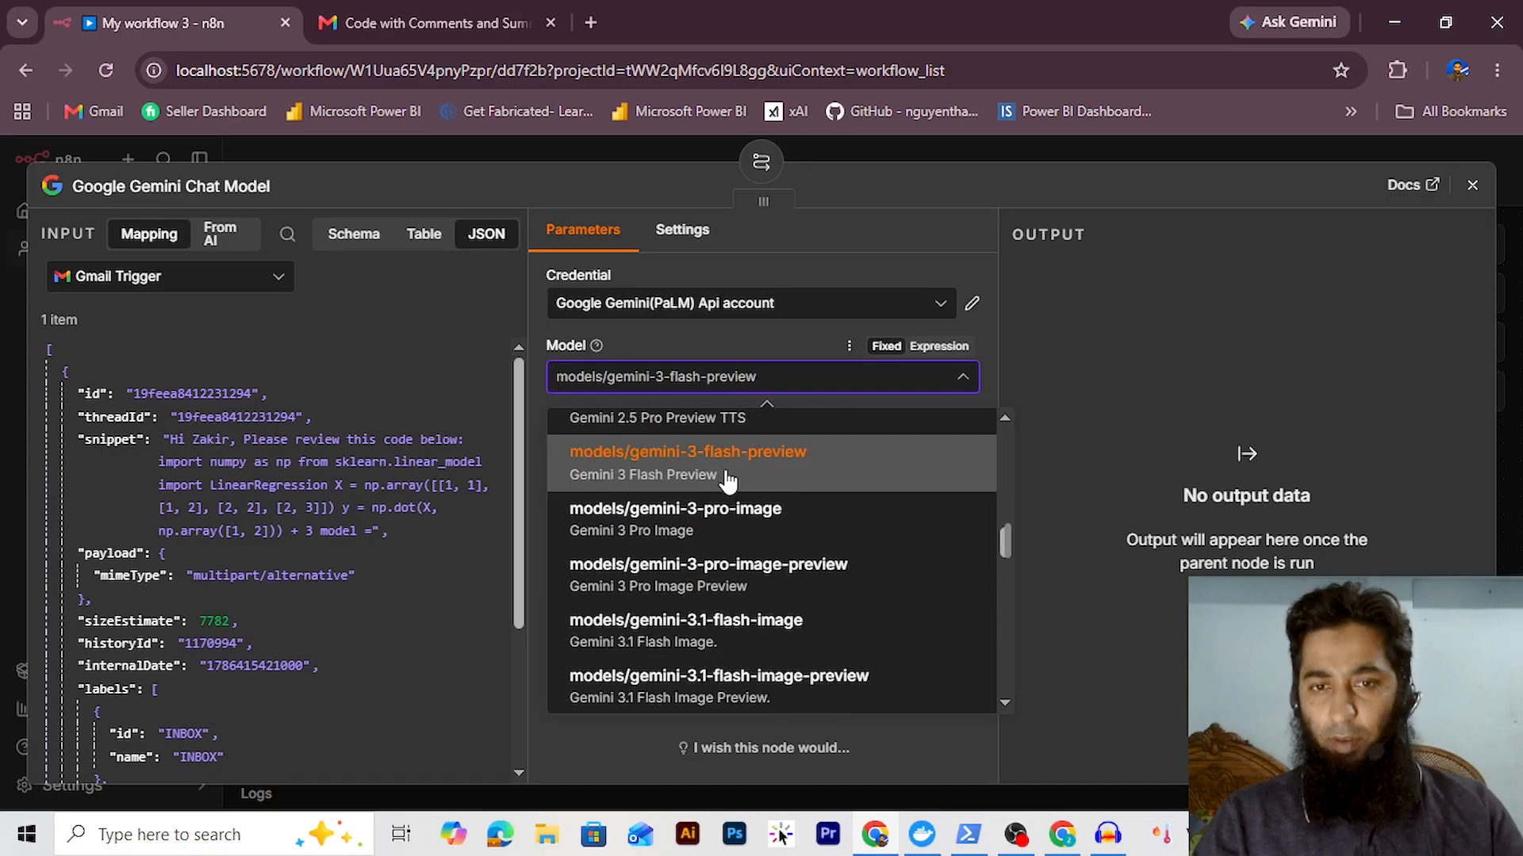
pyautogui.press('Escape')
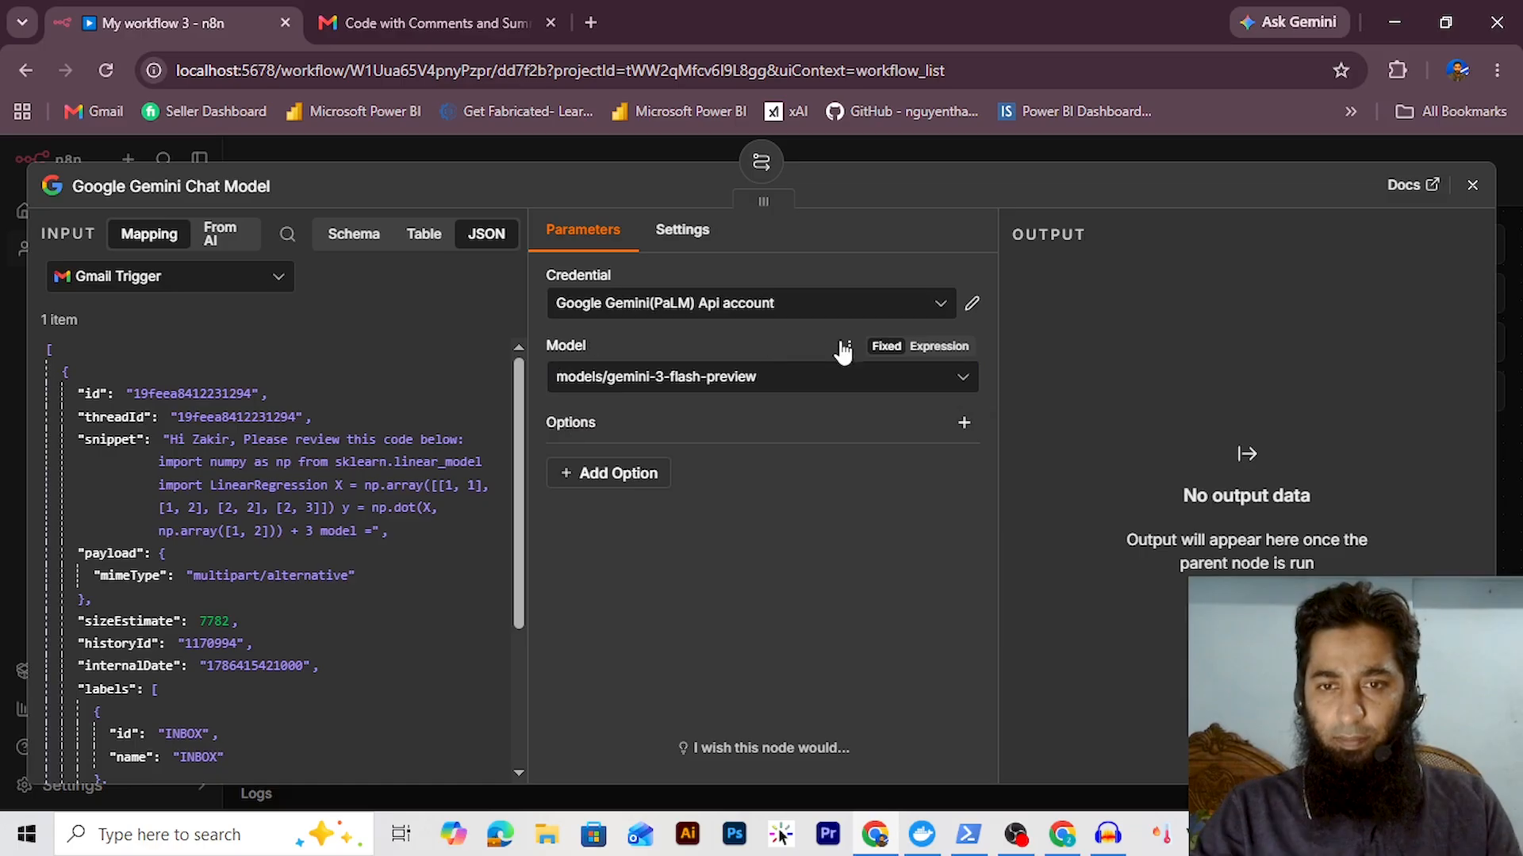
pyautogui.press('Escape')
pyautogui.moveTo(605, 531); pyautogui.dragTo(623, 536)
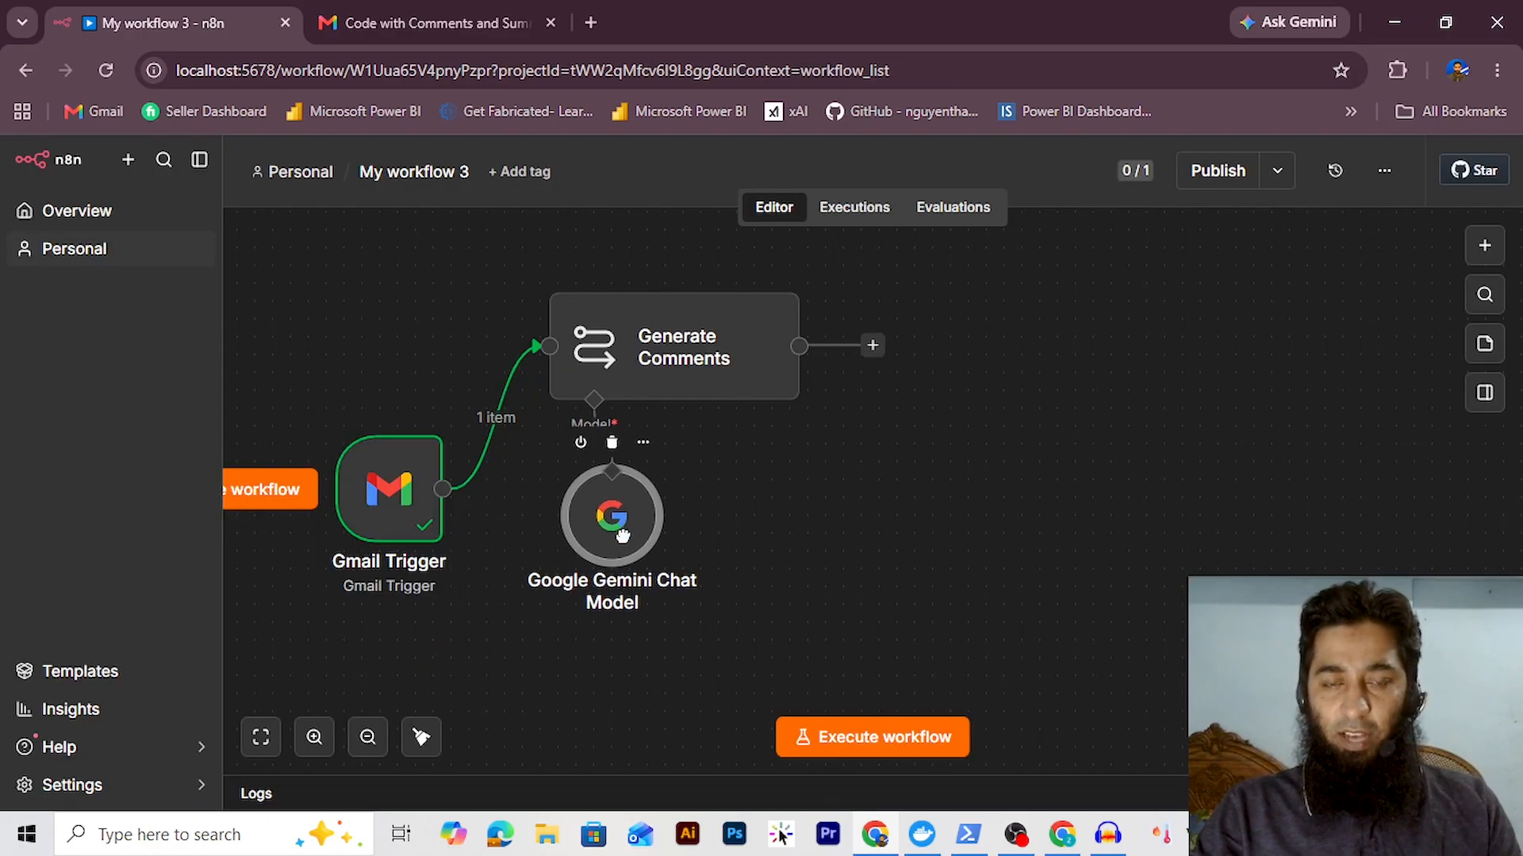
# Execute Generate Comments, check its commented-code output, and pin that output as test data
pyautogui.click(627, 266)
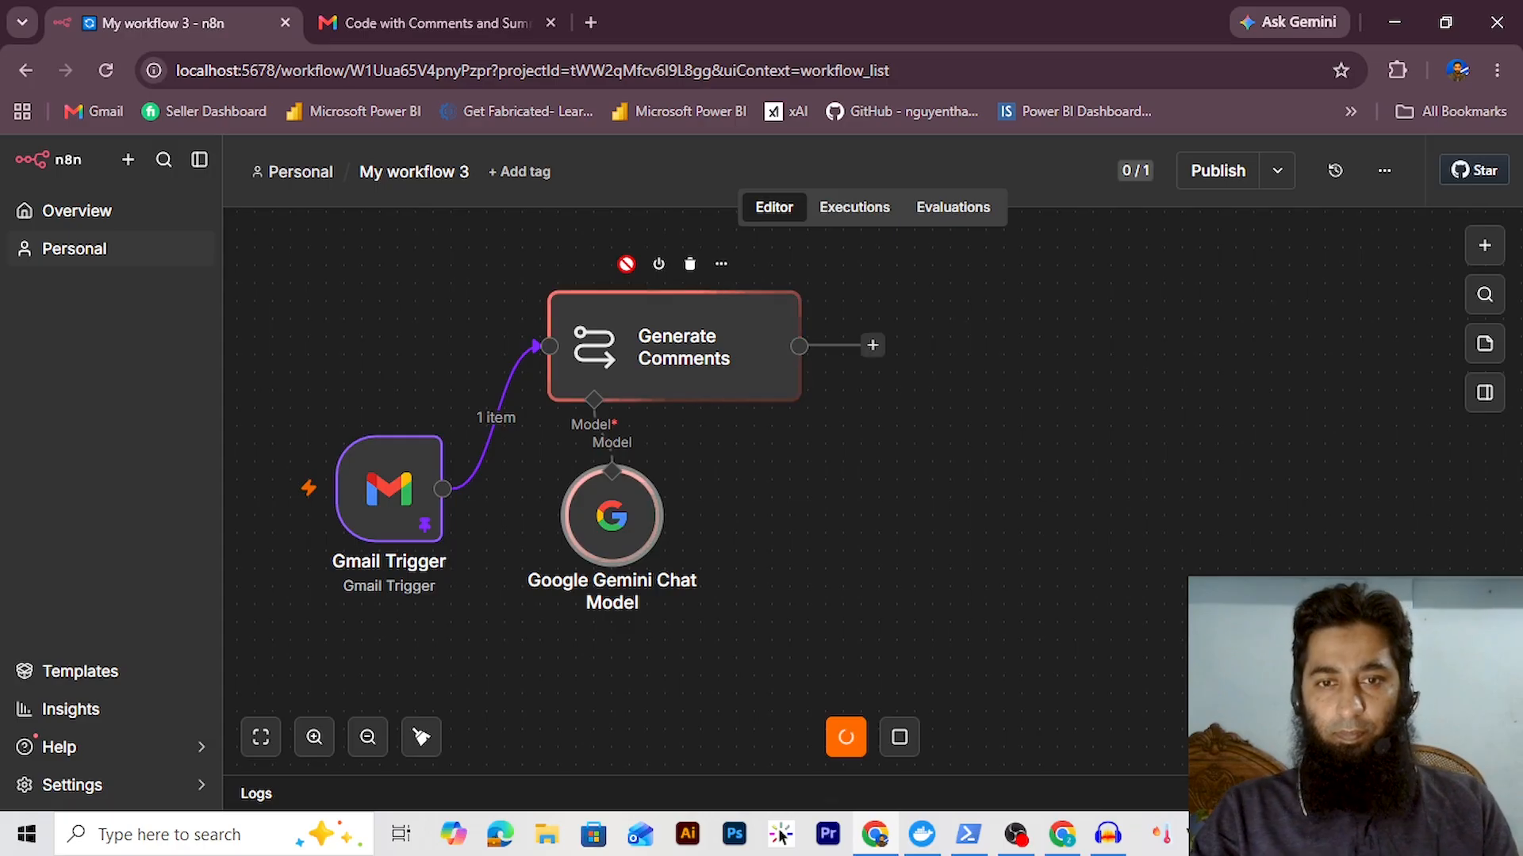
pyautogui.doubleClick(672, 356)
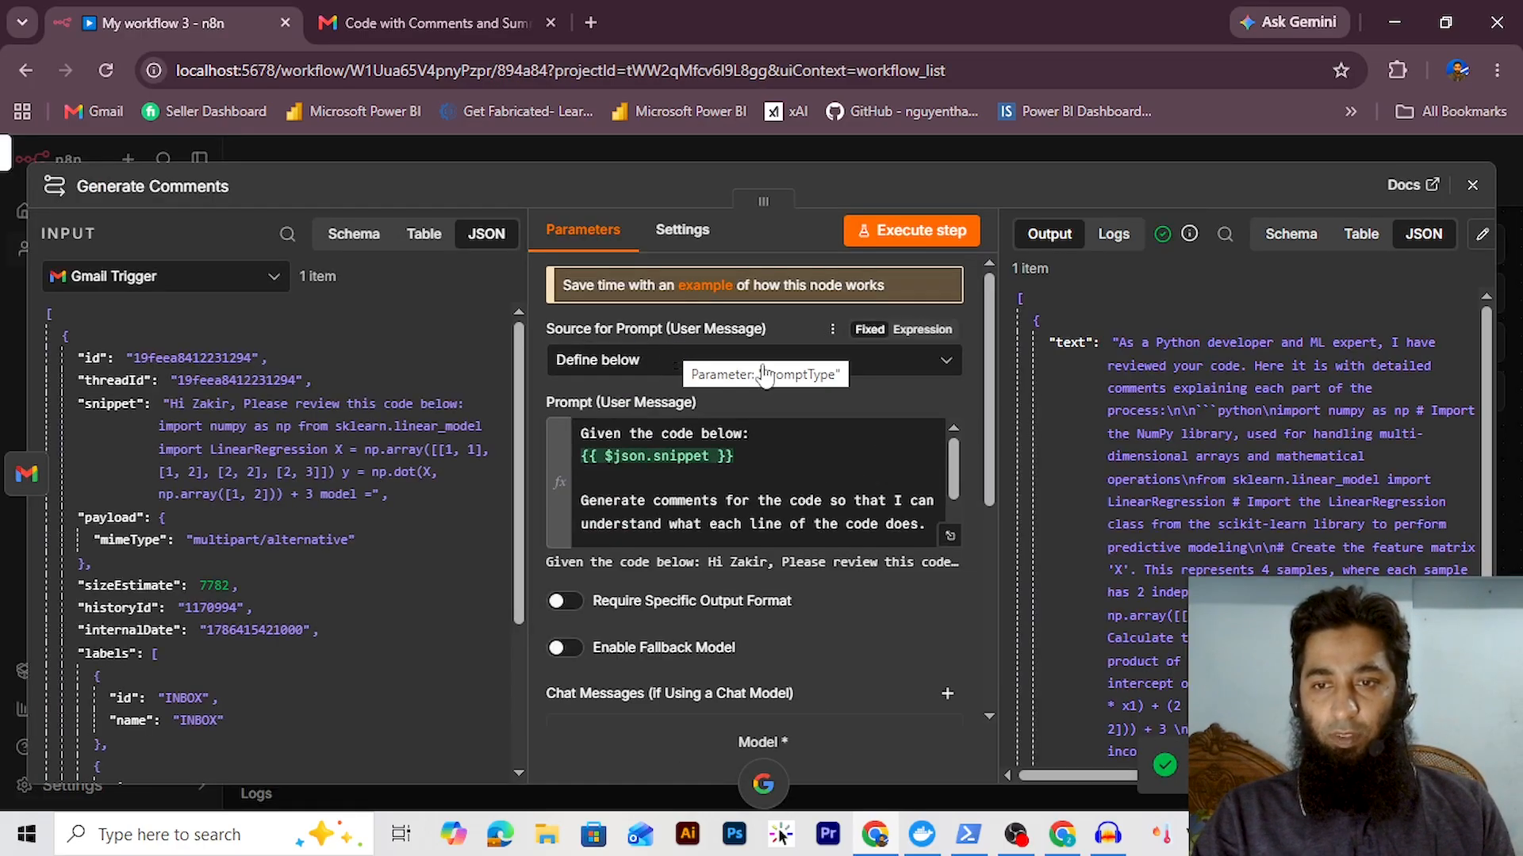
pyautogui.scroll(-2, 1274, 397)
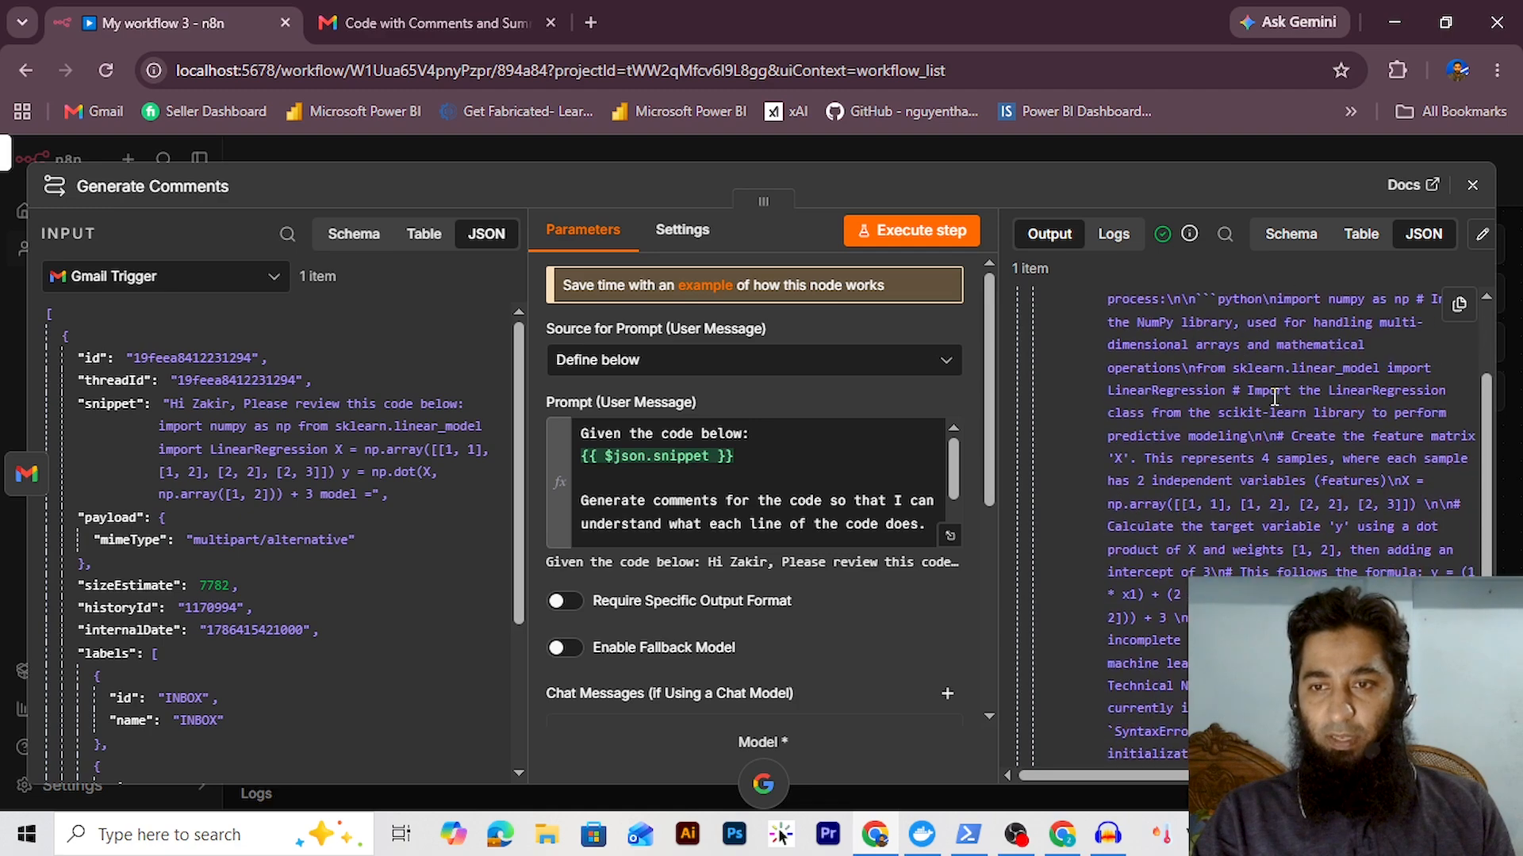
pyautogui.scroll(-2, 1274, 397)
pyautogui.scroll(4, 1274, 396)
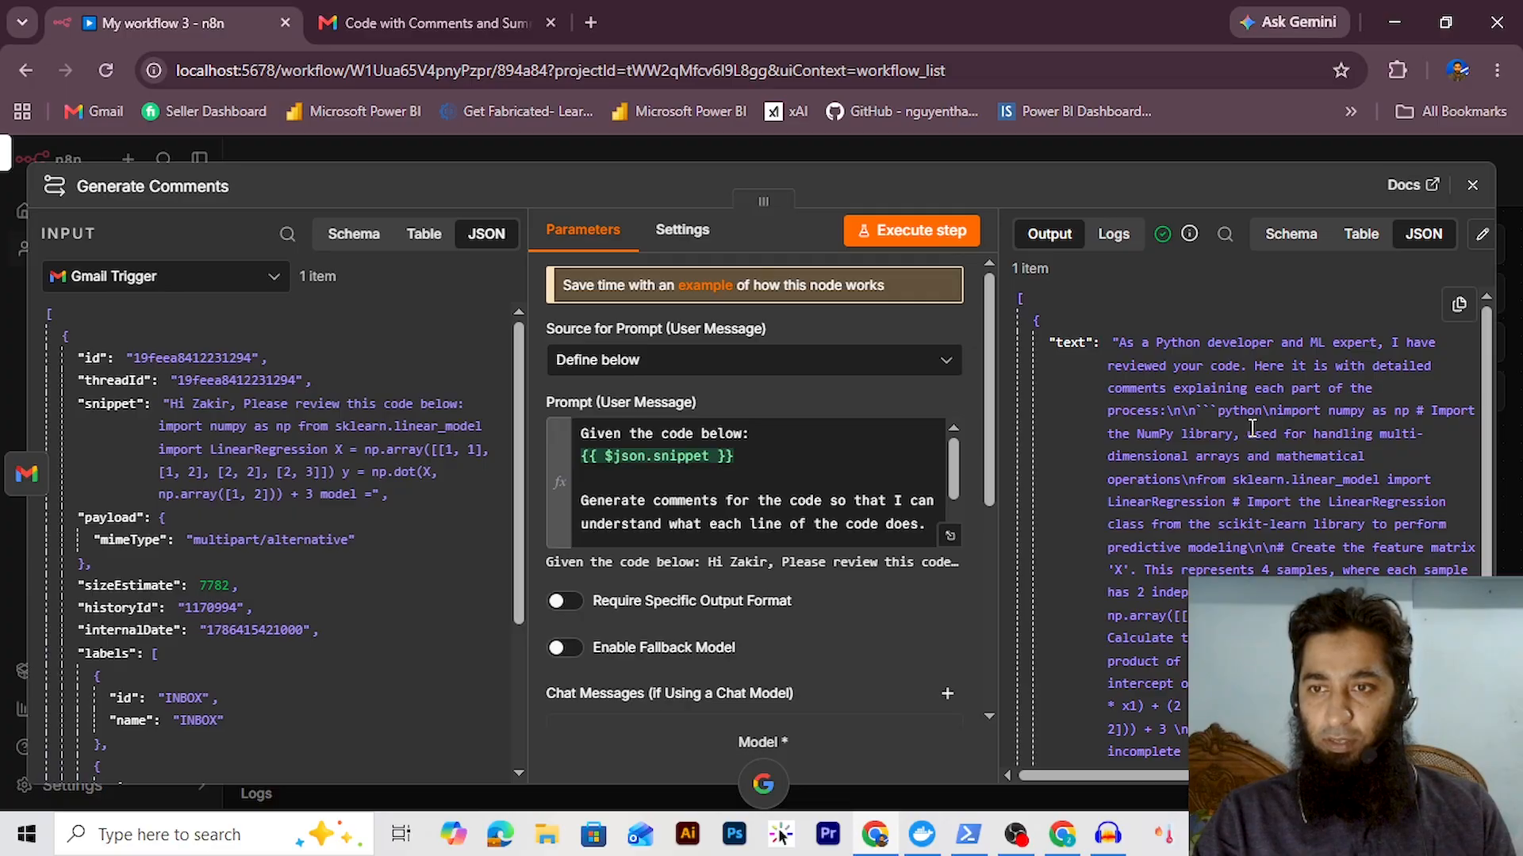
pyautogui.click(1481, 240)
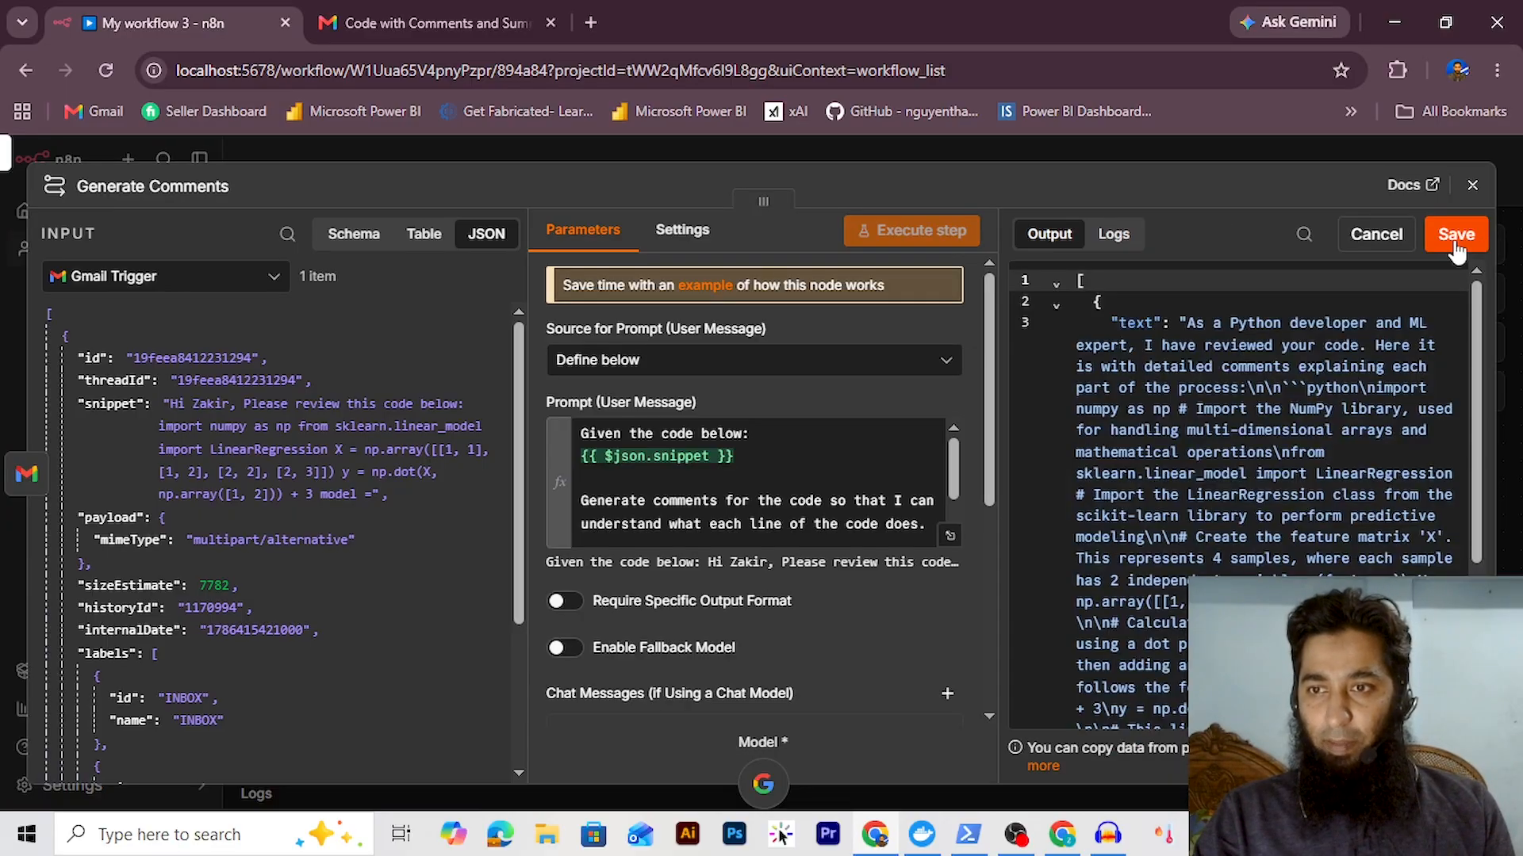
pyautogui.click(1455, 232)
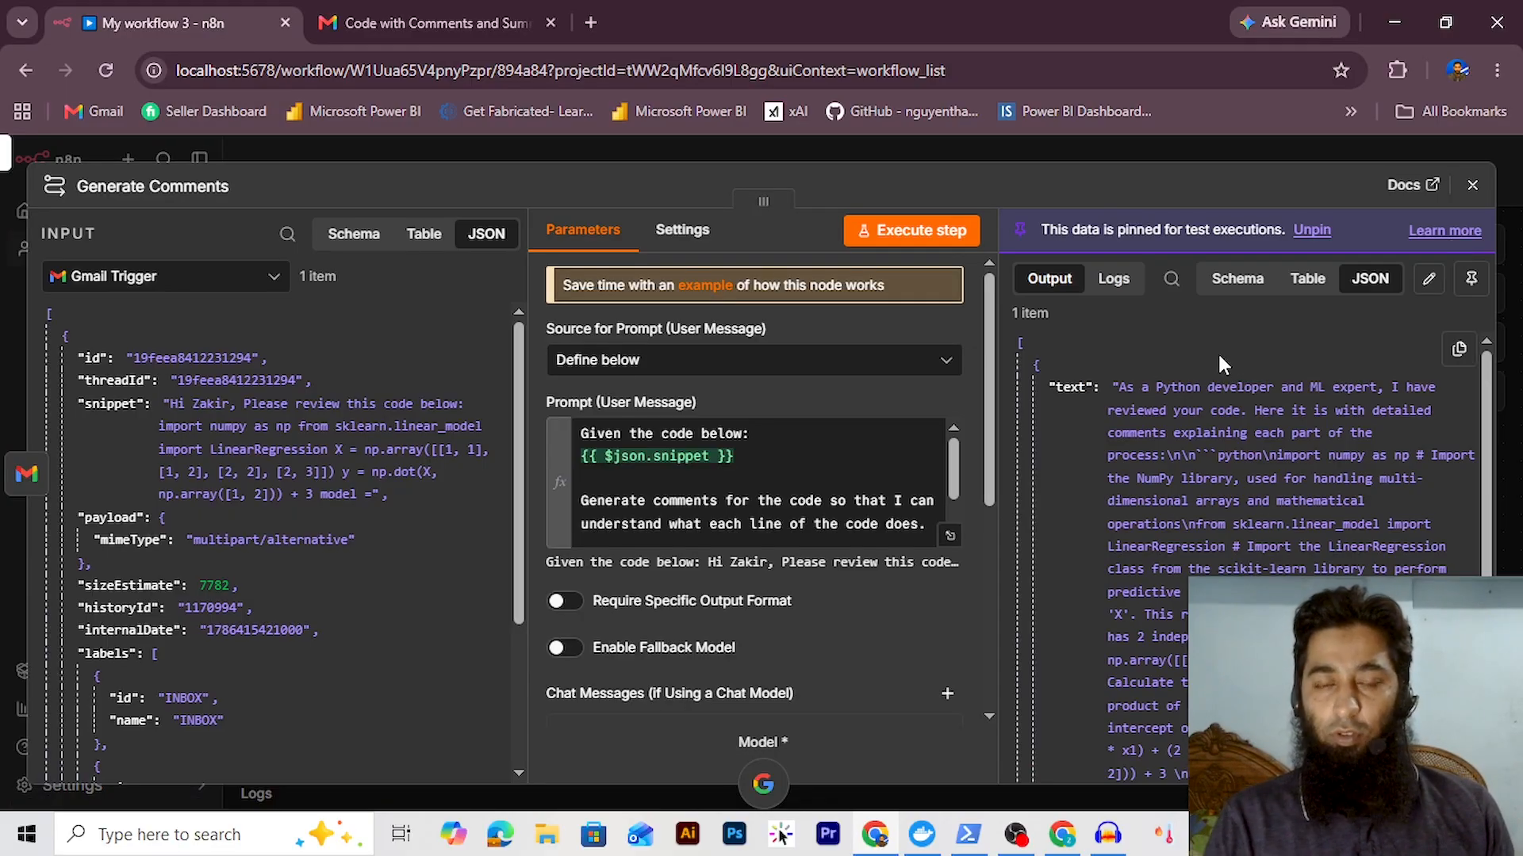
pyautogui.press('Escape')
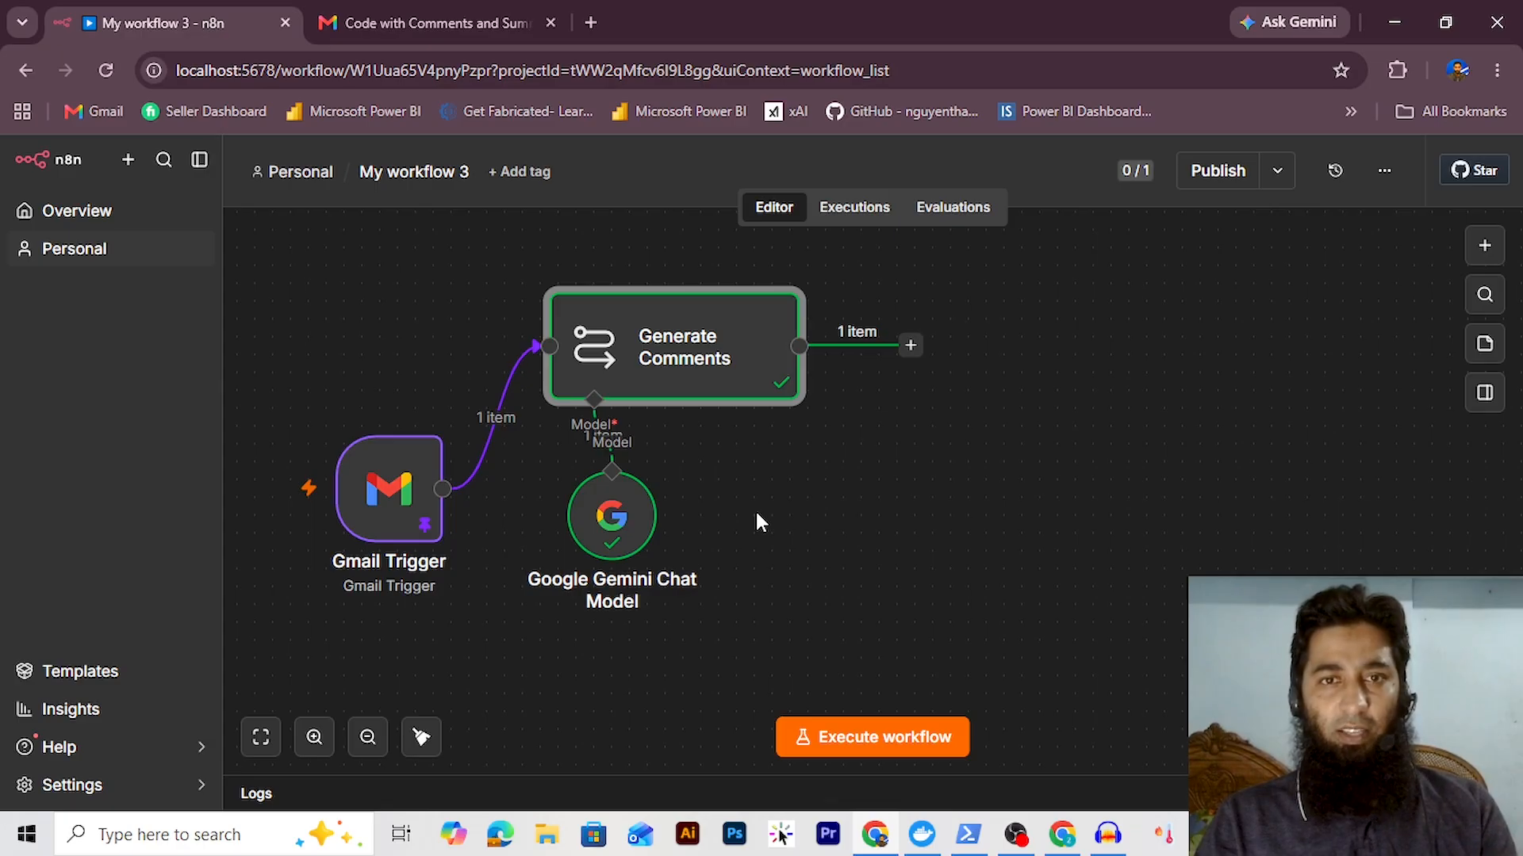
# Add a second Basic LLM Chain below the Gemini model, wired directly from the Gmail Trigger
pyautogui.click(1481, 250)
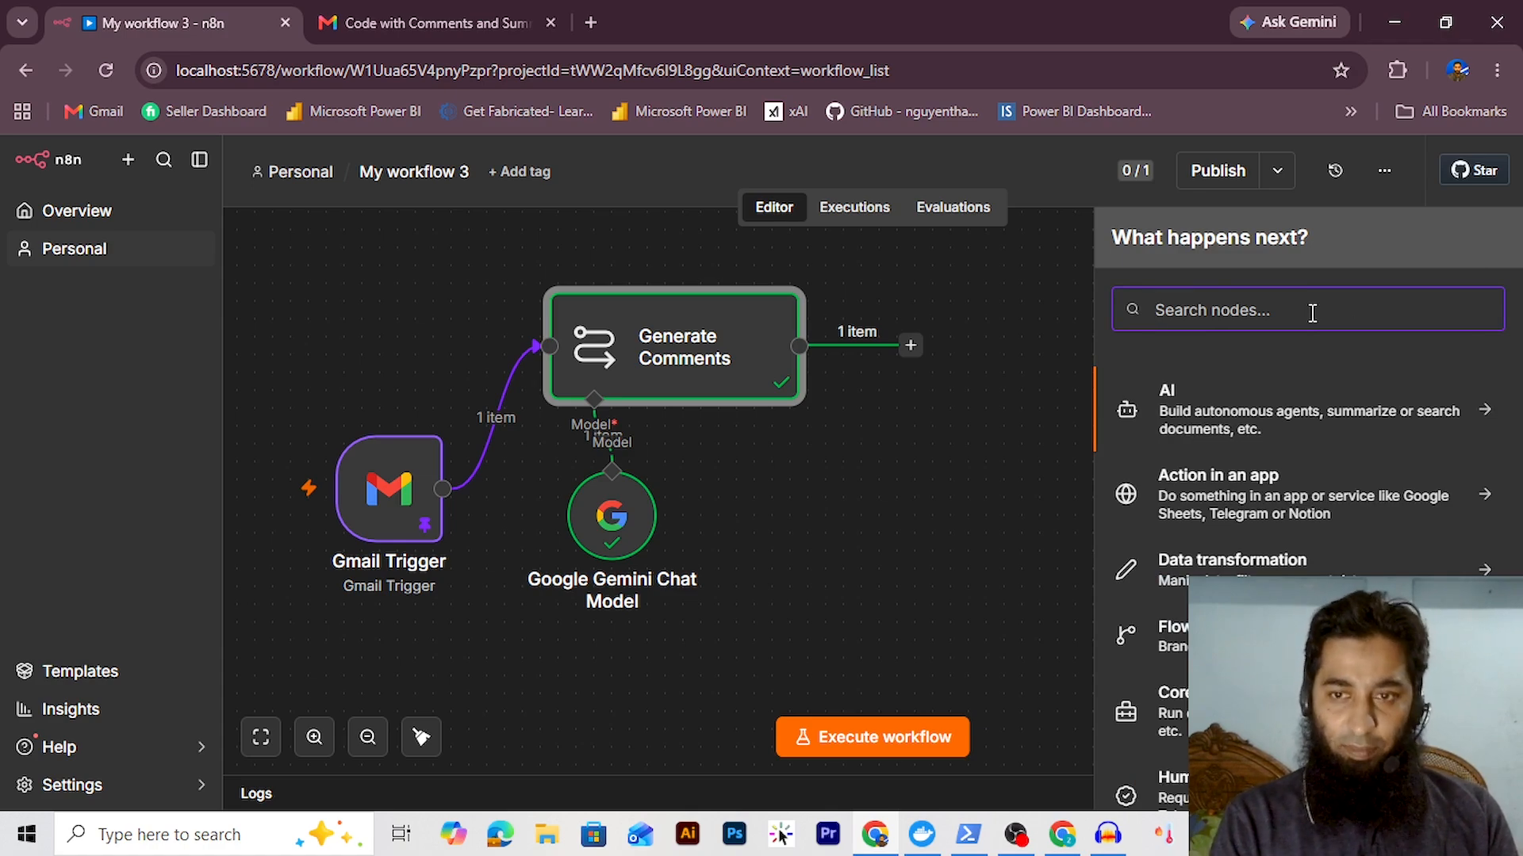
pyautogui.click(1205, 403)
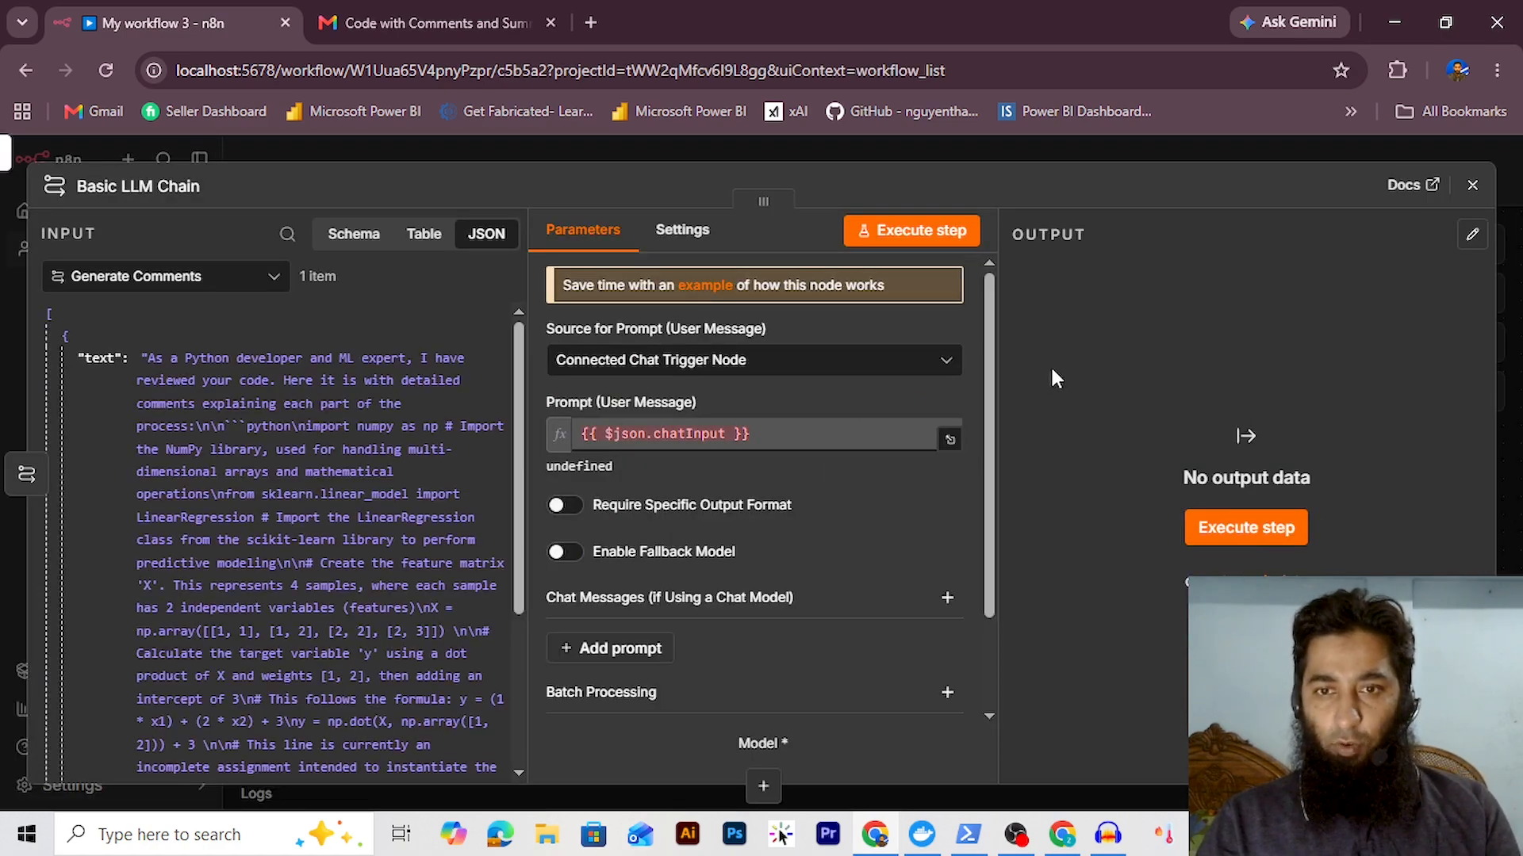
pyautogui.press('Escape')
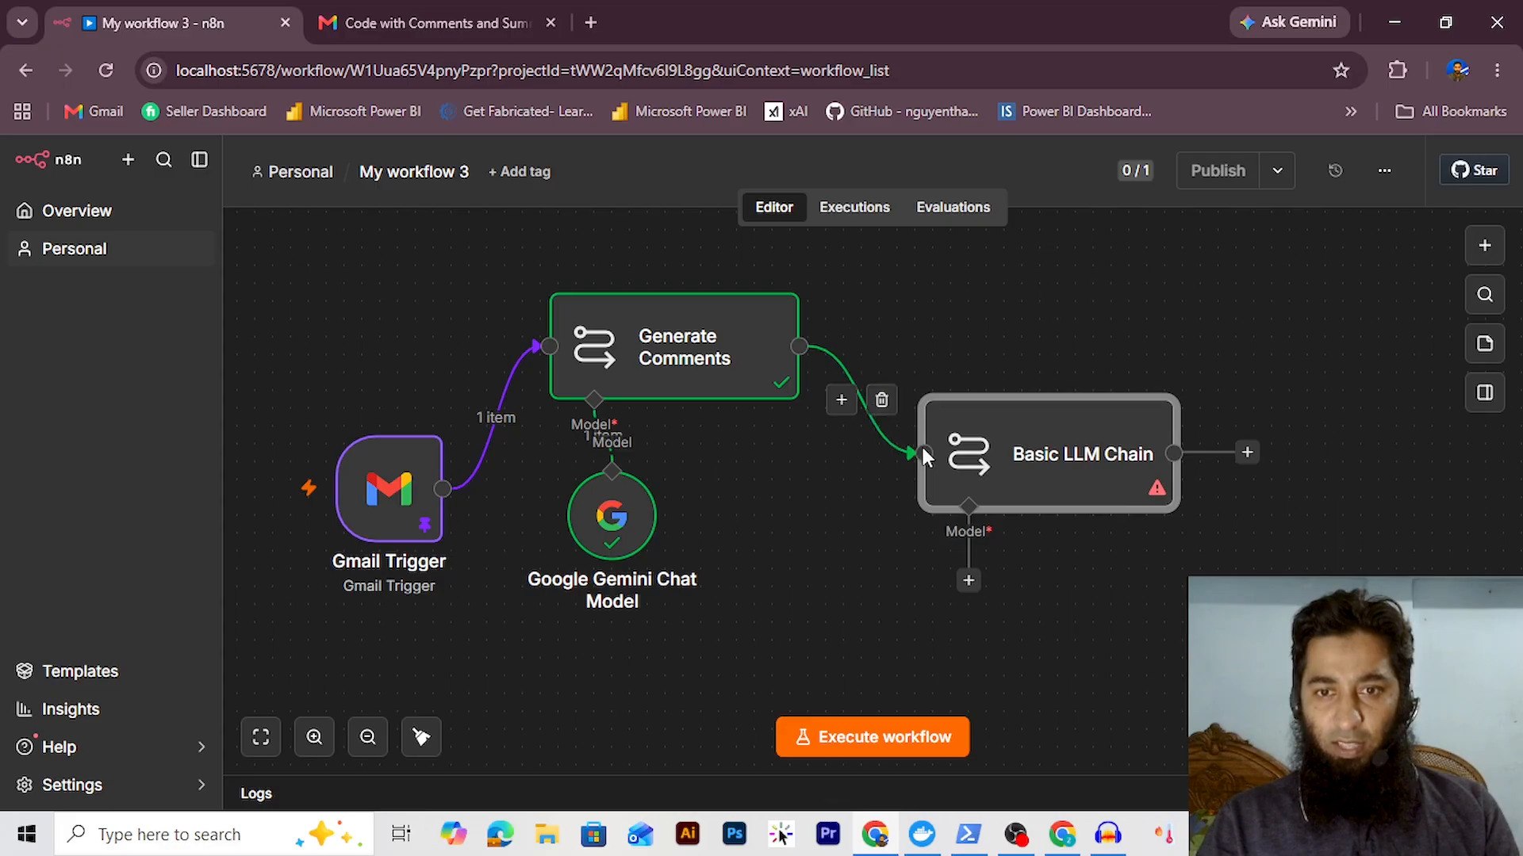
pyautogui.click(881, 400)
pyautogui.moveTo(980, 456); pyautogui.dragTo(591, 701)
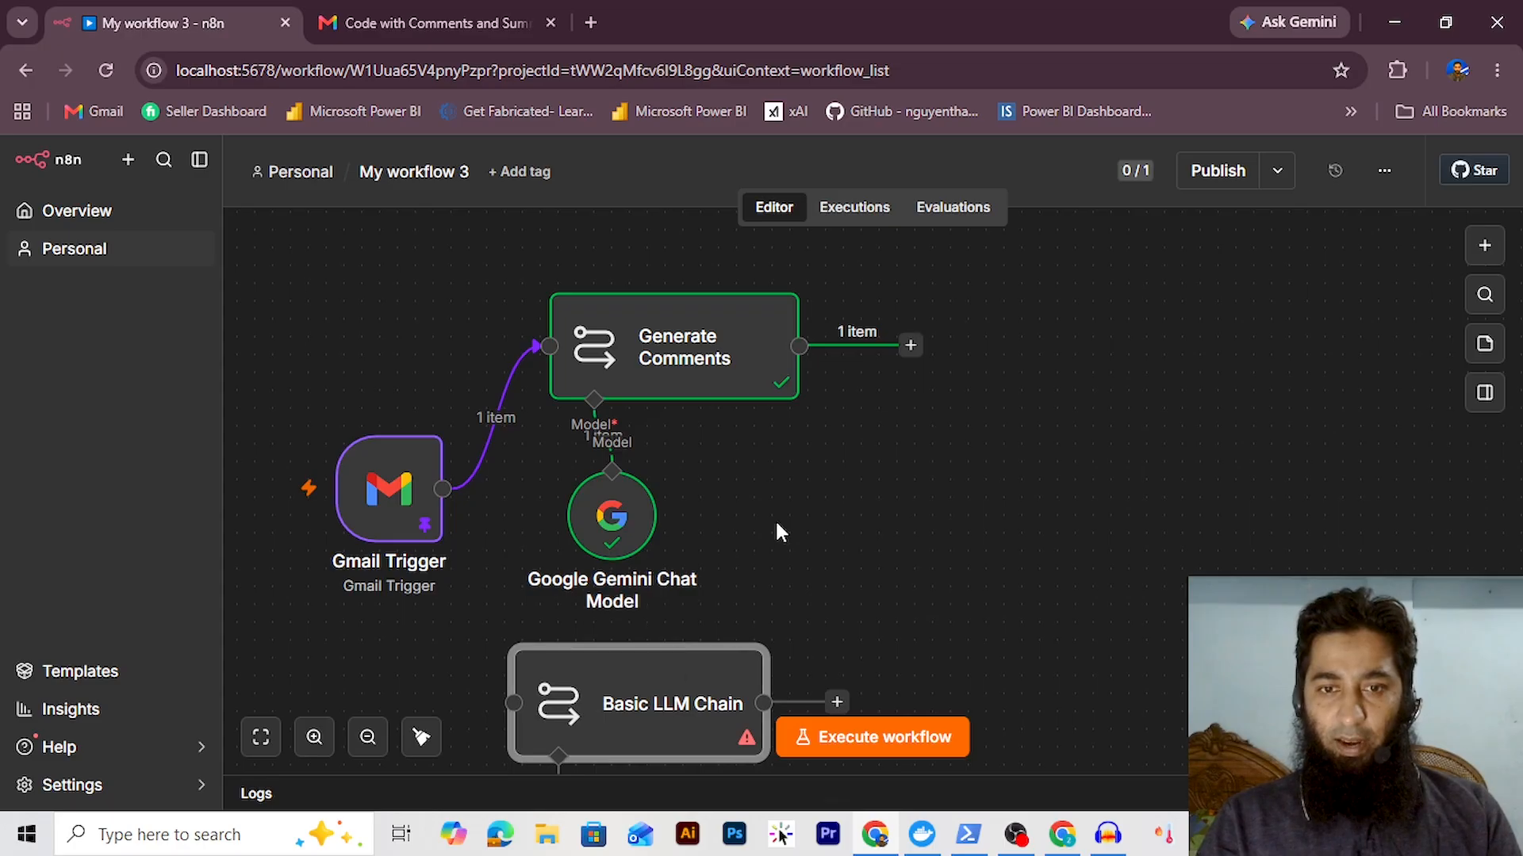
pyautogui.scroll(-1, 774, 518)
pyautogui.scroll(-1, 776, 520)
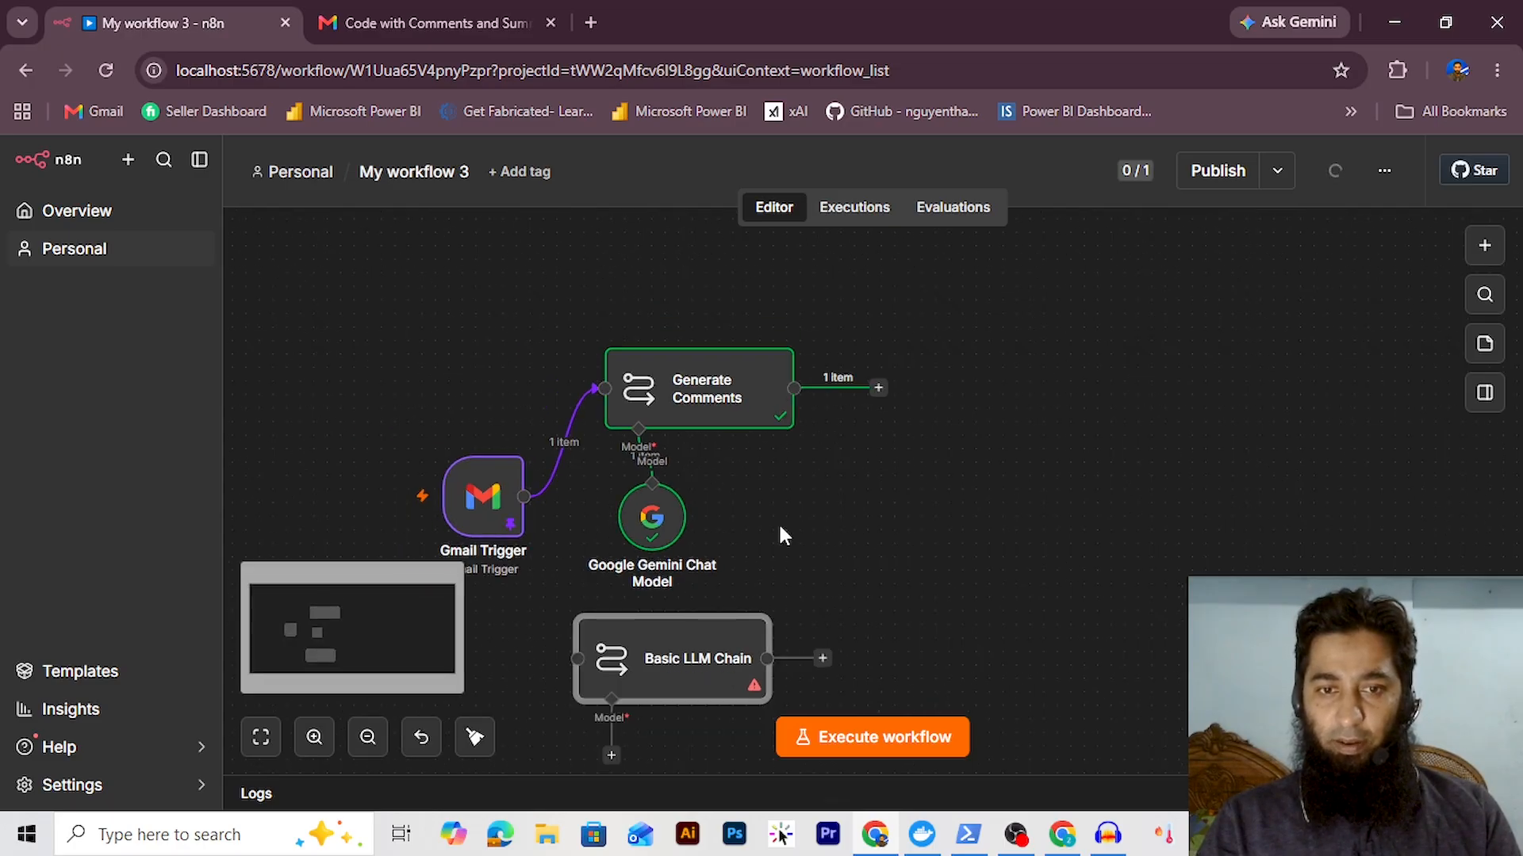
pyautogui.moveTo(523, 497); pyautogui.dragTo(571, 656)
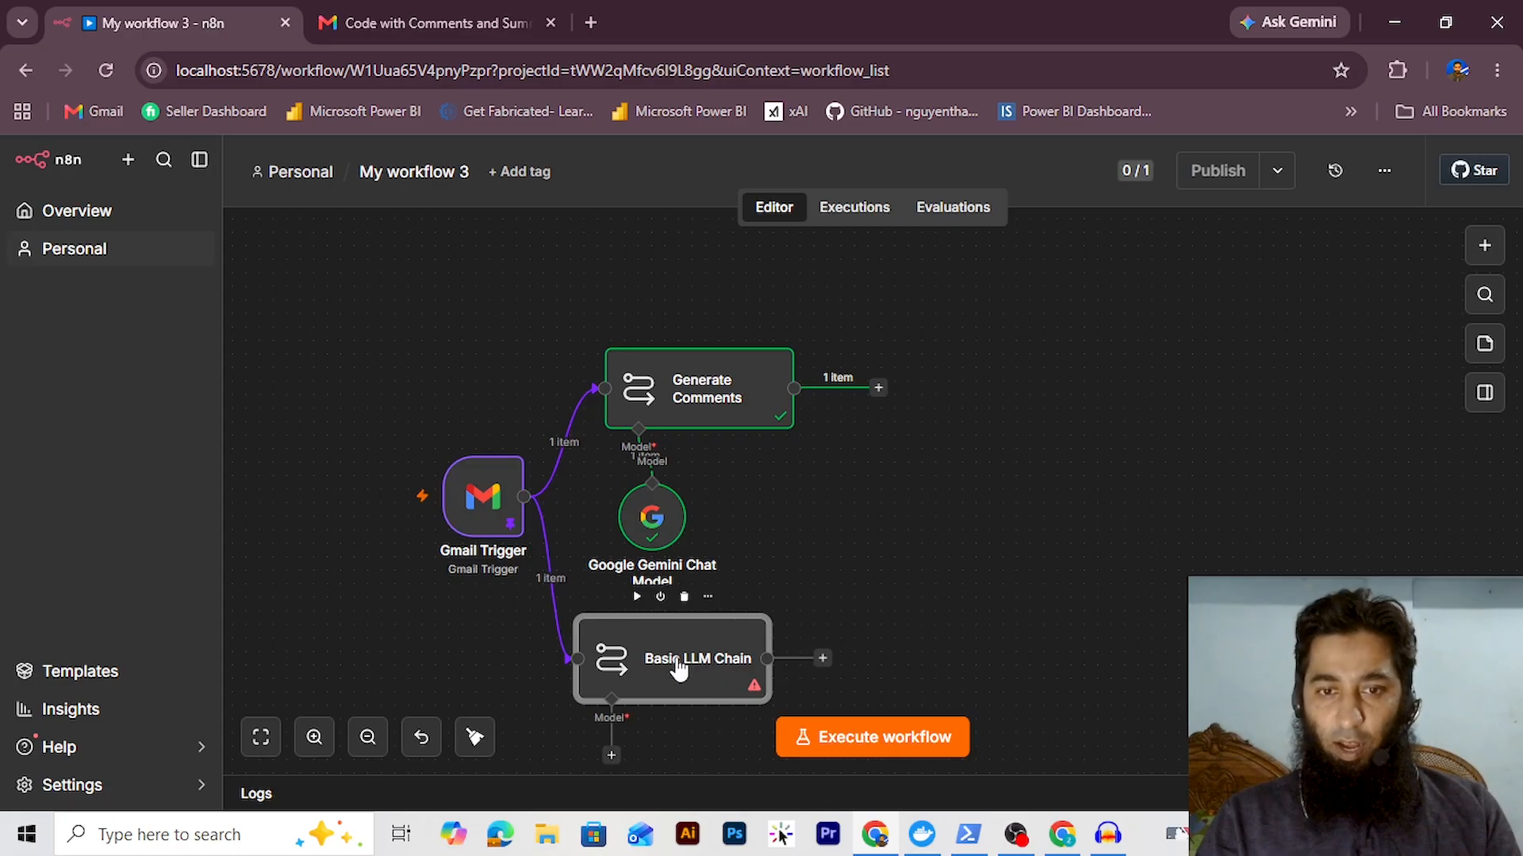
# Set the chain's prompt to explain the {{ $json.snippet }} code in simple terms, with a details note
pyautogui.doubleClick(678, 669)
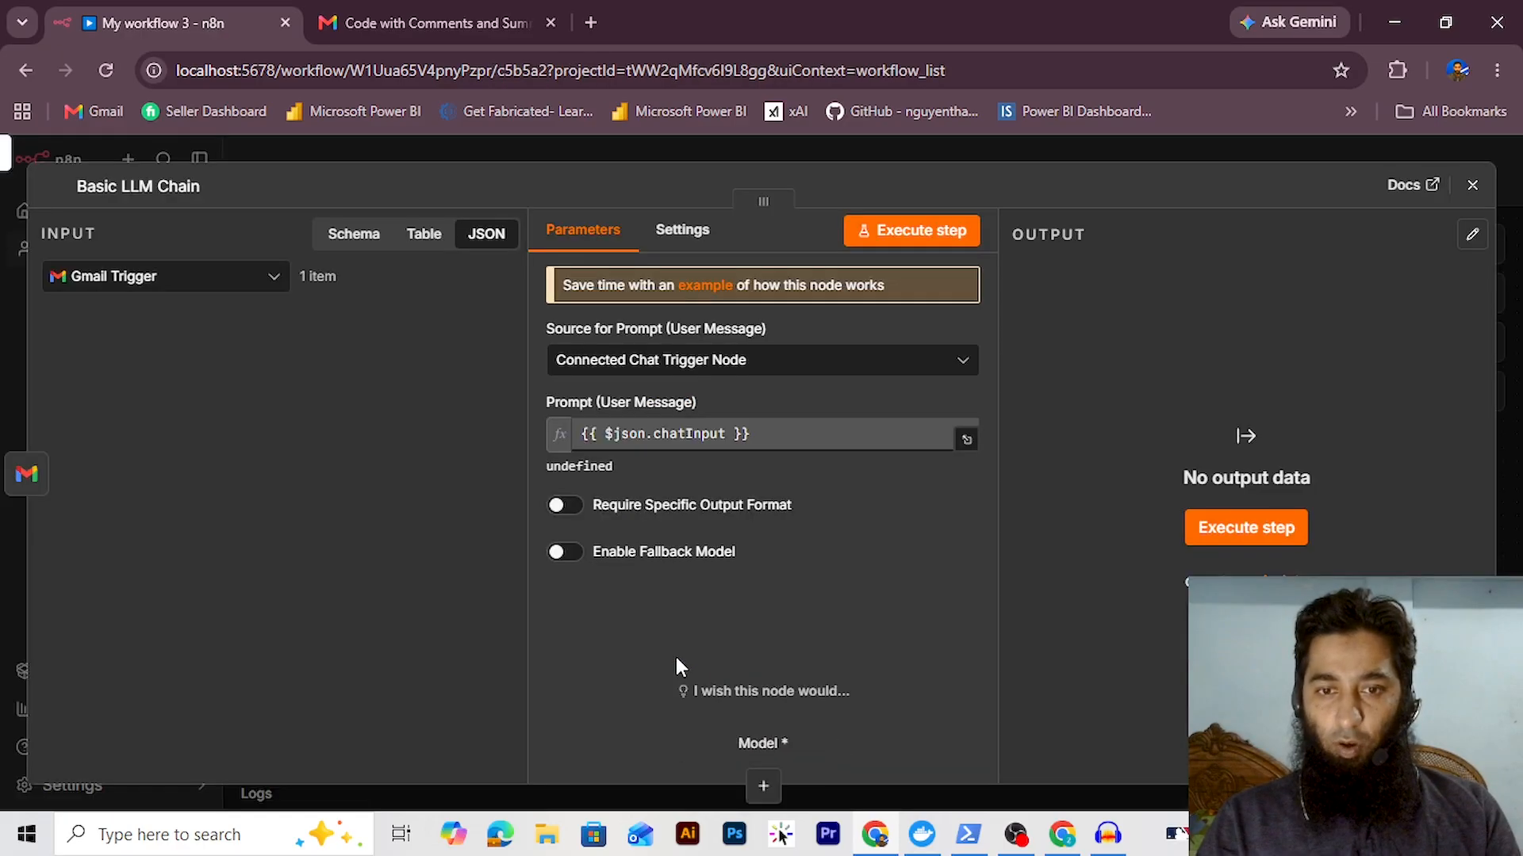
pyautogui.click(804, 365)
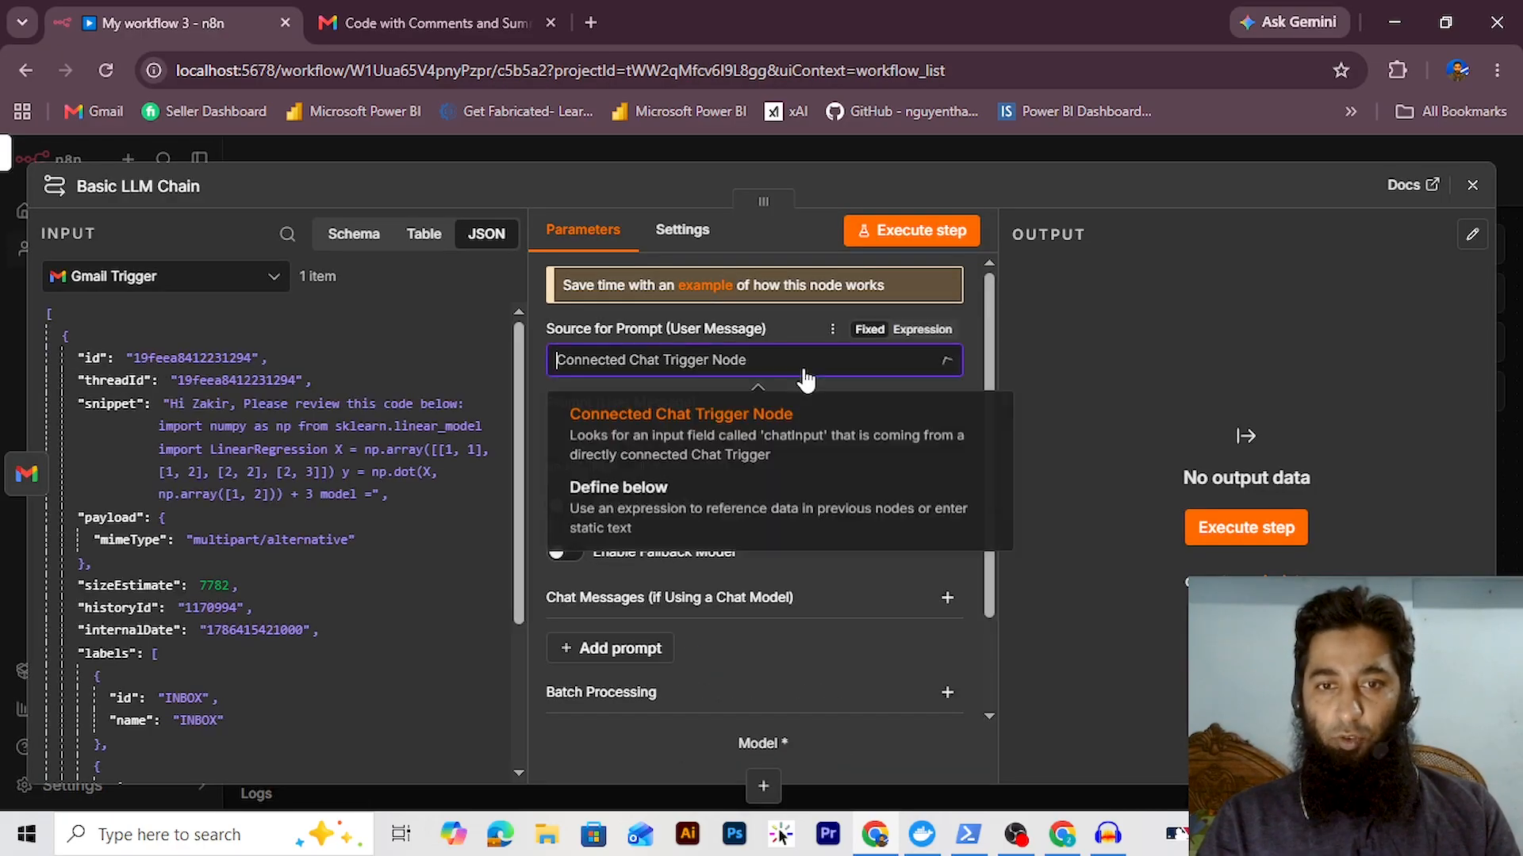
pyautogui.click(671, 517)
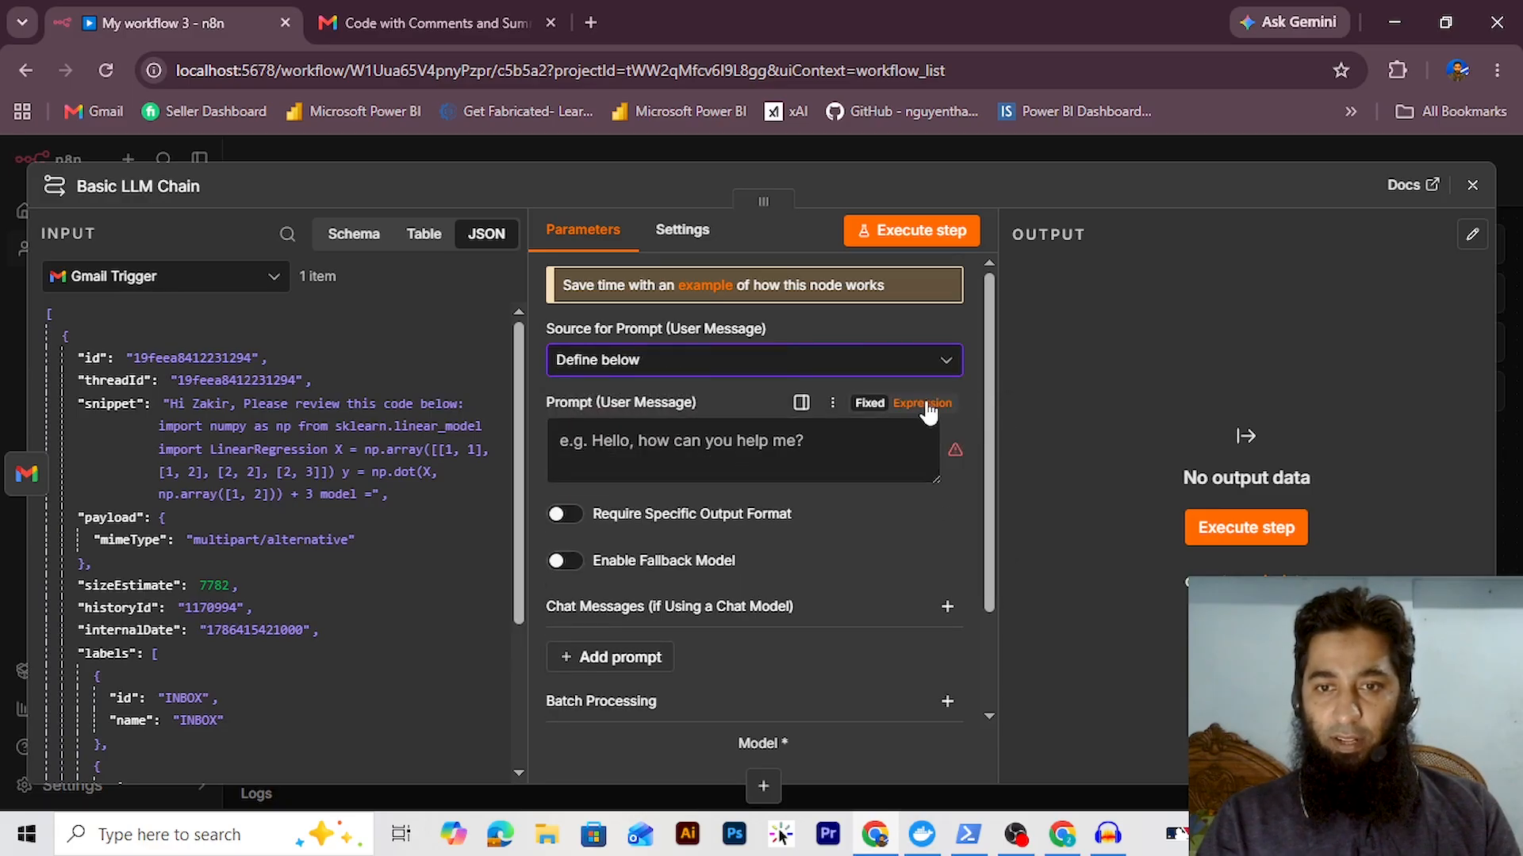
pyautogui.click(925, 405)
pyautogui.click(948, 441)
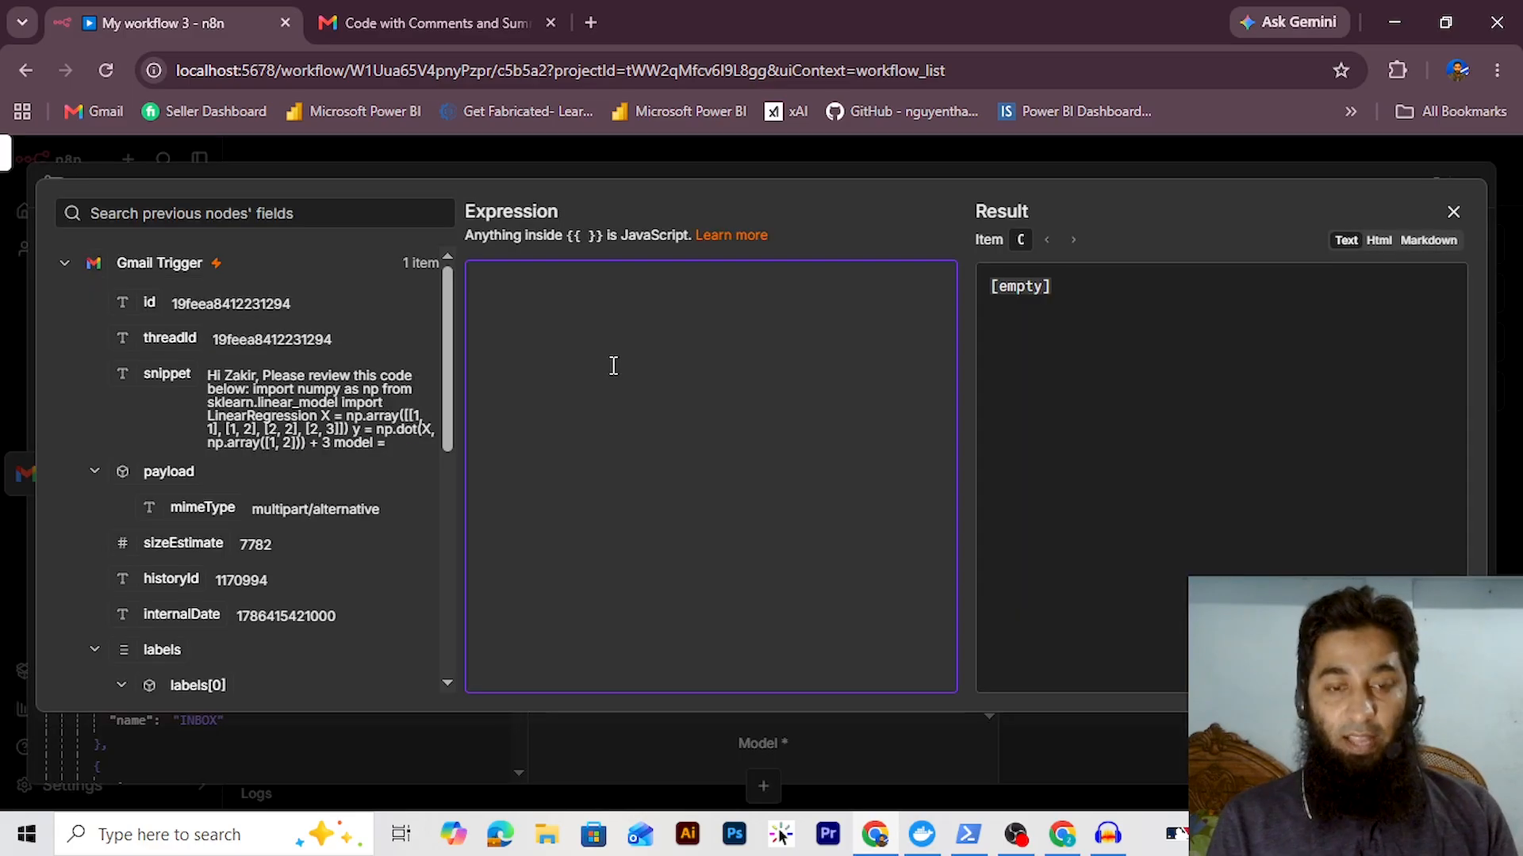
pyautogui.write('Given the code below:')
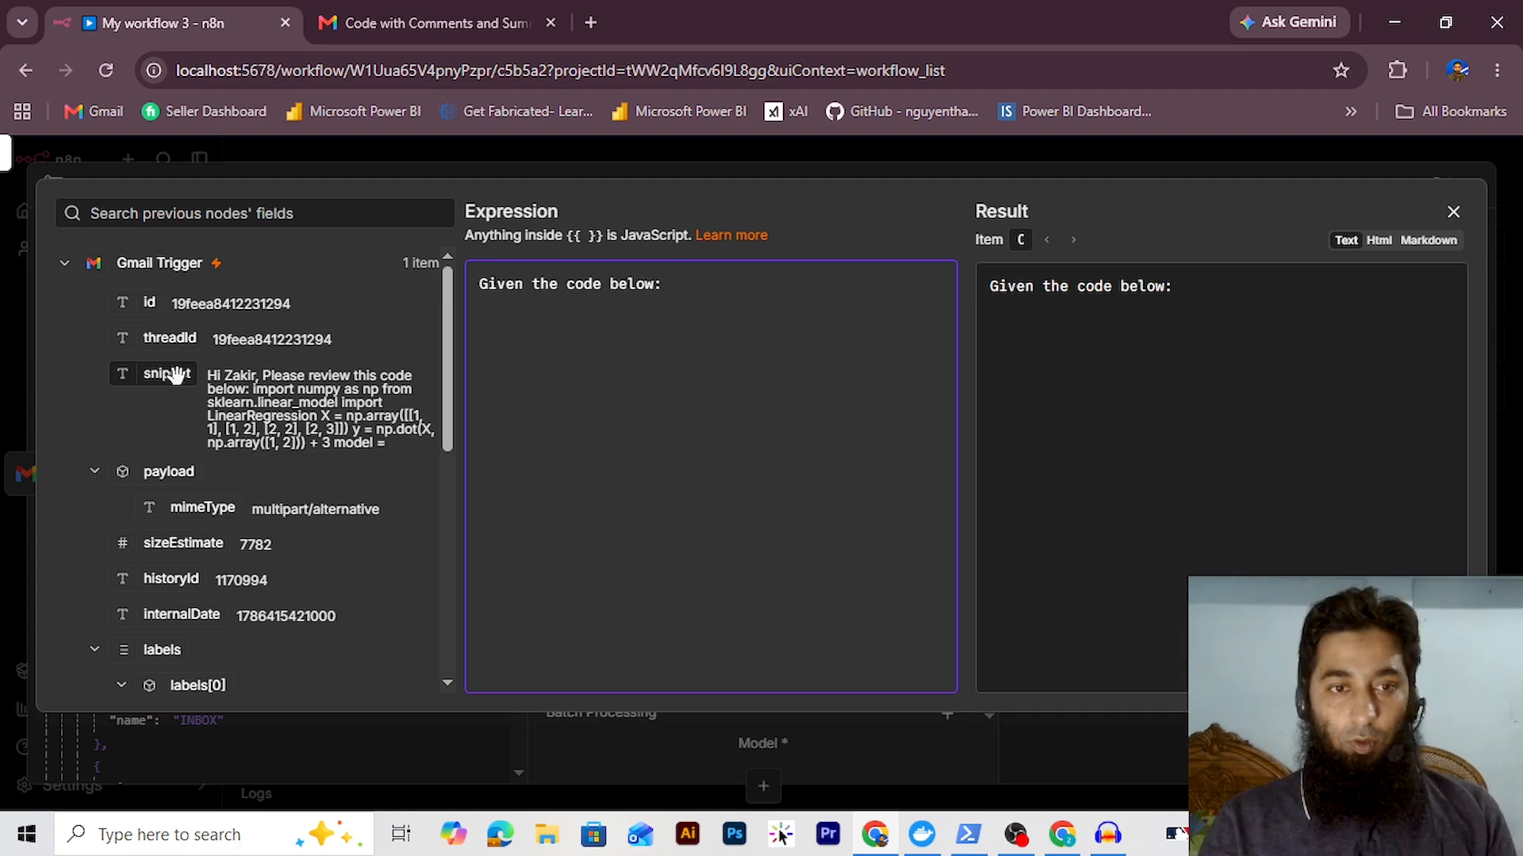
pyautogui.moveTo(166, 374); pyautogui.dragTo(511, 325)
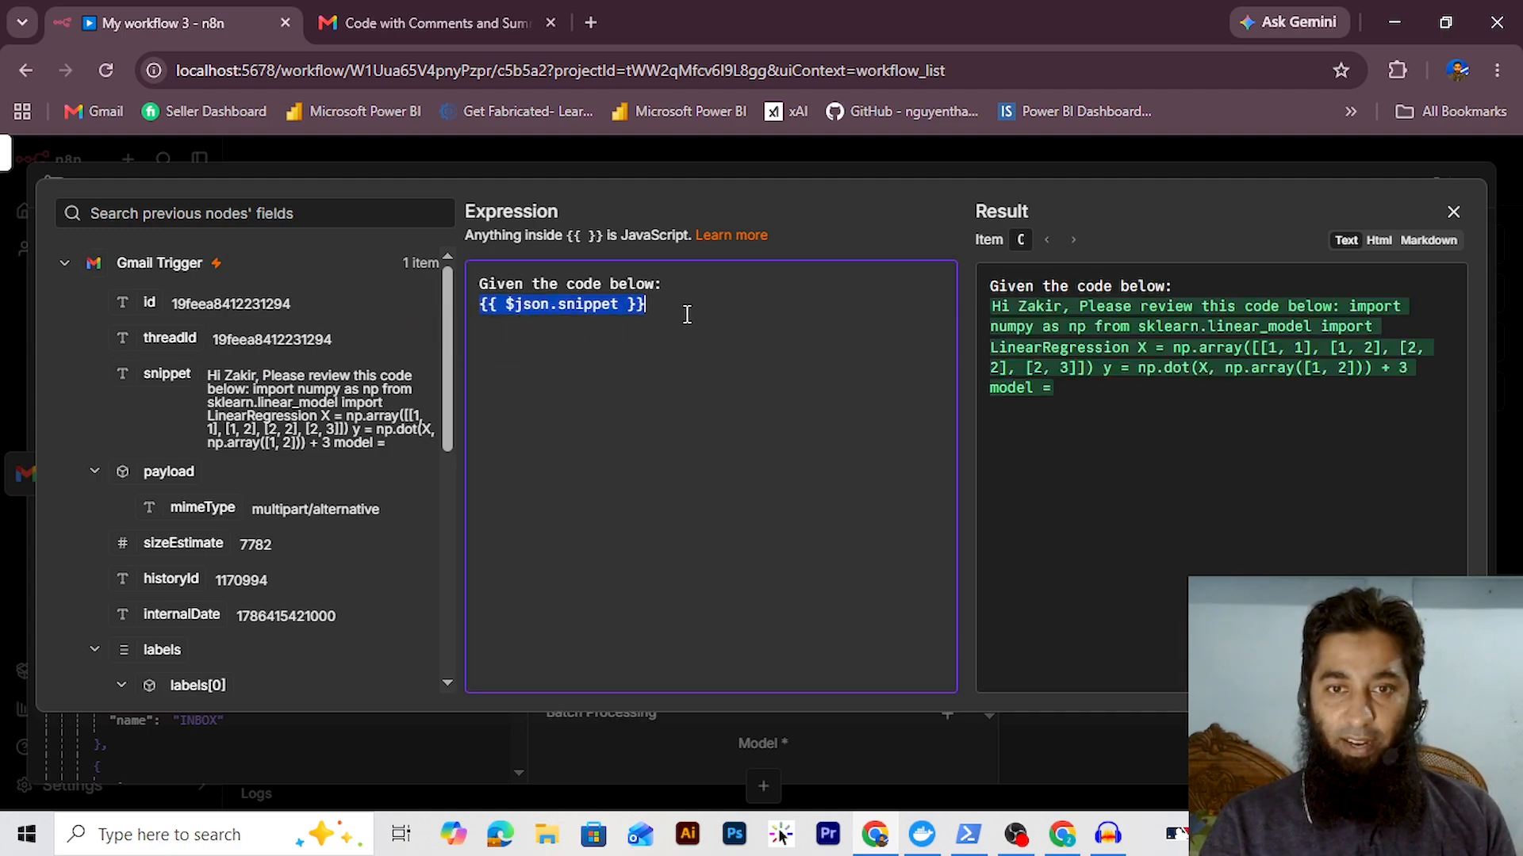
pyautogui.press('Return')
pyautogui.press('Return')
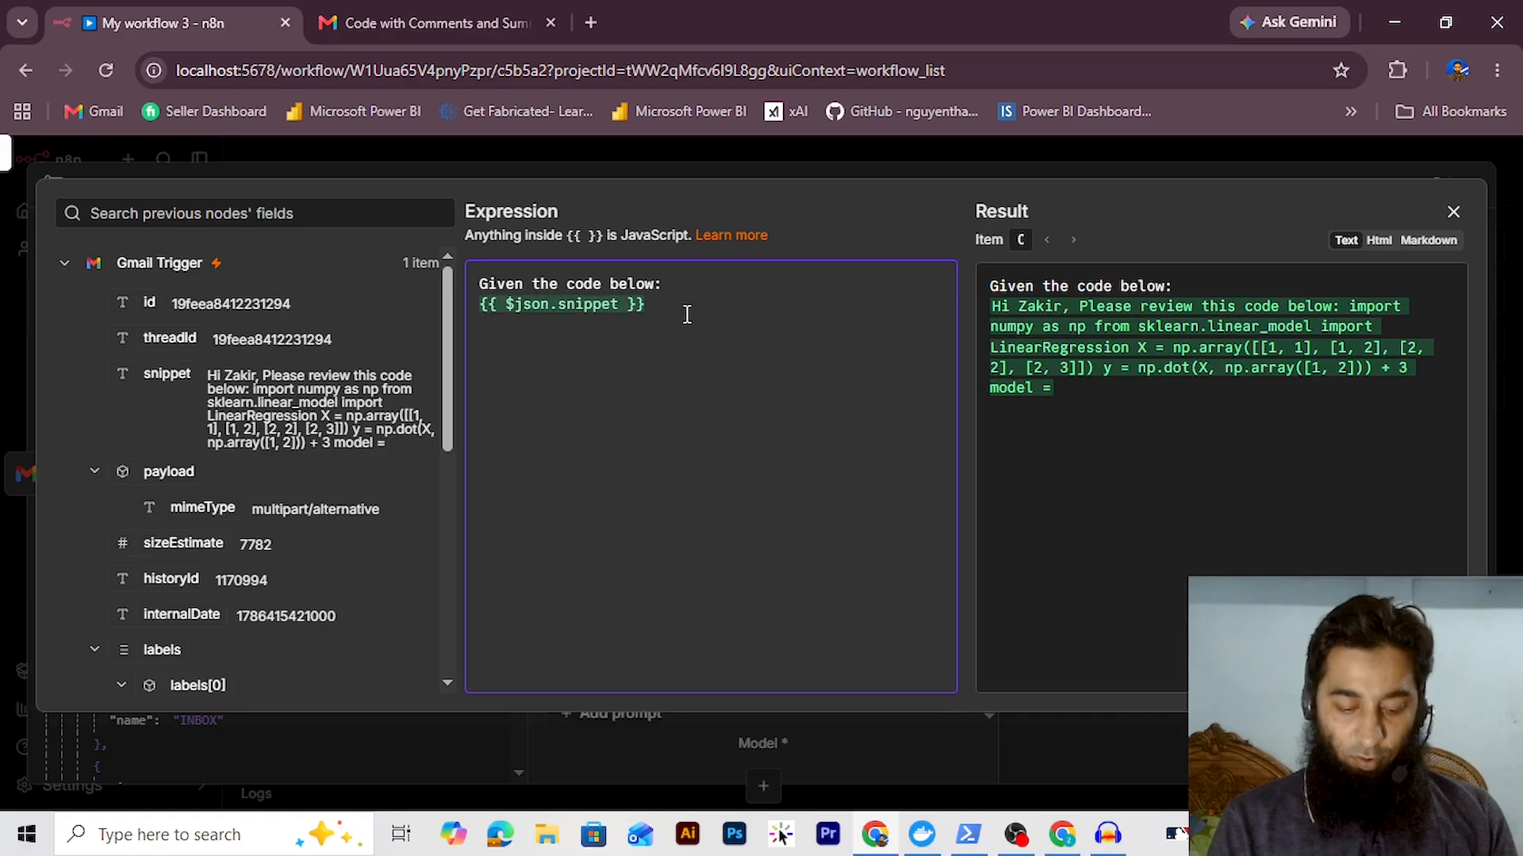
pyautogui.write('Generat')
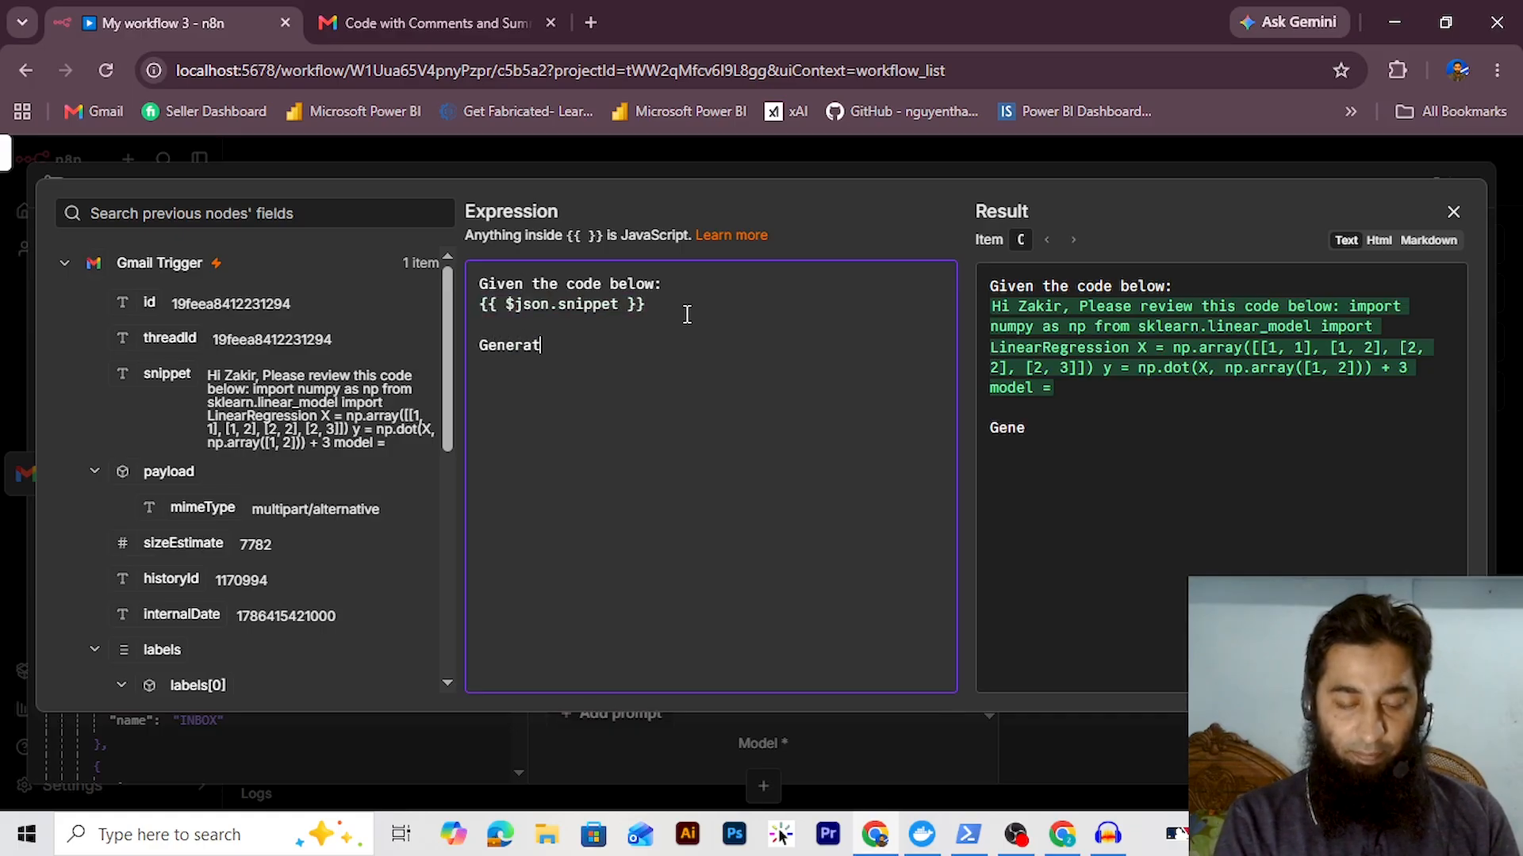
pyautogui.write('e explanation for')
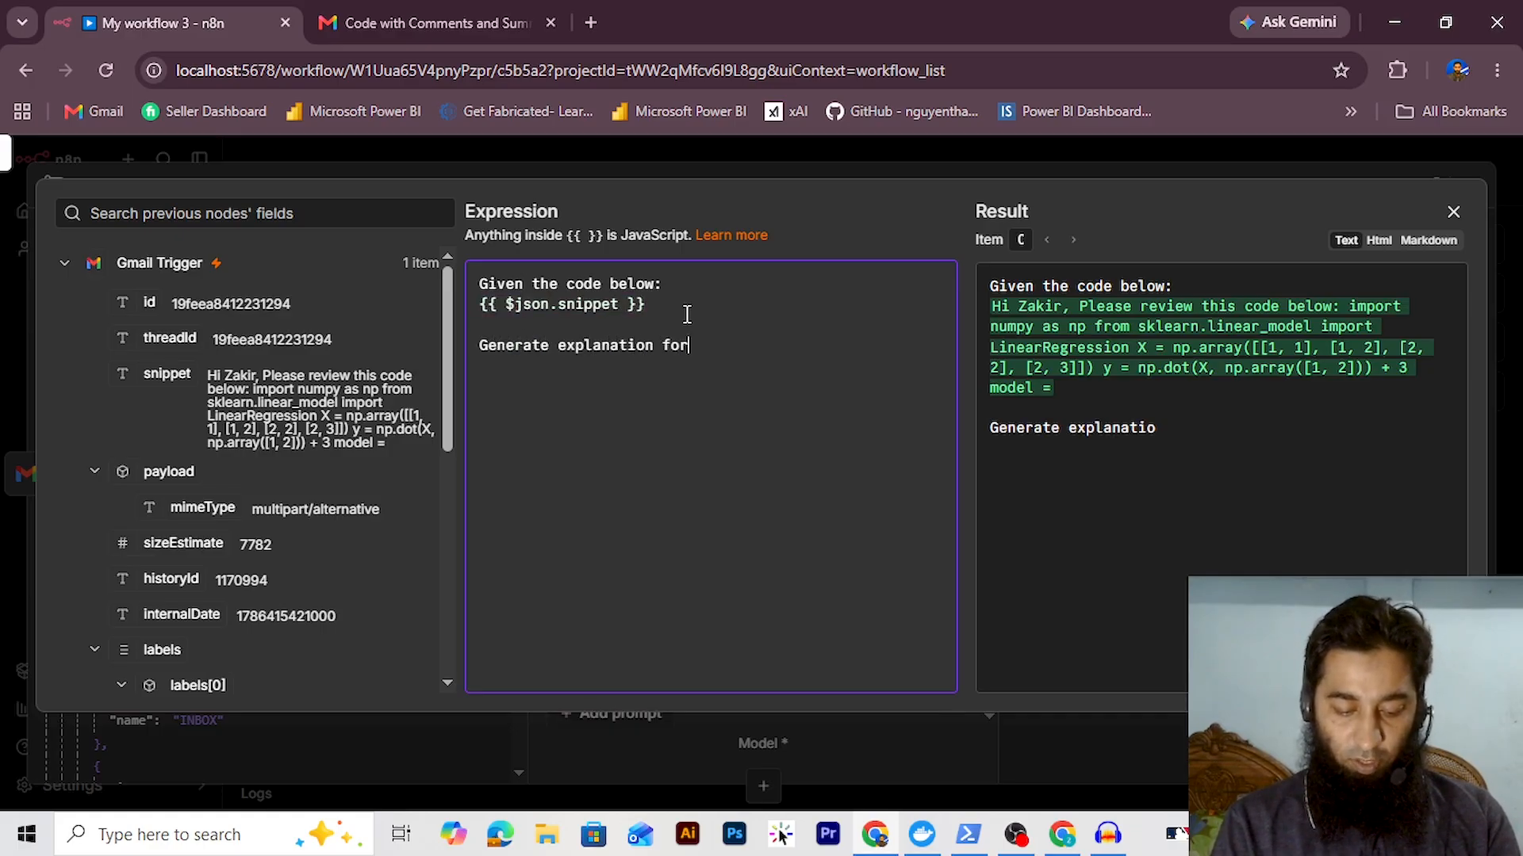
pyautogui.write(' this code in si')
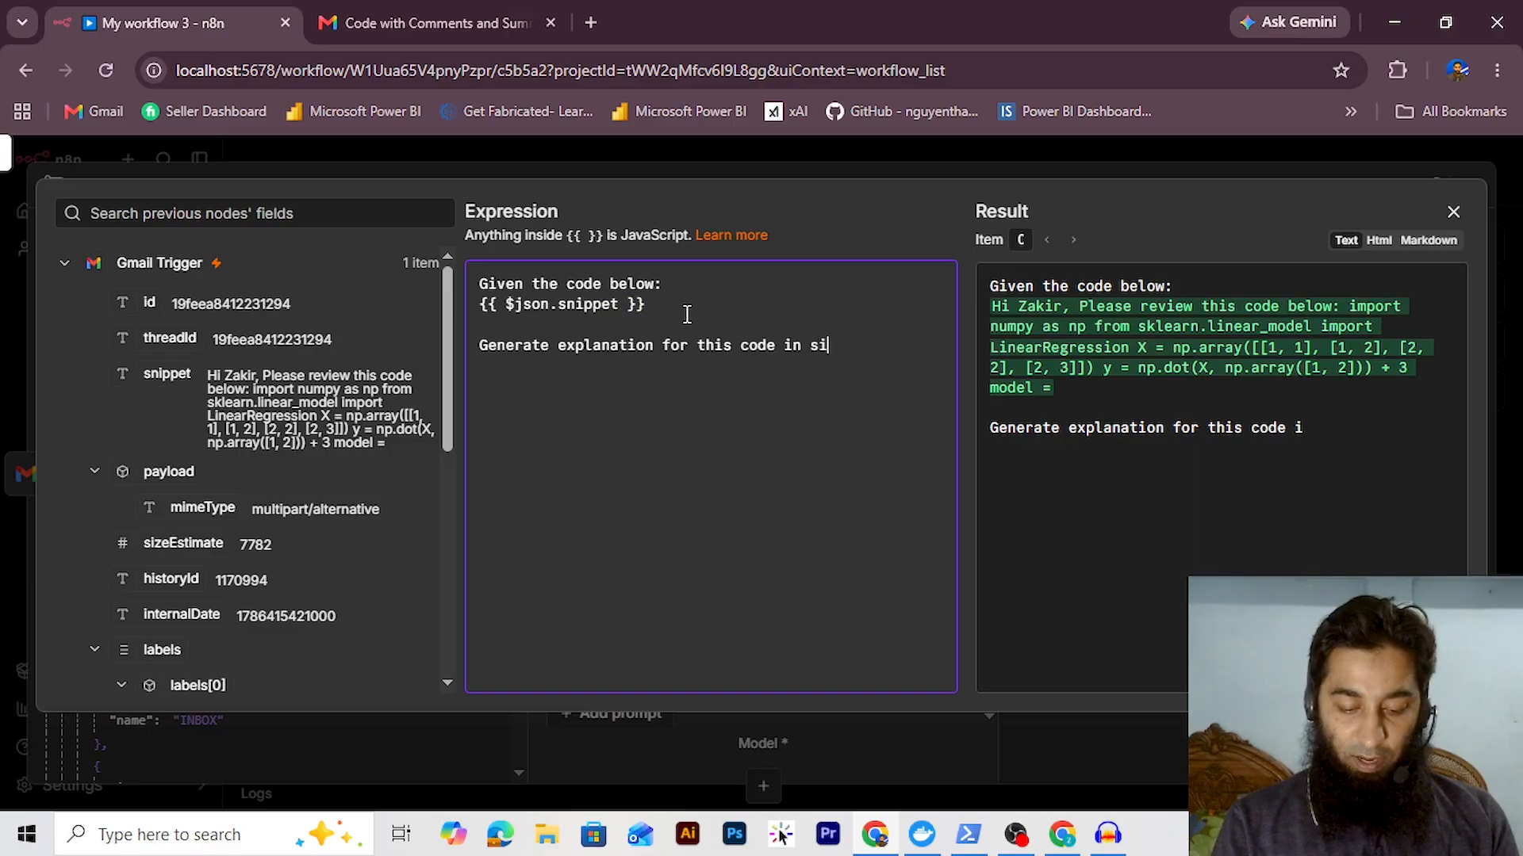
pyautogui.write('mmple terms.')
pyautogui.press('Return')
pyautogui.press('Return')
pyautogui.write('Not')
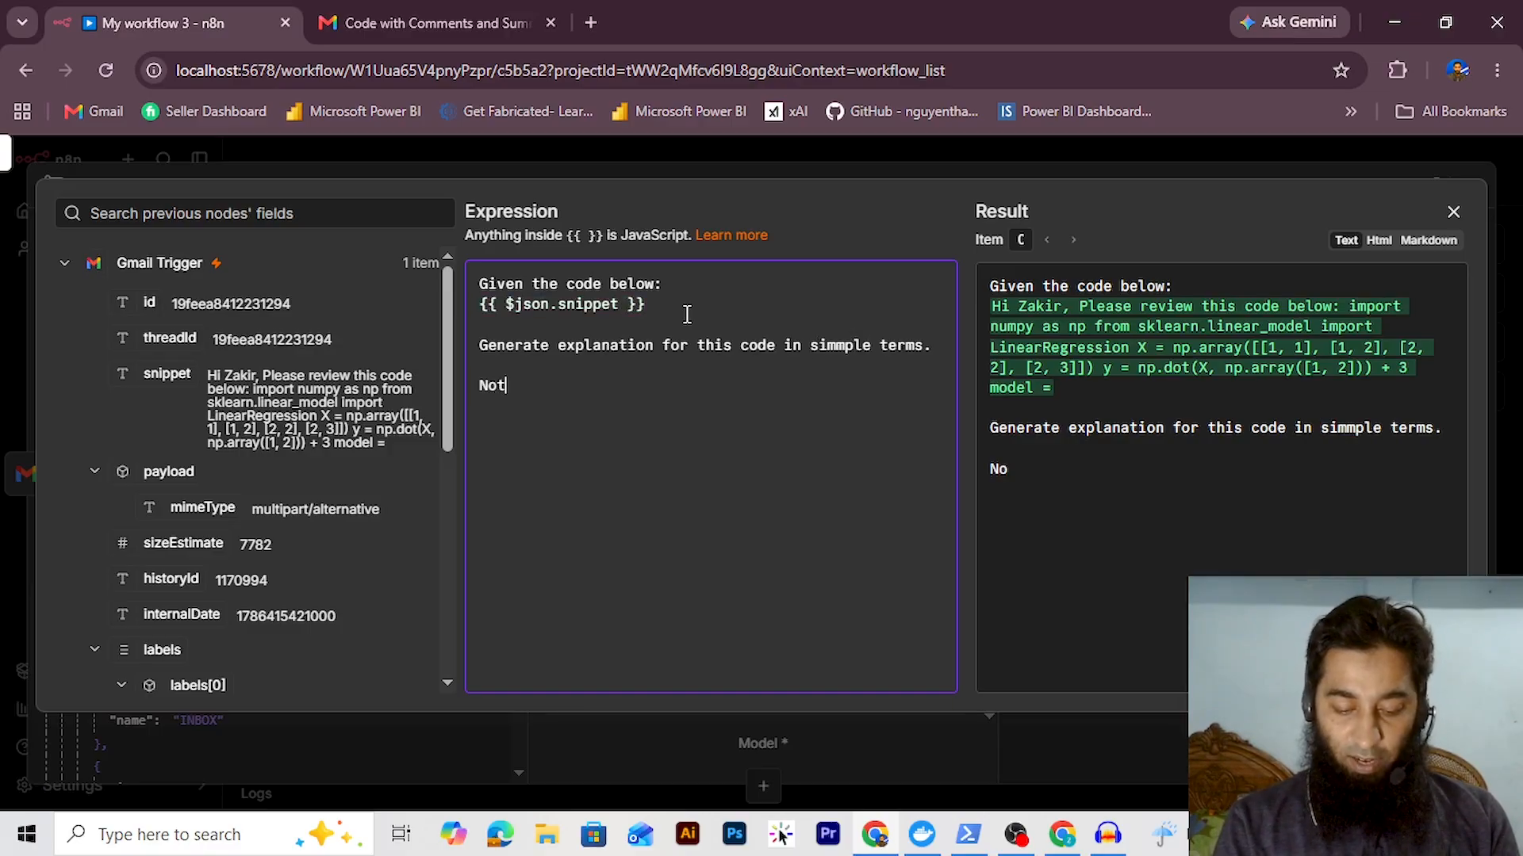
pyautogui.write('e: Th')
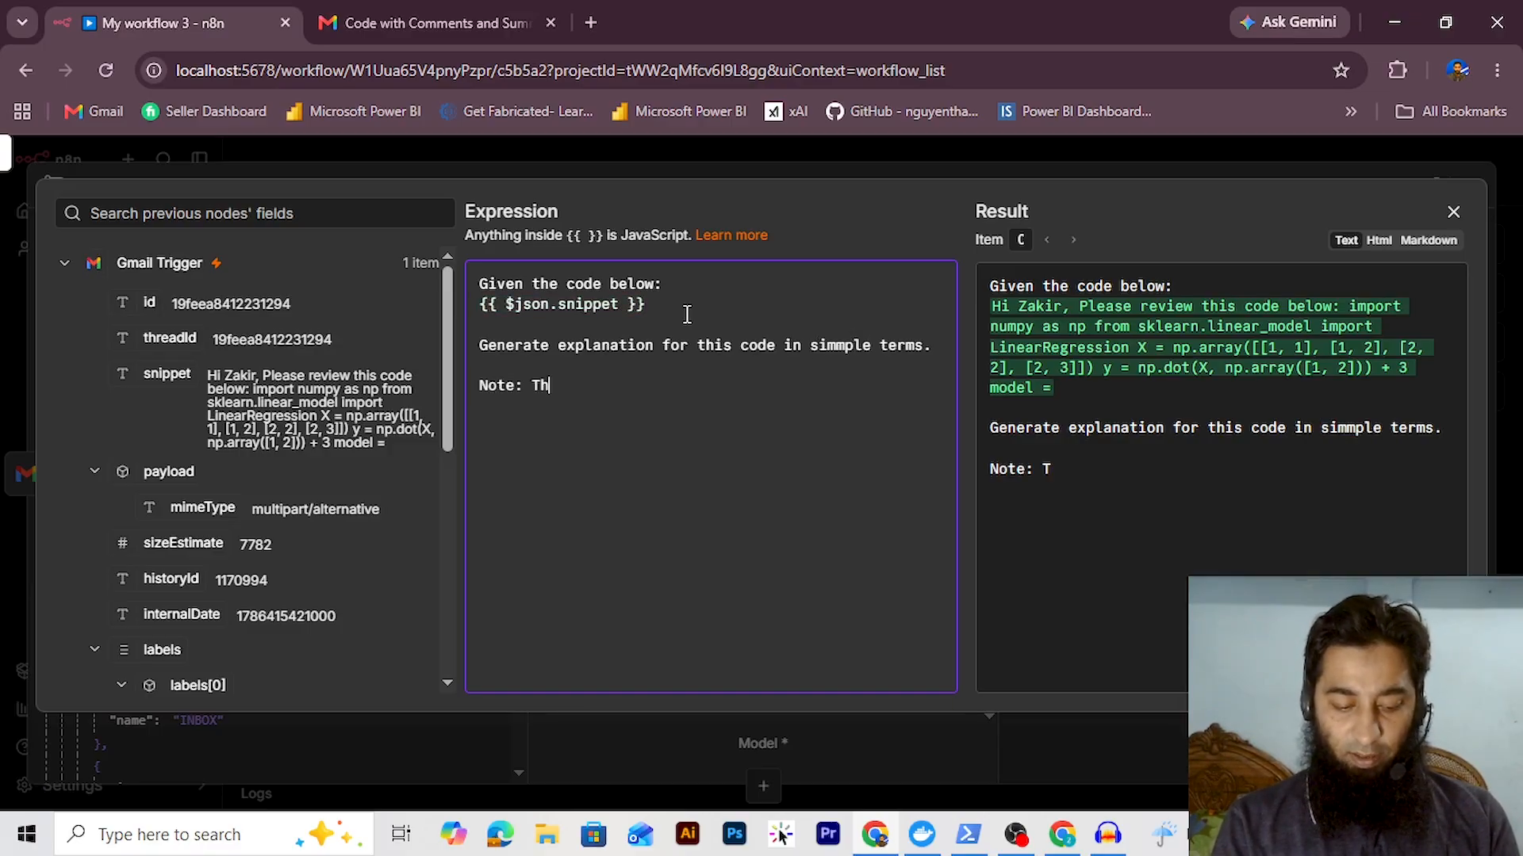
pyautogui.write('e summmary')
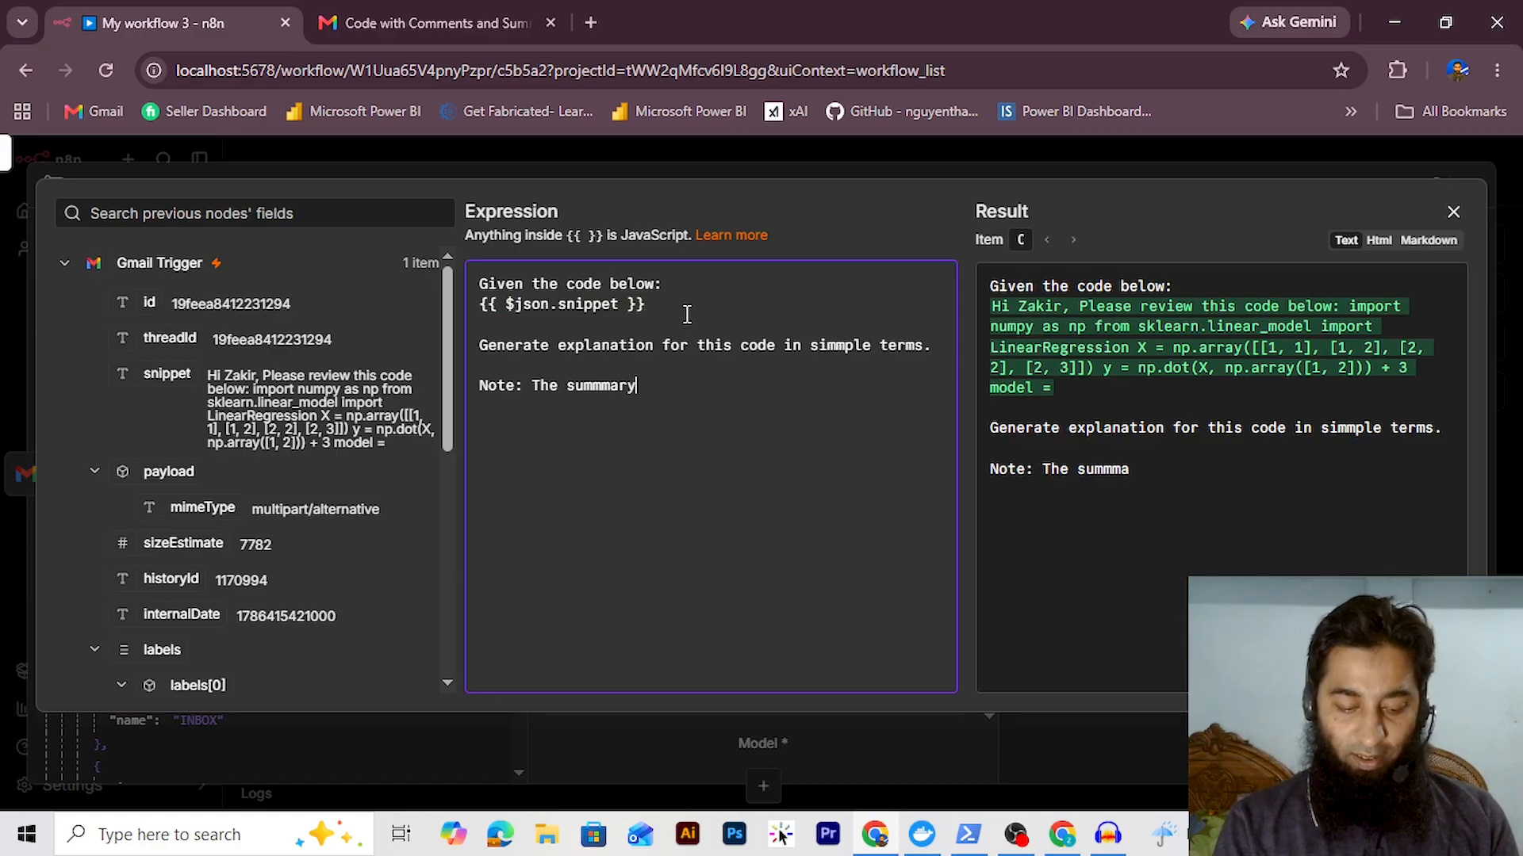
pyautogui.write(' should contain all the ne')
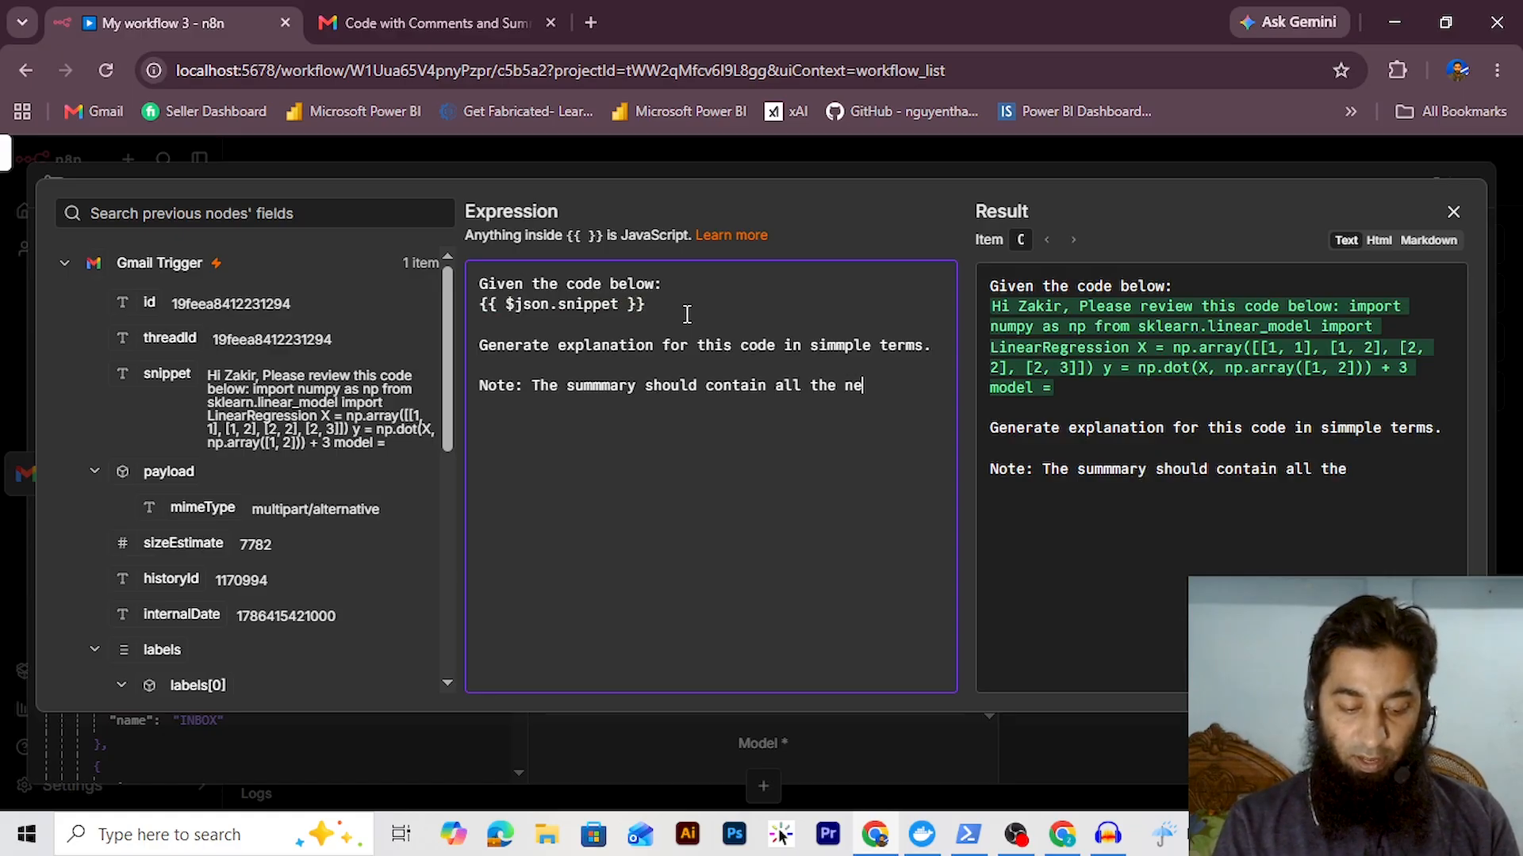
pyautogui.write('cessary details so that I can')
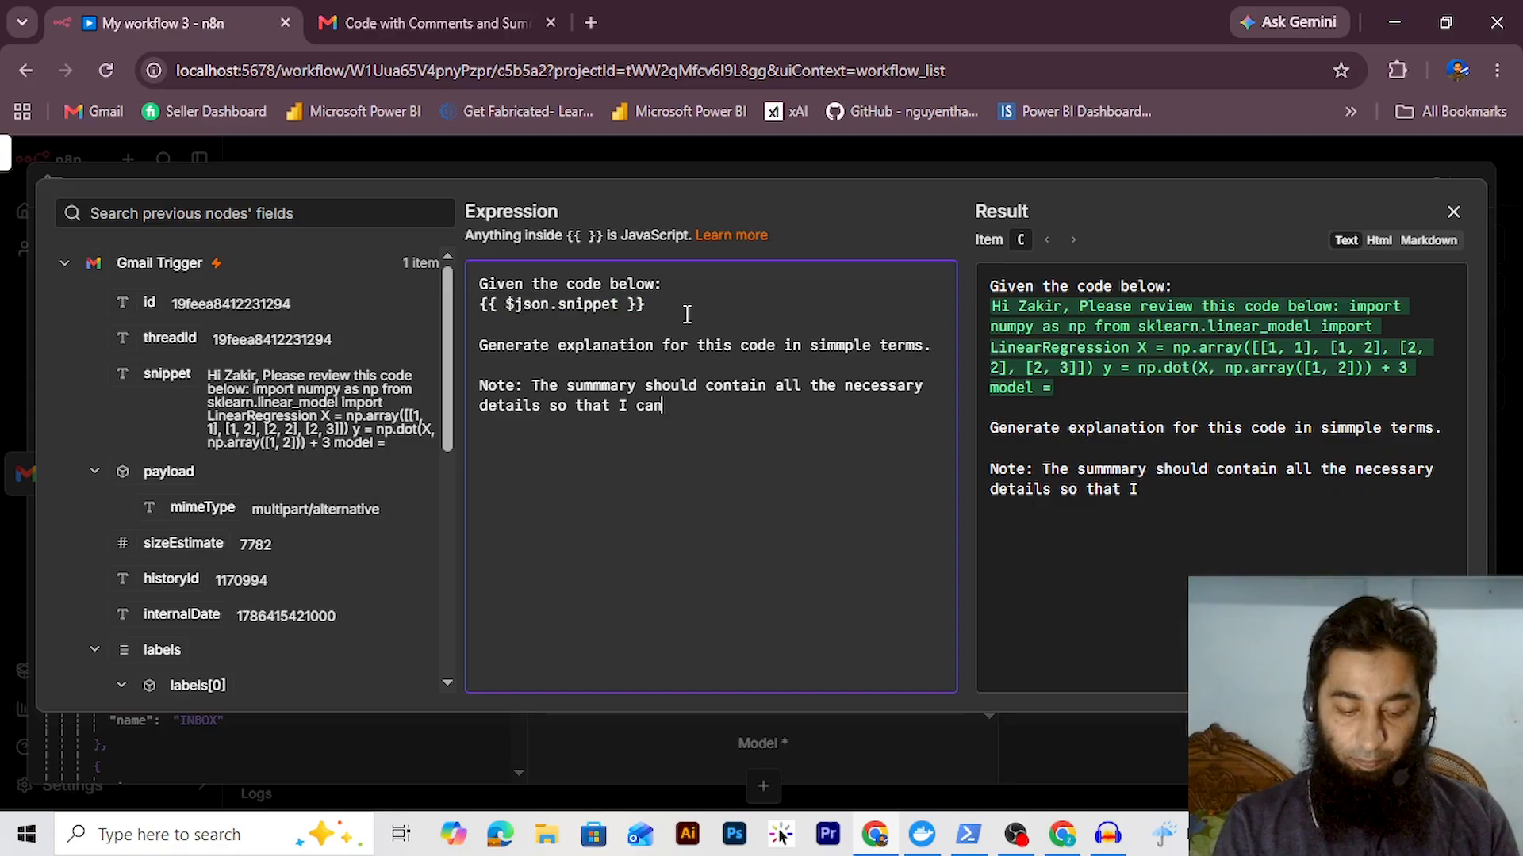
pyautogui.press('Escape')
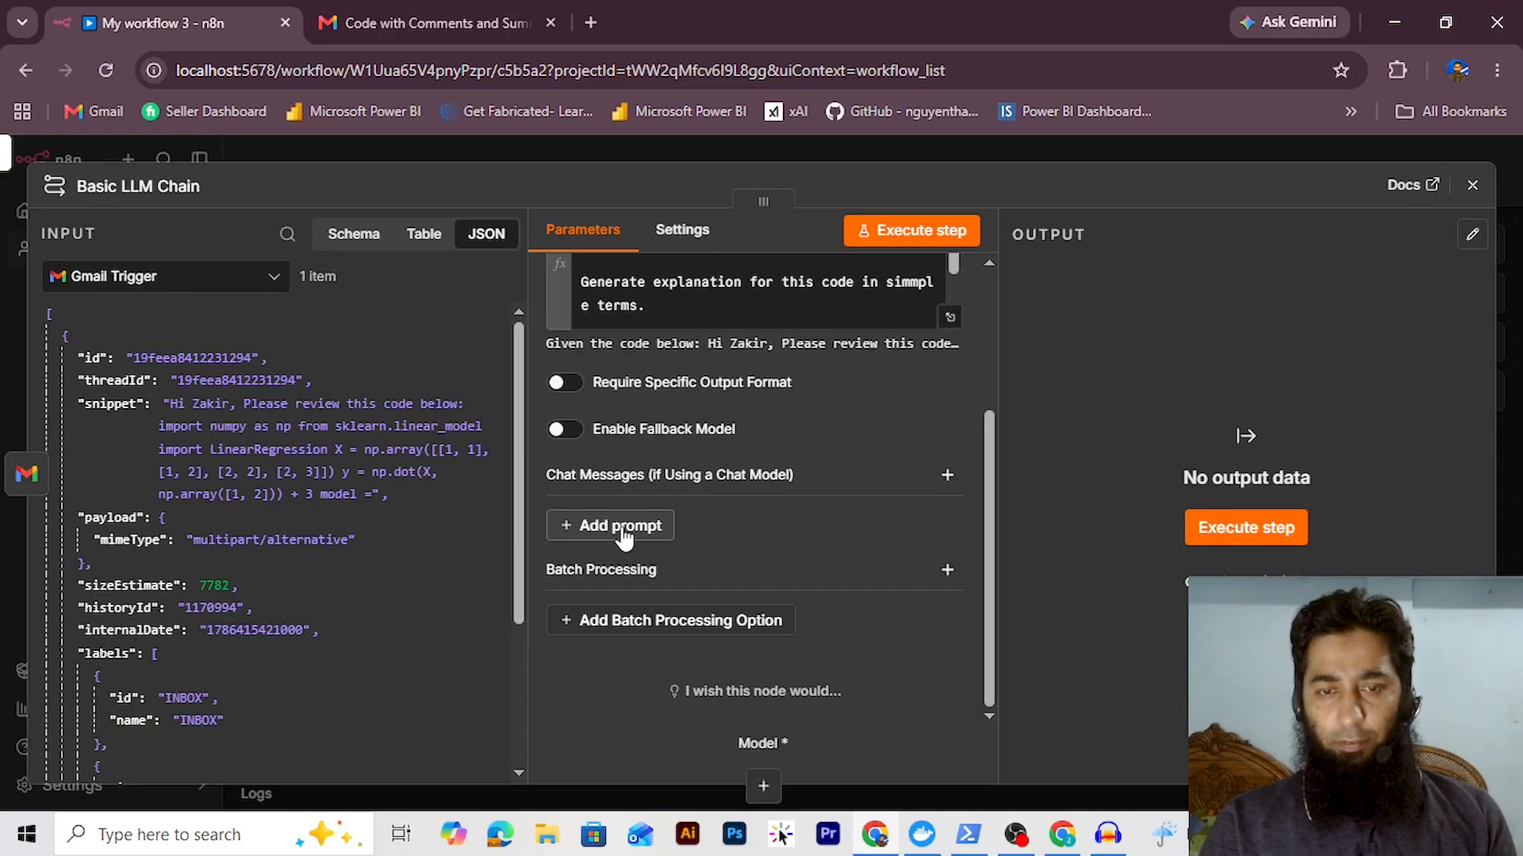
# Add a system message casting the model as a Python and machine-learning expert who summarizes code
pyautogui.click(622, 527)
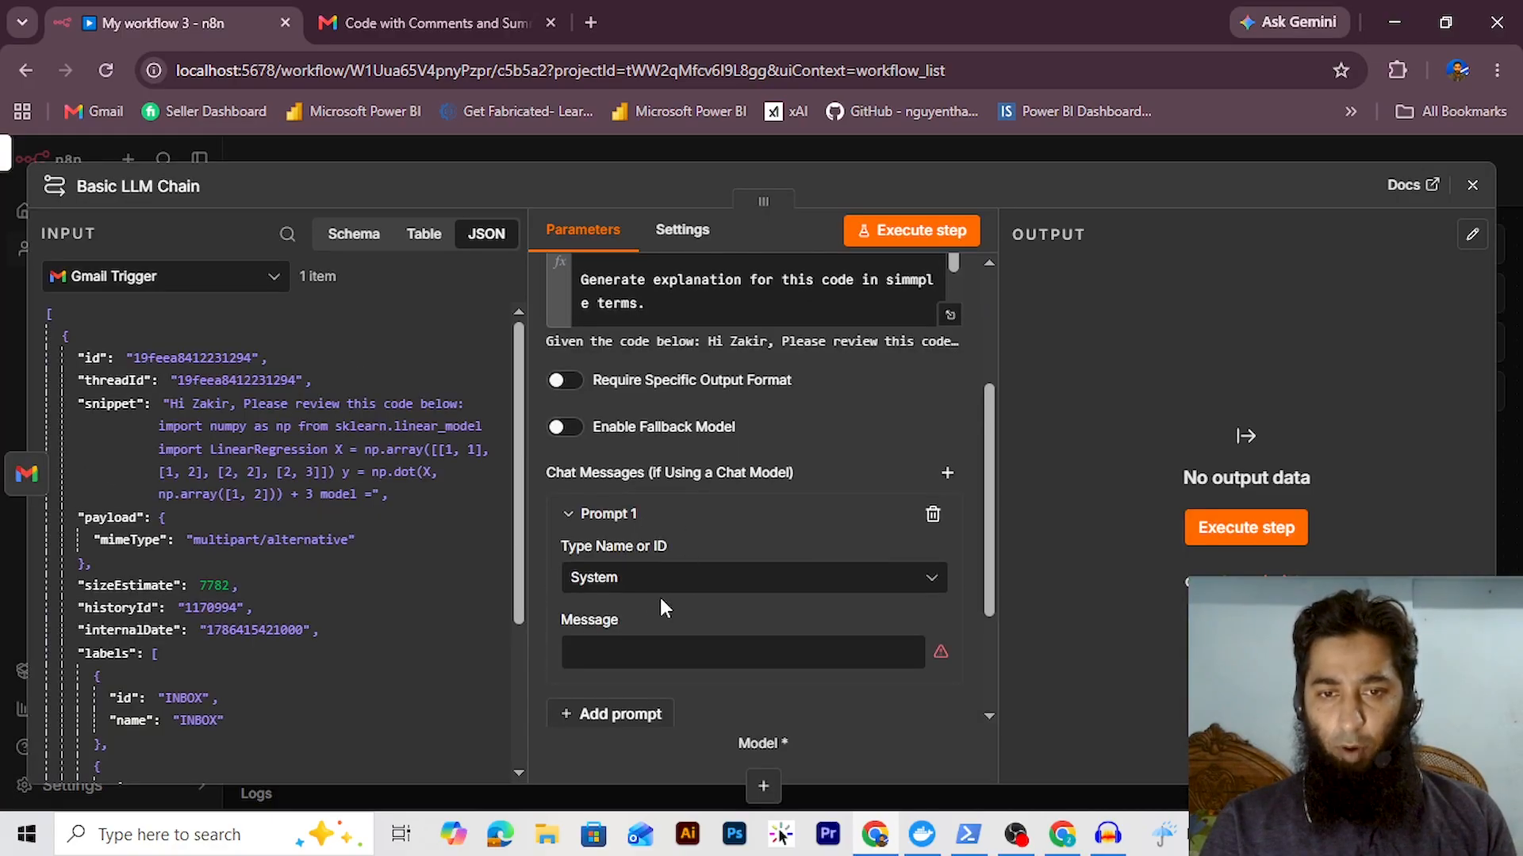
pyautogui.scroll(-2, 663, 605)
pyautogui.click(690, 536)
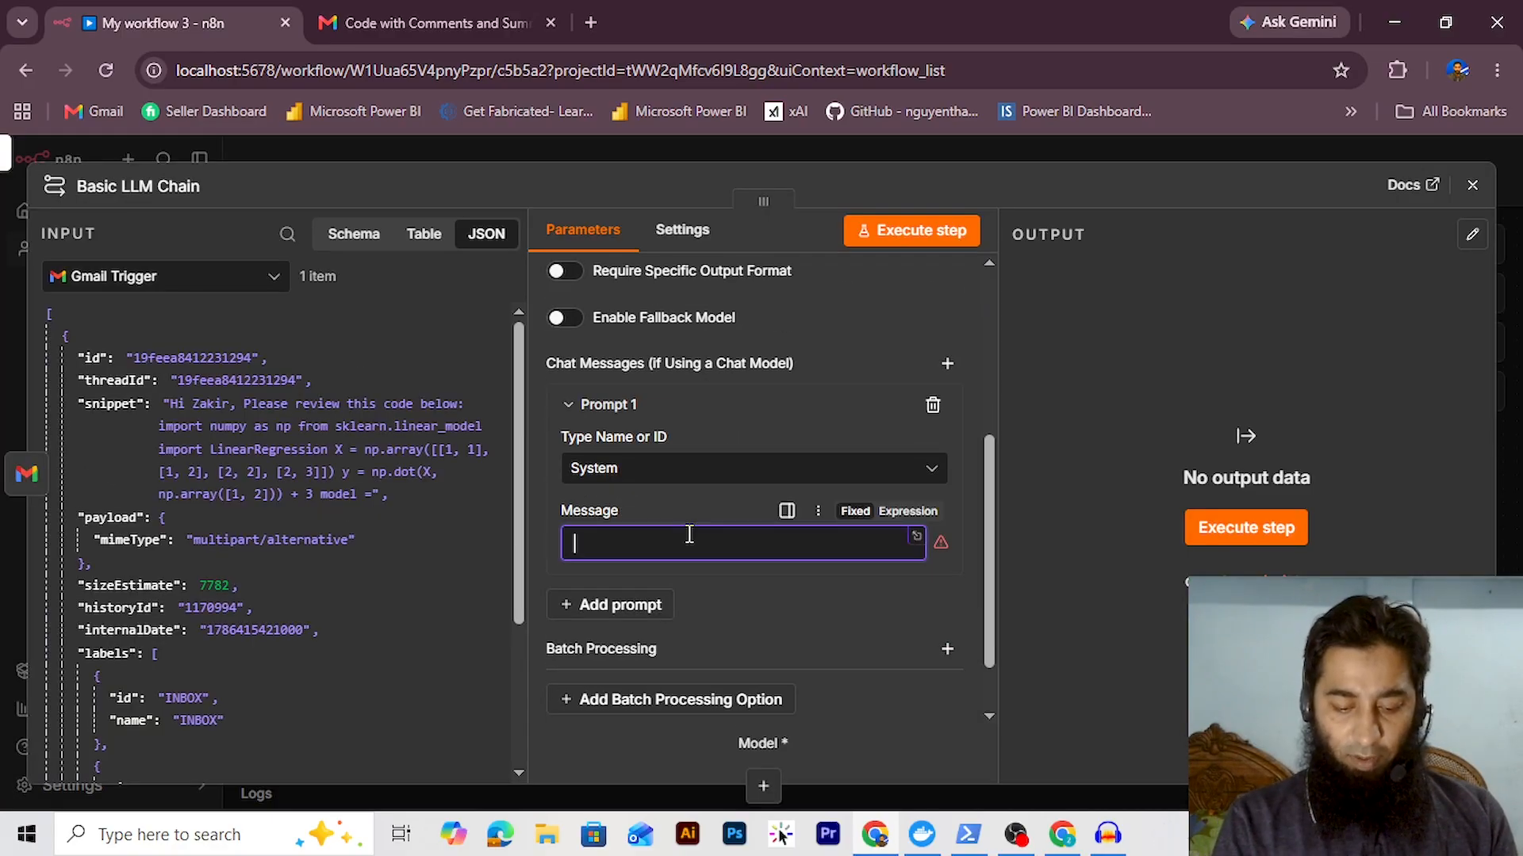
pyautogui.write('You are')
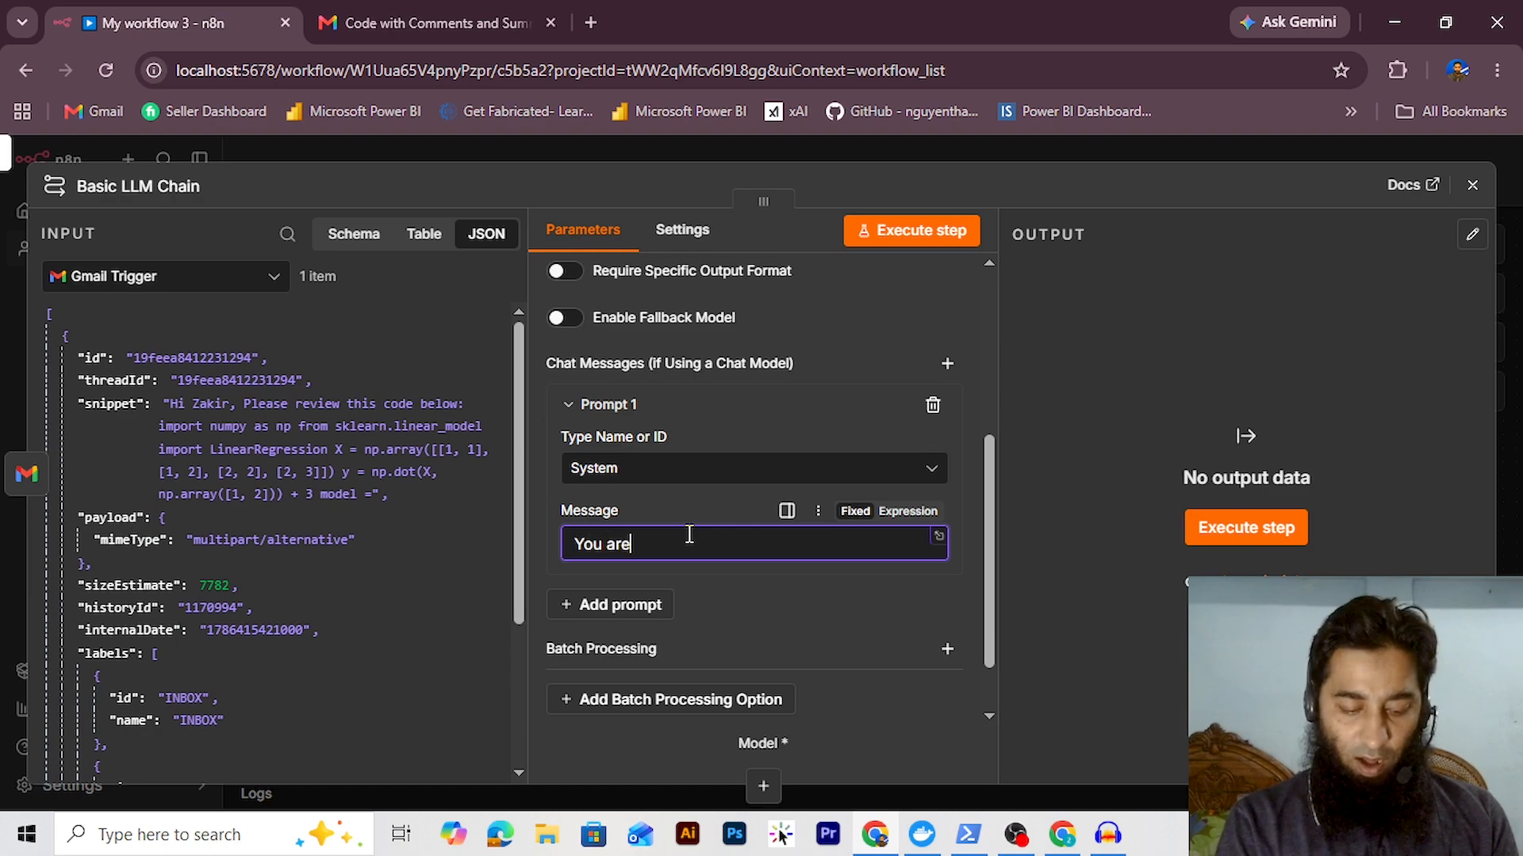
pyautogui.write(' an ex')
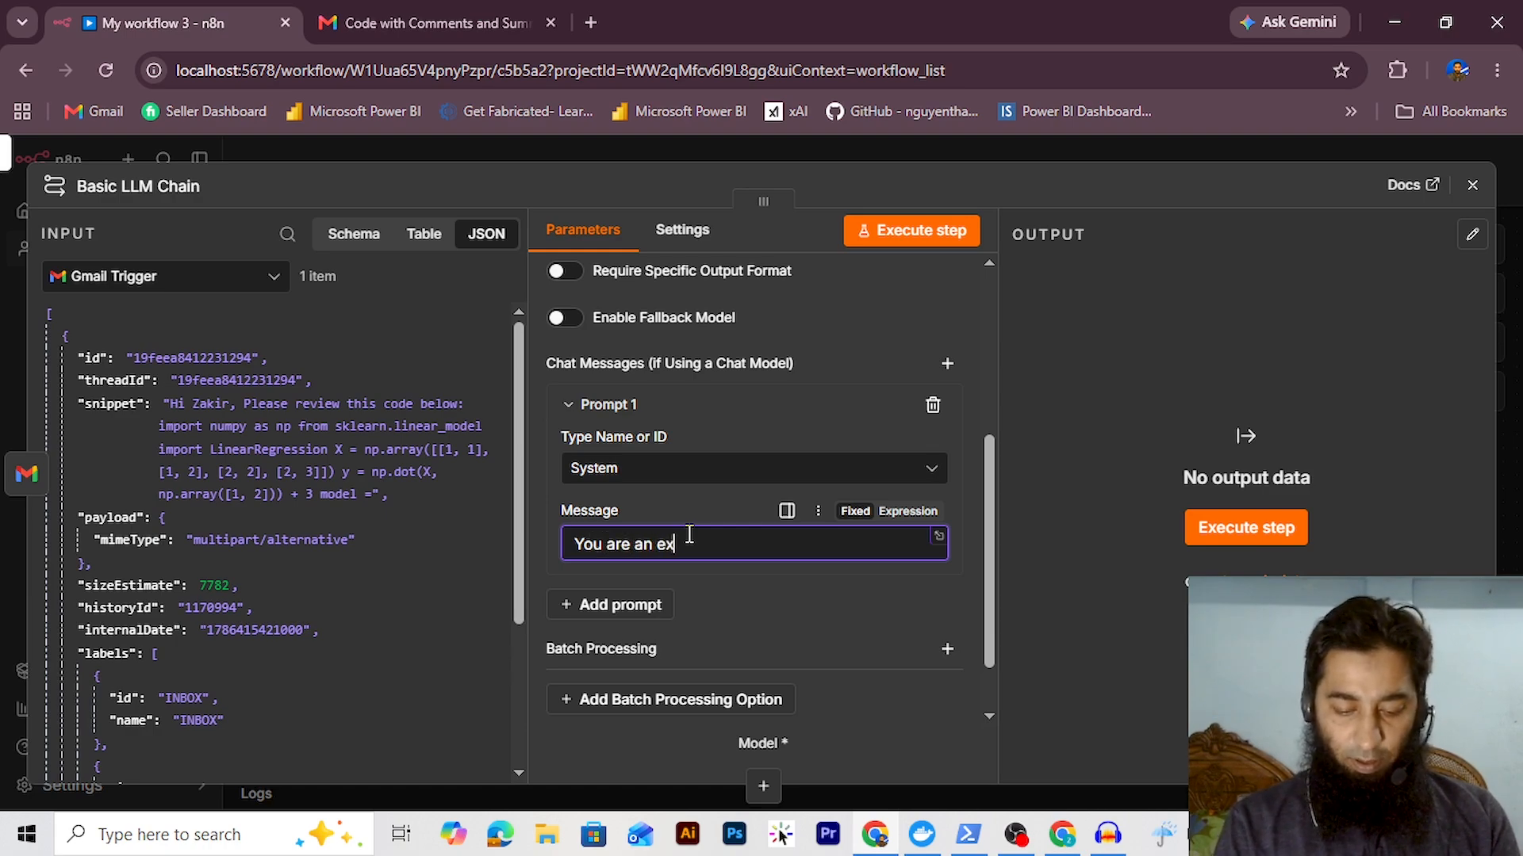
pyautogui.write('pert in pyth')
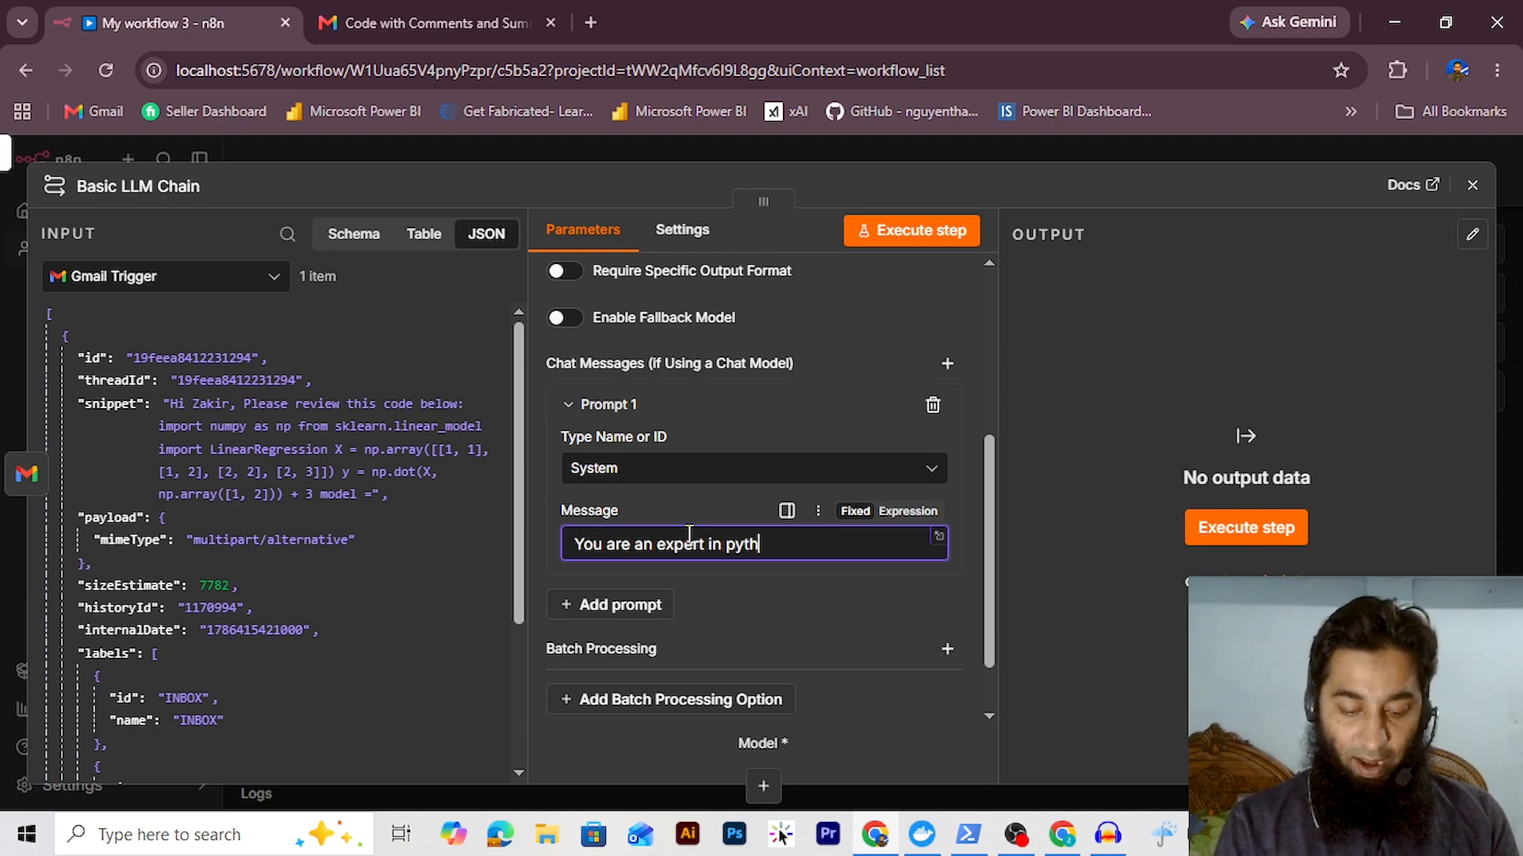
pyautogui.write('on code and in machine learning. Yo')
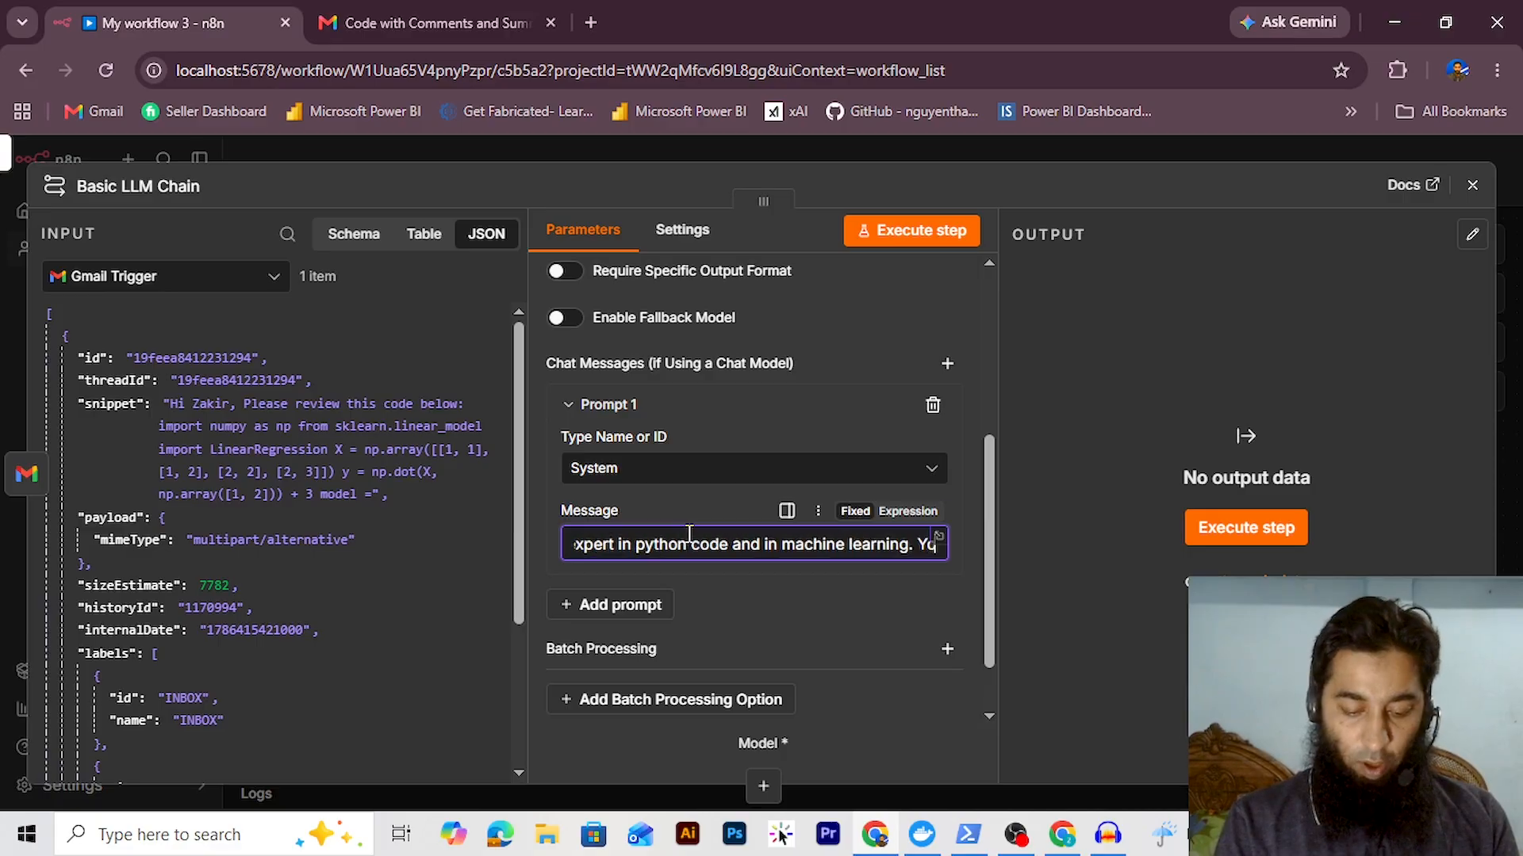
pyautogui.write('u have')
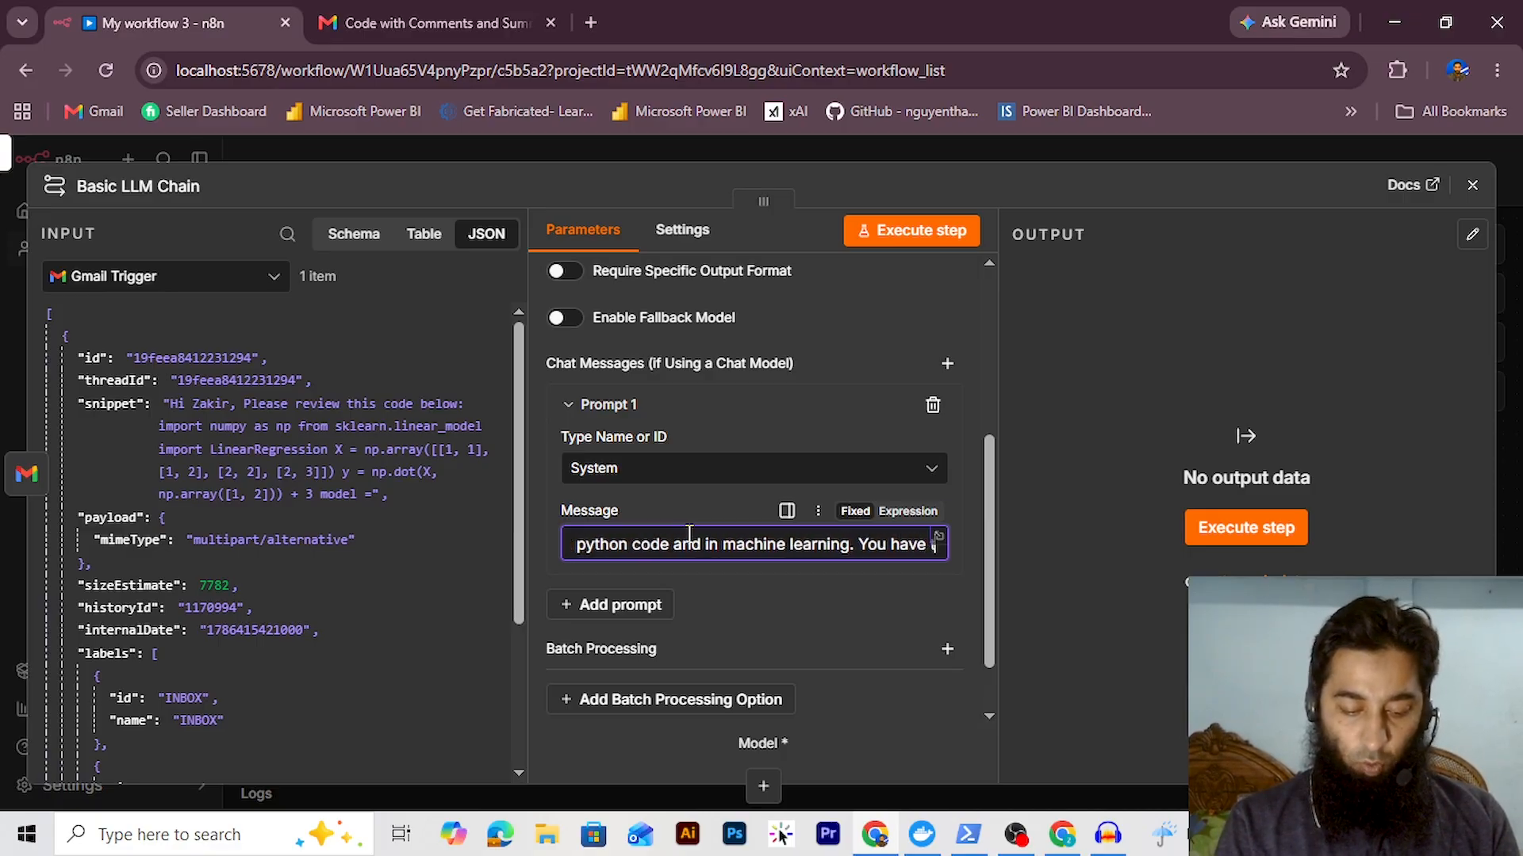
pyautogui.write(' to summarize the code in sim')
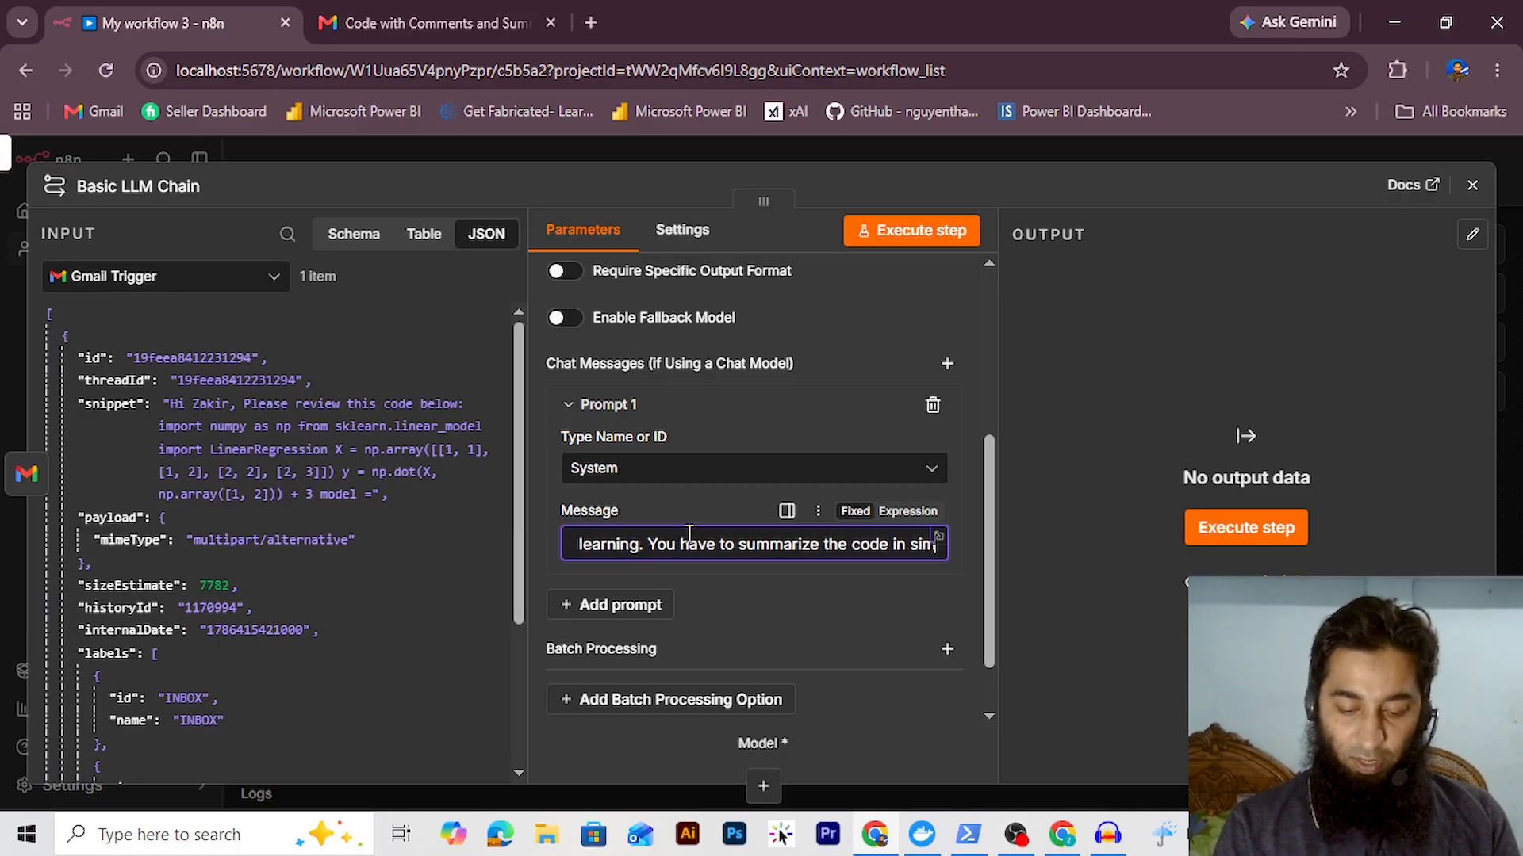
pyautogui.write('ple languages and have')
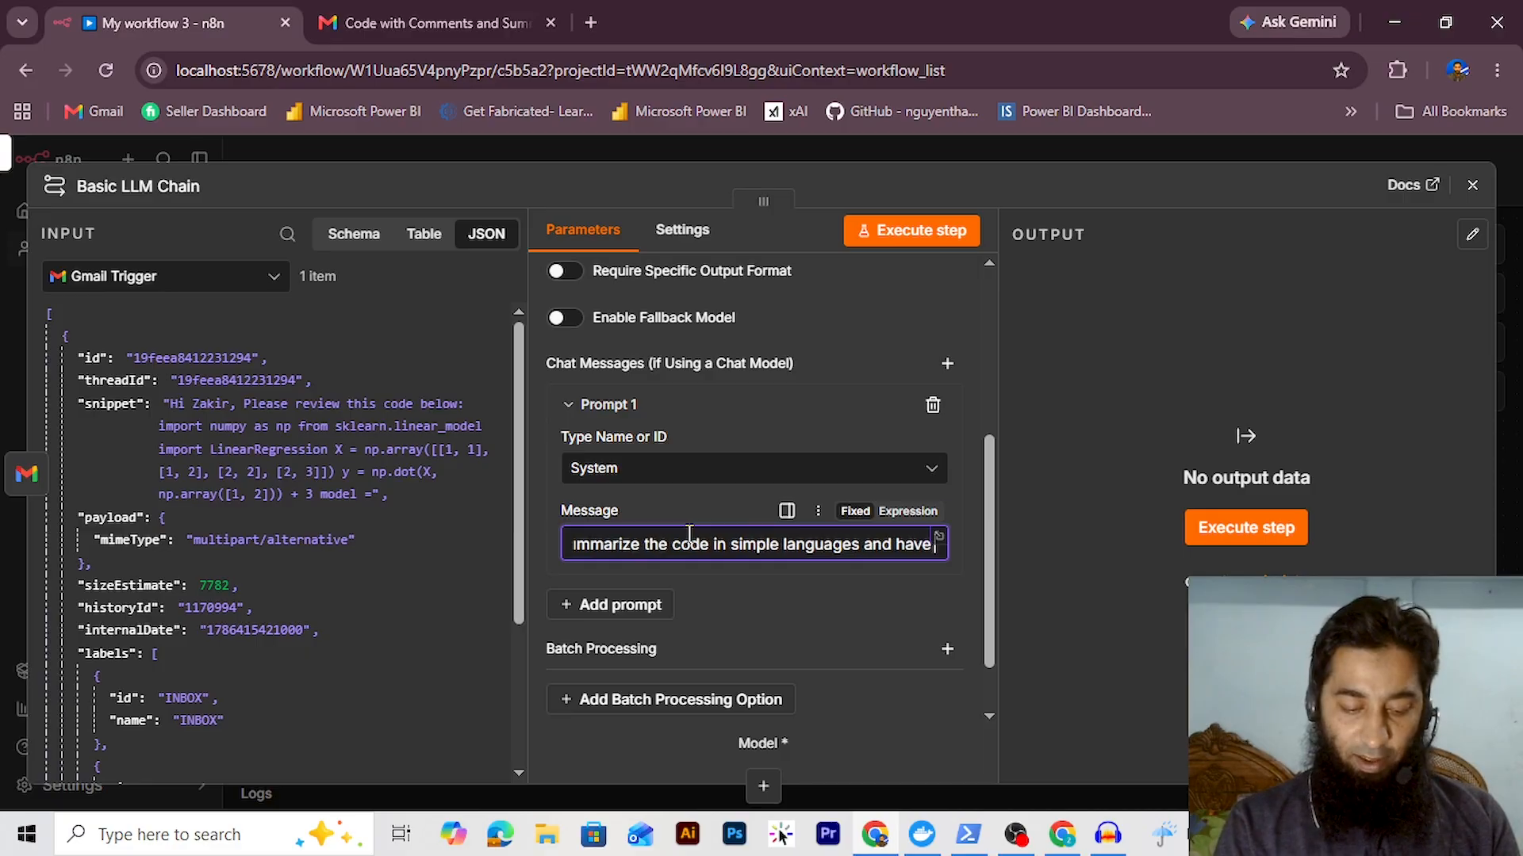
pyautogui.write(' the knack to cover')
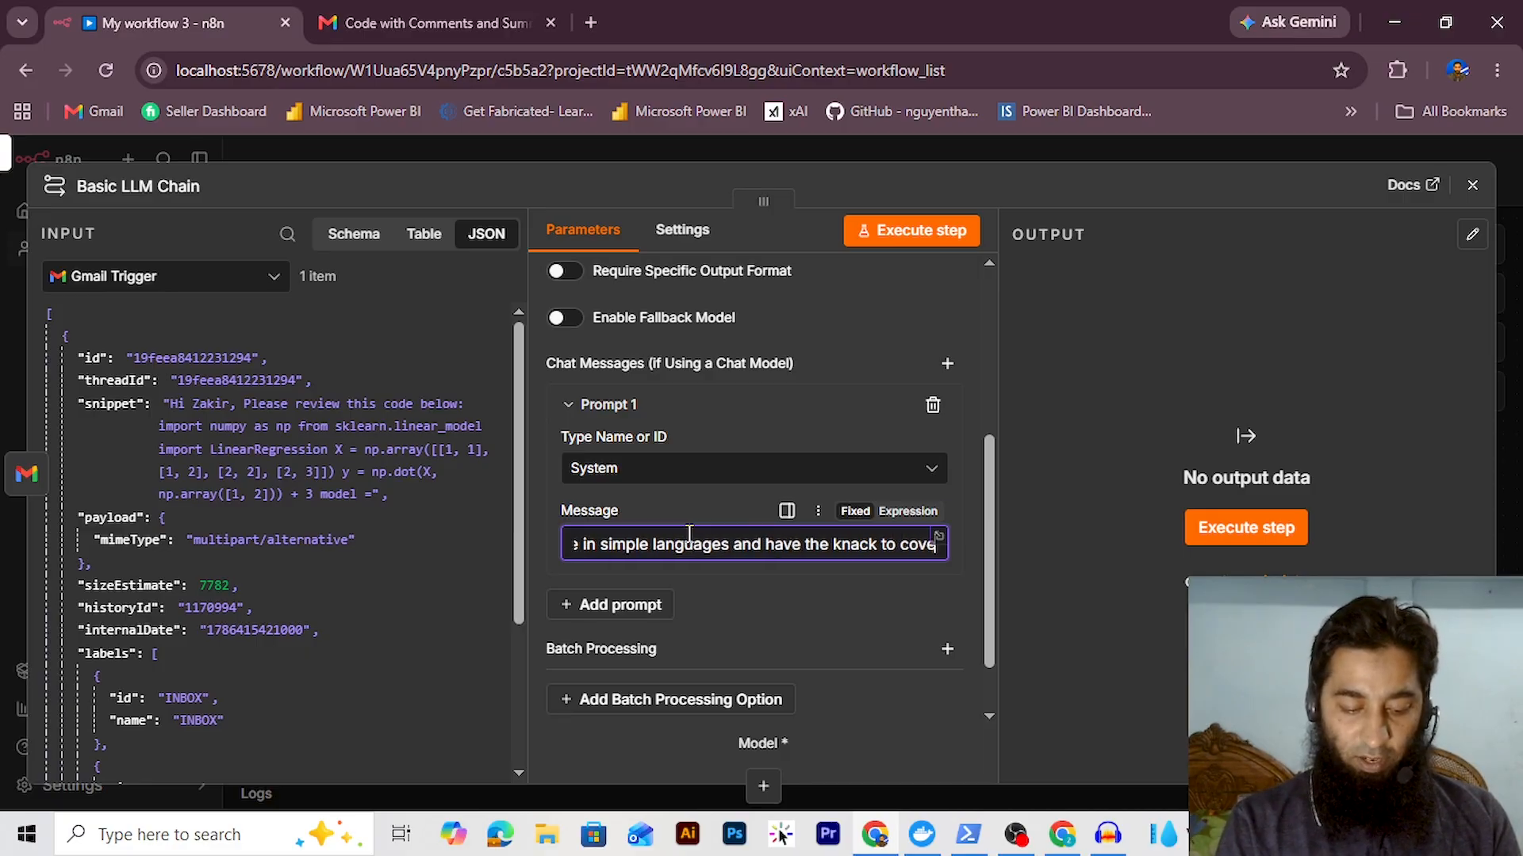
pyautogui.click(1471, 185)
# Select all workflow nodes and shift them up and left on the canvas
pyautogui.moveTo(912, 666); pyautogui.dragTo(451, 401)
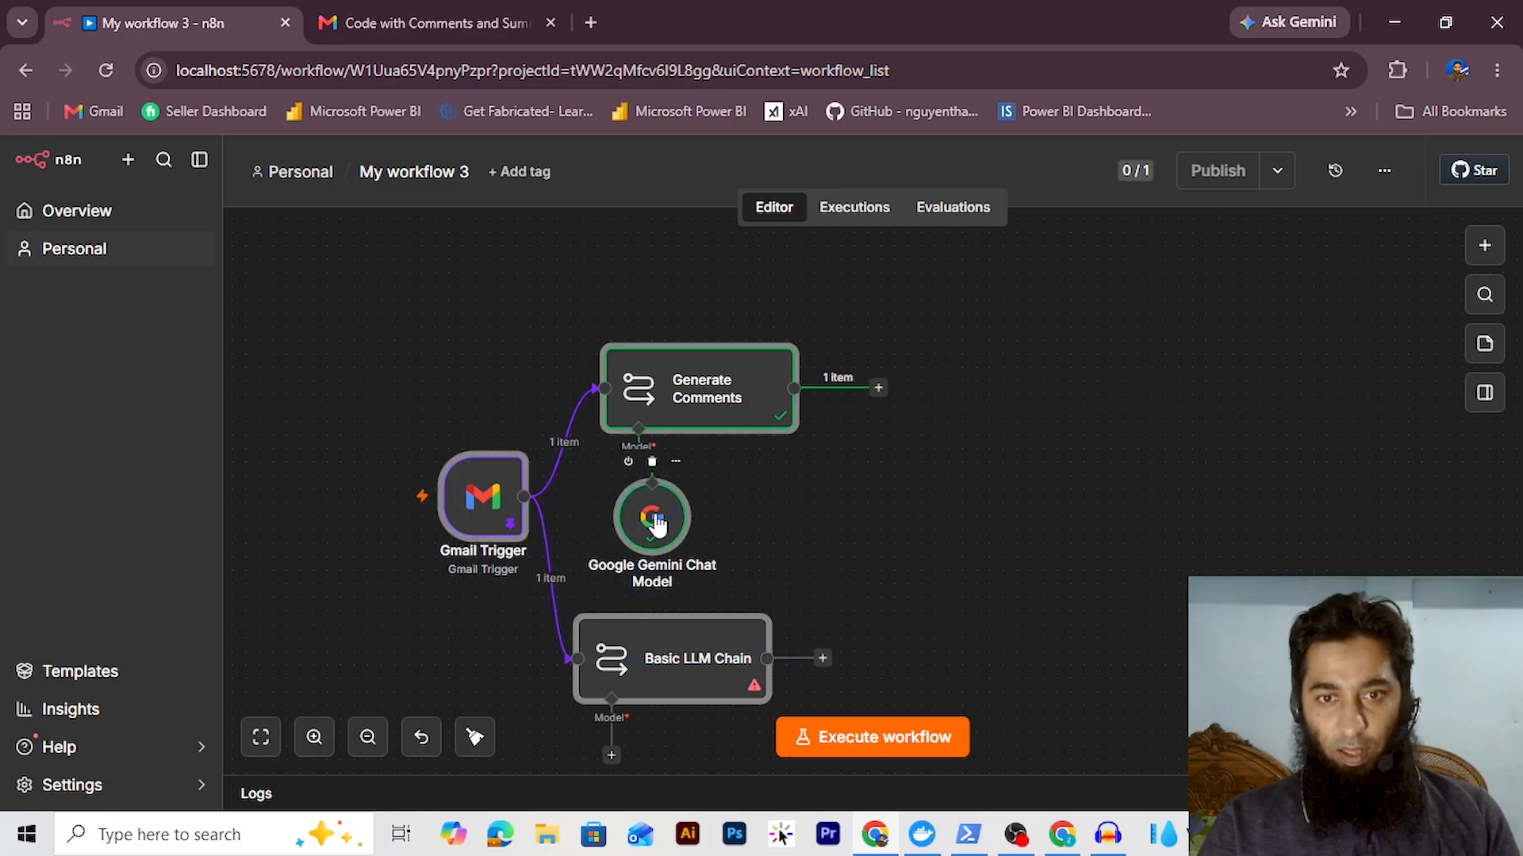
pyautogui.moveTo(649, 515); pyautogui.dragTo(532, 416)
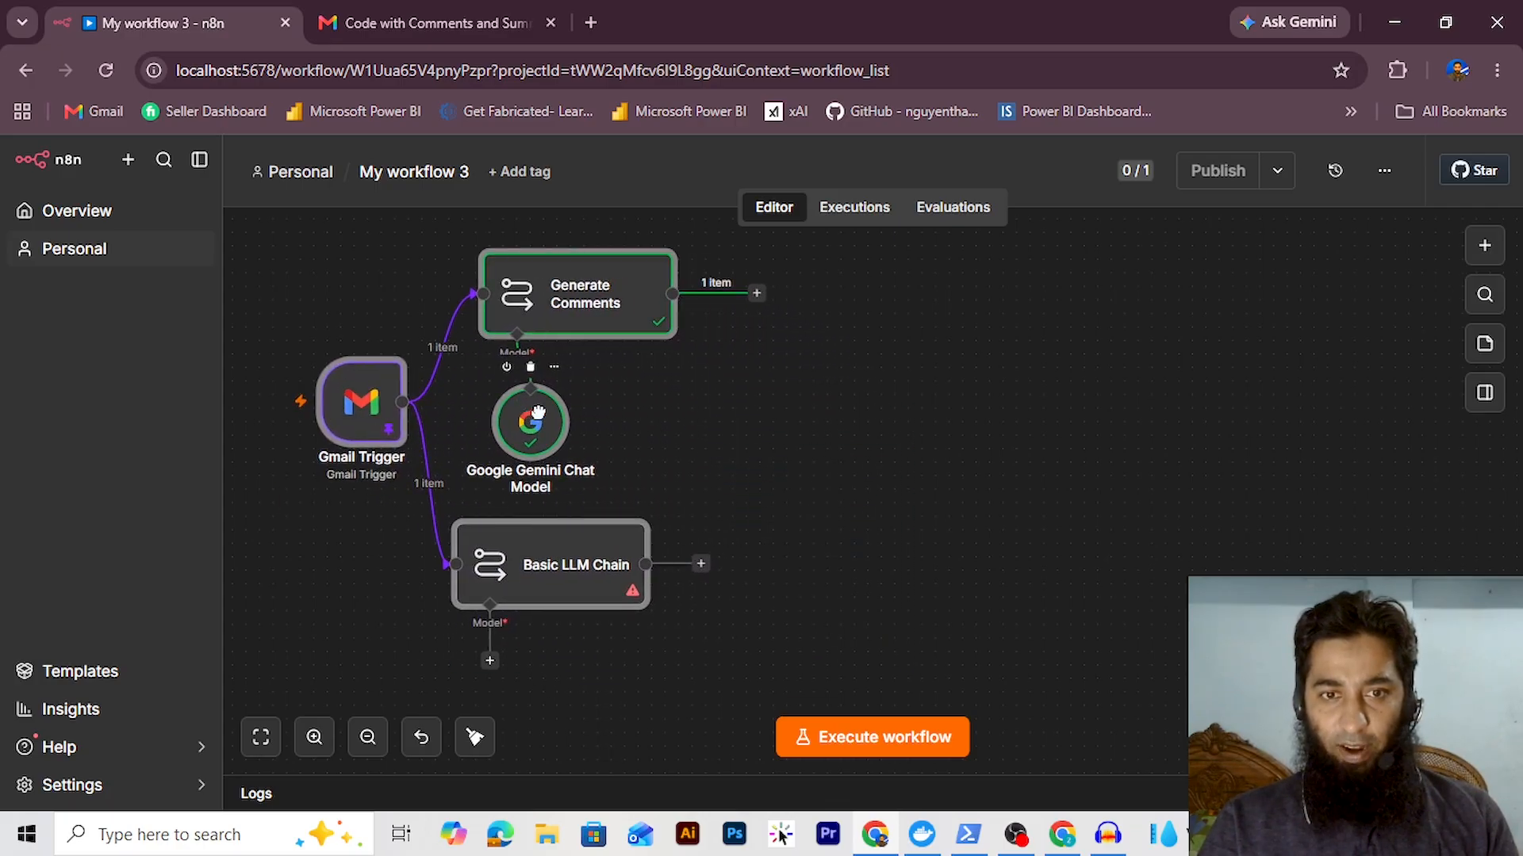
pyautogui.click(736, 481)
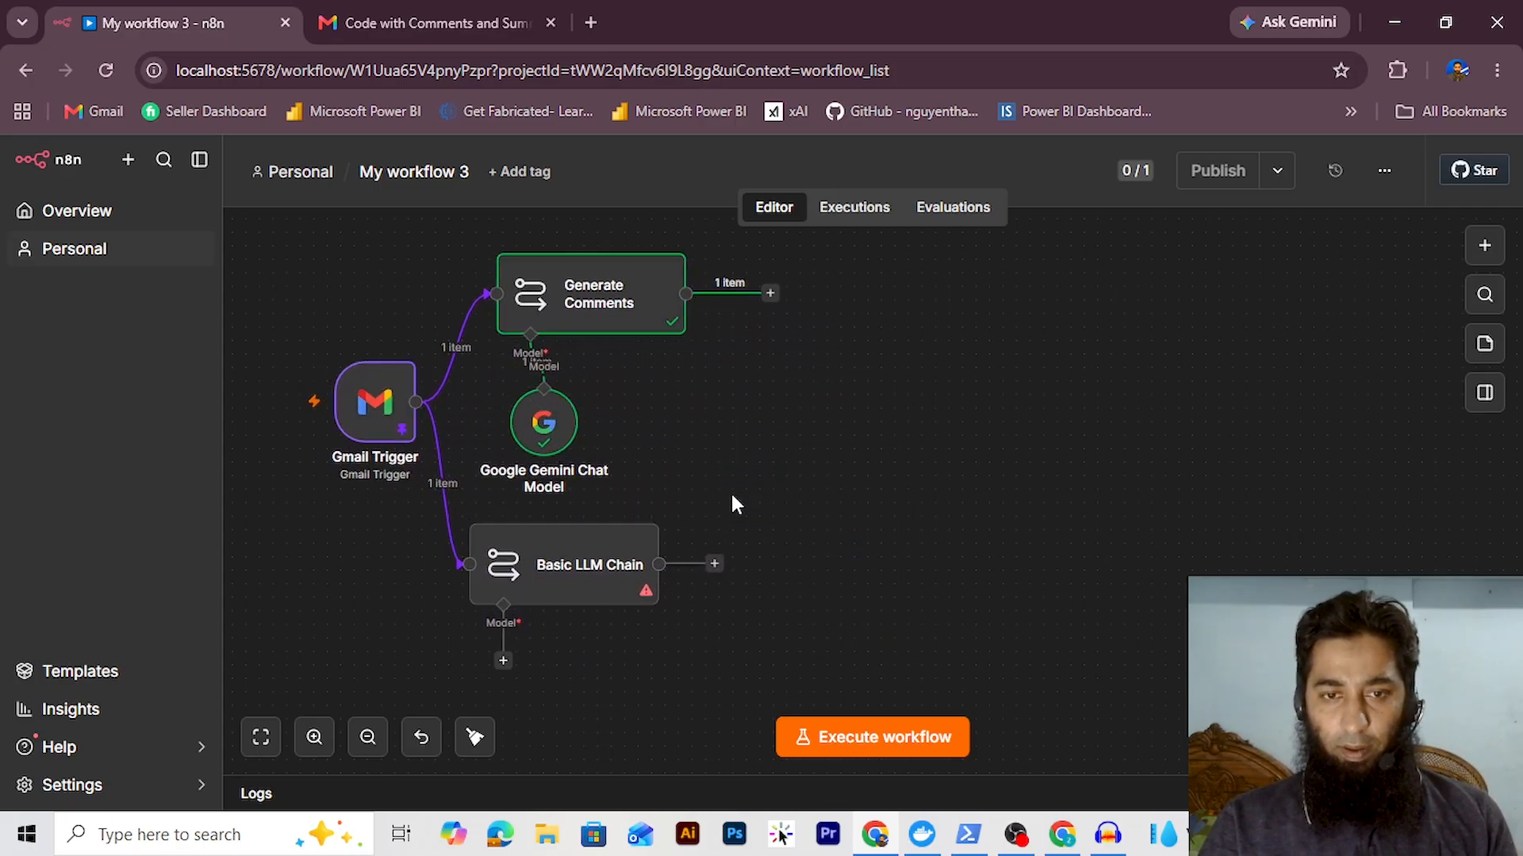
# Attach a second Google Gemini Chat Model to the Basic LLM Chain, placed below it
pyautogui.click(503, 661)
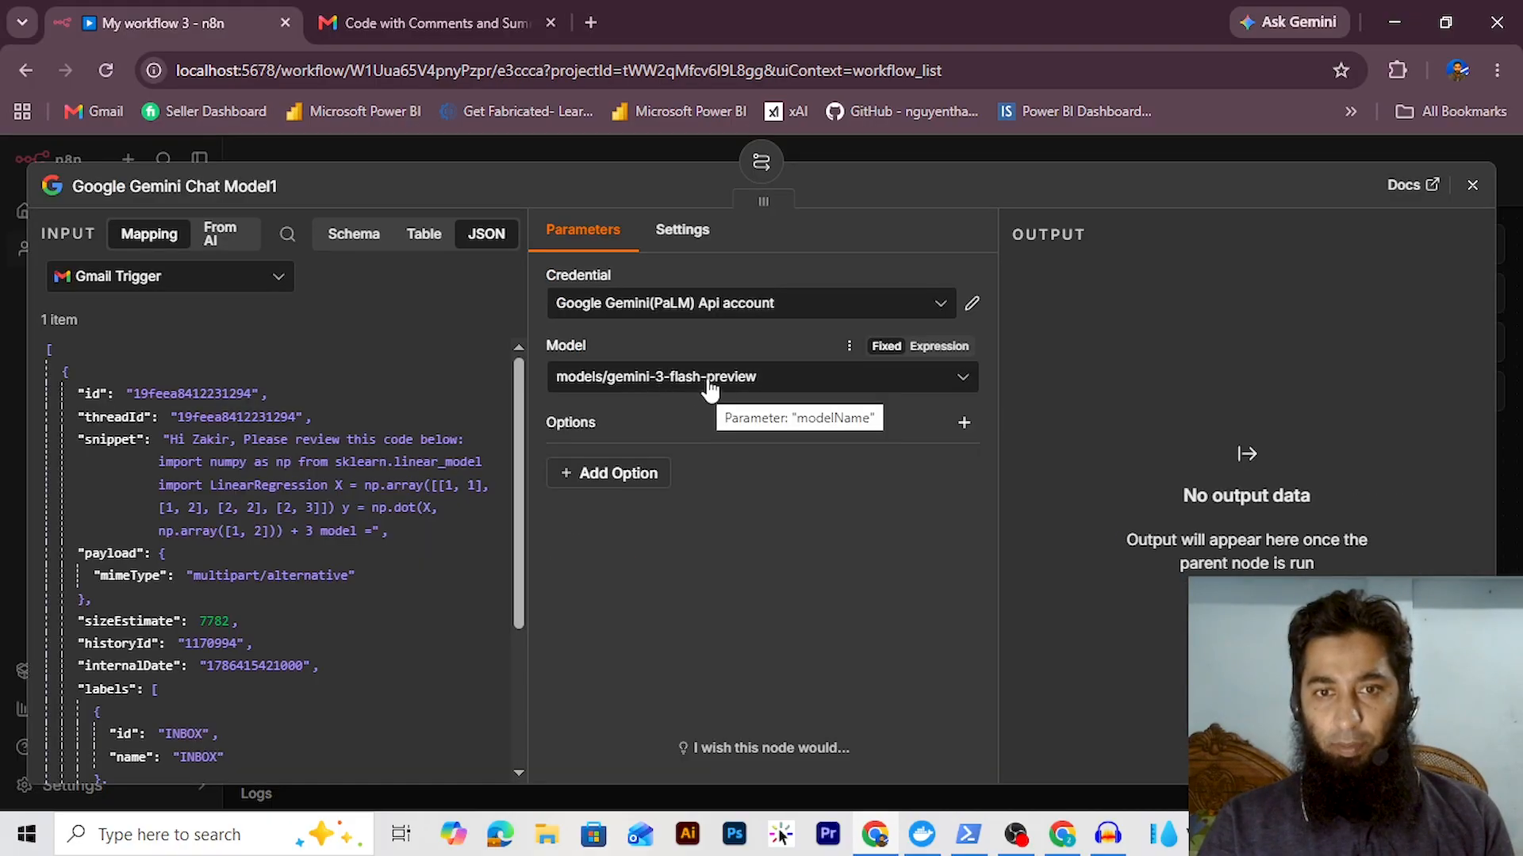
pyautogui.click(1471, 185)
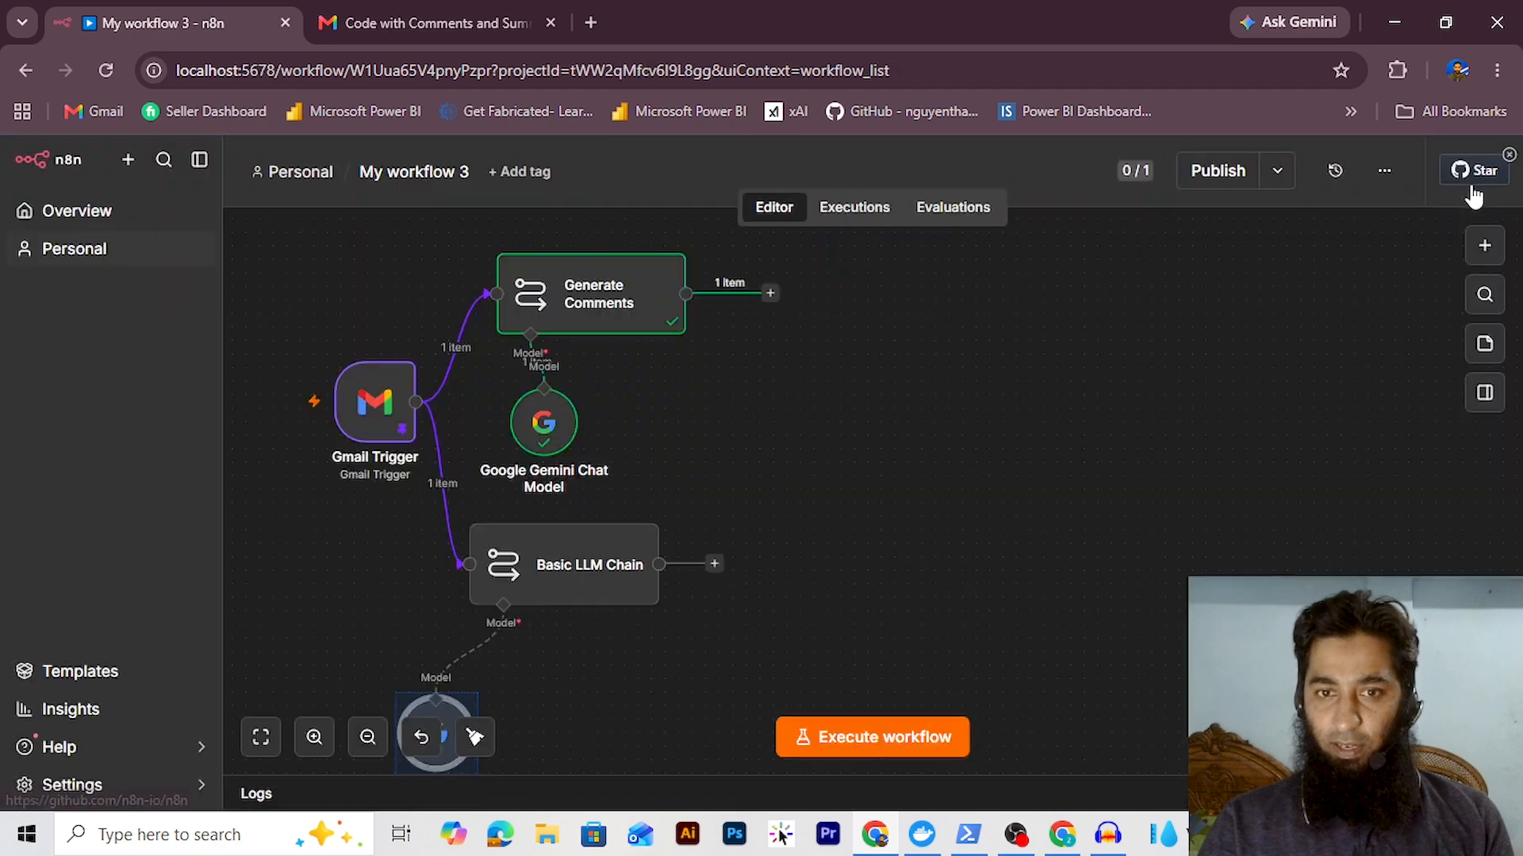
pyautogui.moveTo(436, 698); pyautogui.dragTo(545, 669)
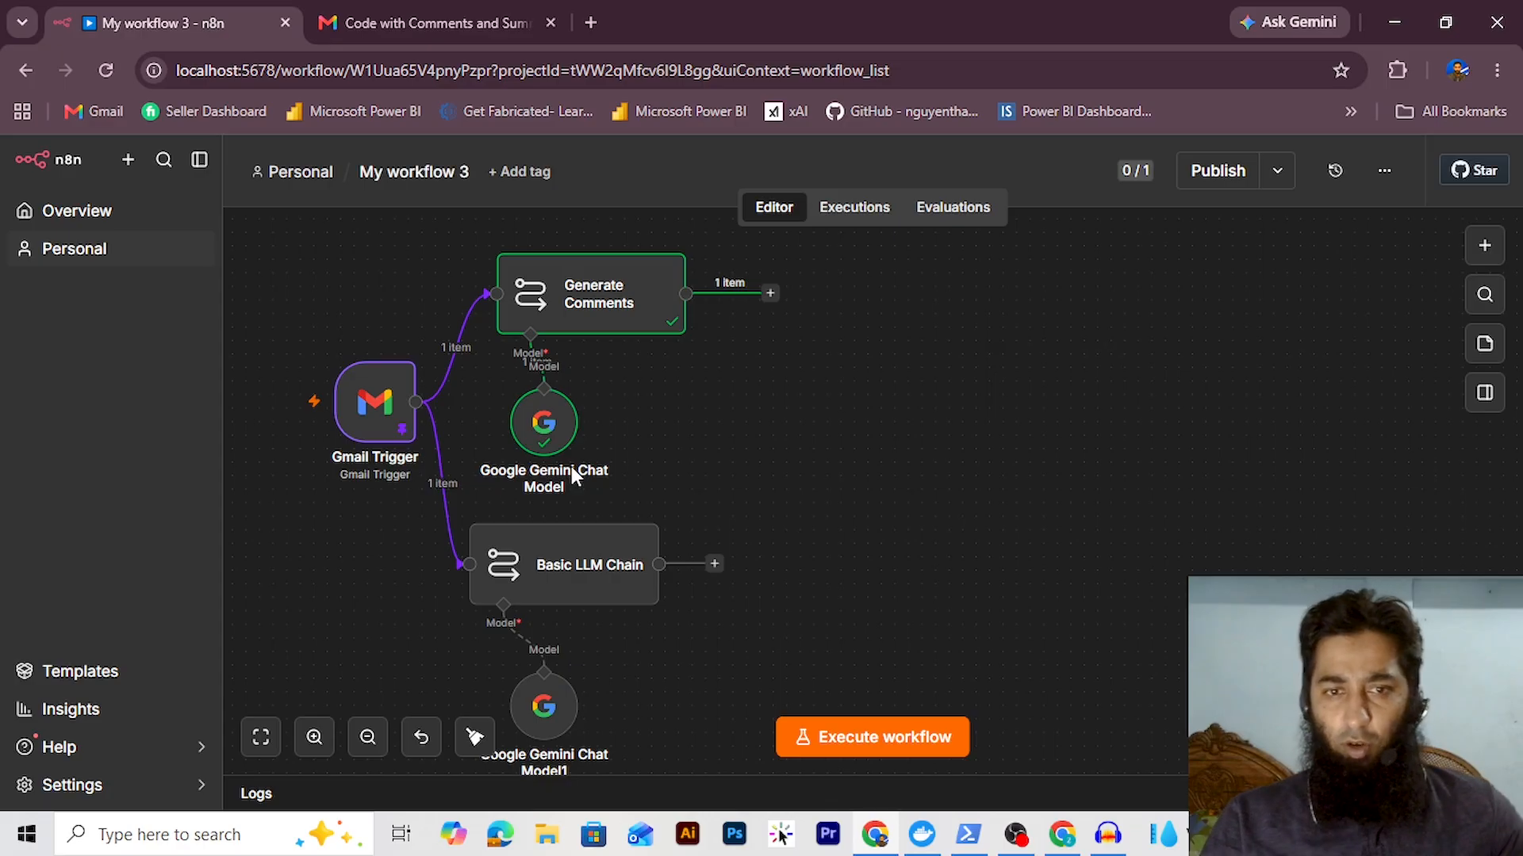
pyautogui.click(572, 564)
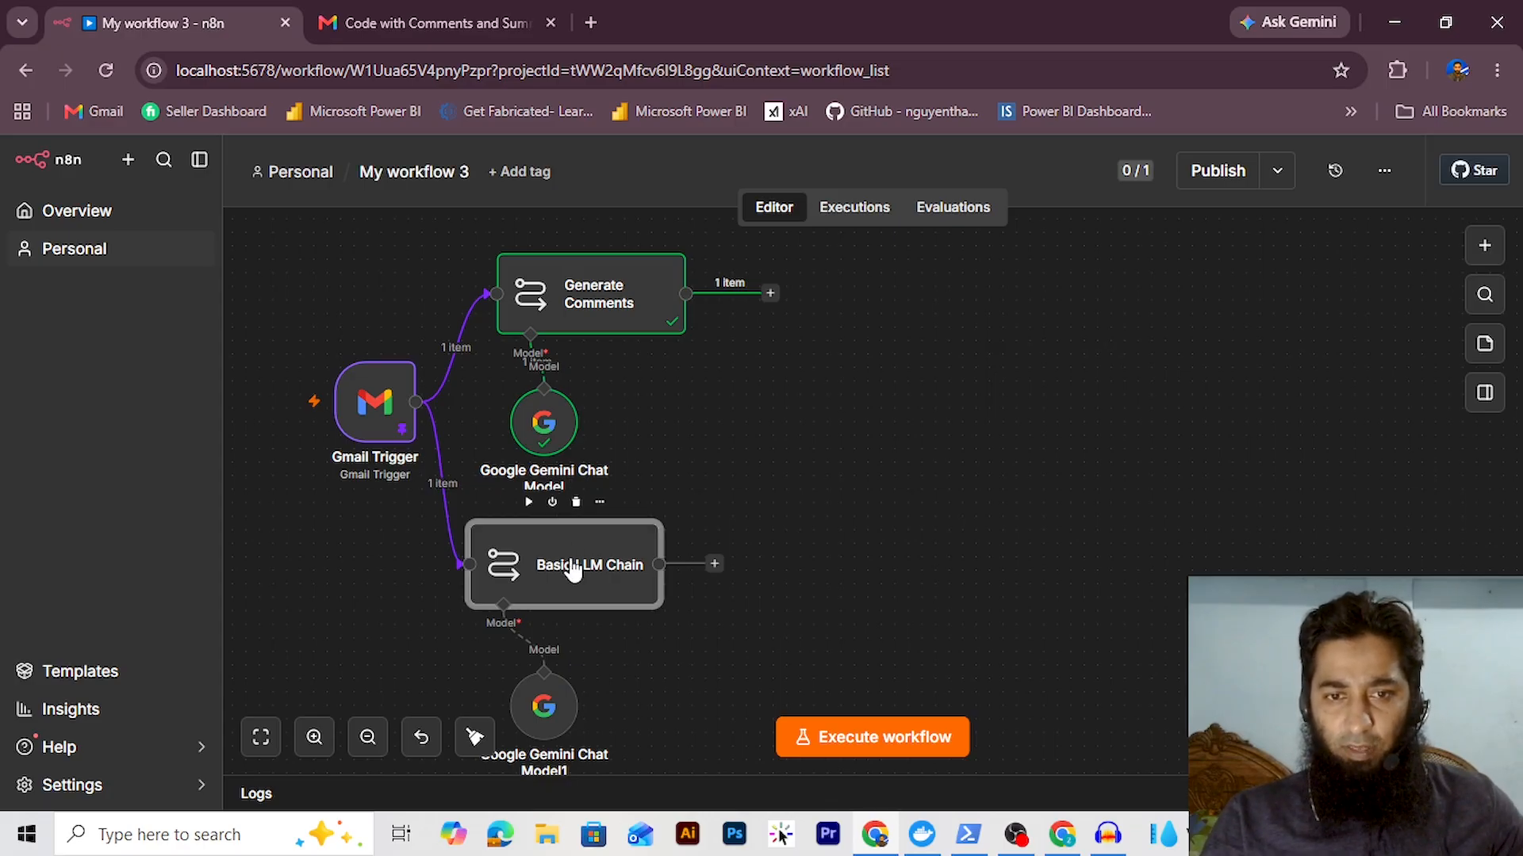
# Rename the Basic LLM Chain node to 'Explanation Generator'
pyautogui.doubleClick(571, 564)
pyautogui.click(156, 184)
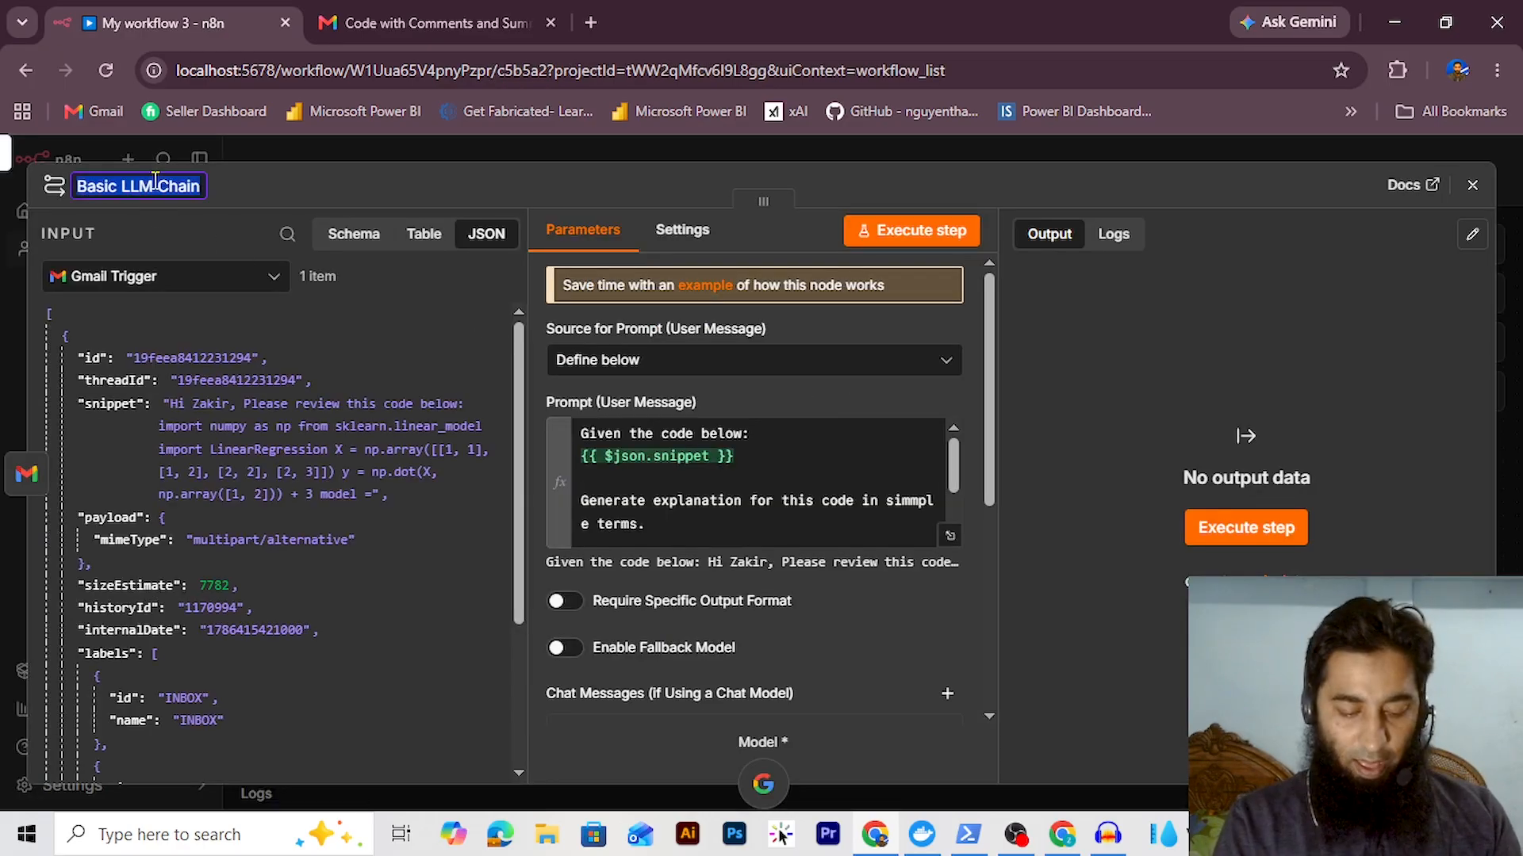
pyautogui.write('Explanation G')
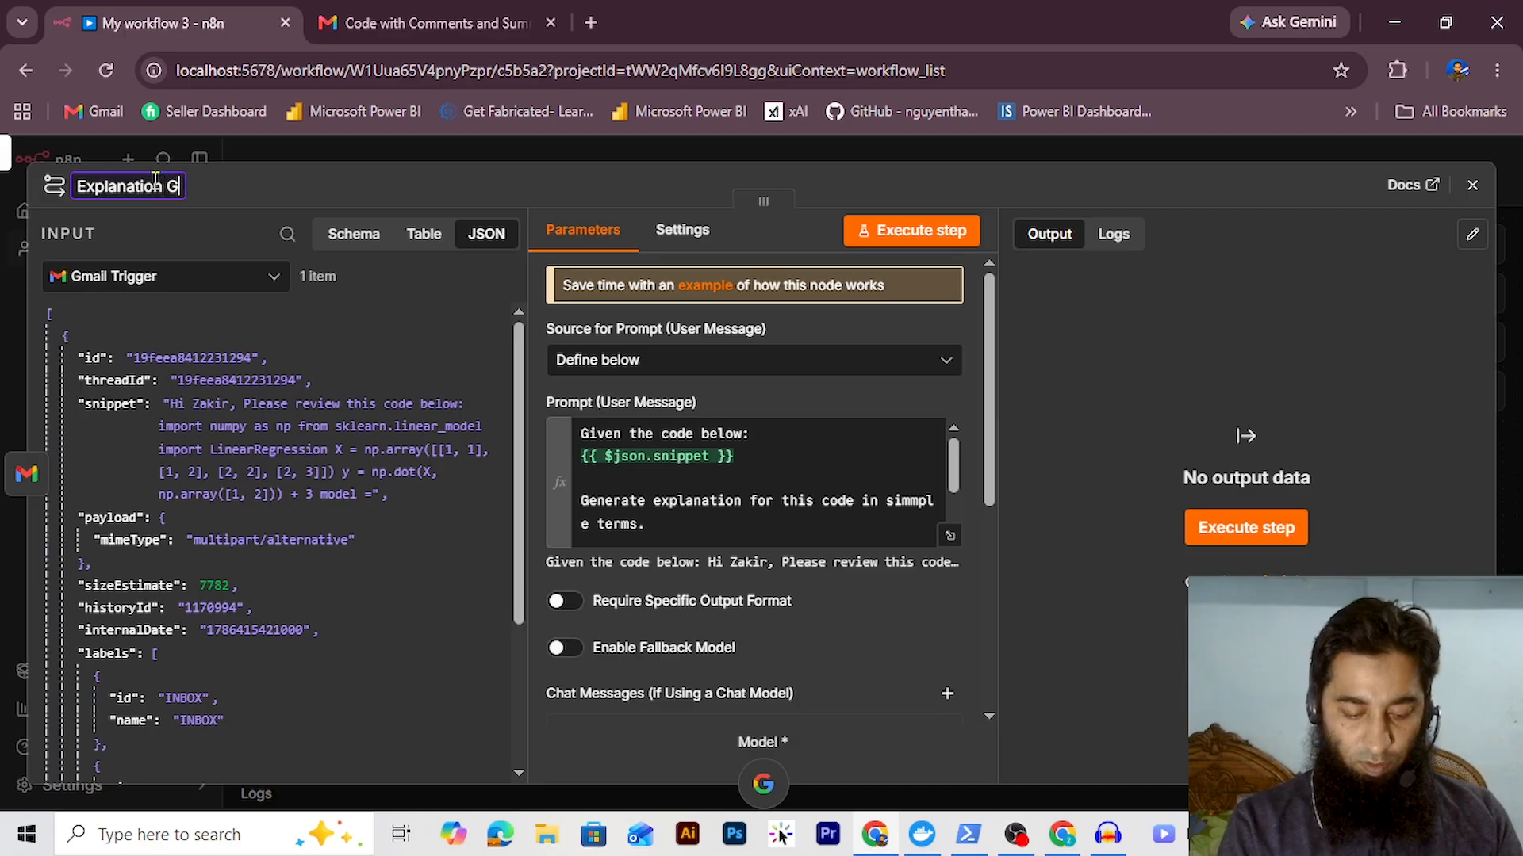
pyautogui.write('enerato')
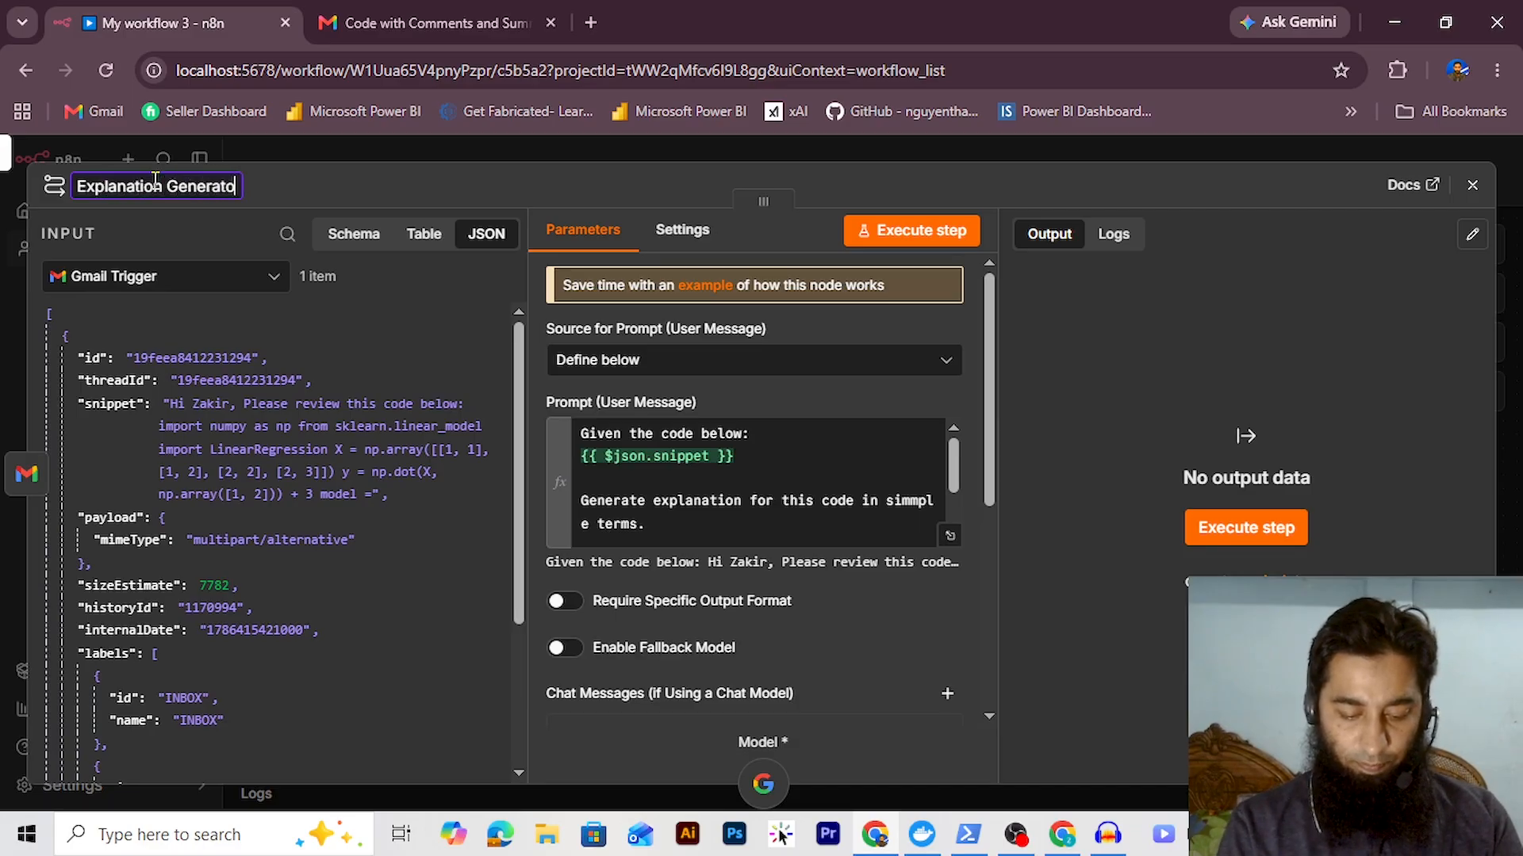
pyautogui.write('r')
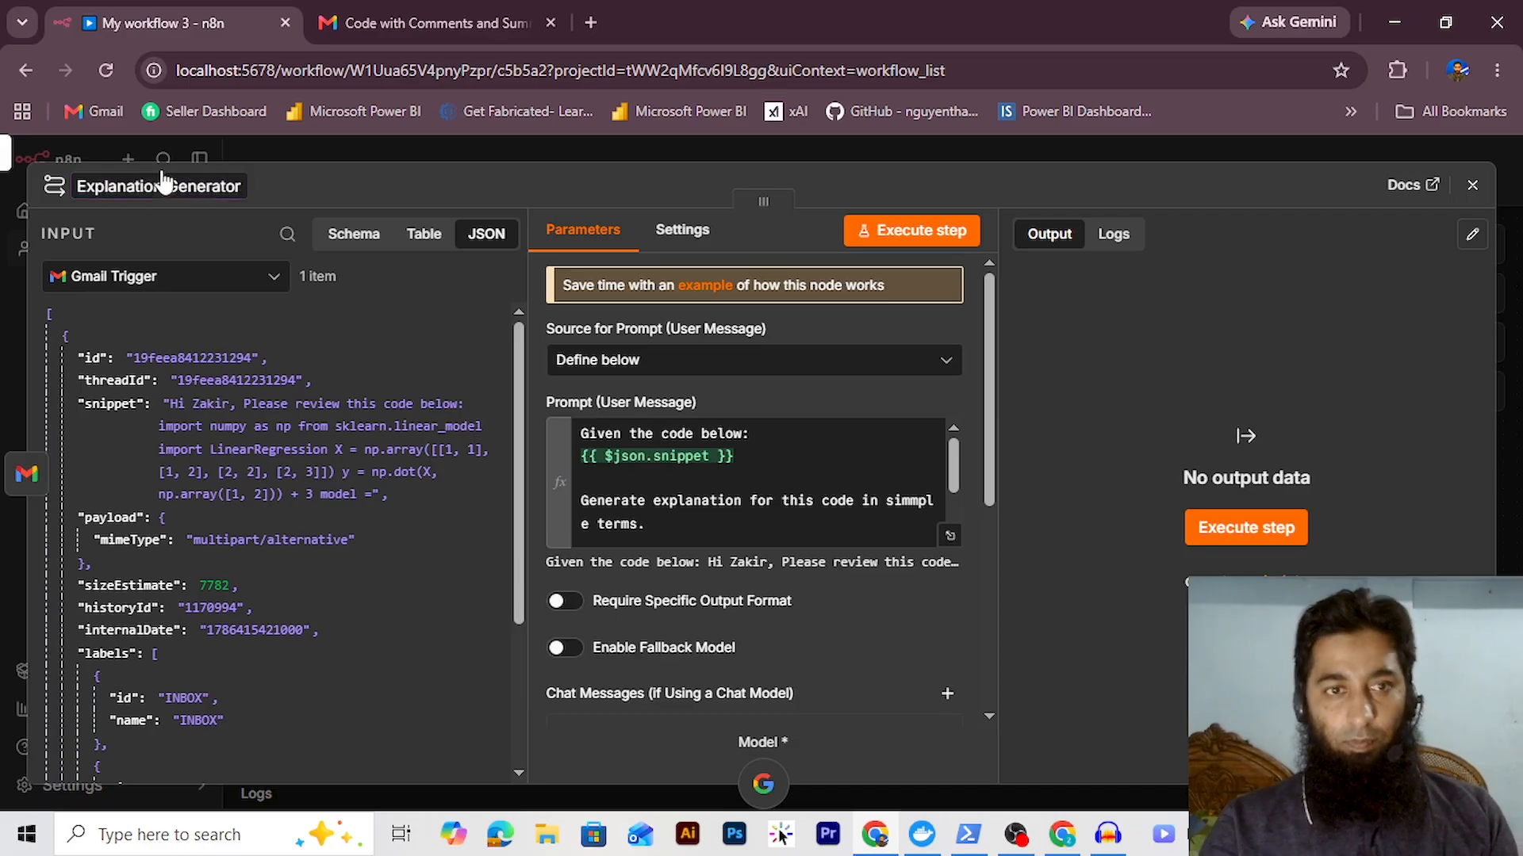
pyautogui.press('Return')
# Run Explanation Generator and pin its code explanation output as test data
pyautogui.click(908, 234)
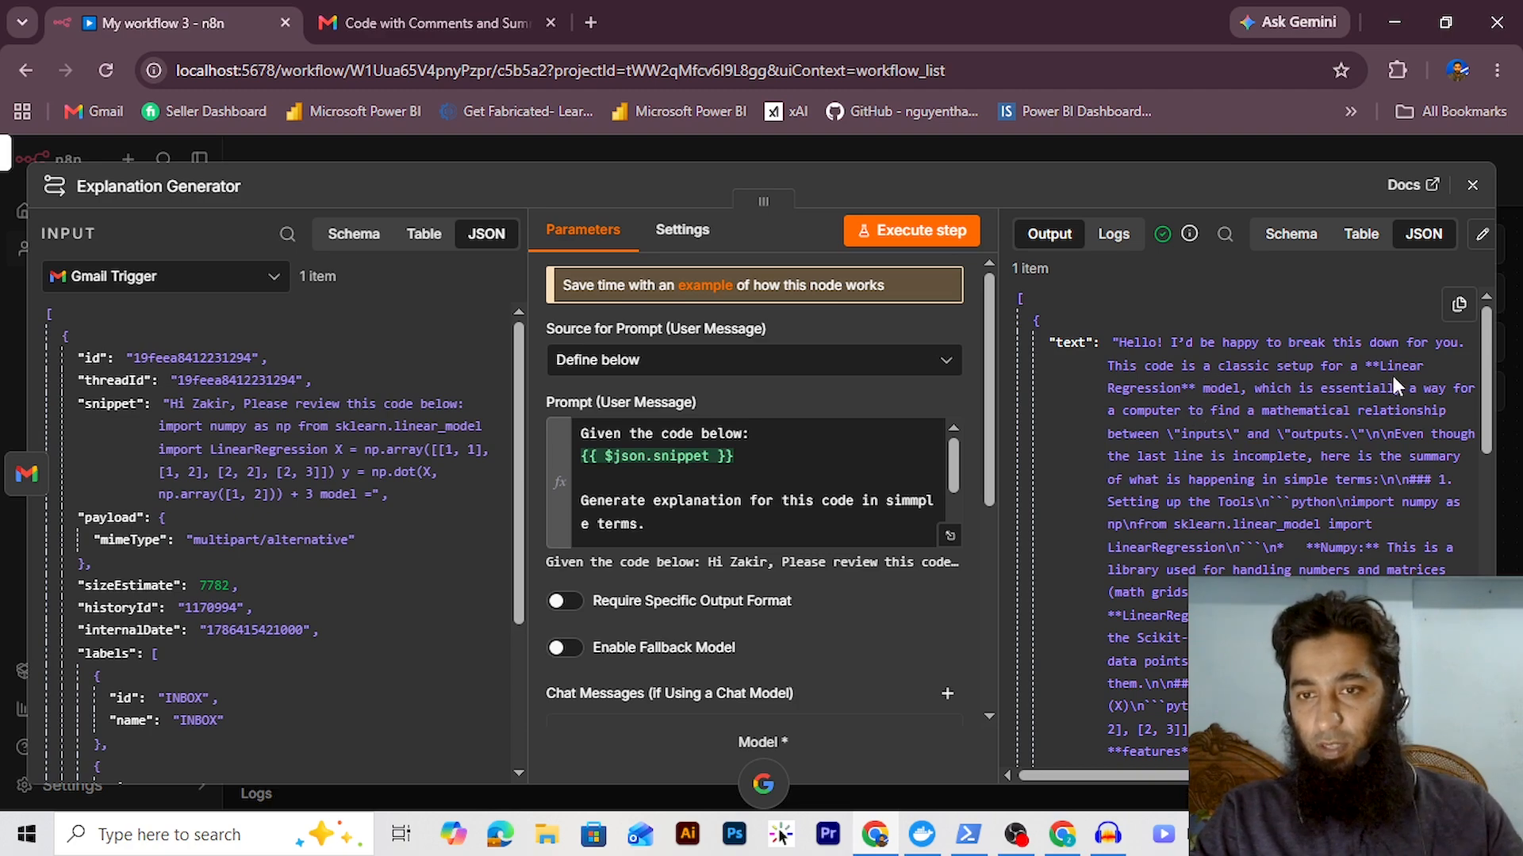
pyautogui.click(1475, 242)
pyautogui.click(1456, 235)
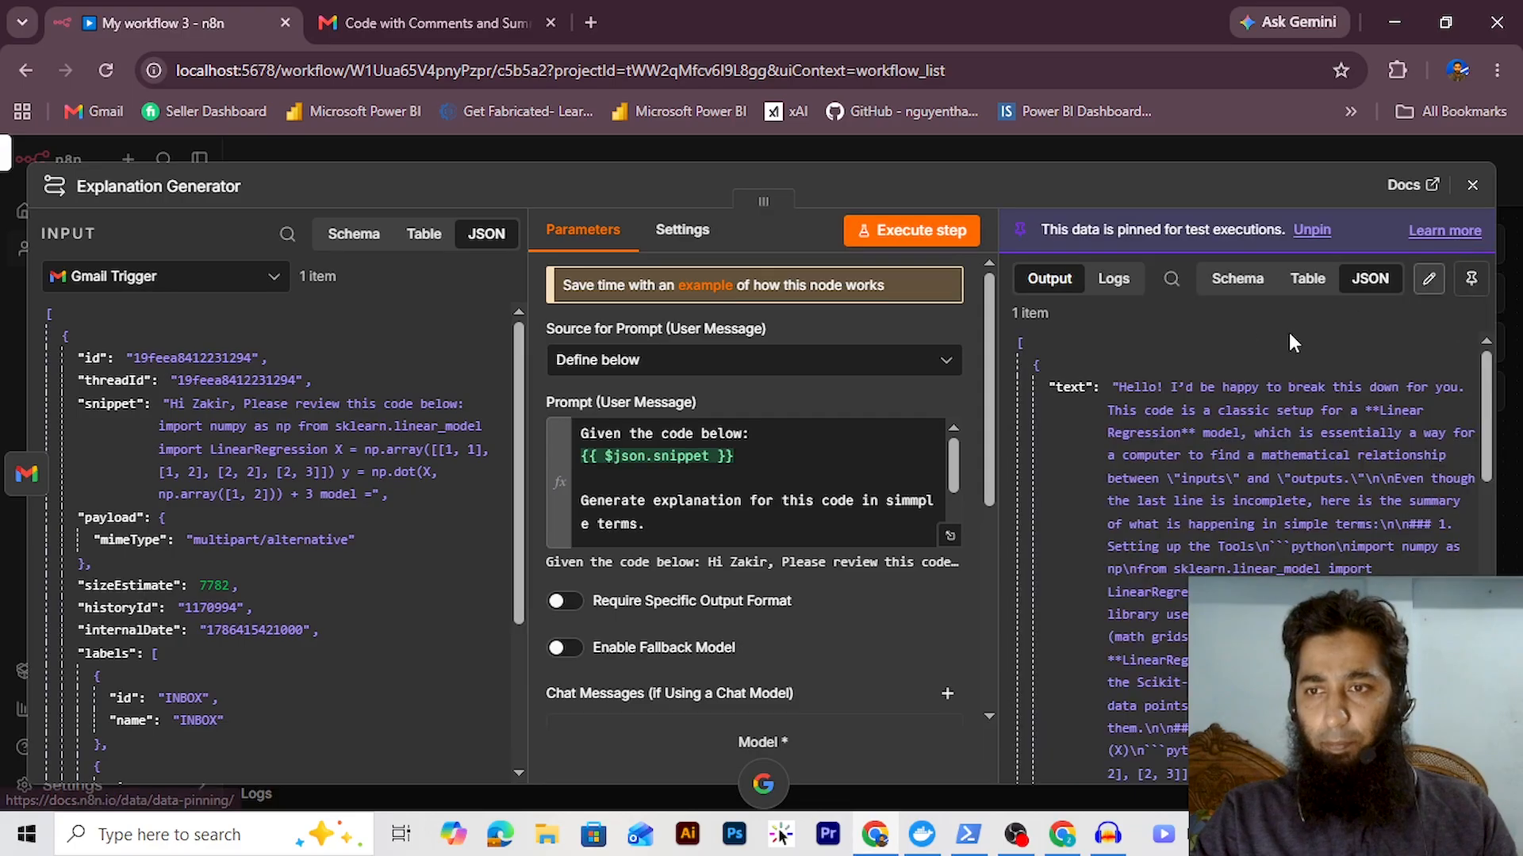
pyautogui.click(1473, 187)
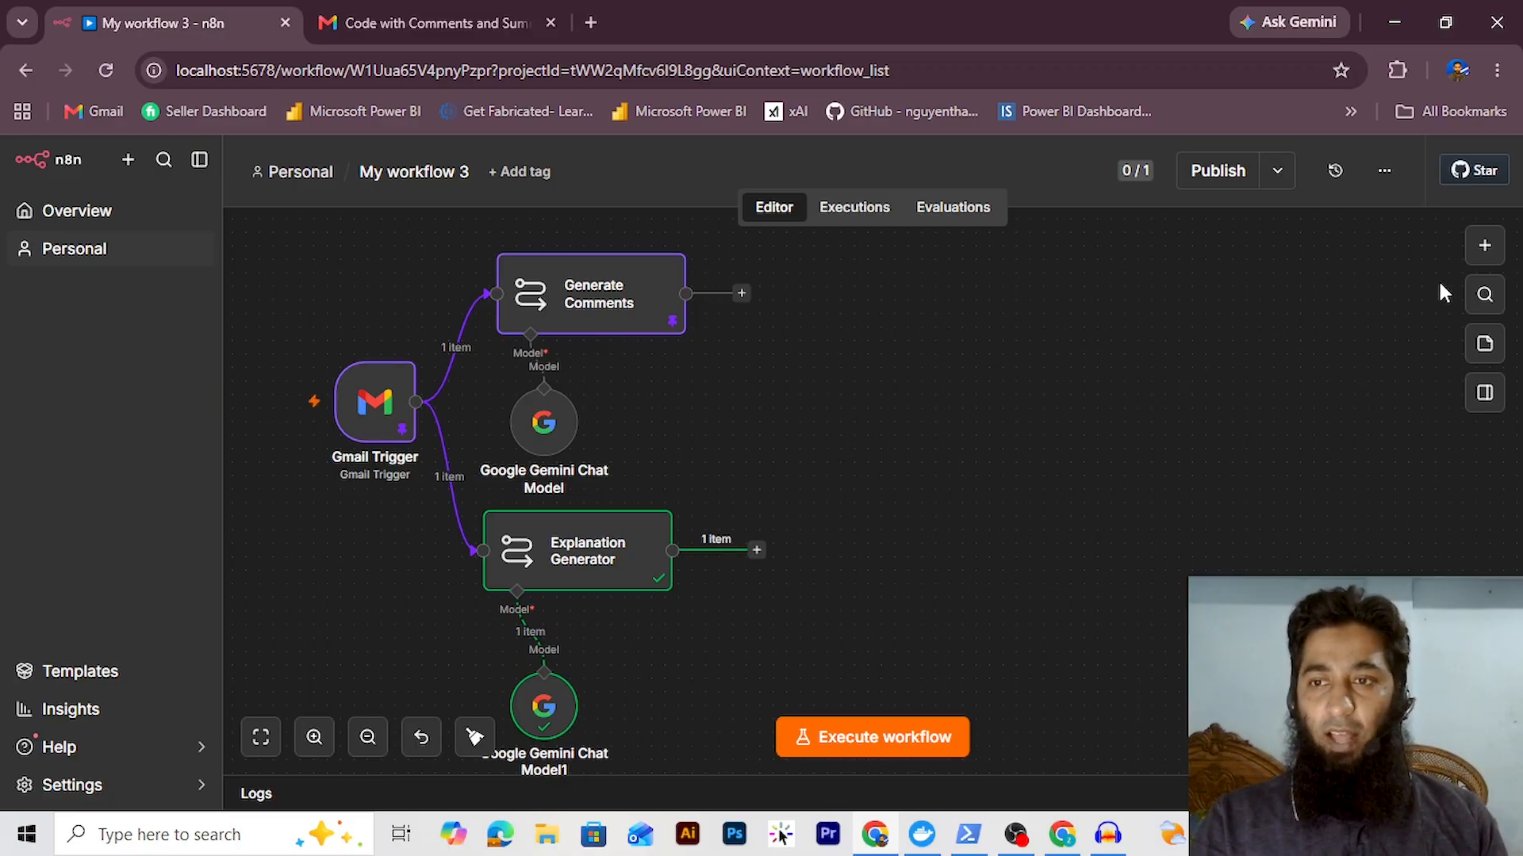
# Add a Merge node fed by Generate Comments (Input 1) and Explanation Generator (Input 2)
pyautogui.click(1485, 246)
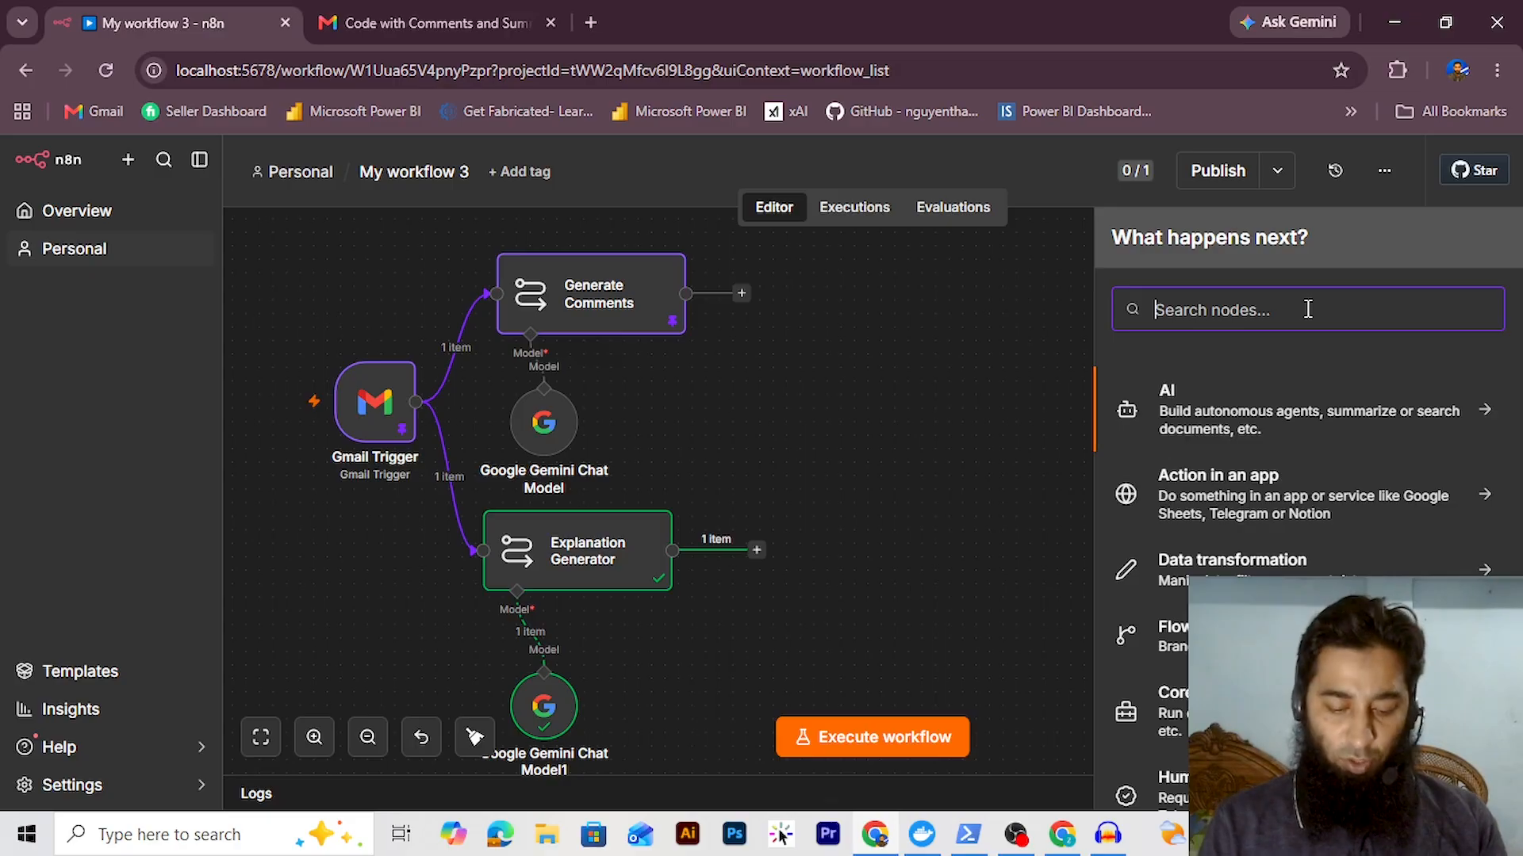
pyautogui.write('merge')
pyautogui.click(1205, 424)
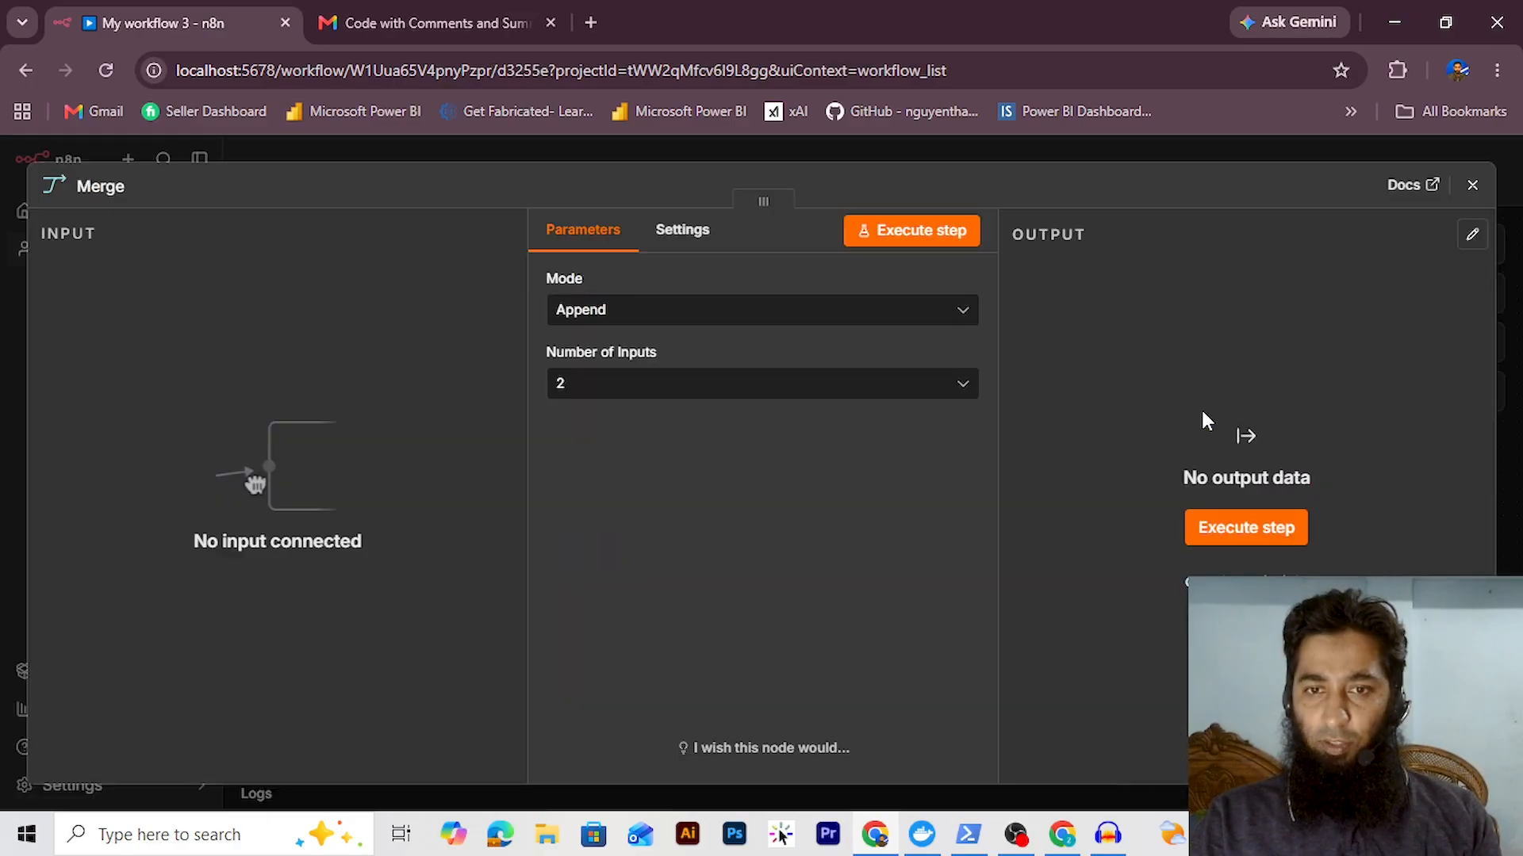
pyautogui.click(1468, 187)
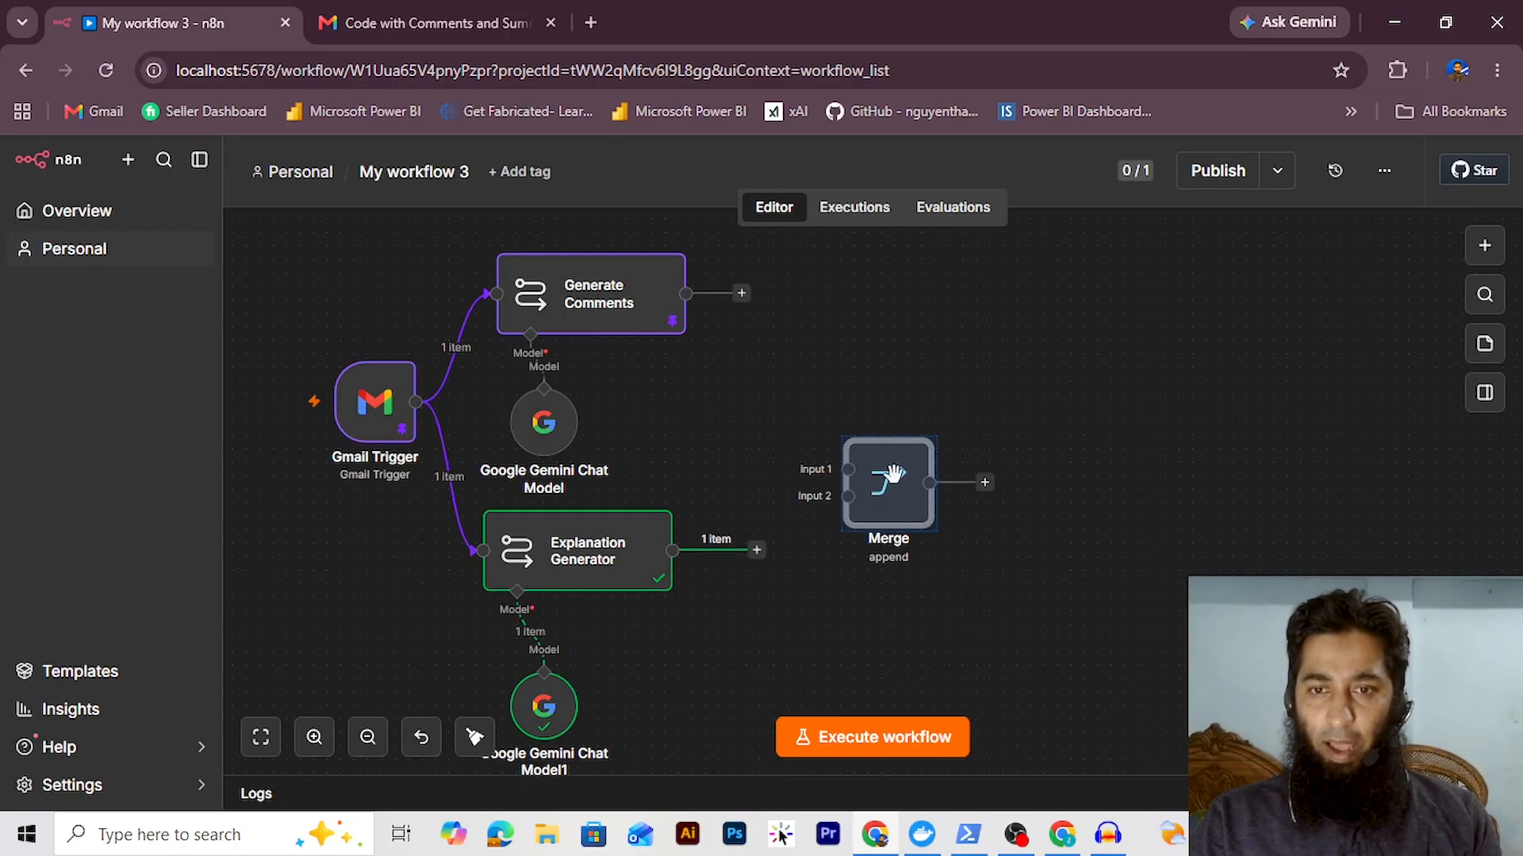
pyautogui.moveTo(896, 483); pyautogui.dragTo(896, 469)
pyautogui.moveTo(686, 293); pyautogui.dragTo(830, 454)
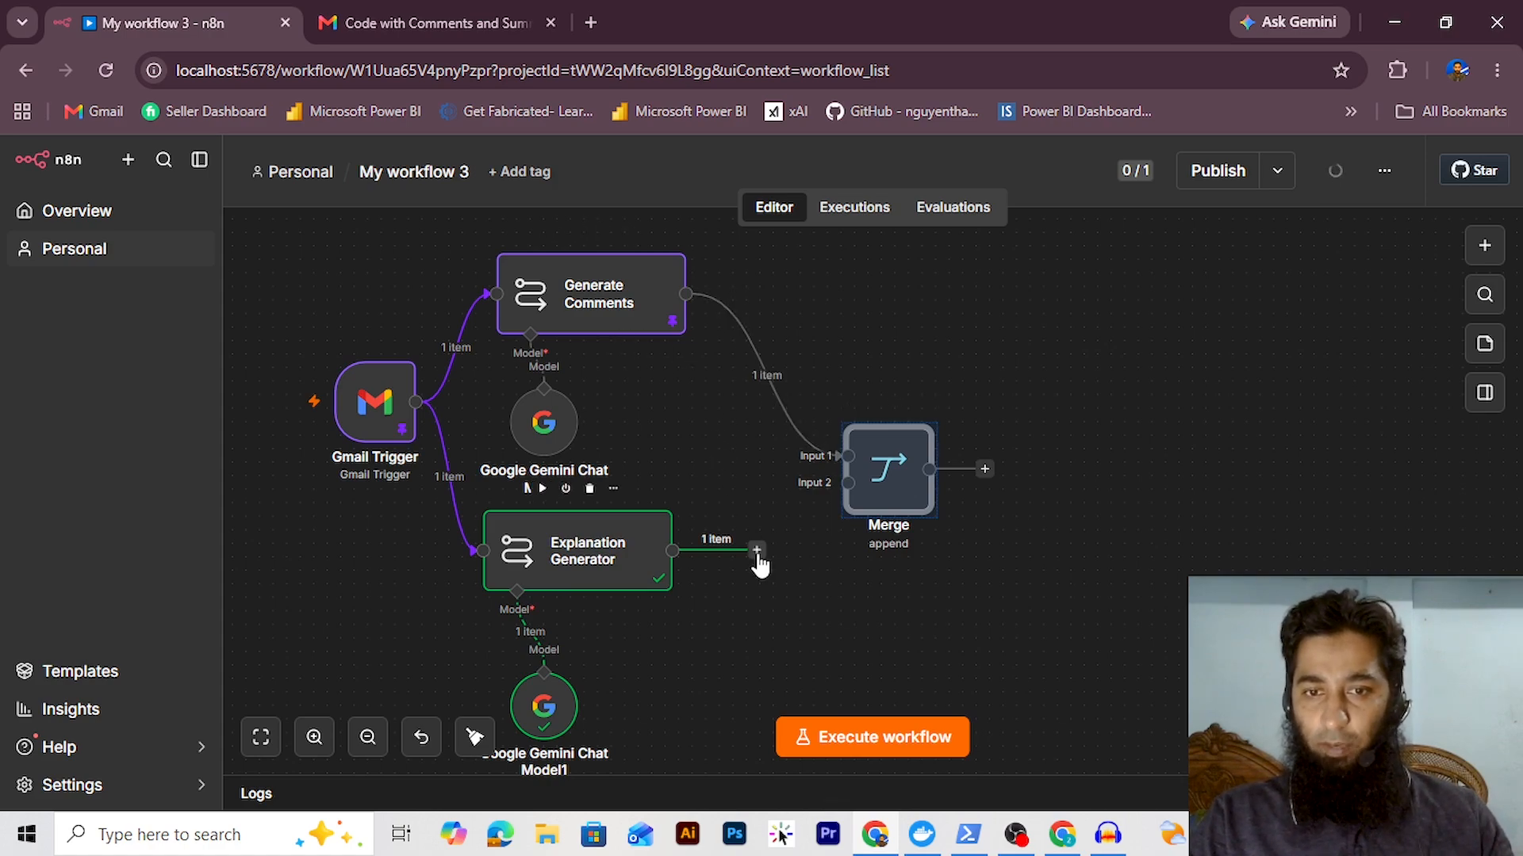
pyautogui.moveTo(757, 555); pyautogui.dragTo(821, 491)
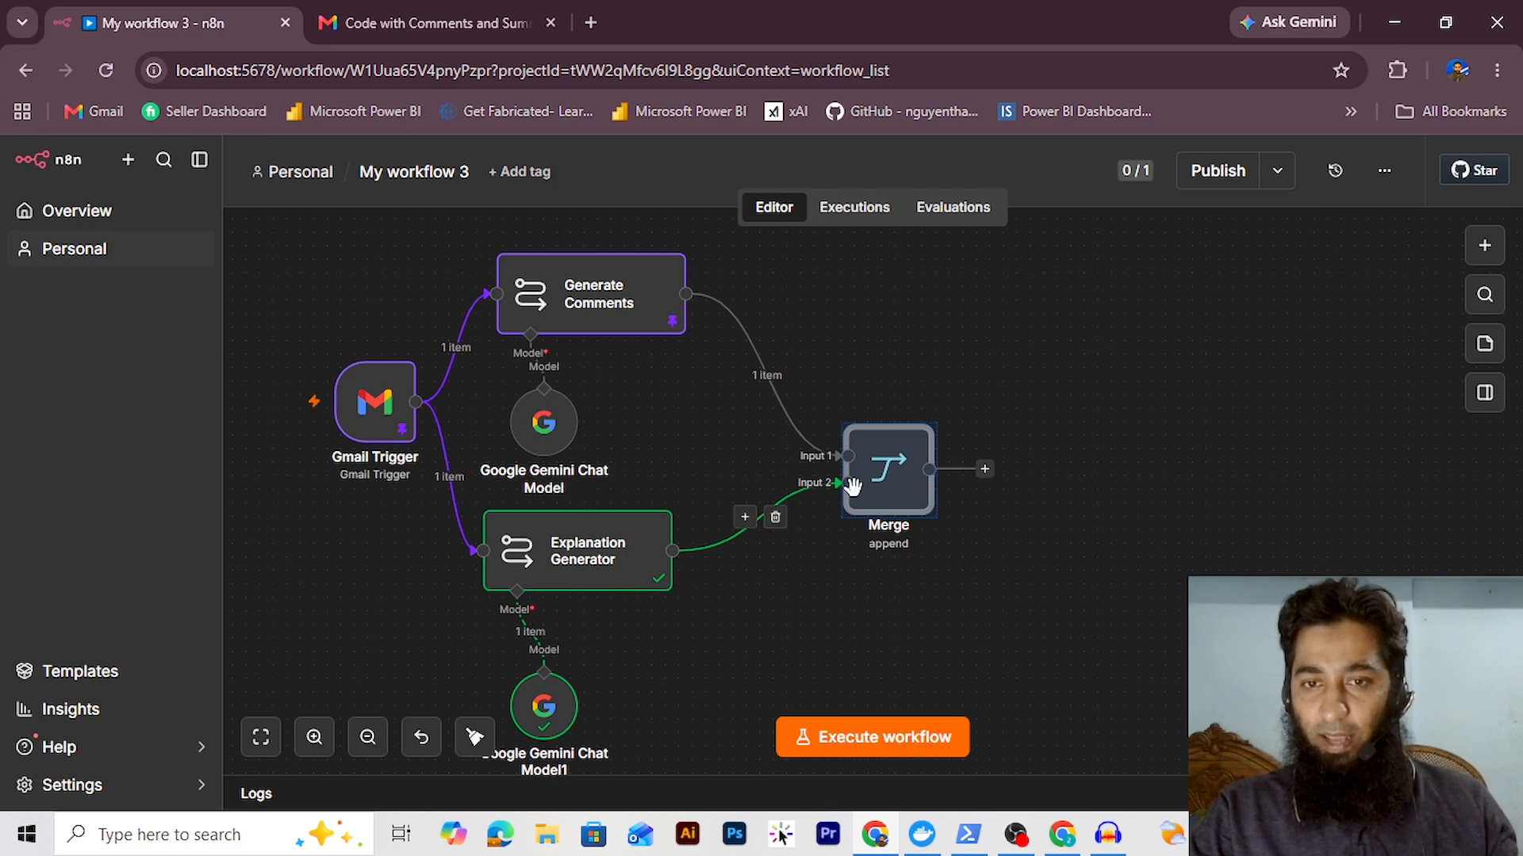
# Run the whole workflow and pin the Merge node's two-item output
pyautogui.click(860, 750)
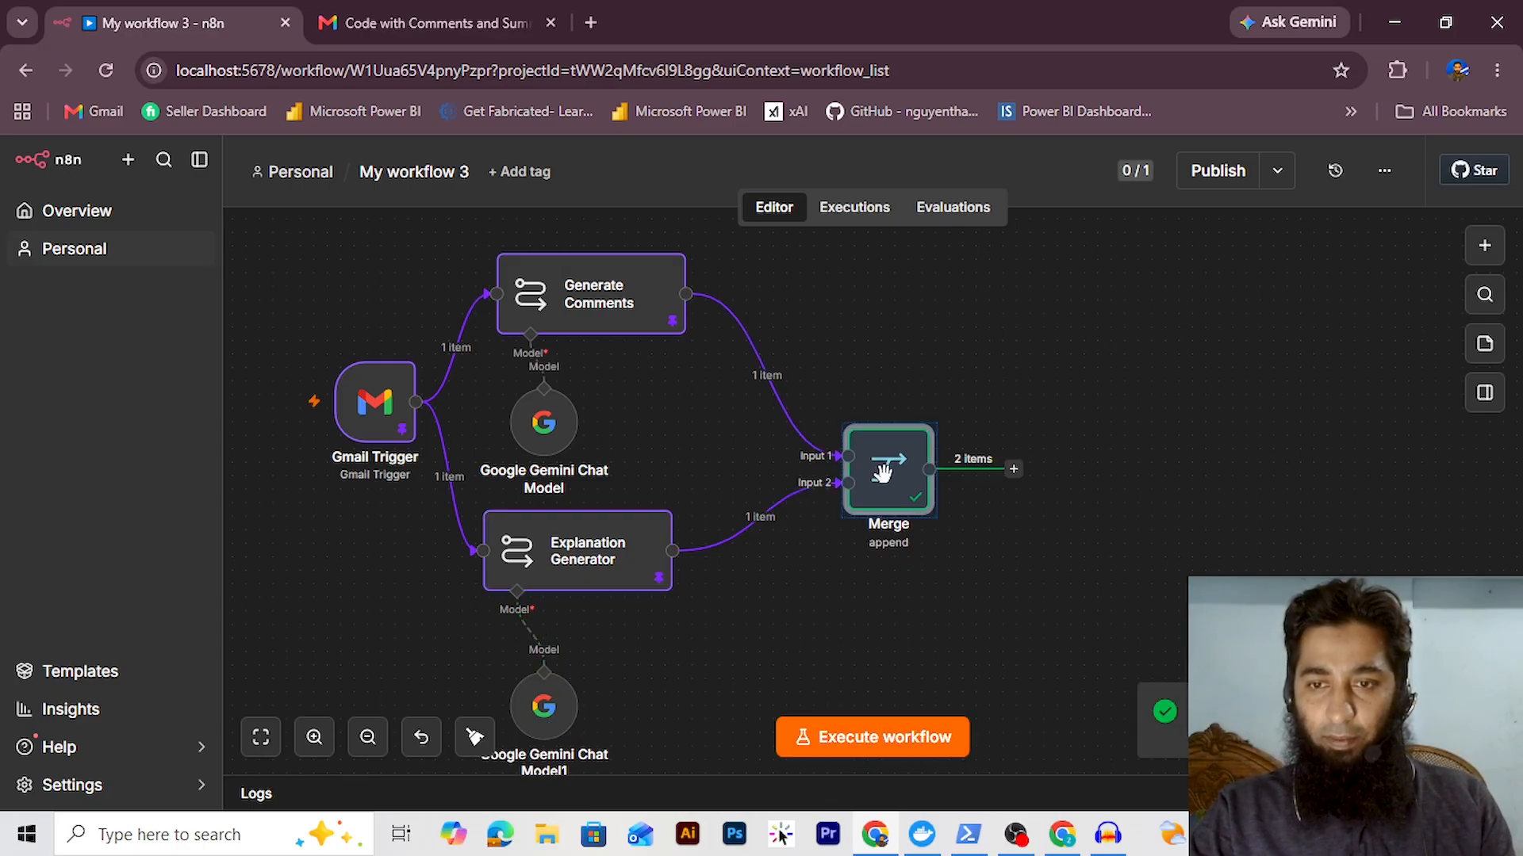
pyautogui.doubleClick(884, 471)
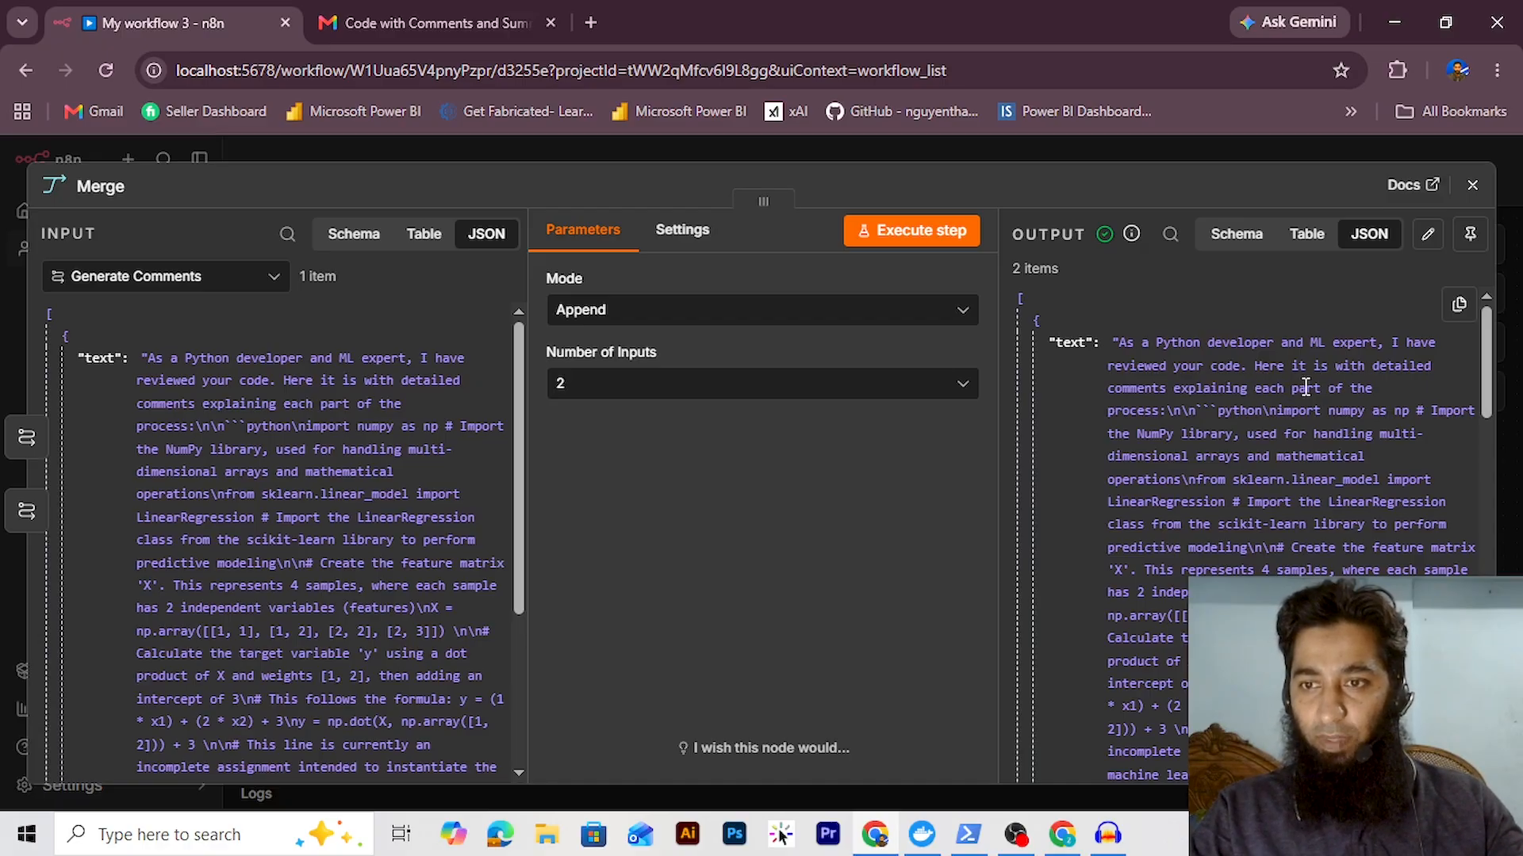
pyautogui.scroll(-10, 1475, 491)
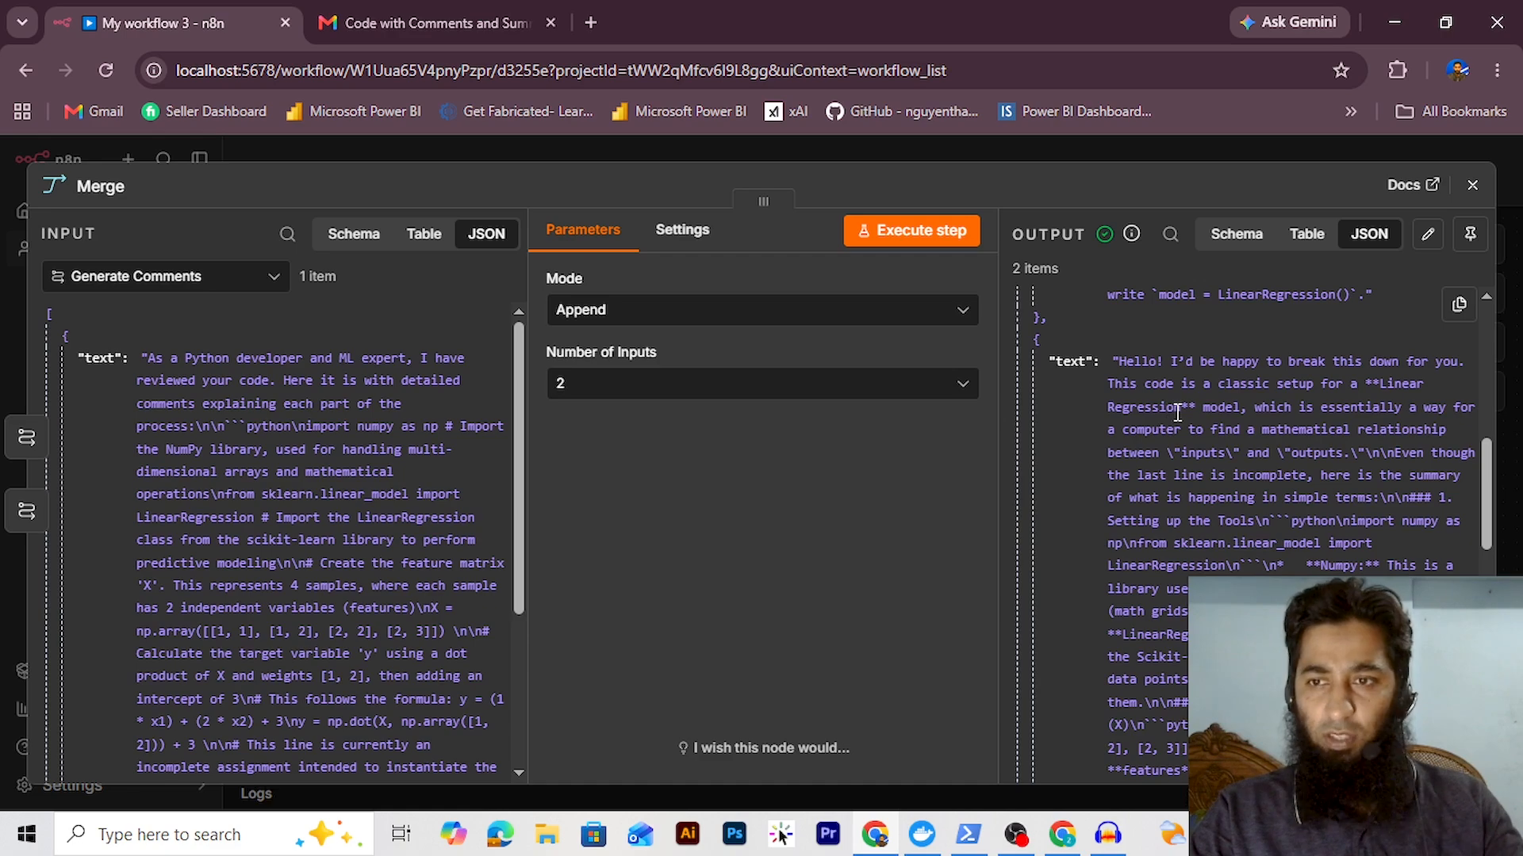
pyautogui.click(1468, 238)
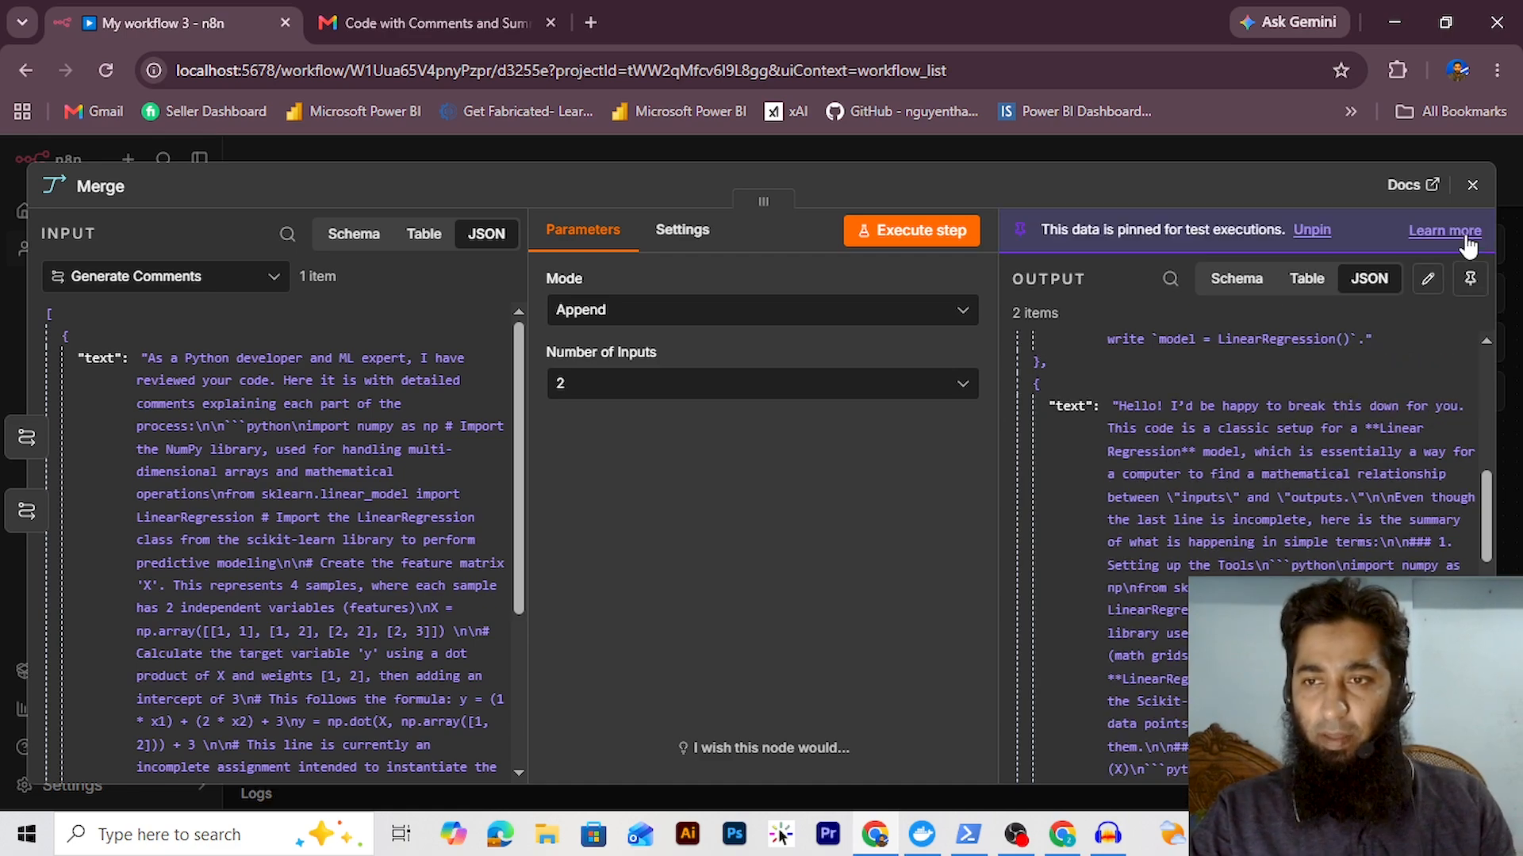
pyautogui.click(1471, 188)
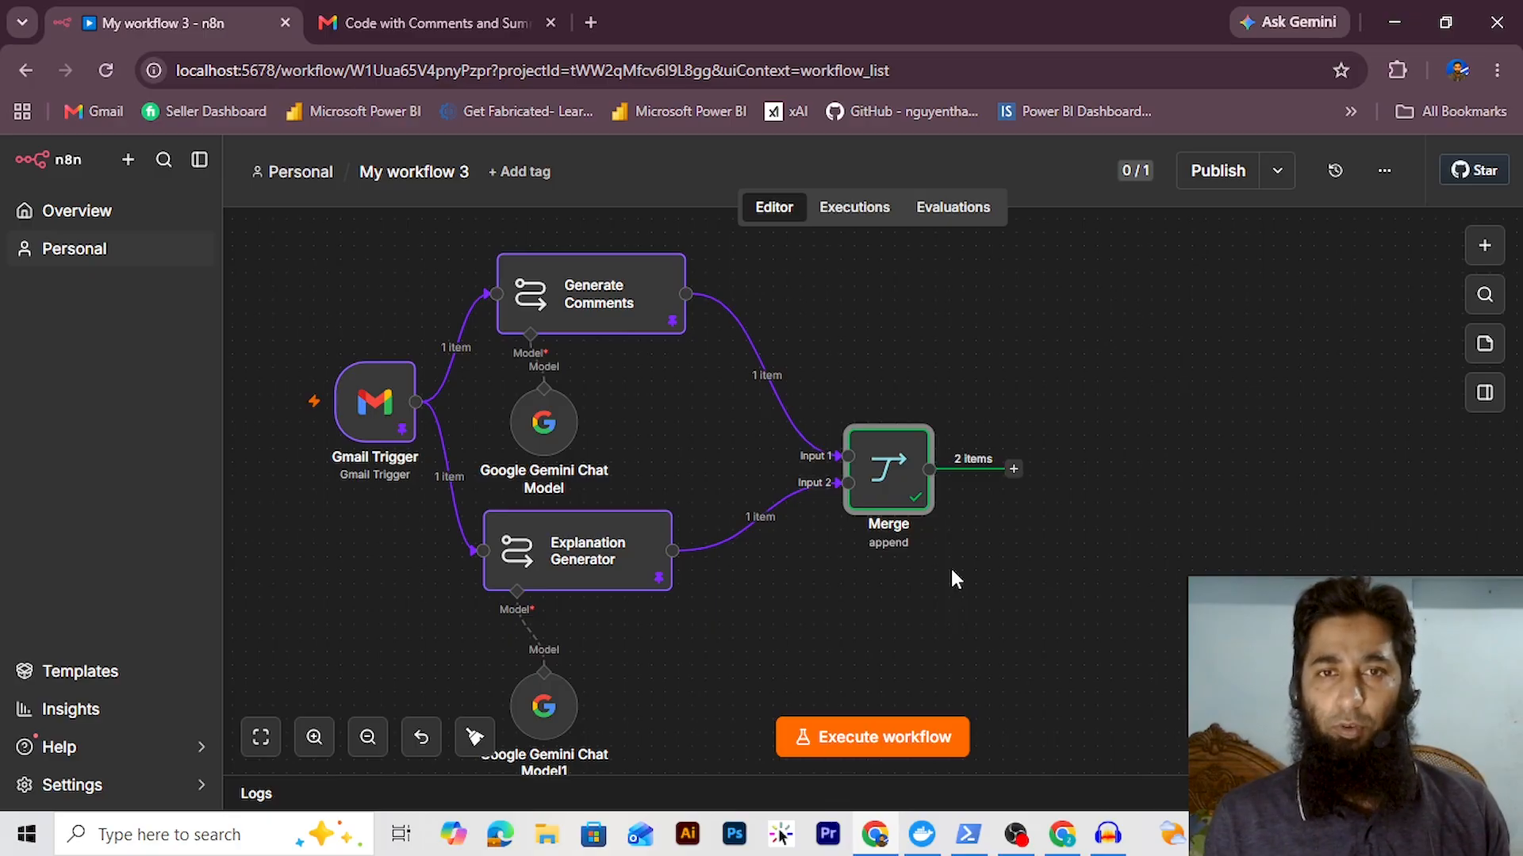
# Add an Aggregate node after Merge that aggregates the text field
pyautogui.click(1014, 469)
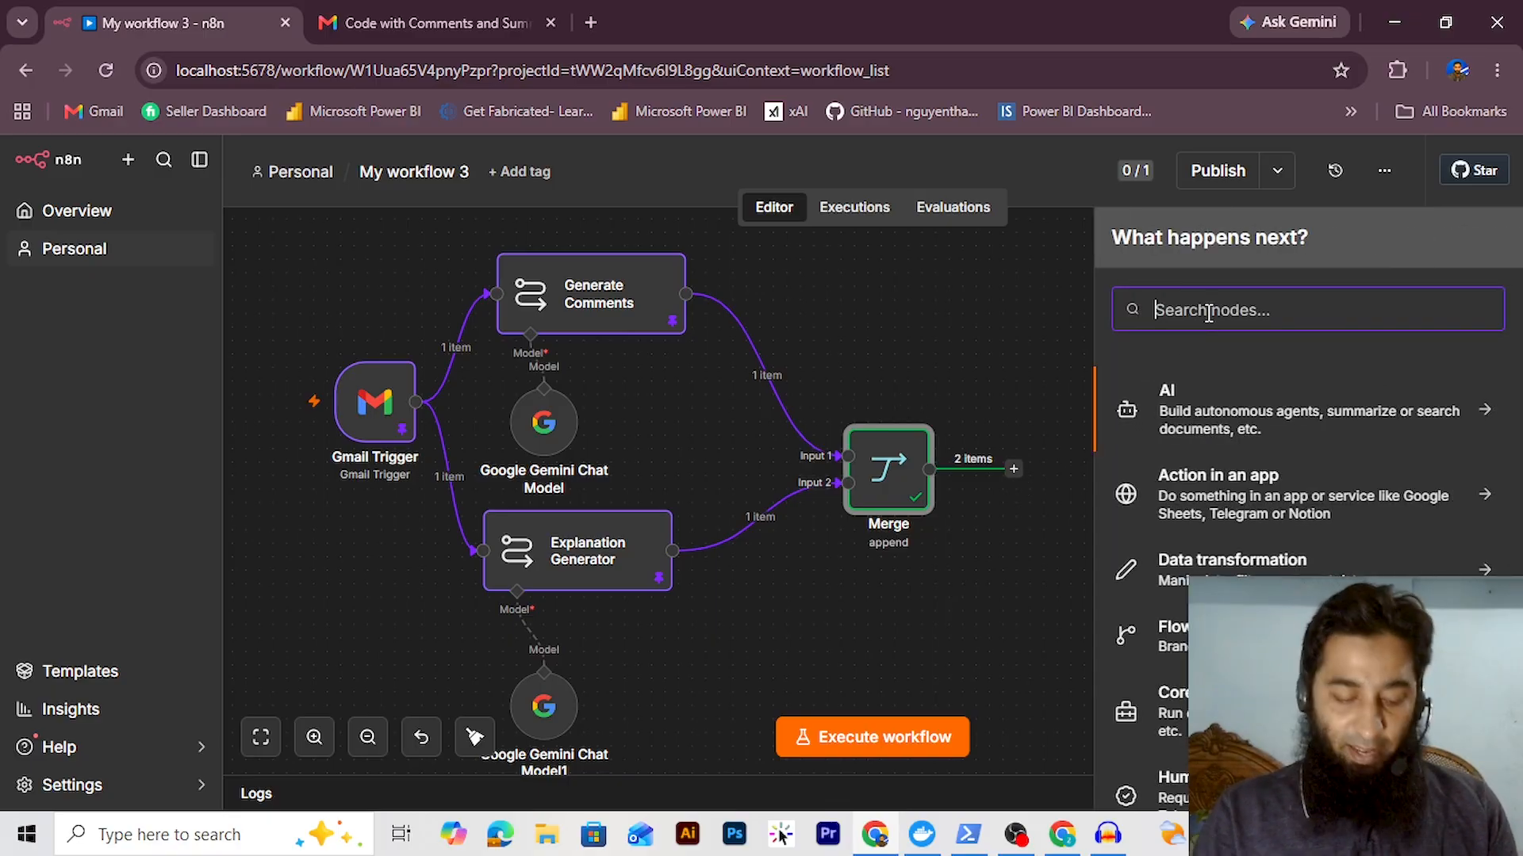
pyautogui.write('aggre')
pyautogui.click(1212, 401)
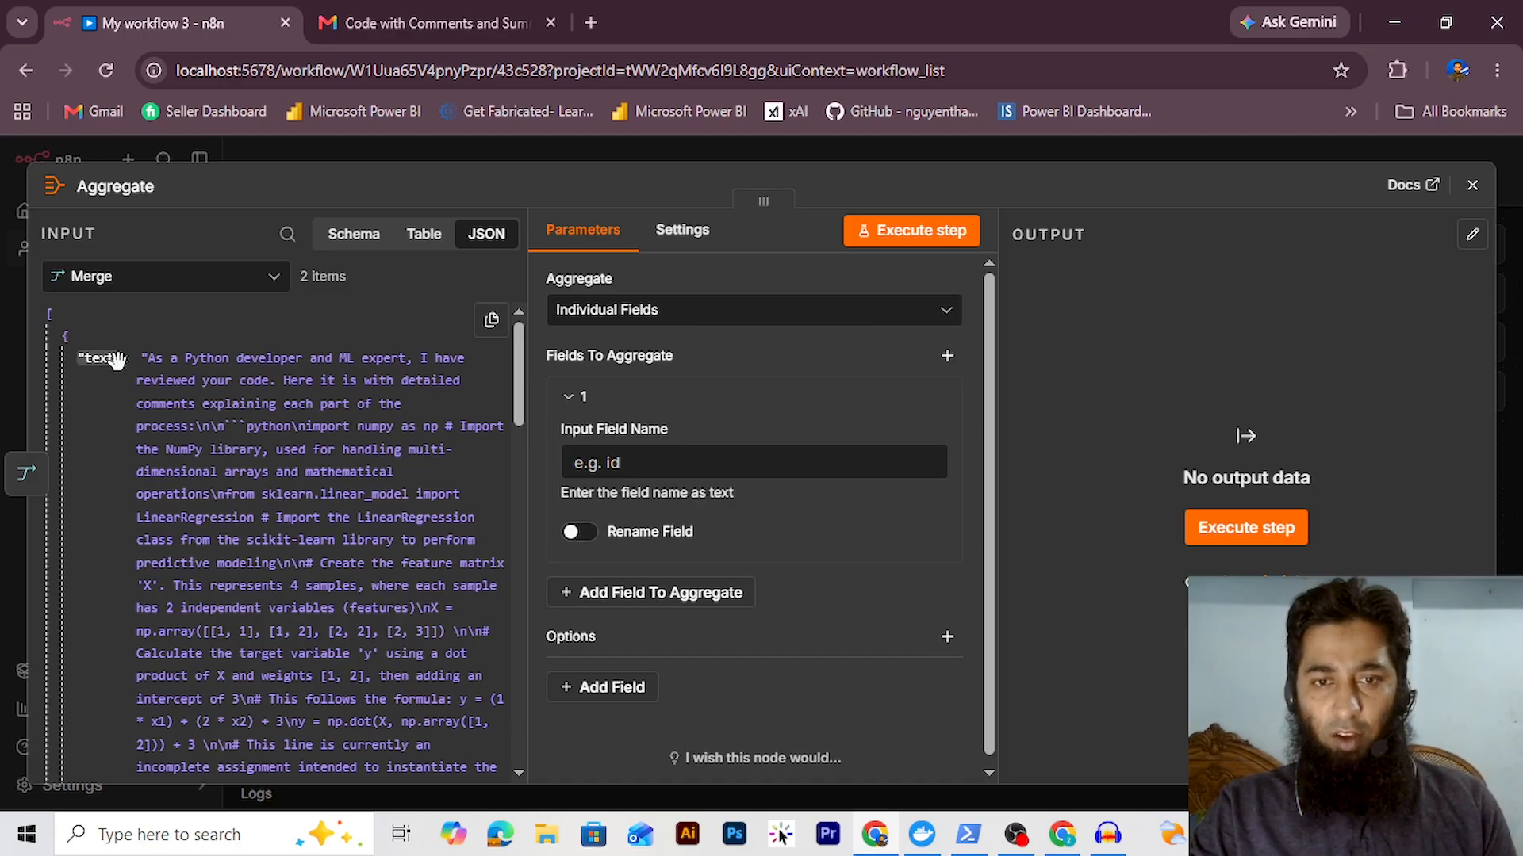
pyautogui.moveTo(115, 358); pyautogui.dragTo(609, 468)
pyautogui.scroll(-15, 511, 487)
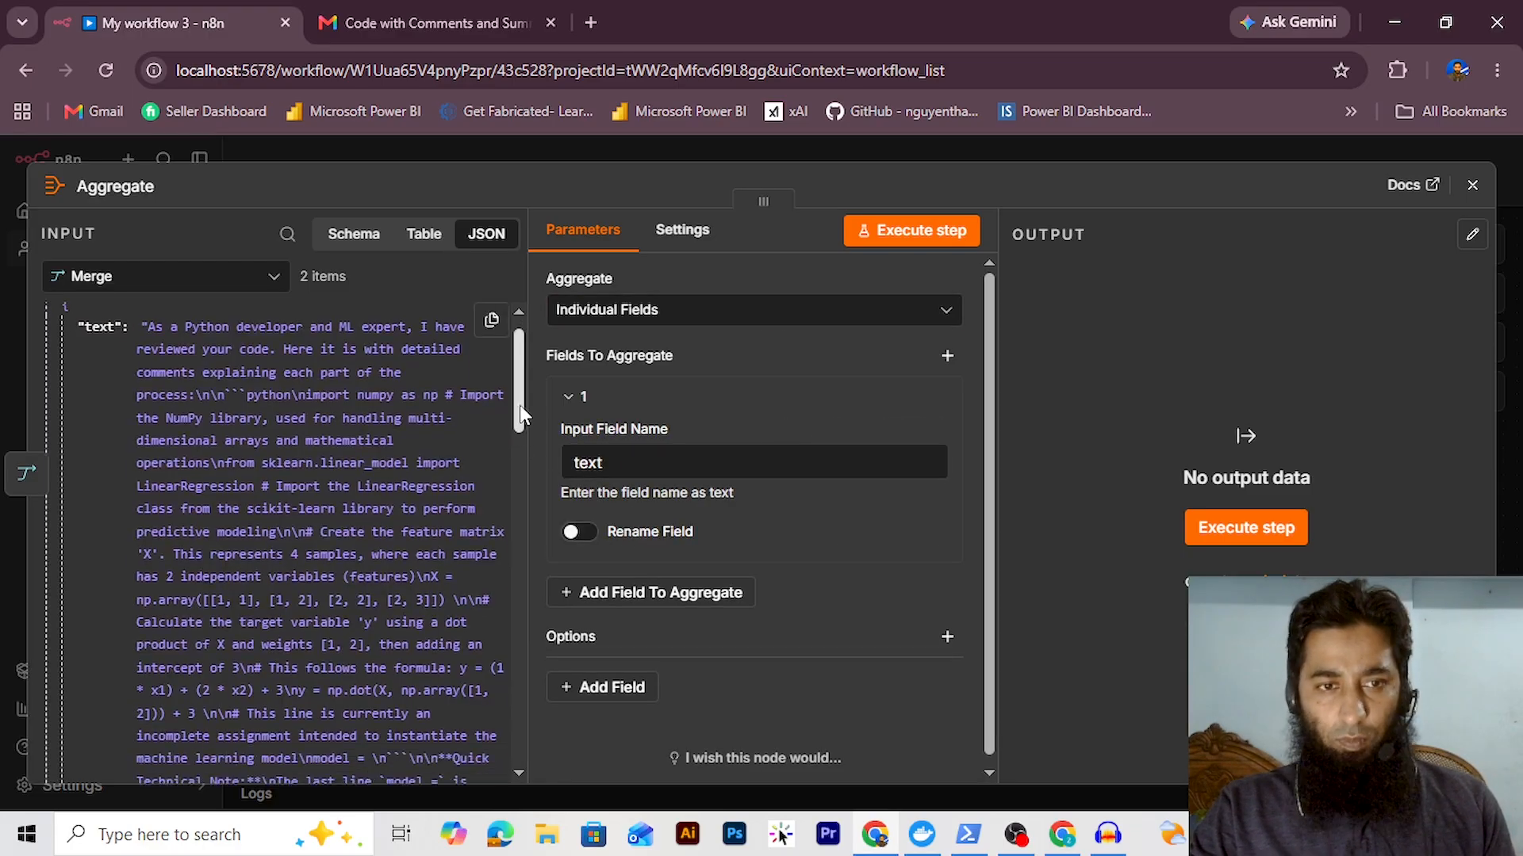
pyautogui.moveTo(510, 483); pyautogui.dragTo(510, 462)
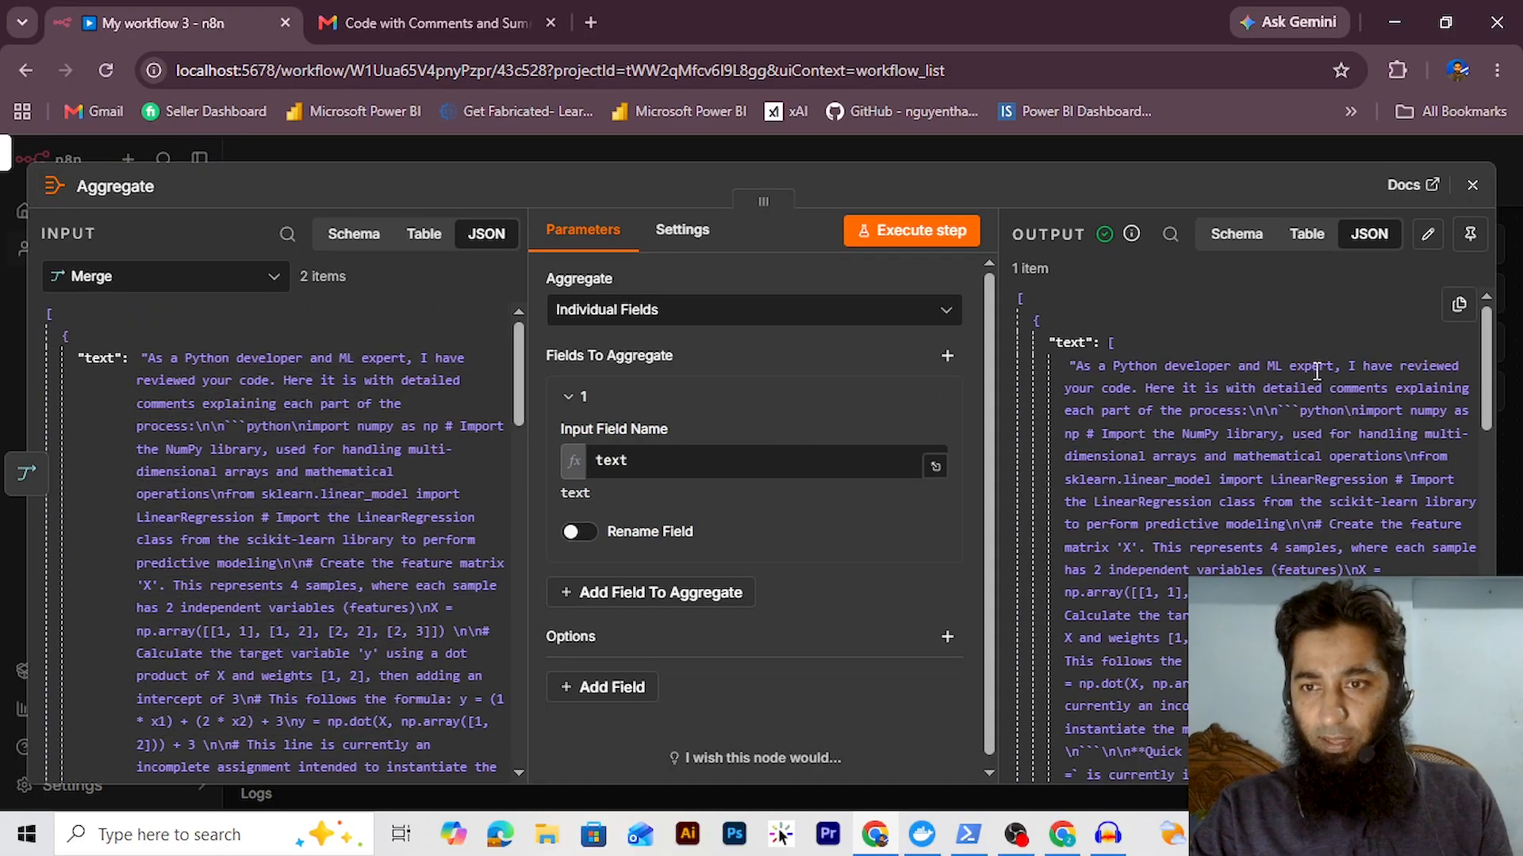
# Check the aggregated output holds both texts and pin the single item
pyautogui.moveTo(1485, 383); pyautogui.dragTo(1467, 475)
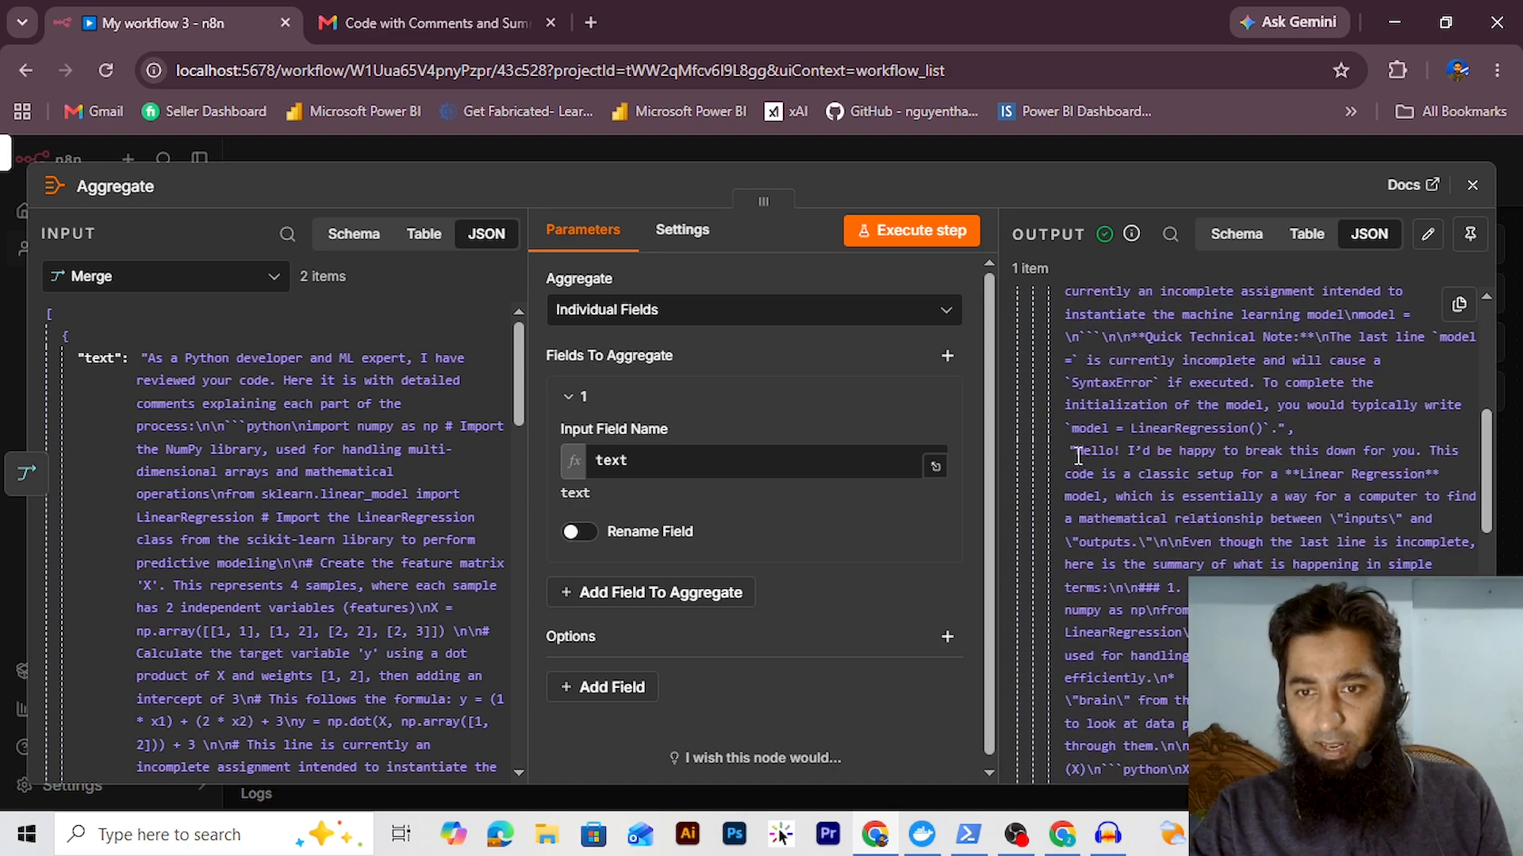
pyautogui.moveTo(1098, 459); pyautogui.dragTo(1502, 337)
pyautogui.click(1416, 493)
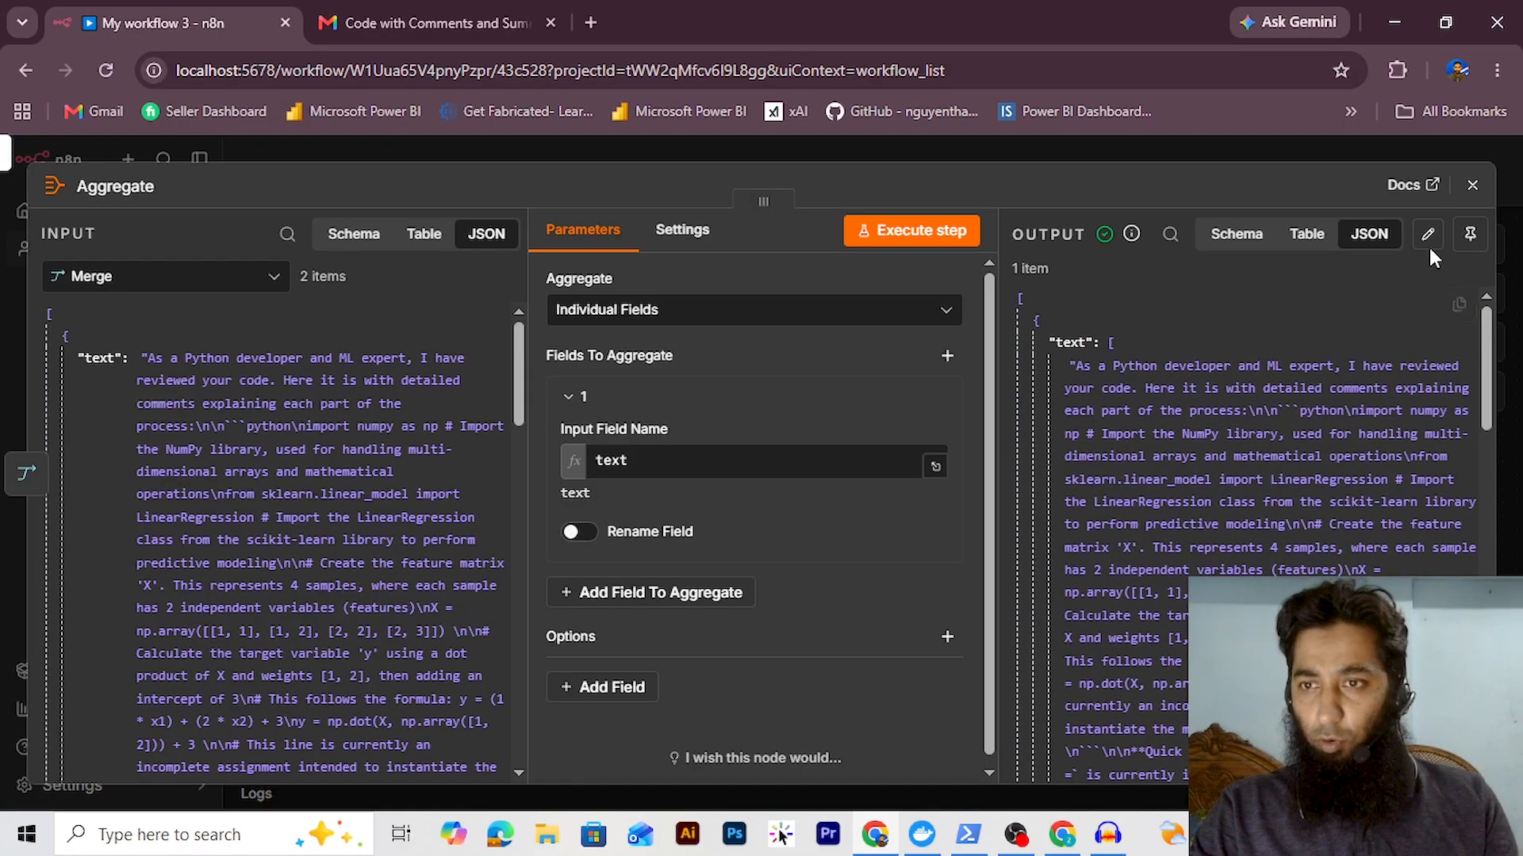
pyautogui.click(1470, 237)
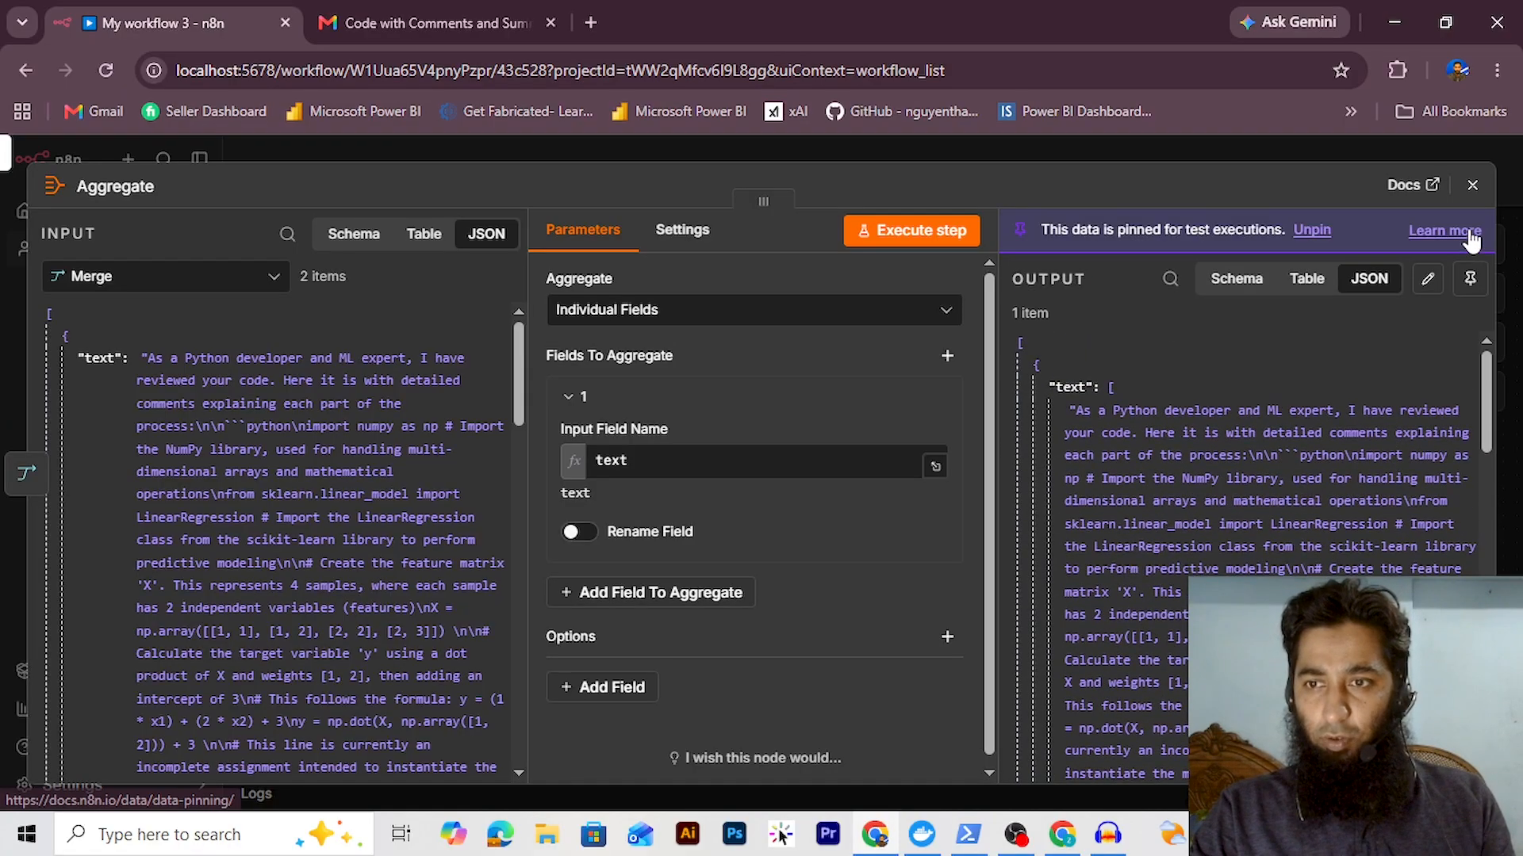
pyautogui.press('Escape')
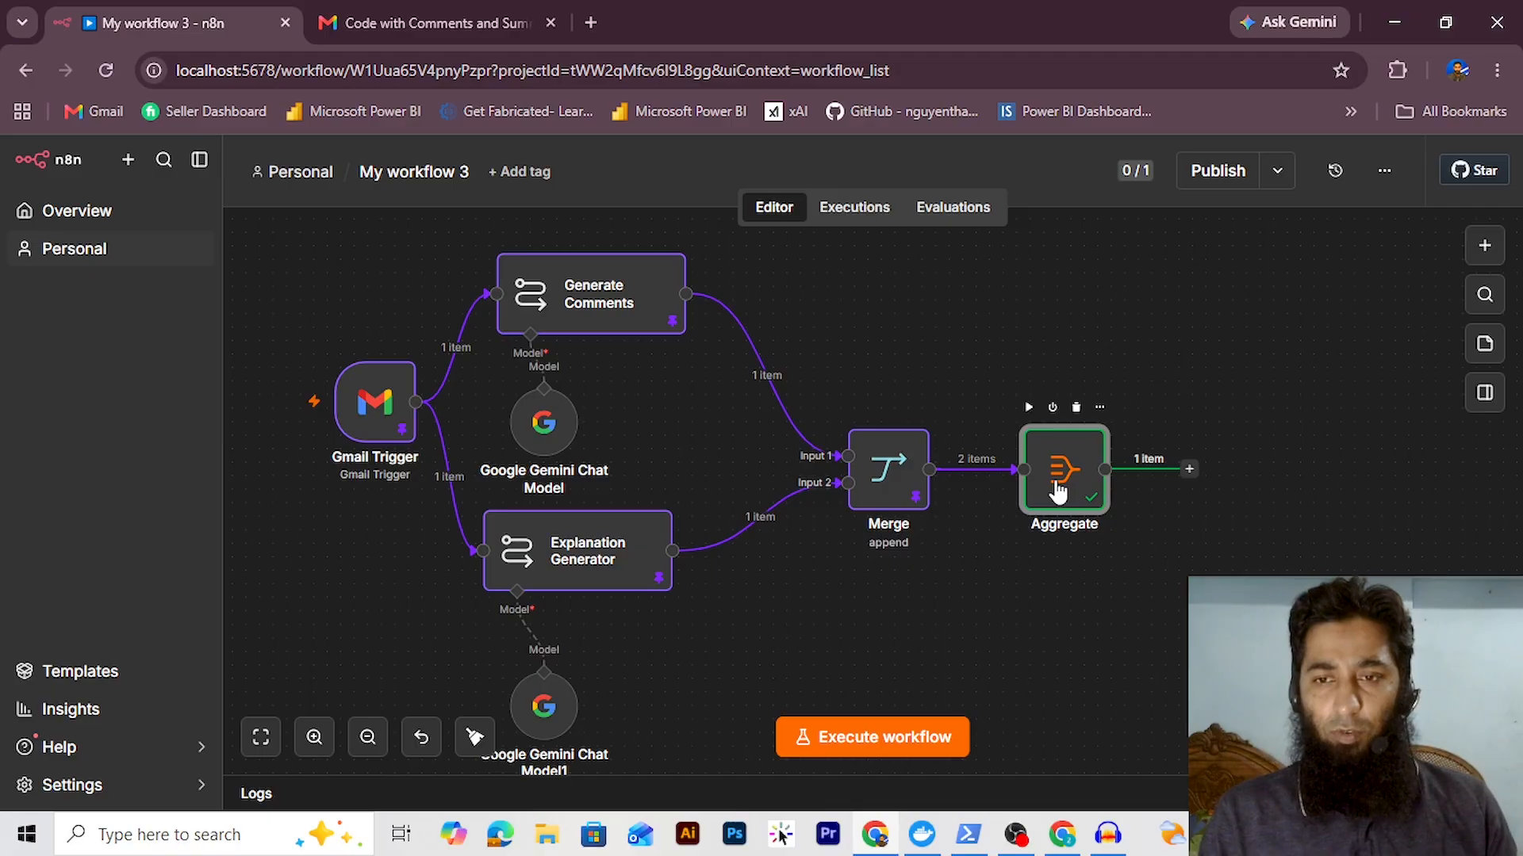
# Add a Gmail 'Send a message' node after Aggregate using the existing Gmail credential
pyautogui.click(1190, 471)
pyautogui.write('gmail')
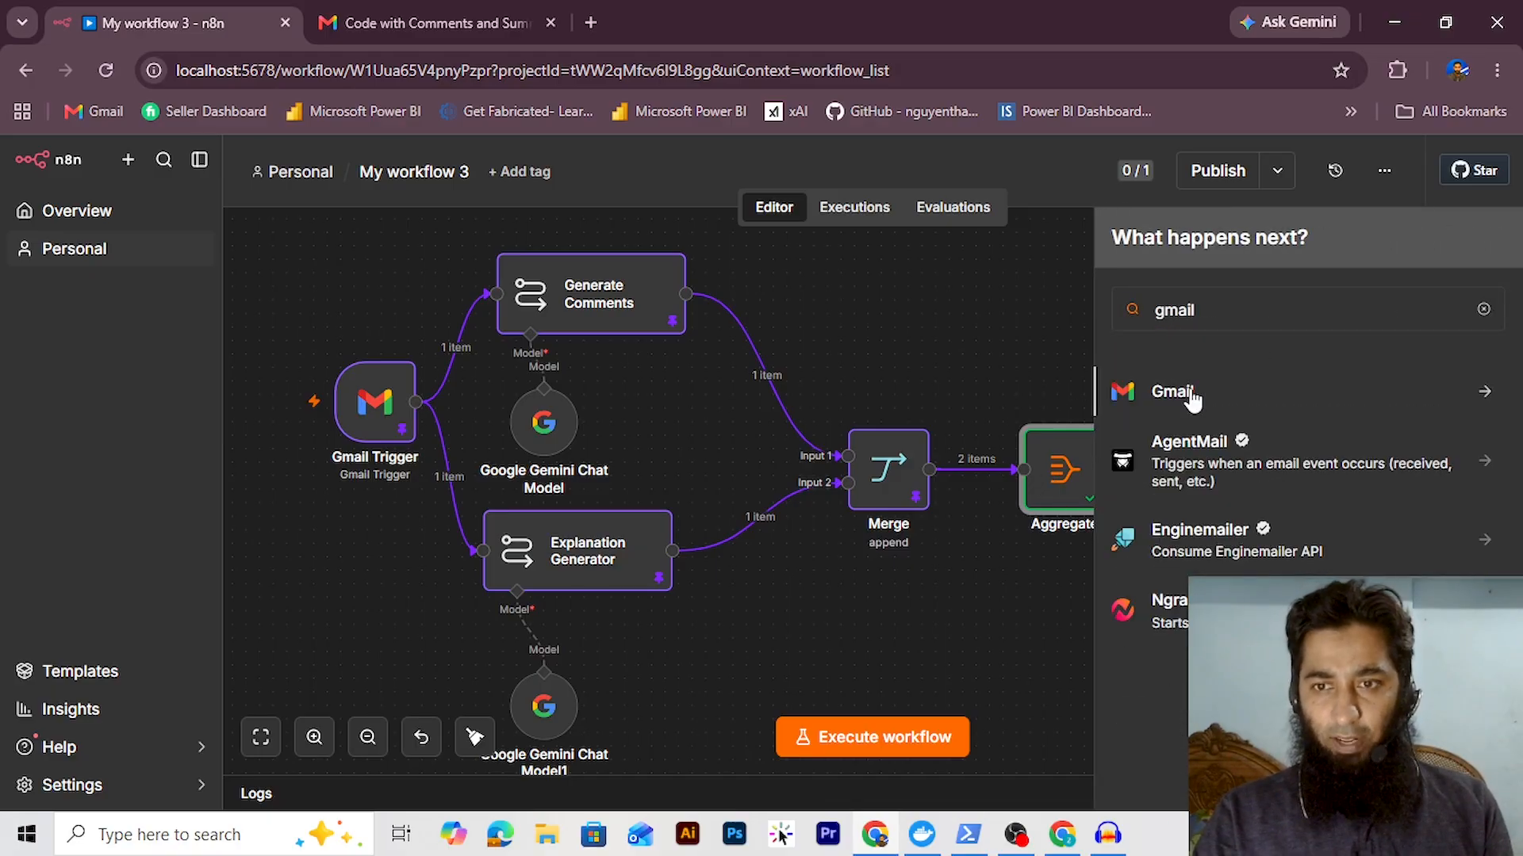
pyautogui.click(1192, 400)
pyautogui.scroll(-2, 1245, 554)
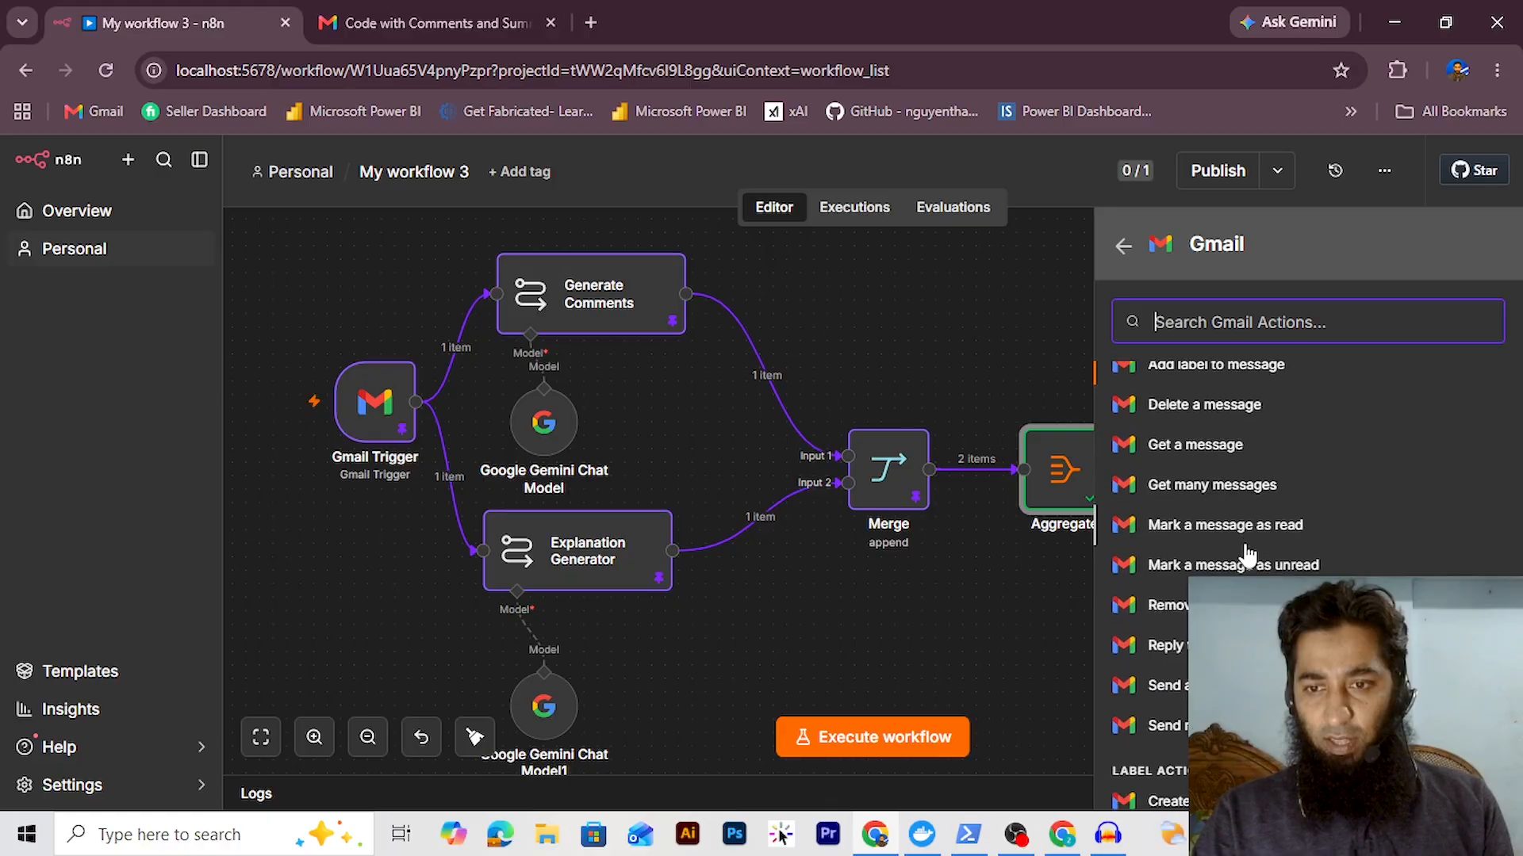
pyautogui.scroll(2, 1246, 553)
pyautogui.scroll(-4, 1248, 554)
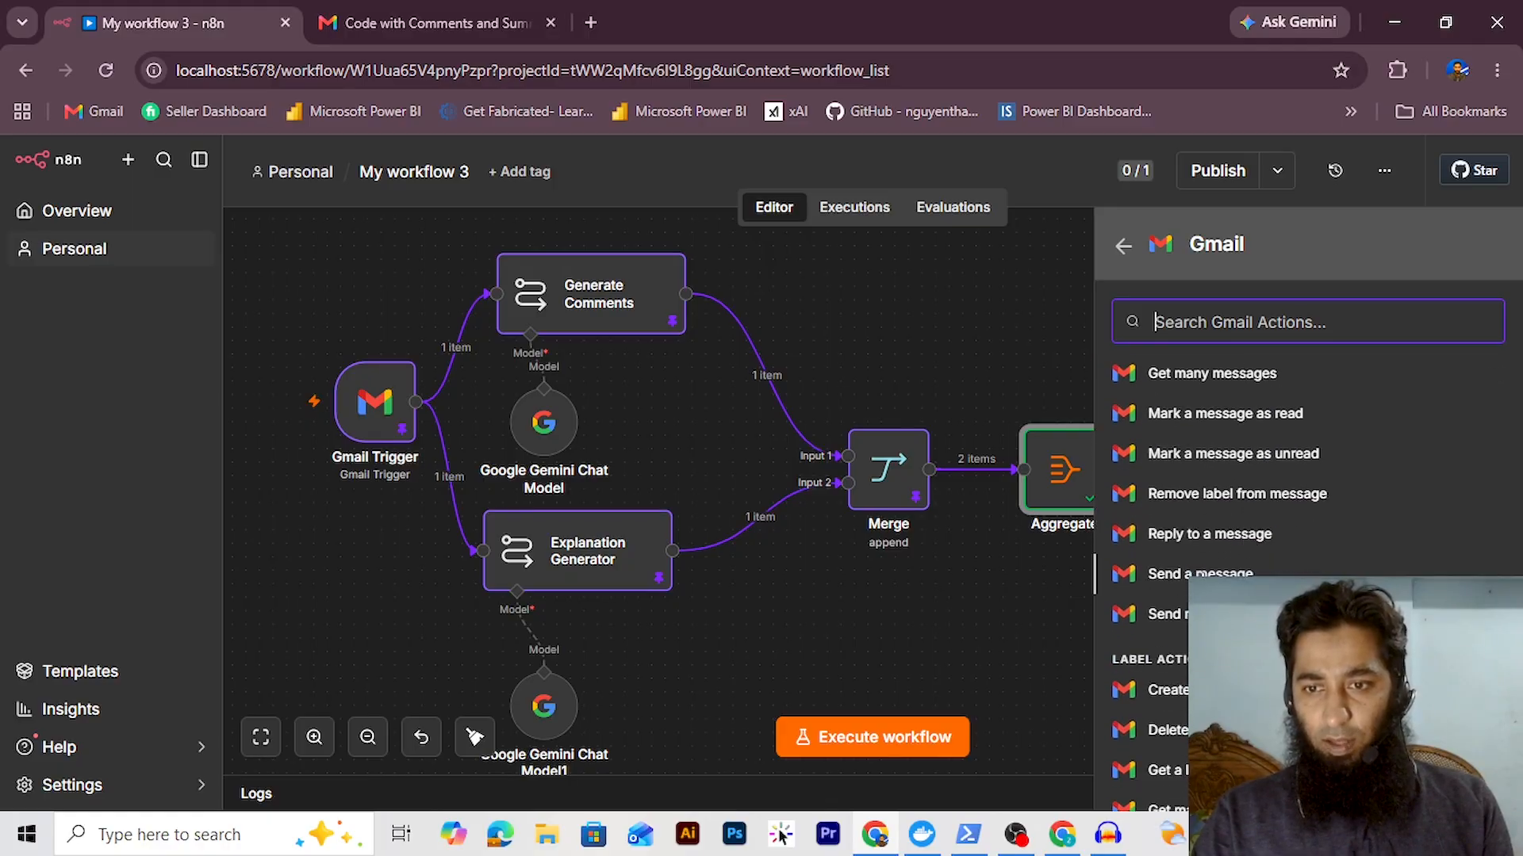
pyautogui.click(1200, 573)
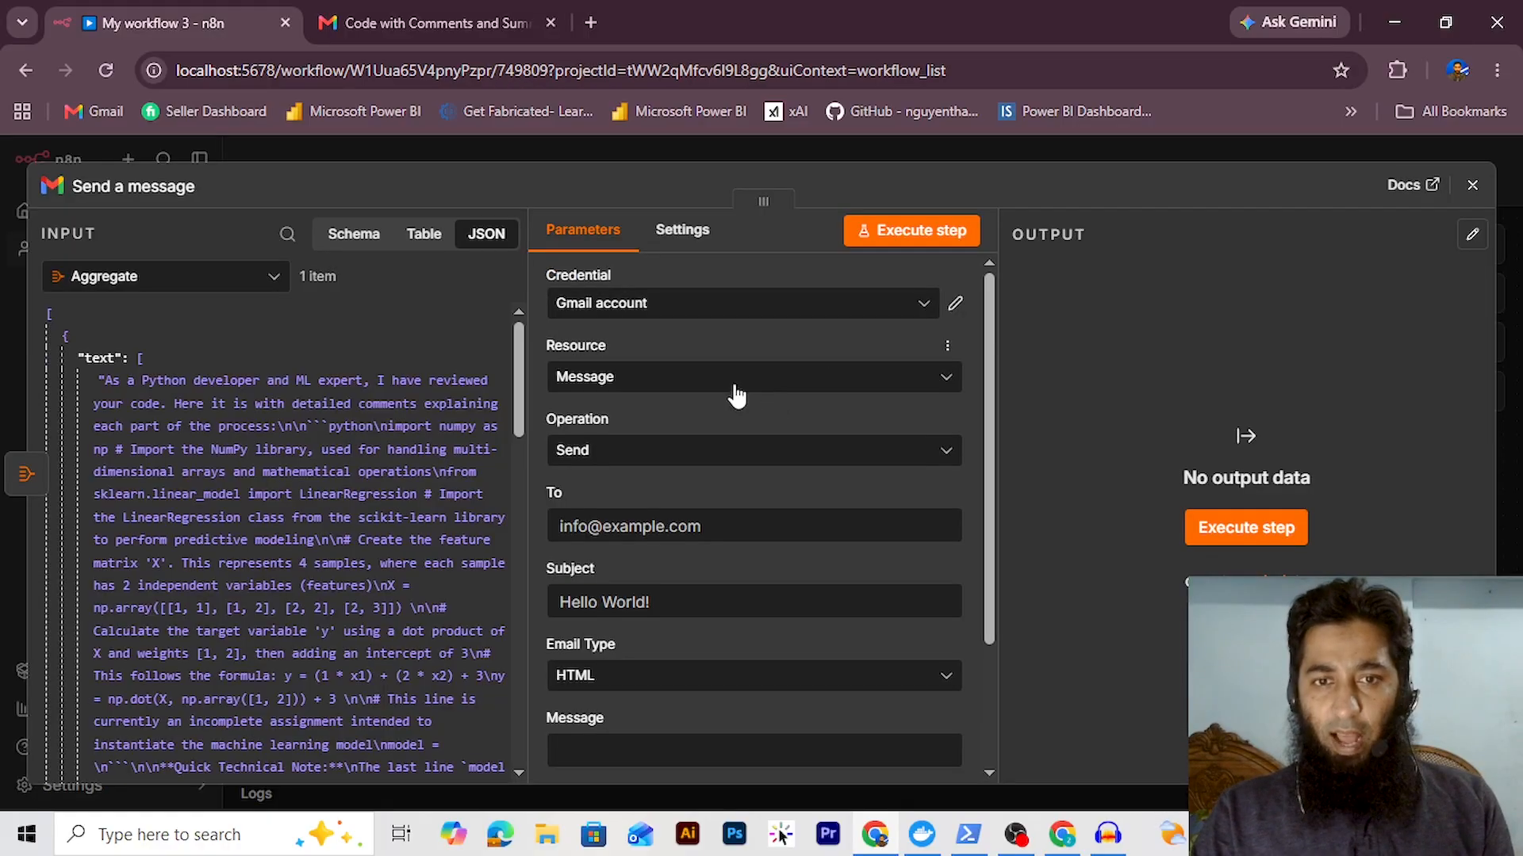
pyautogui.click(682, 317)
pyautogui.click(839, 381)
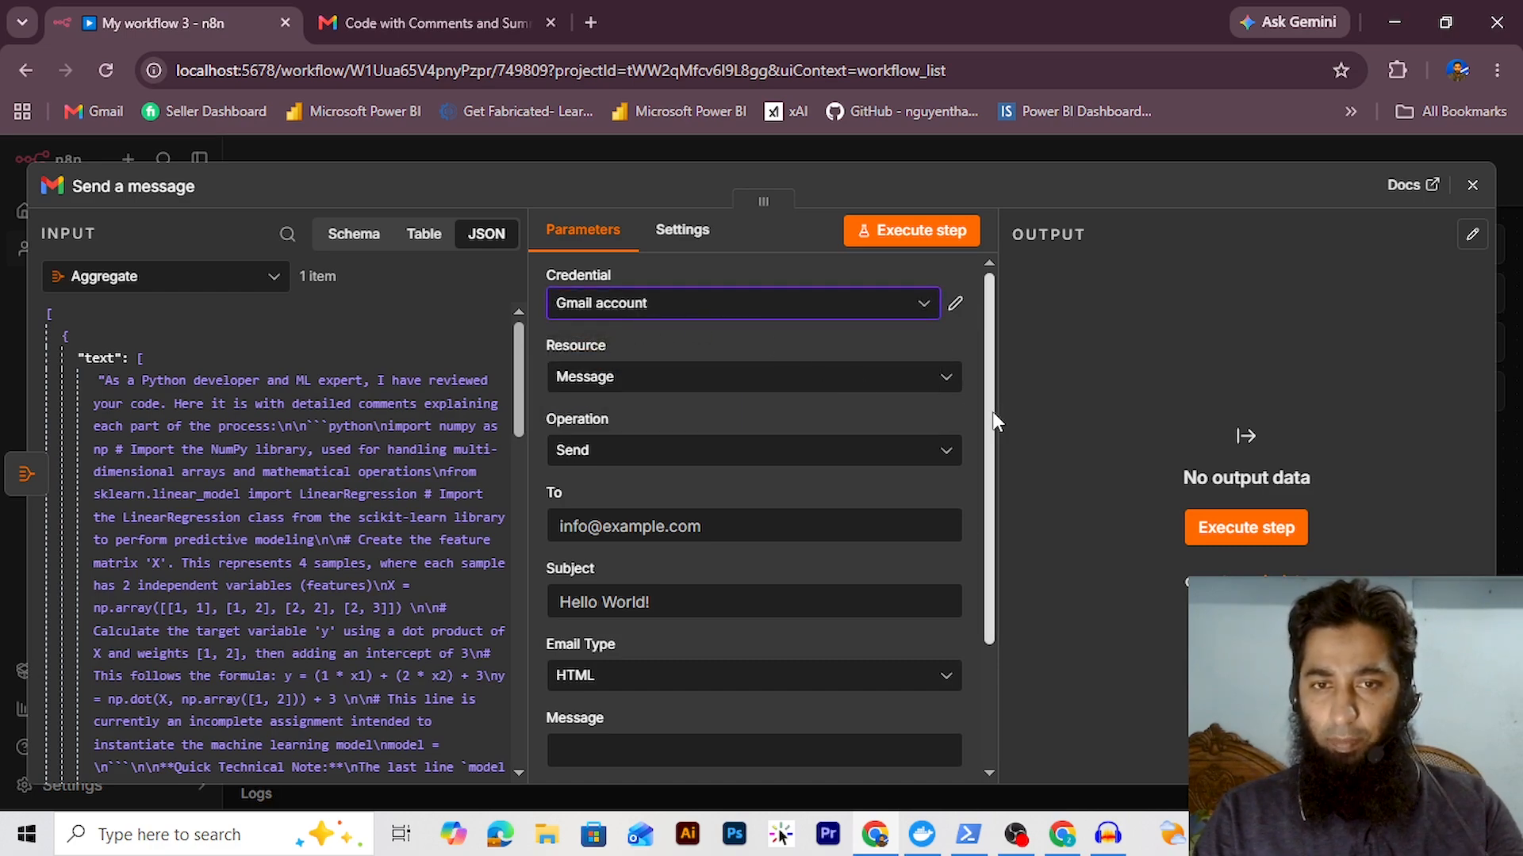
# Fill in the recipient address, subject 'Code Review', email type Text, and an expression message body
pyautogui.scroll(-2, 739, 397)
pyautogui.click(740, 396)
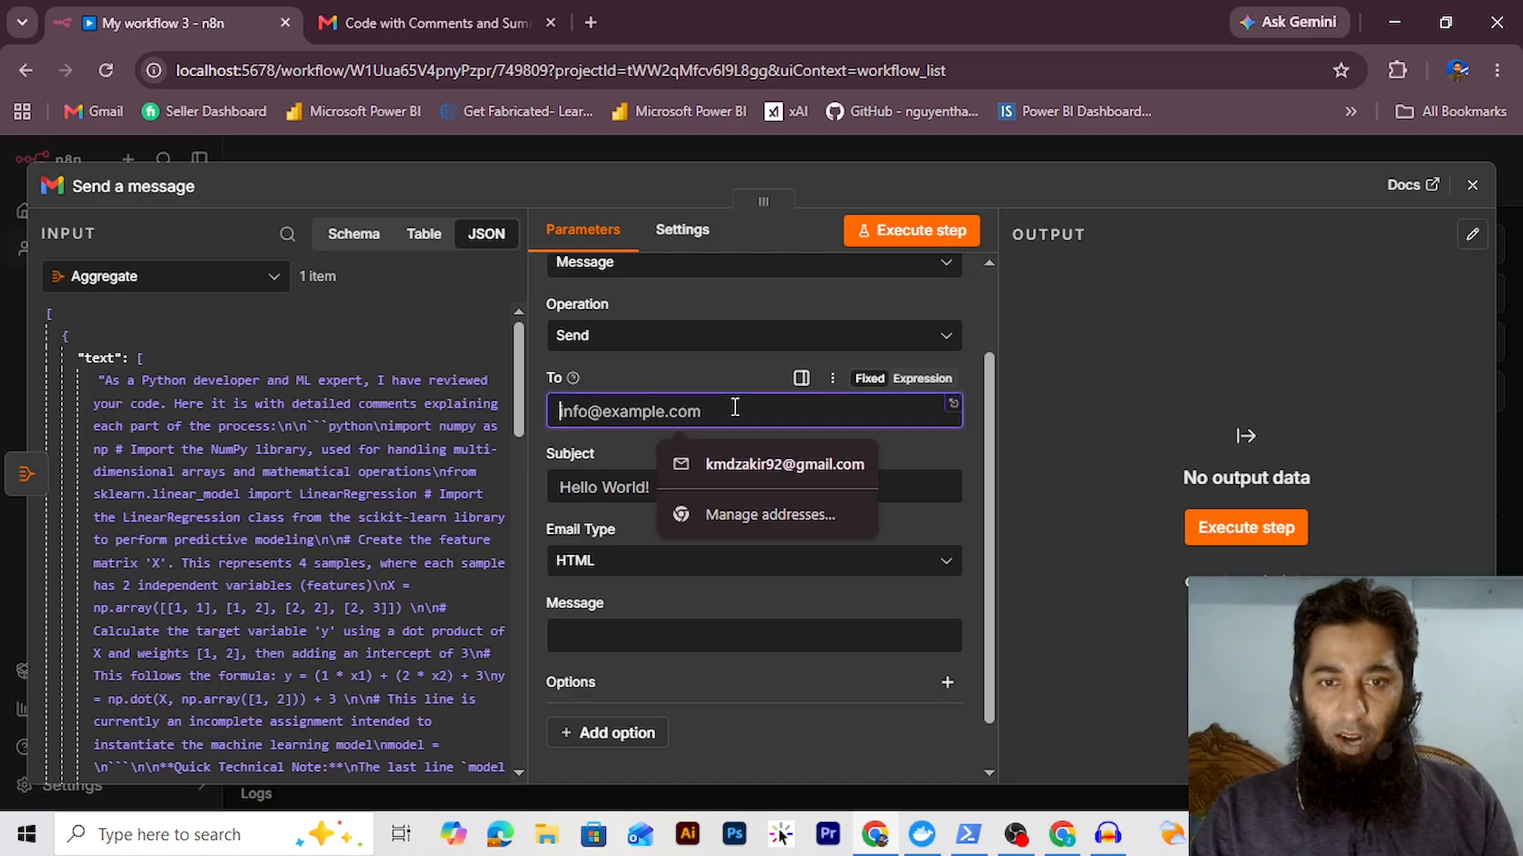
pyautogui.click(742, 464)
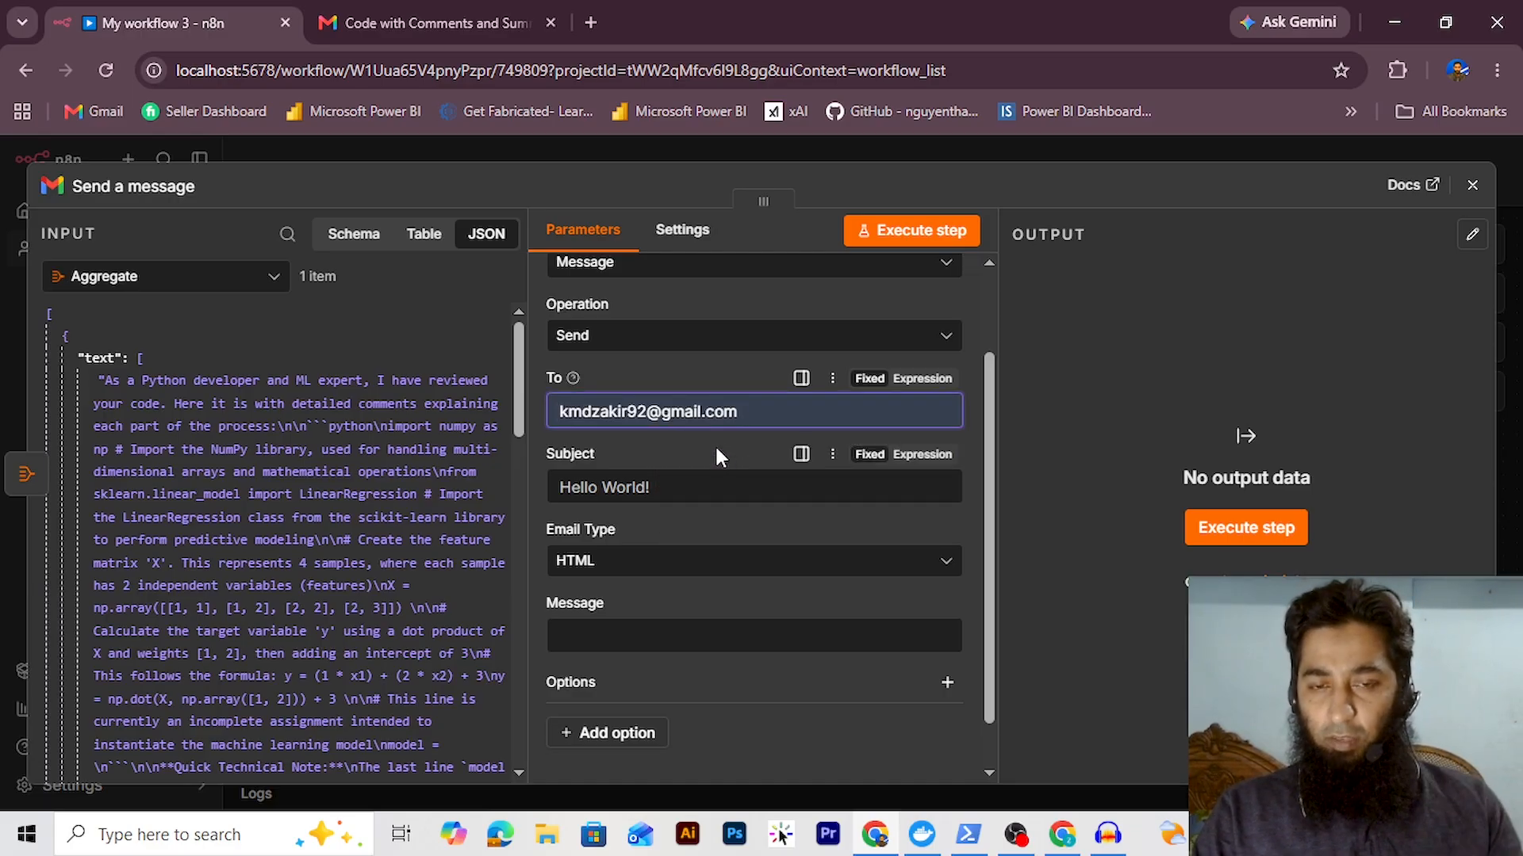
pyautogui.click(706, 488)
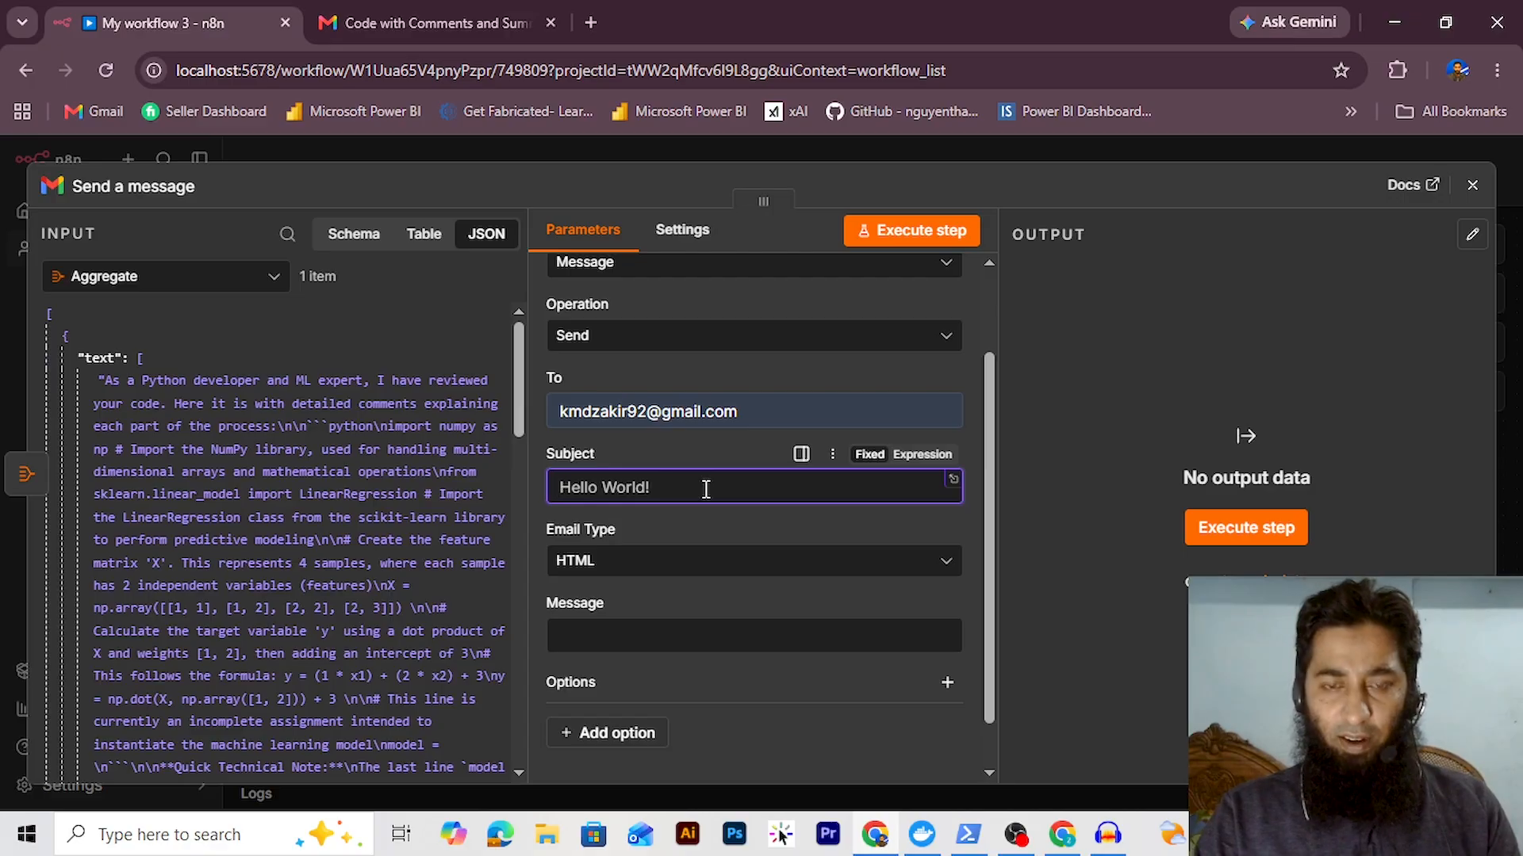
pyautogui.write('C')
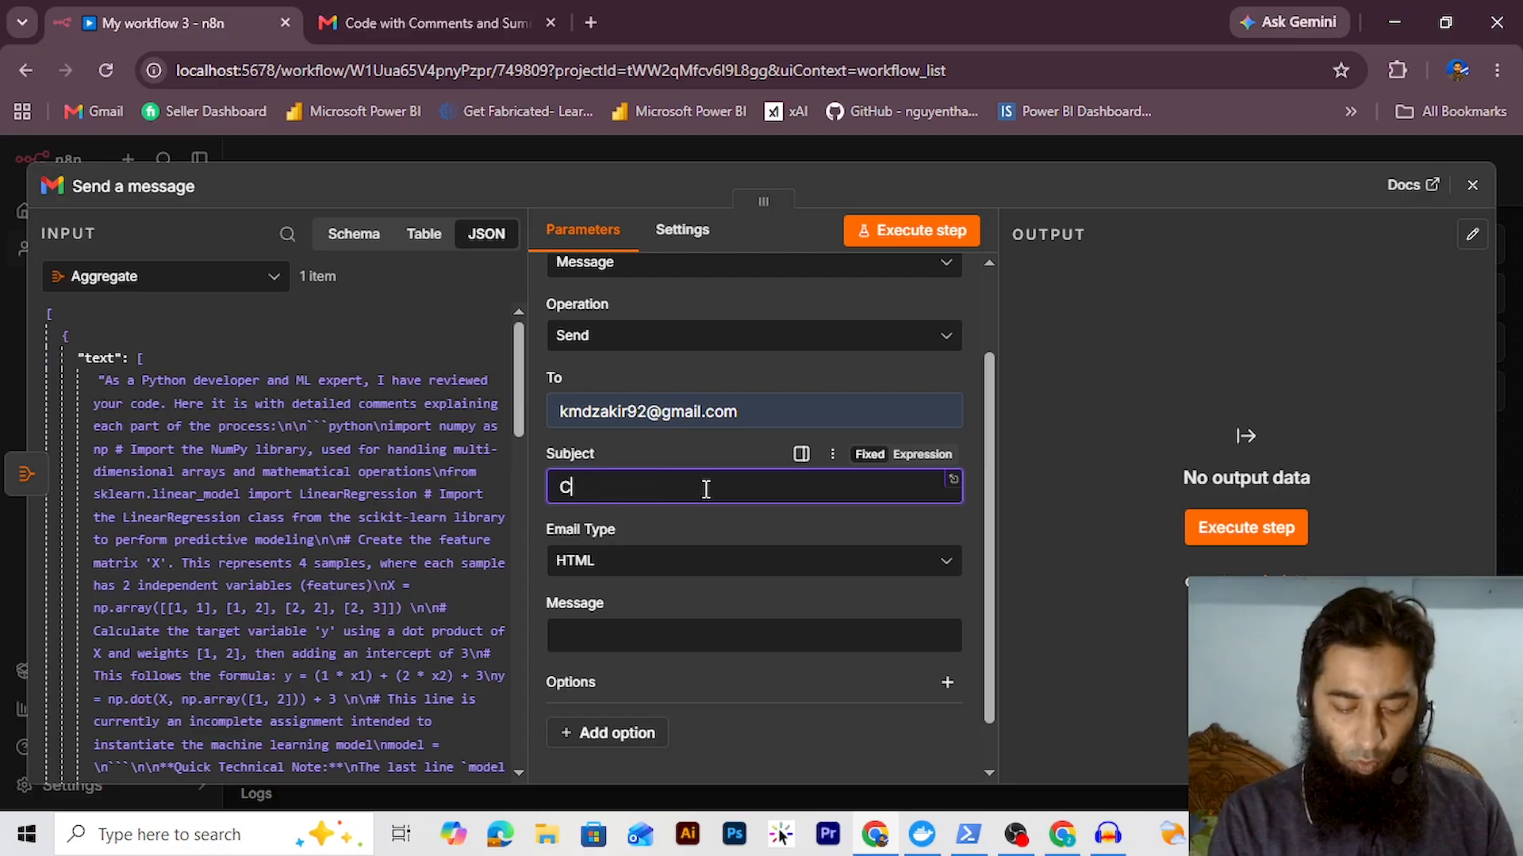
pyautogui.write('ode Review')
pyautogui.click(674, 561)
pyautogui.click(644, 619)
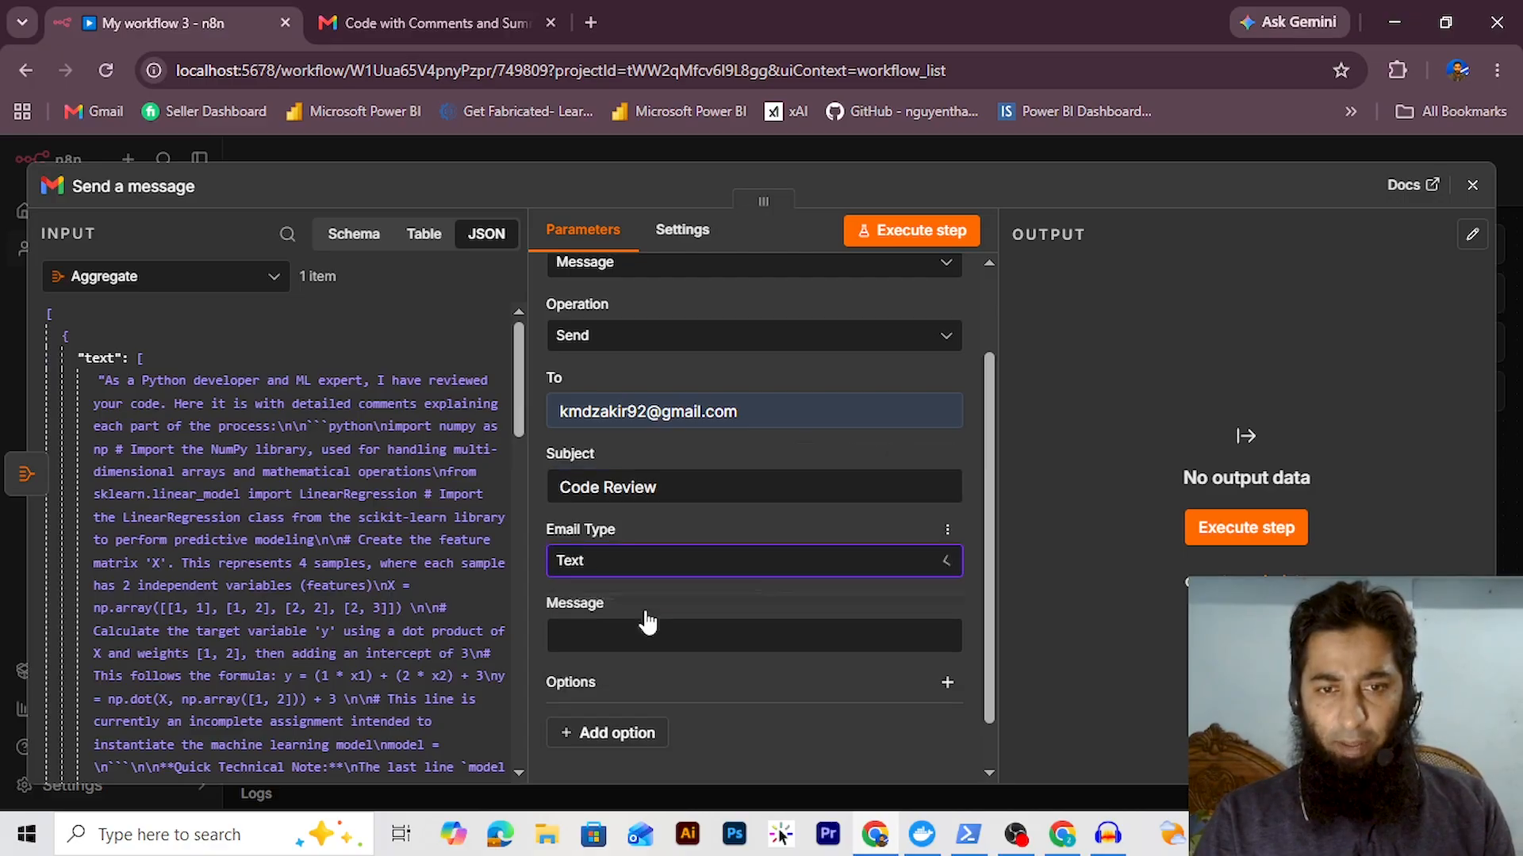
pyautogui.click(656, 631)
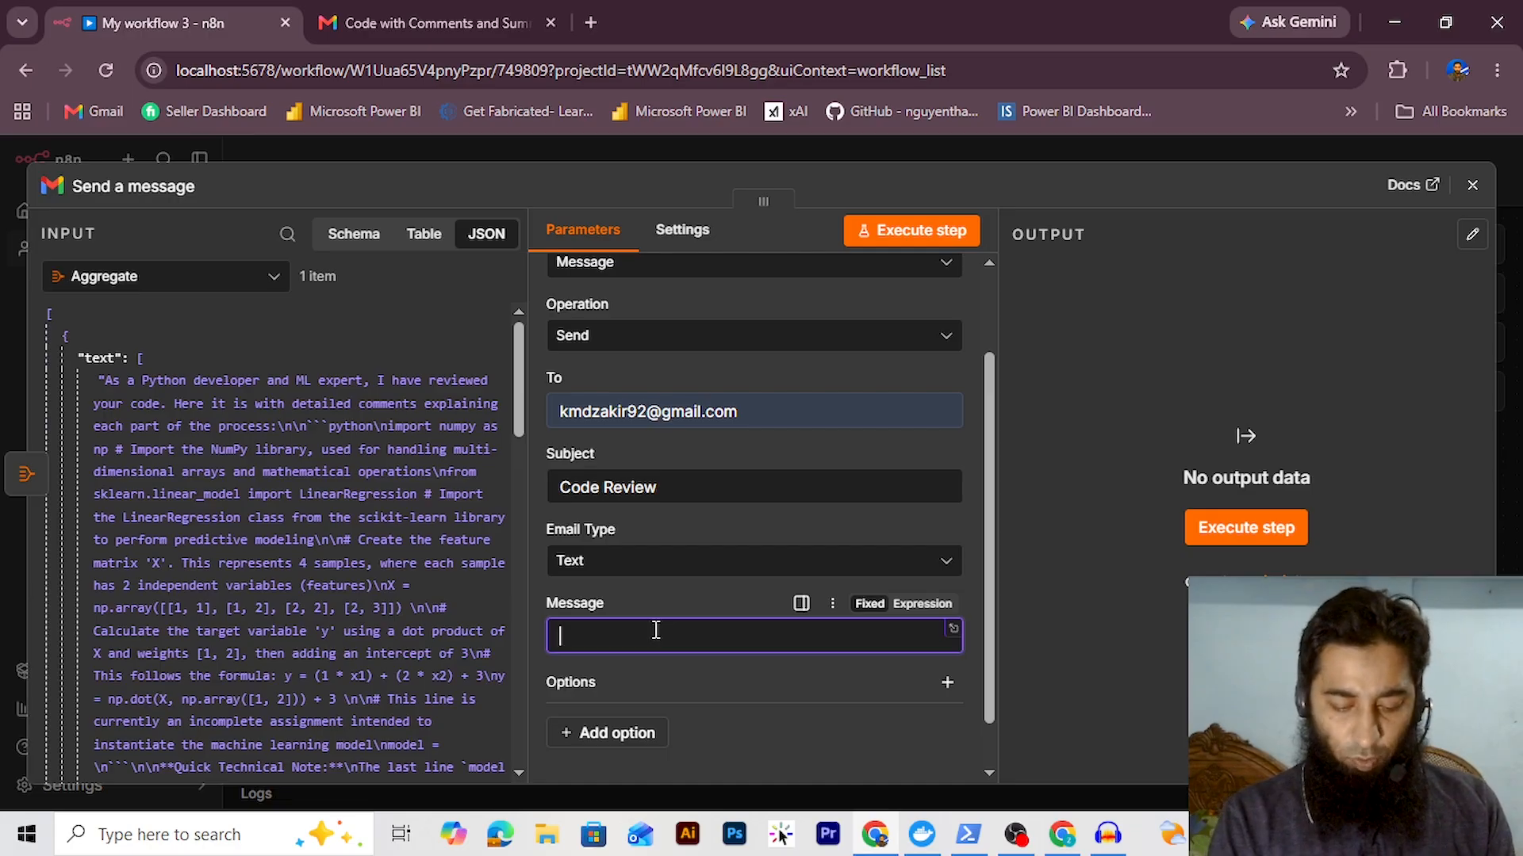
pyautogui.click(922, 604)
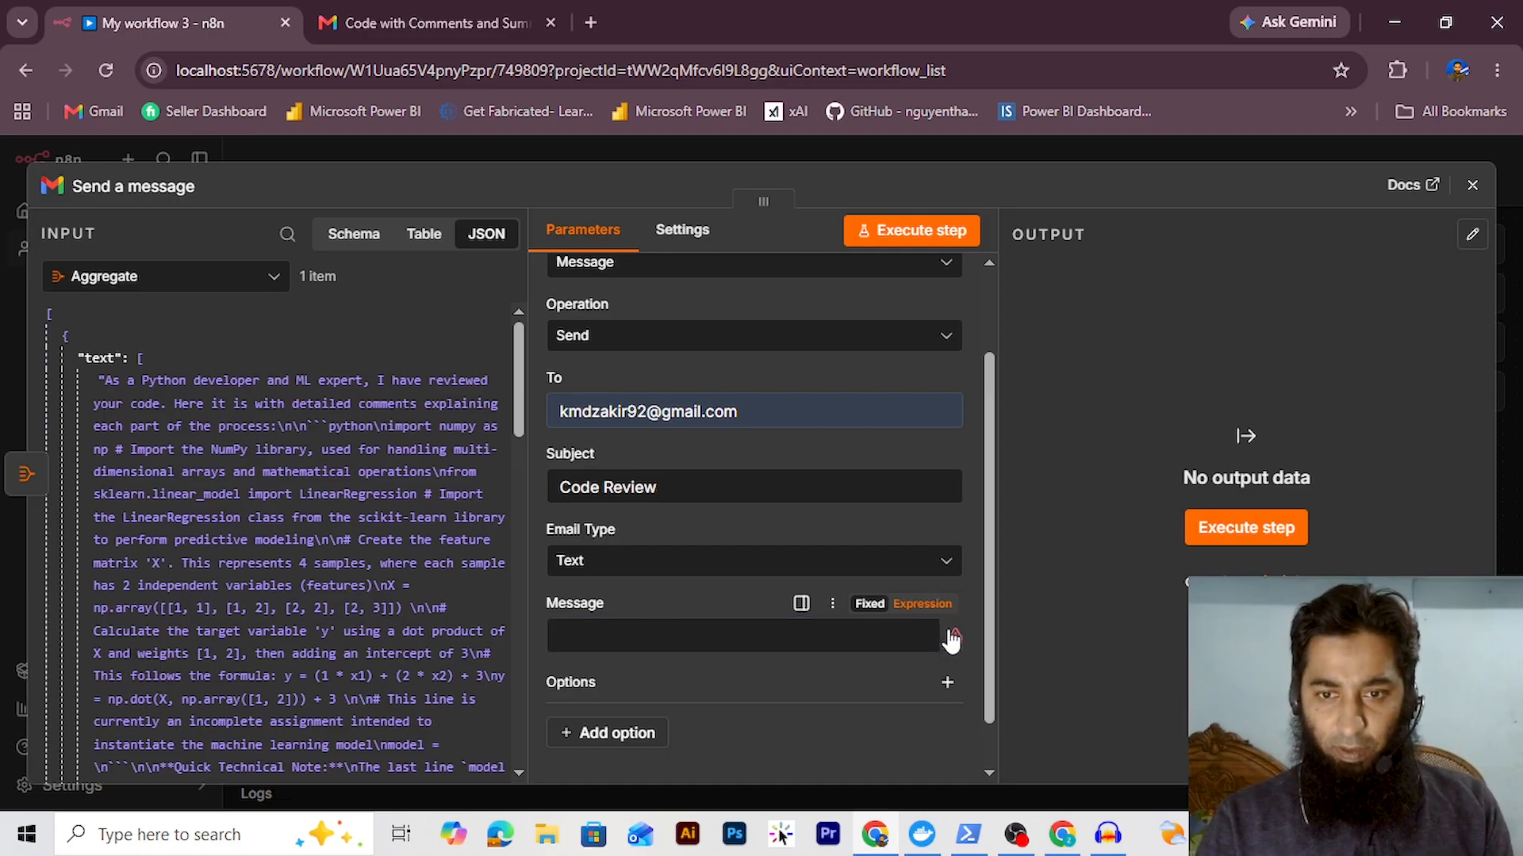
pyautogui.click(946, 641)
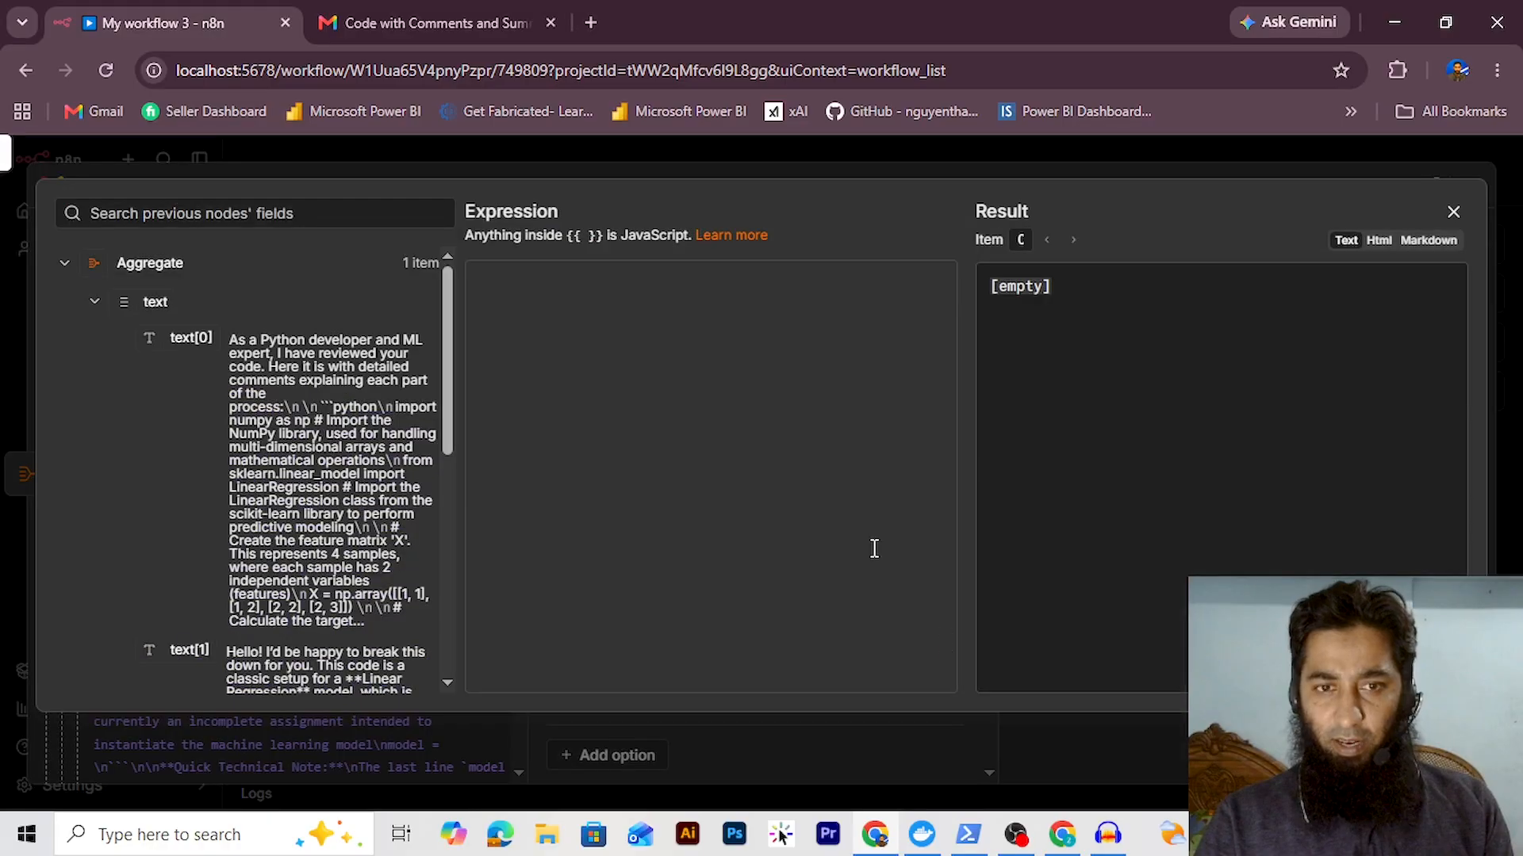
# Write the body as 'Code Comments:' {{ $json.text[0] }} and 'Code Summary:' {{ $json.text[1] }}, then execute
pyautogui.click(533, 323)
pyautogui.write('Code ')
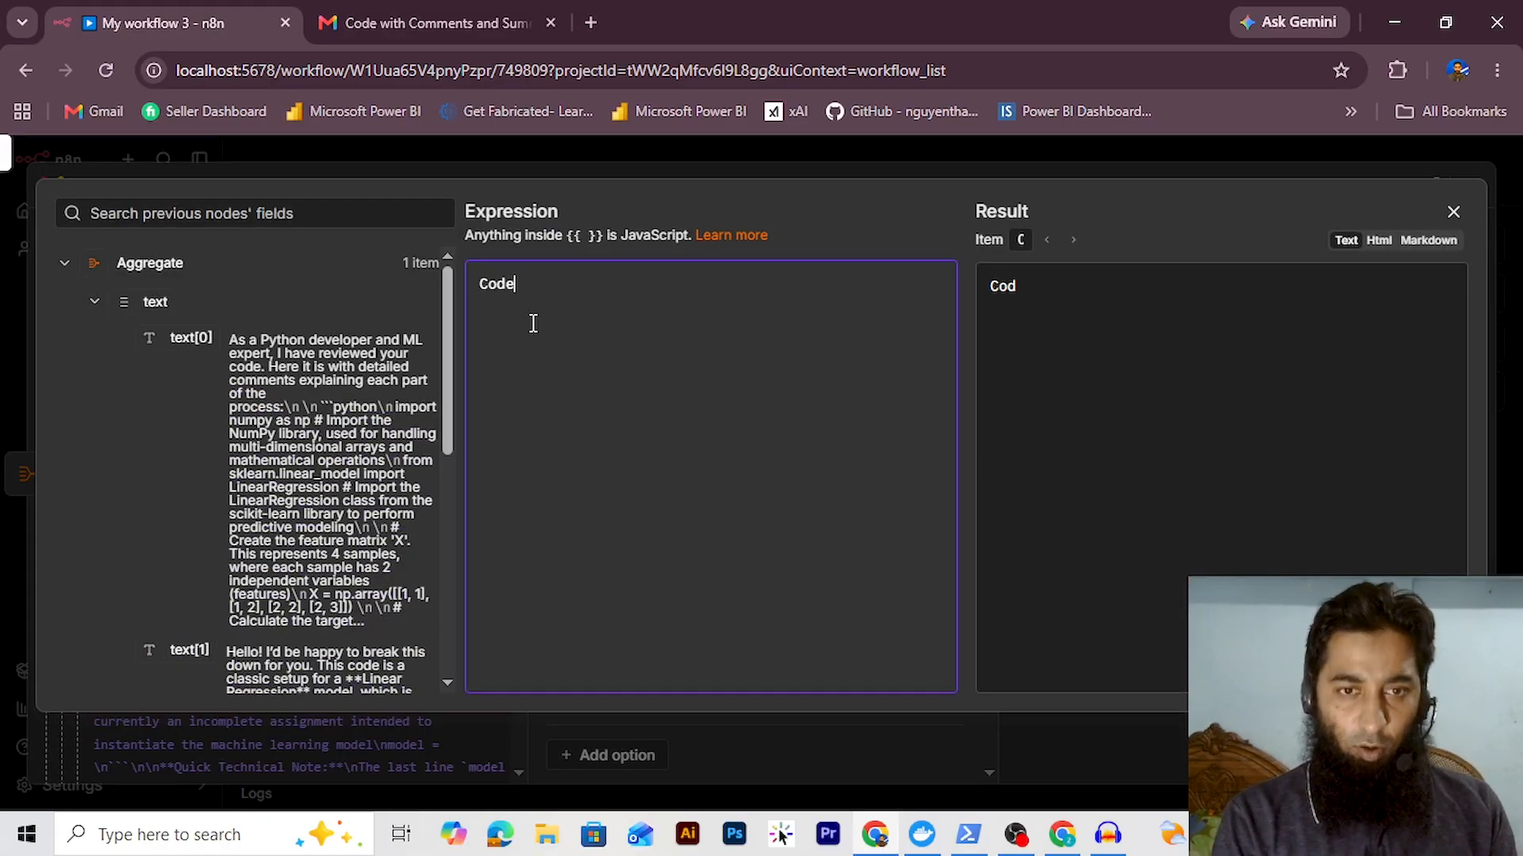
pyautogui.write('Com')
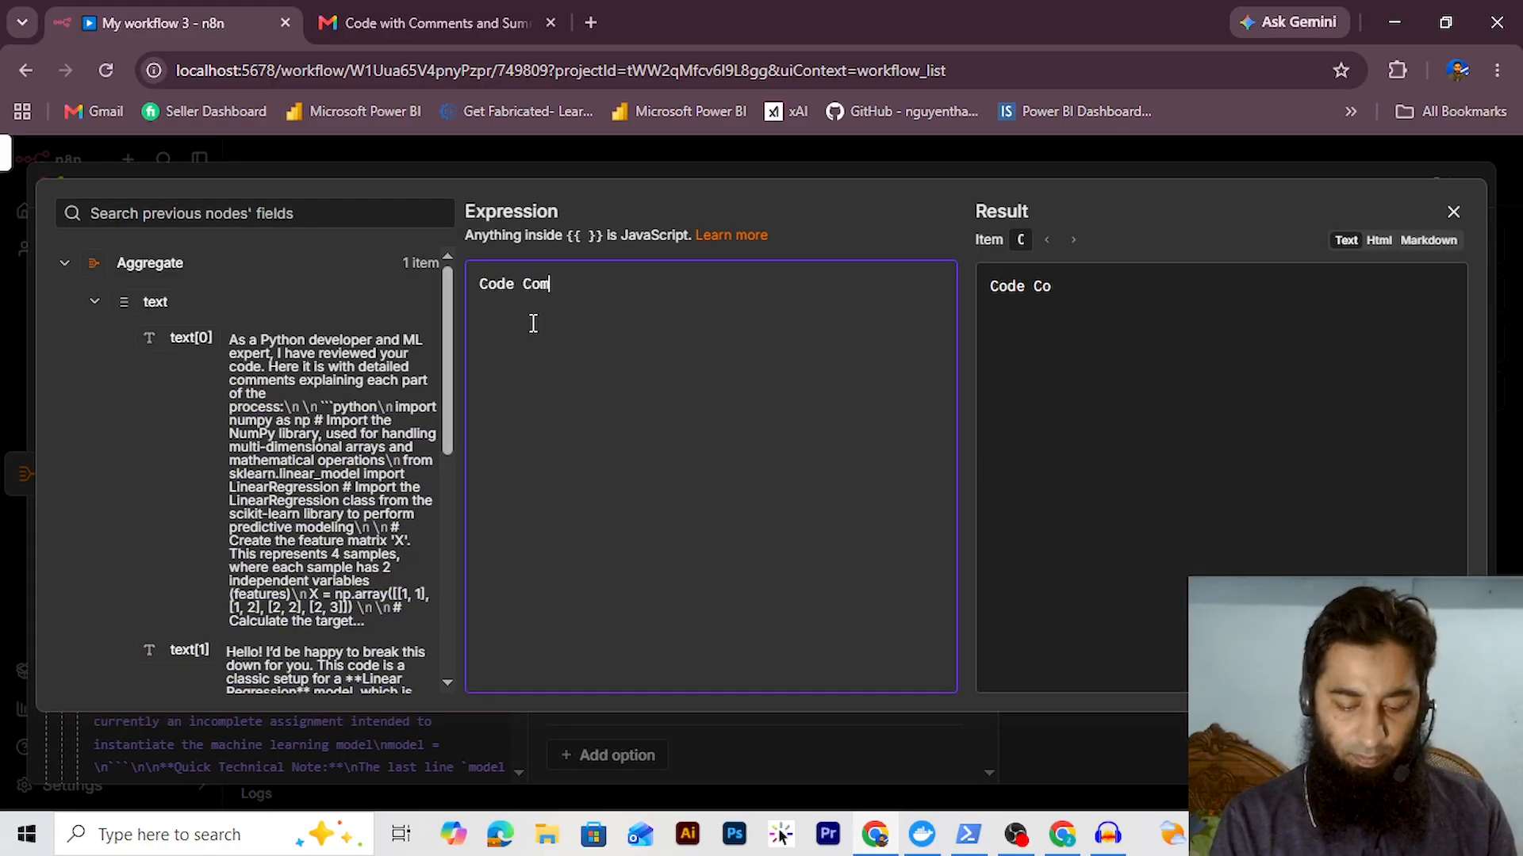
pyautogui.write('ments:')
pyautogui.press('Return')
pyautogui.moveTo(187, 336); pyautogui.dragTo(516, 314)
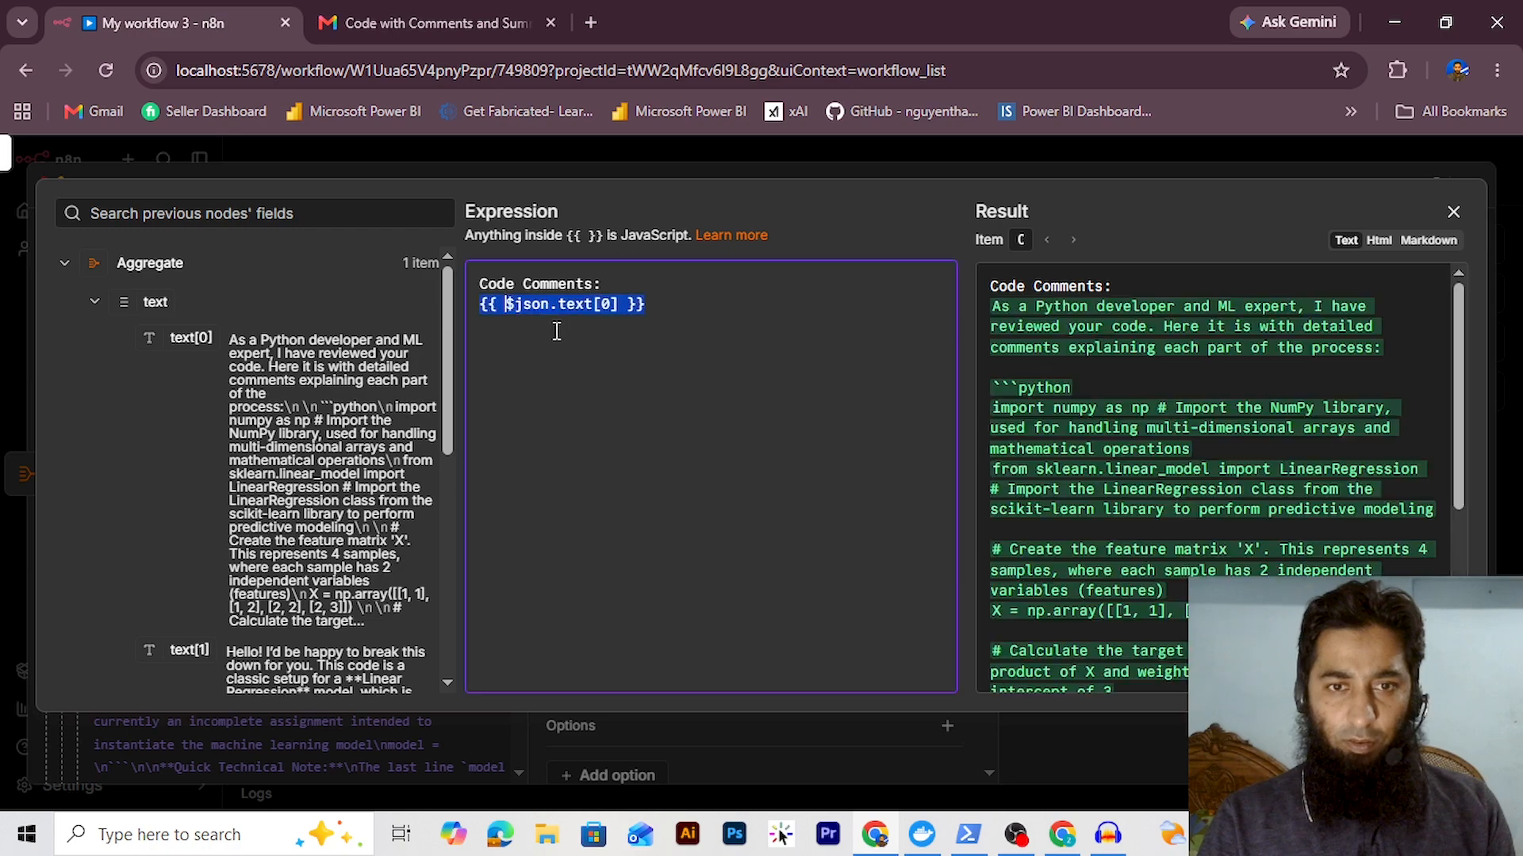
pyautogui.click(703, 308)
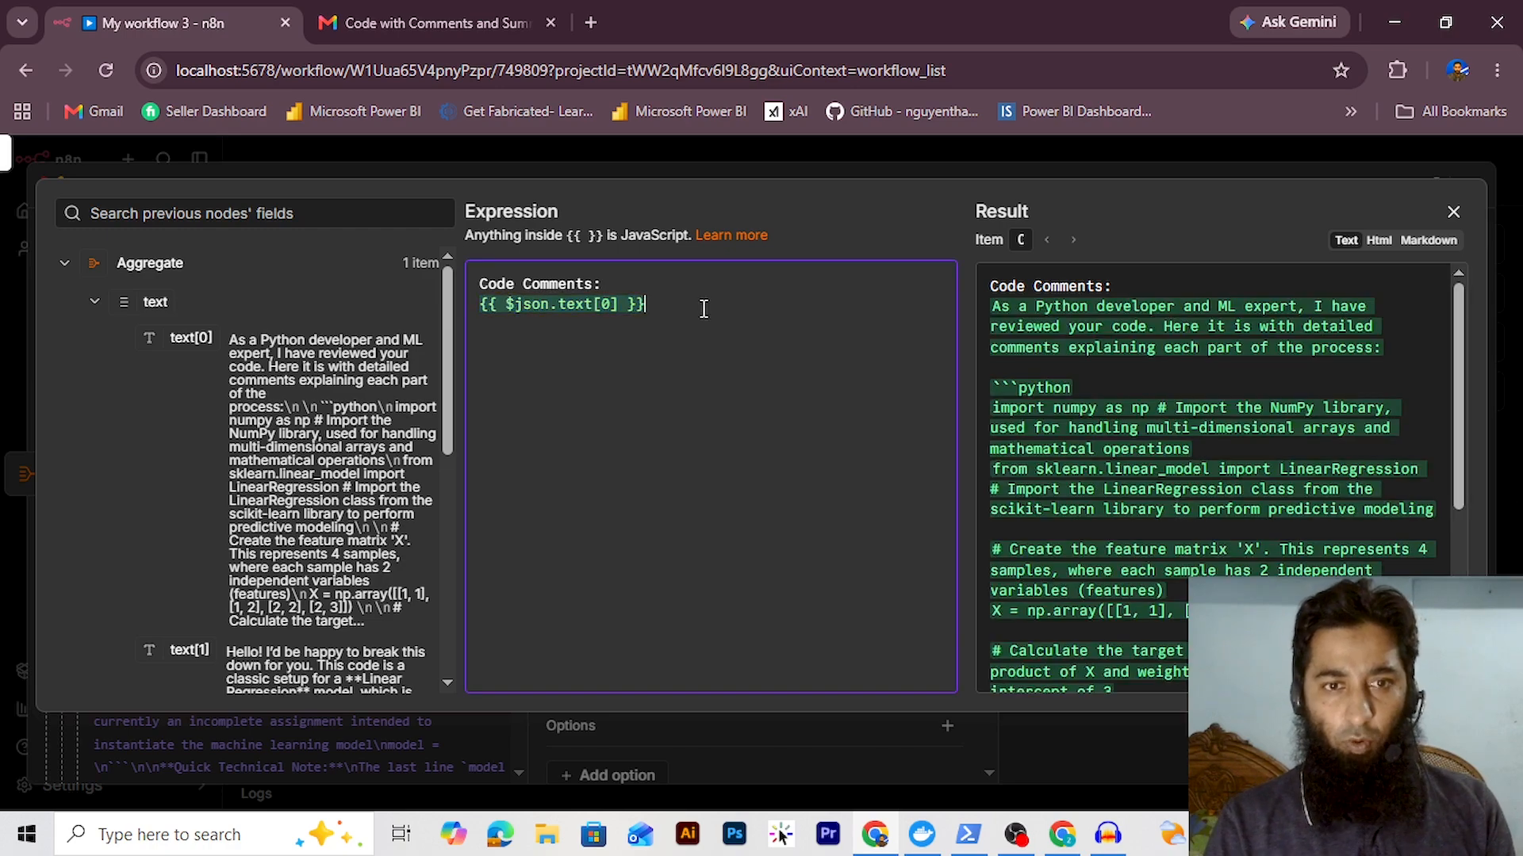
pyautogui.press('Return')
pyautogui.press('Return')
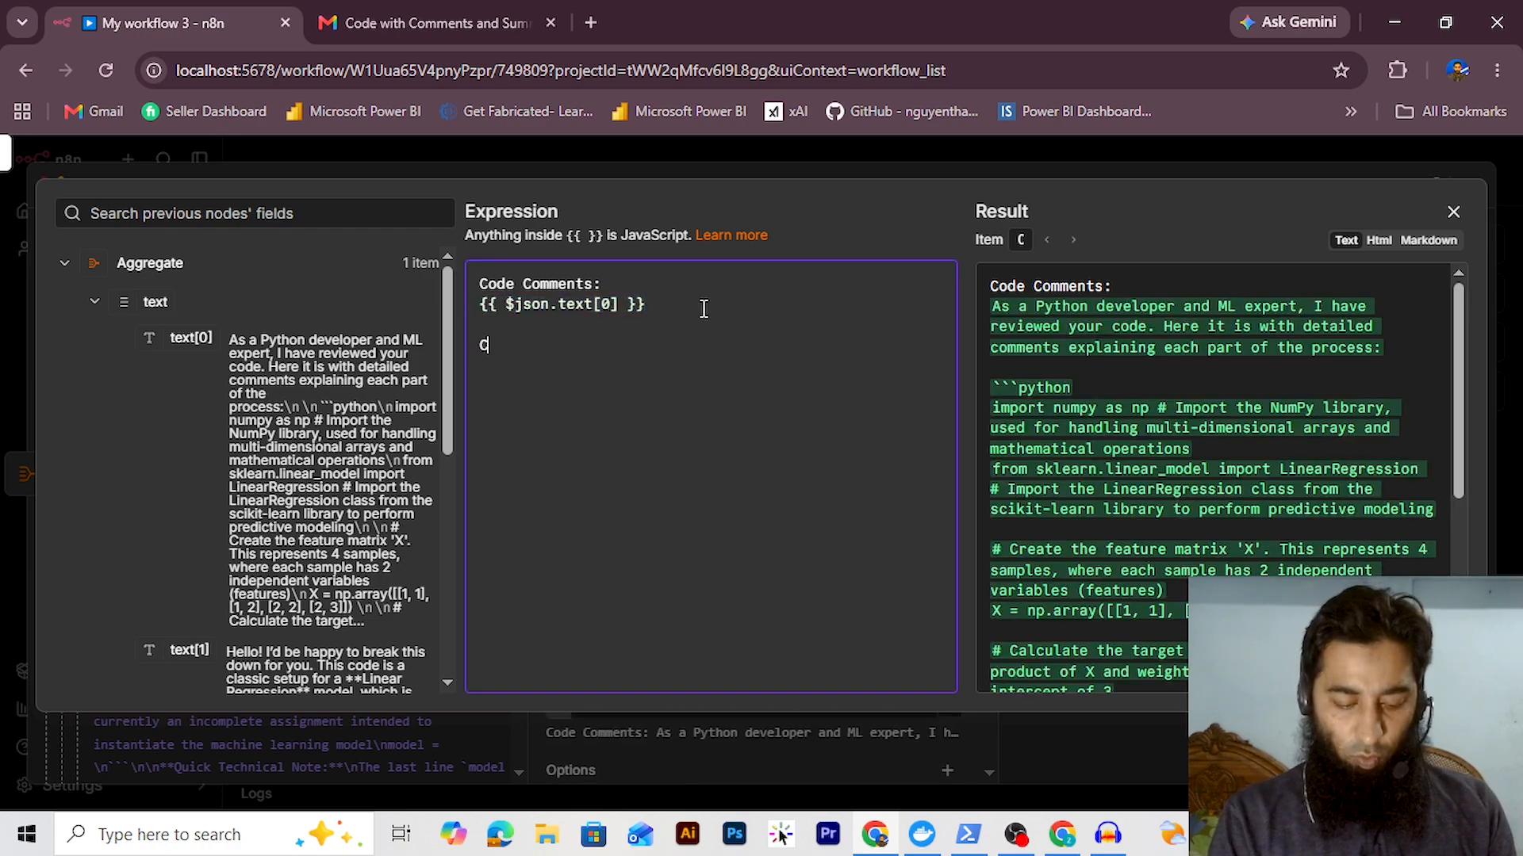
pyautogui.write('Code Summary:')
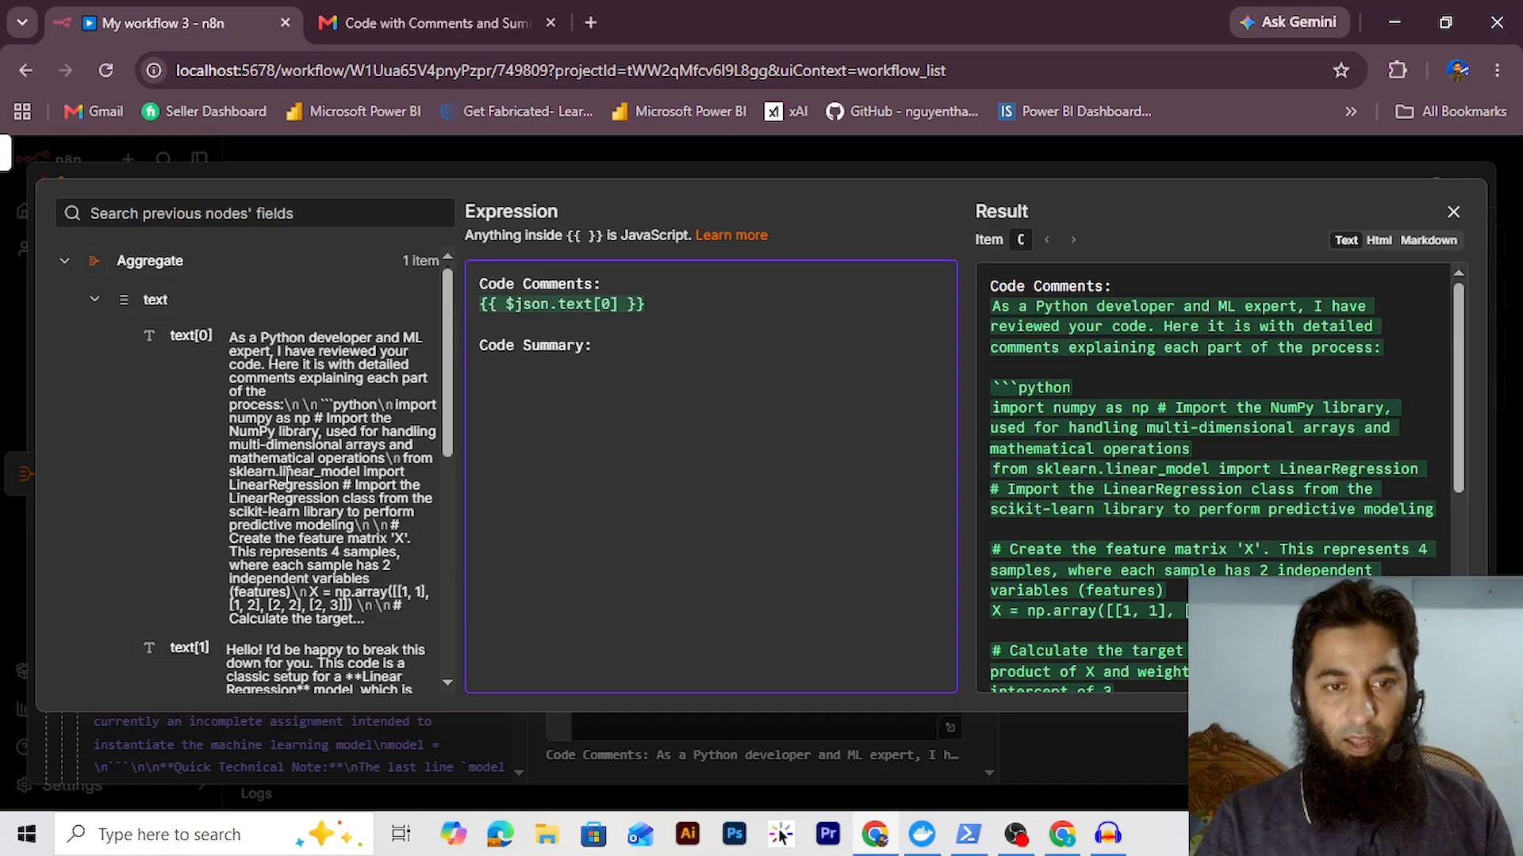
pyautogui.scroll(-2, 287, 476)
pyautogui.moveTo(190, 538); pyautogui.dragTo(507, 372)
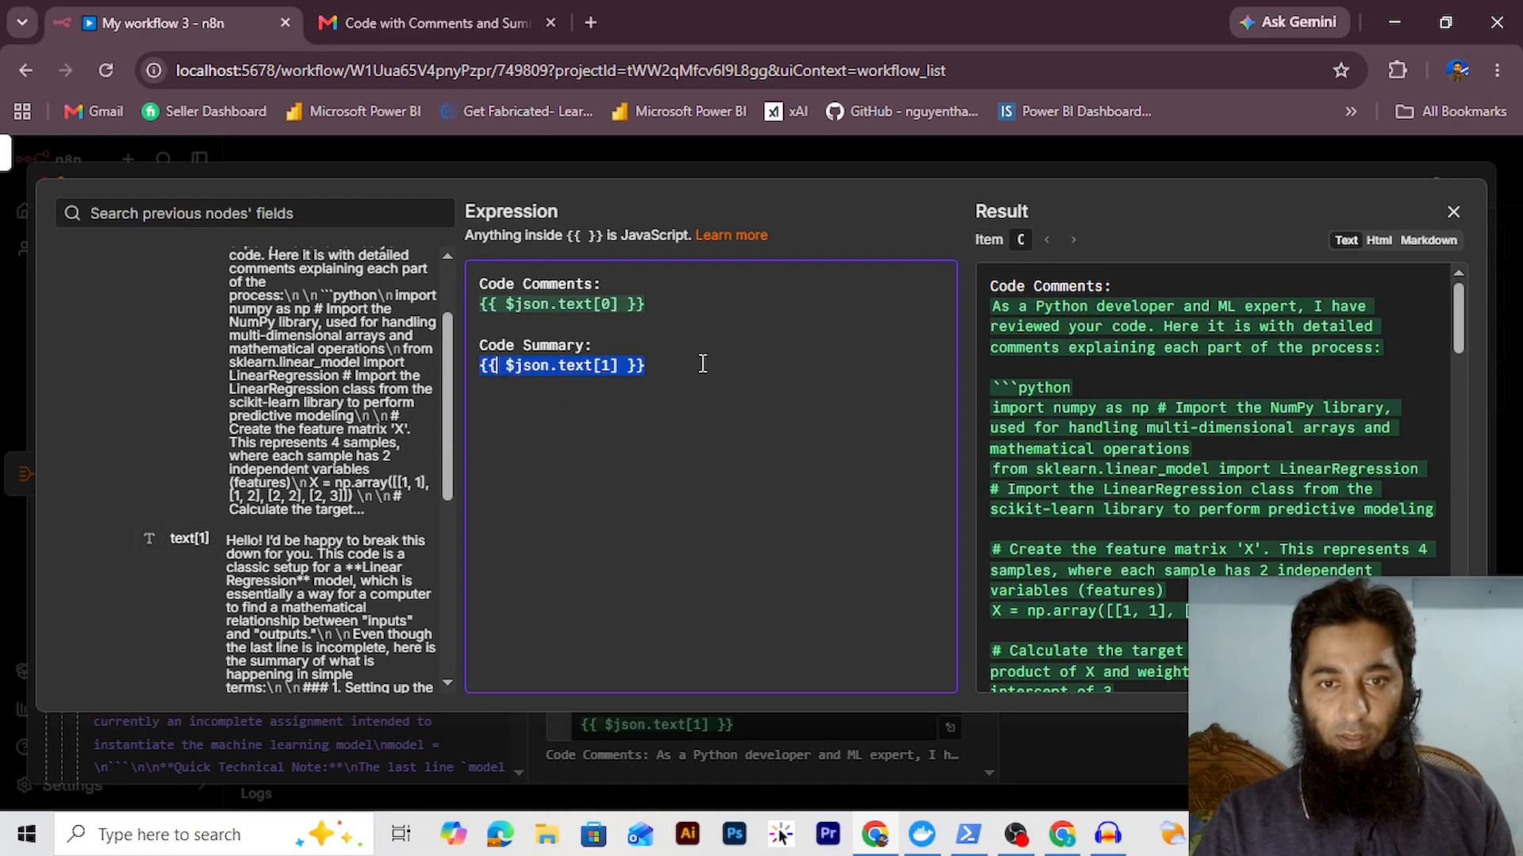
pyautogui.press('Escape')
pyautogui.click(916, 234)
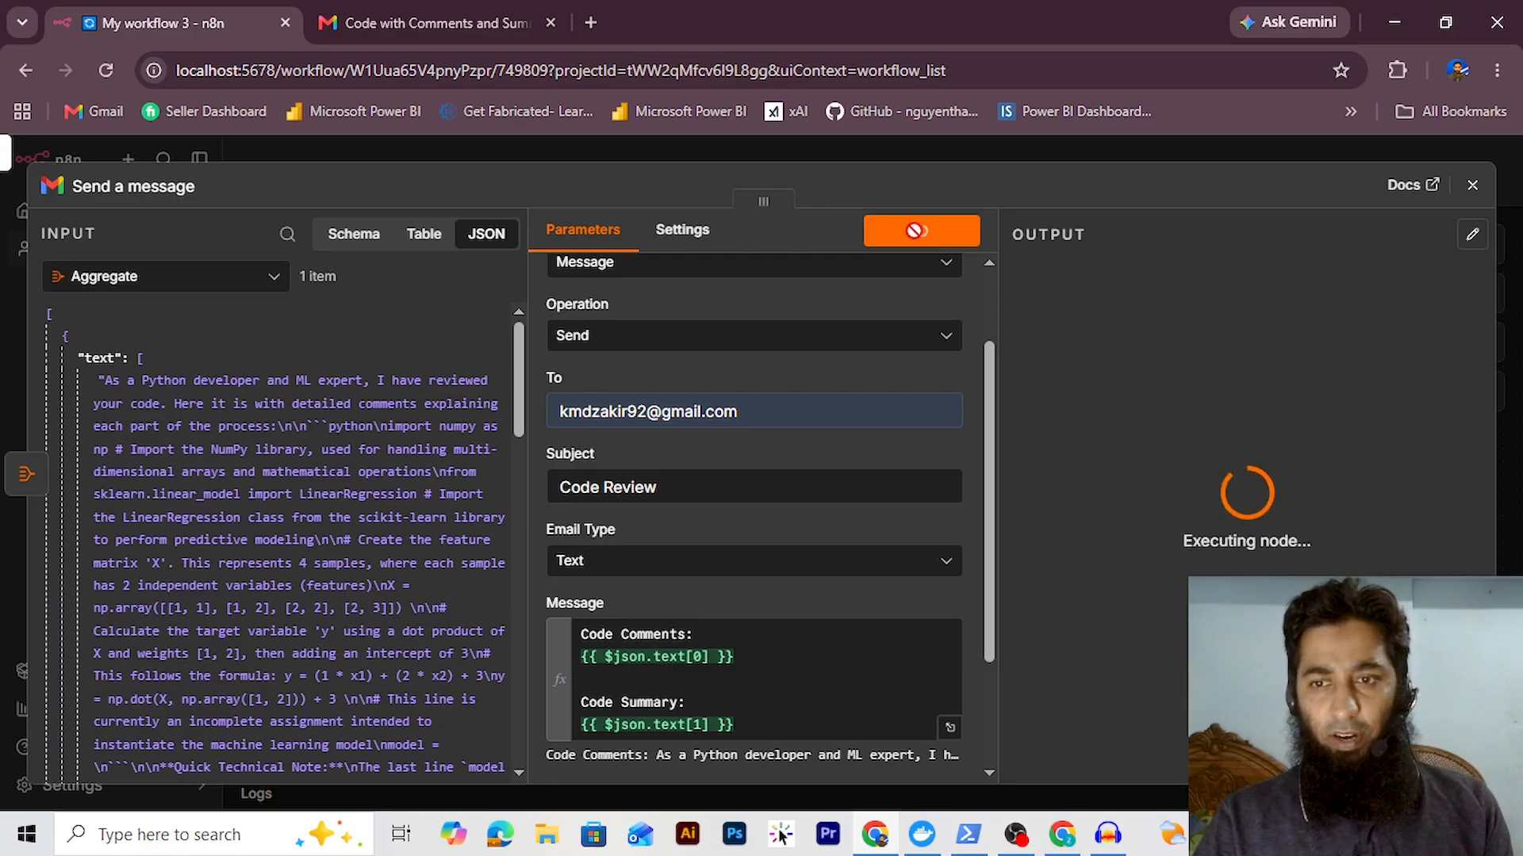
# Refresh the Gmail inbox at a smaller zoom and open the Code Review email
pyautogui.click(507, 26)
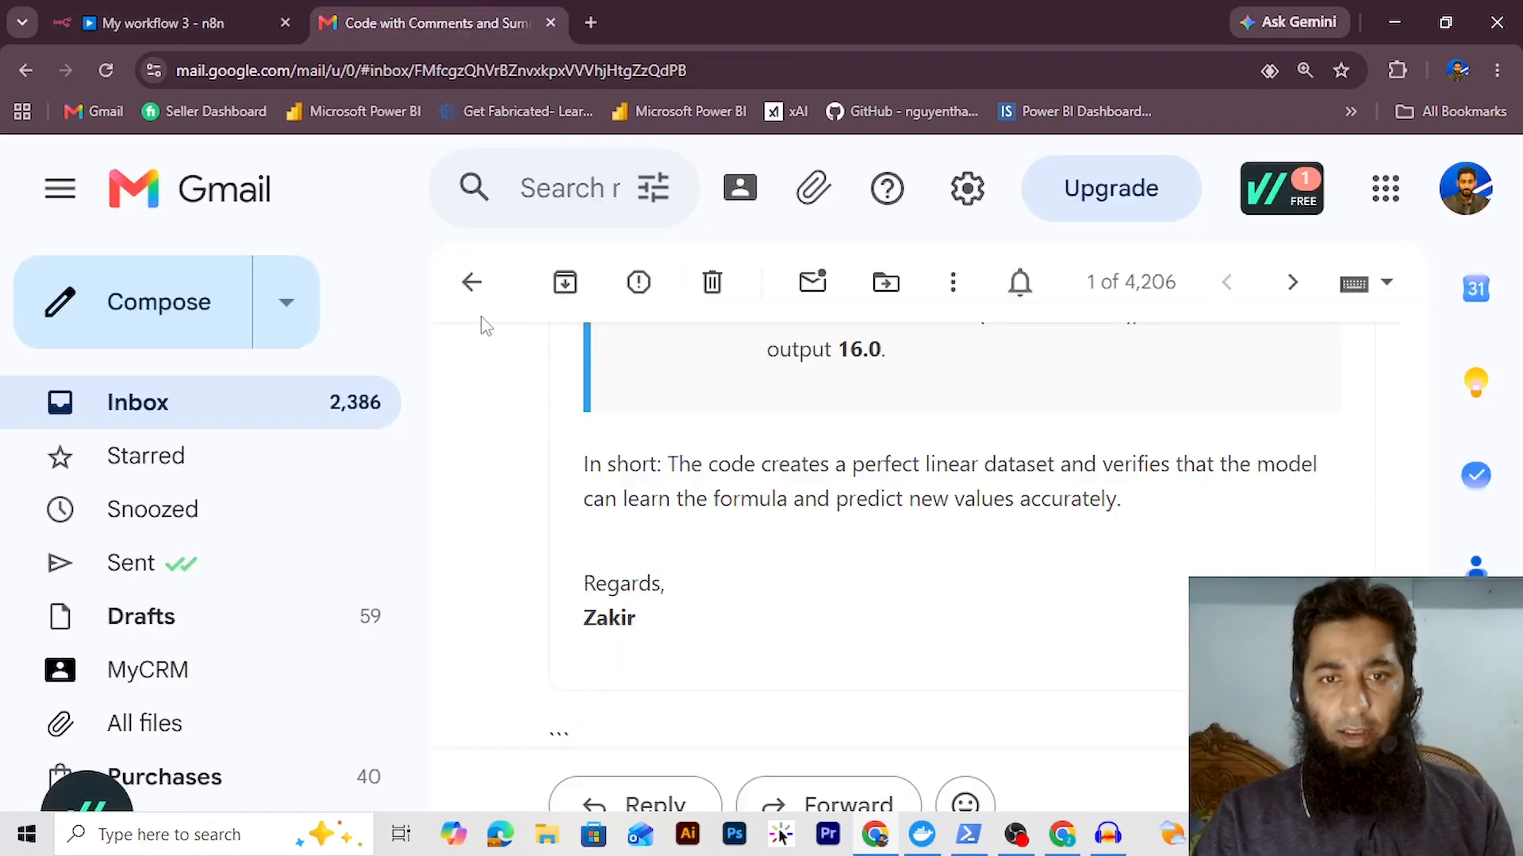
pyautogui.click(473, 287)
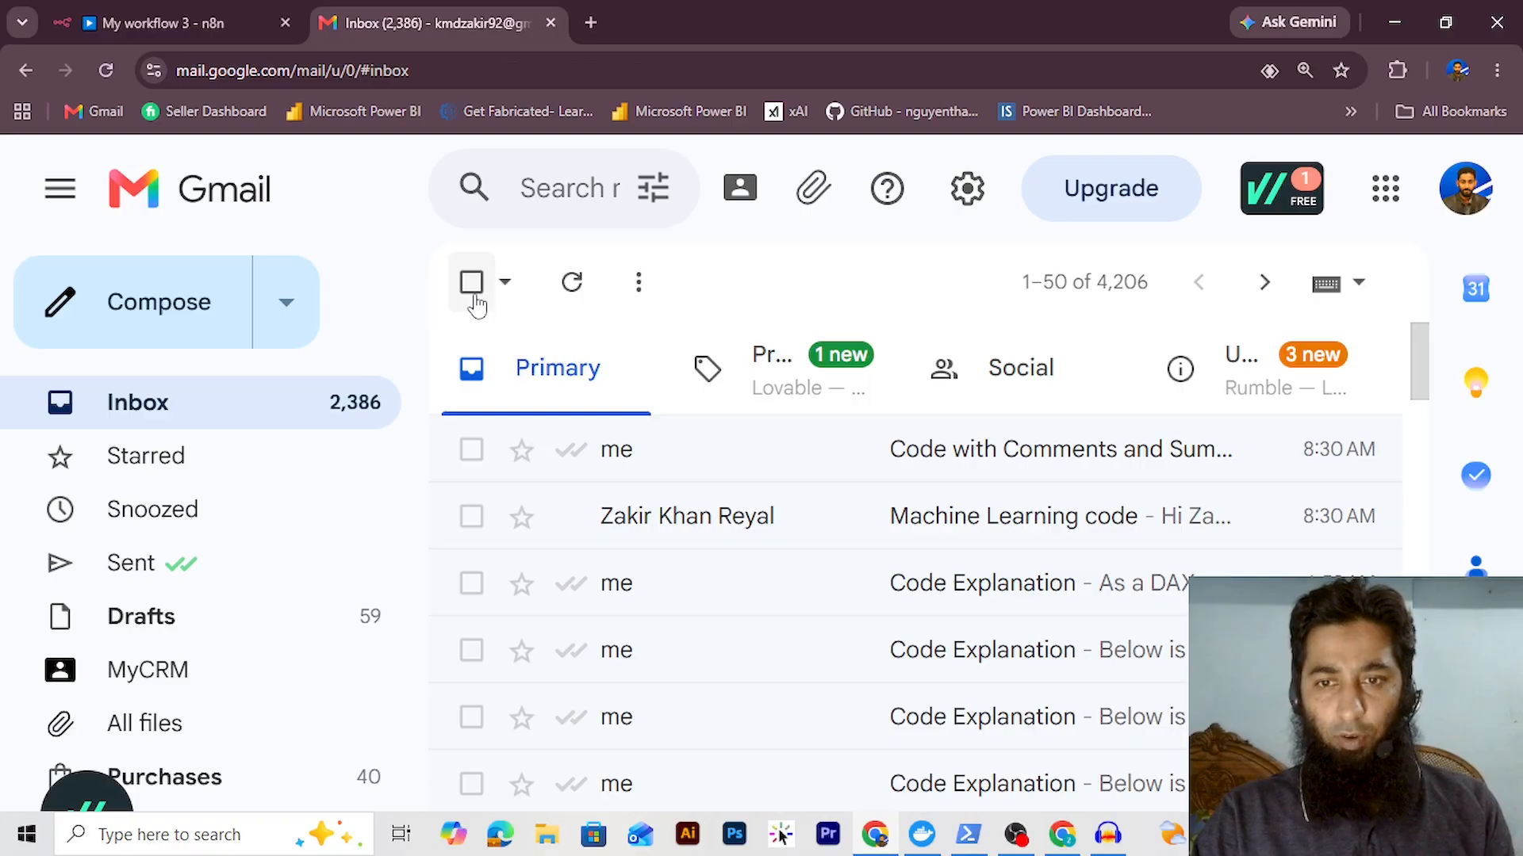
pyautogui.hotkey('ctrl', '-')
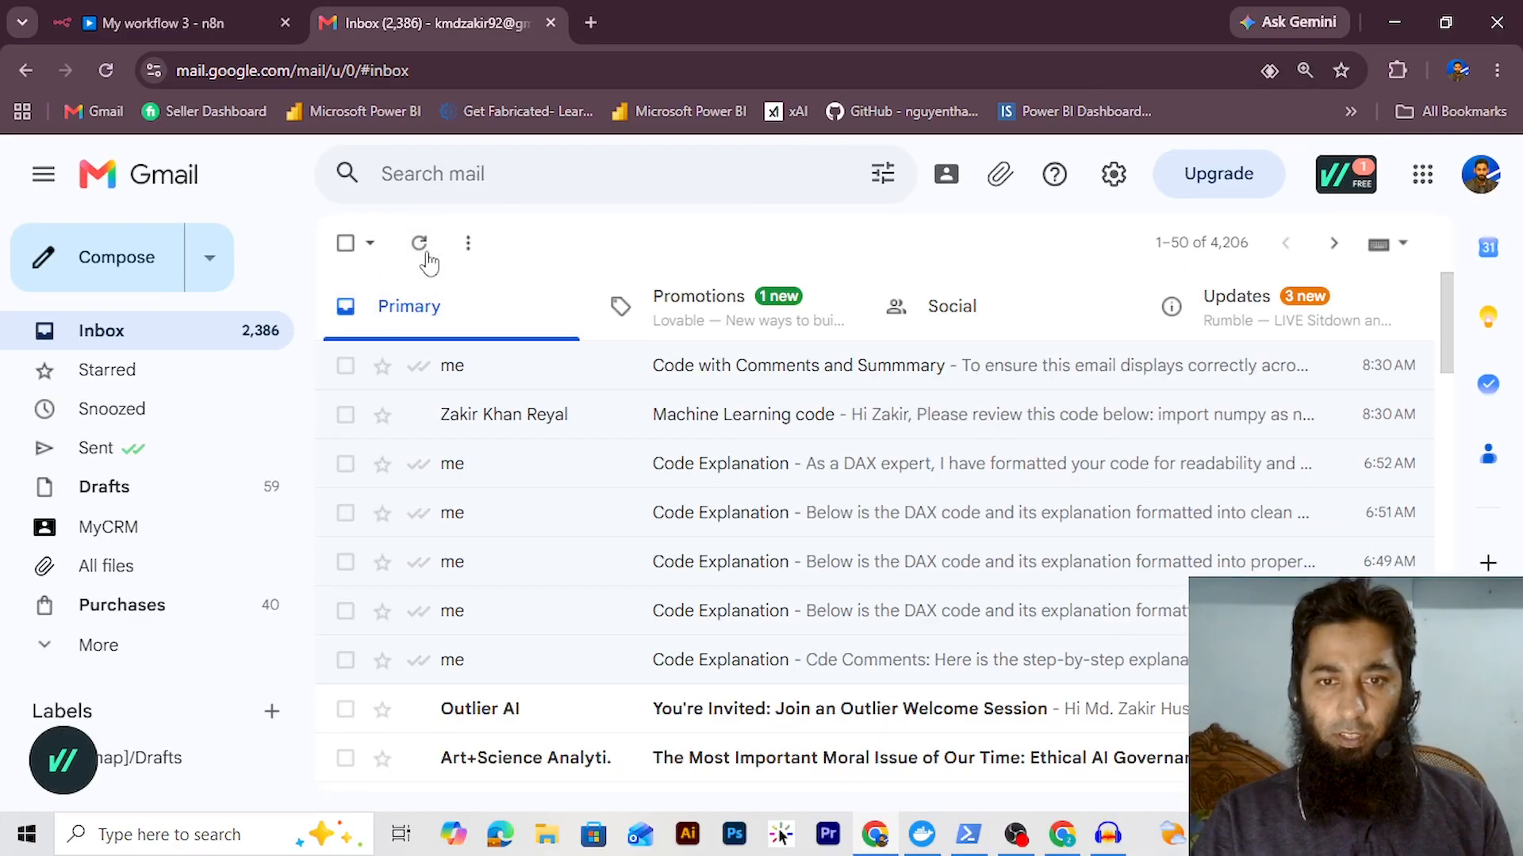
pyautogui.click(425, 251)
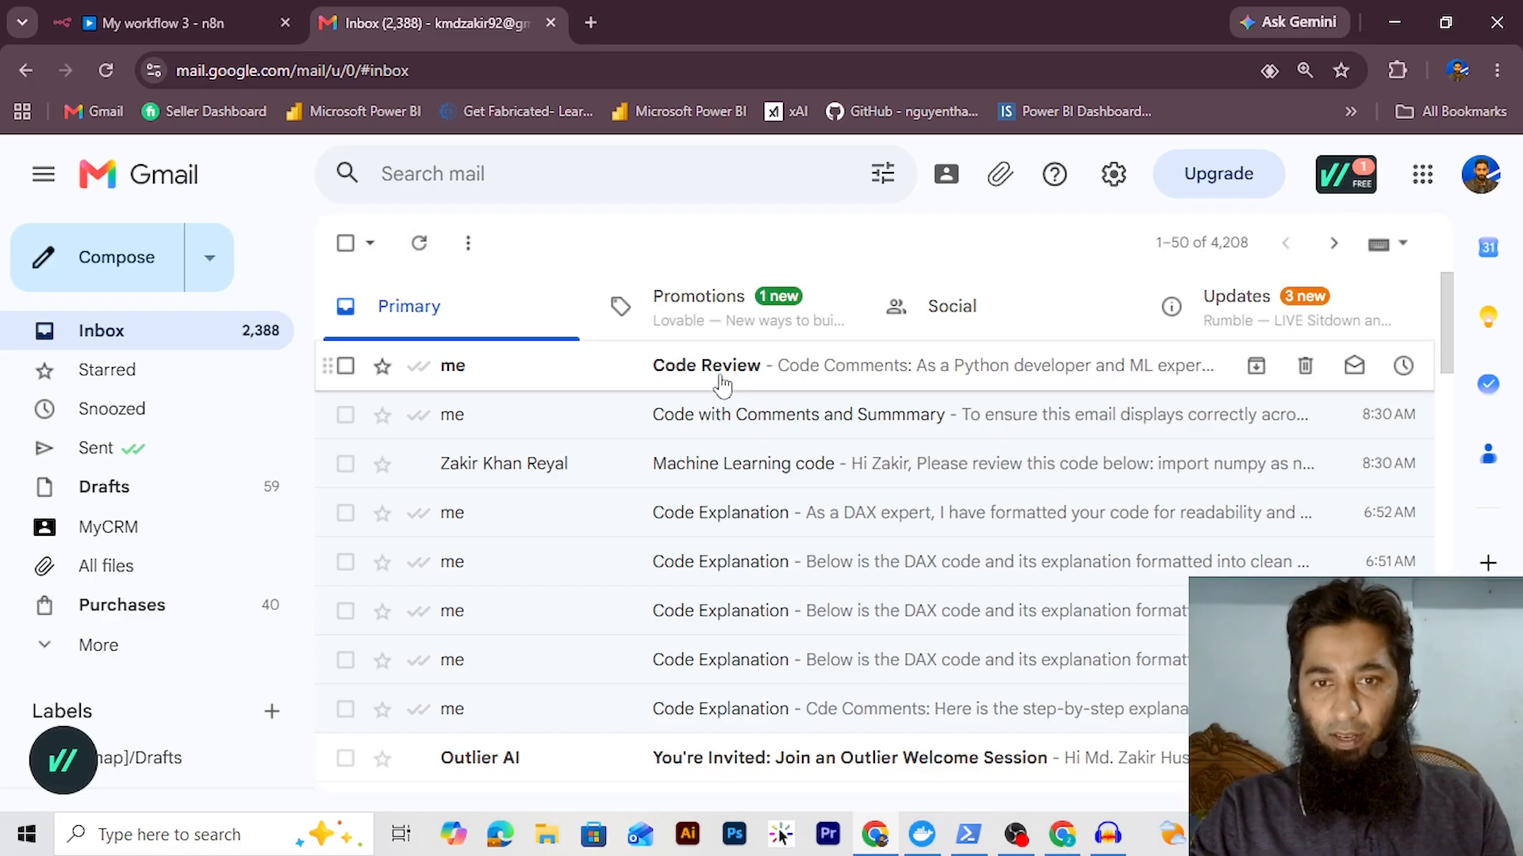
pyautogui.click(720, 383)
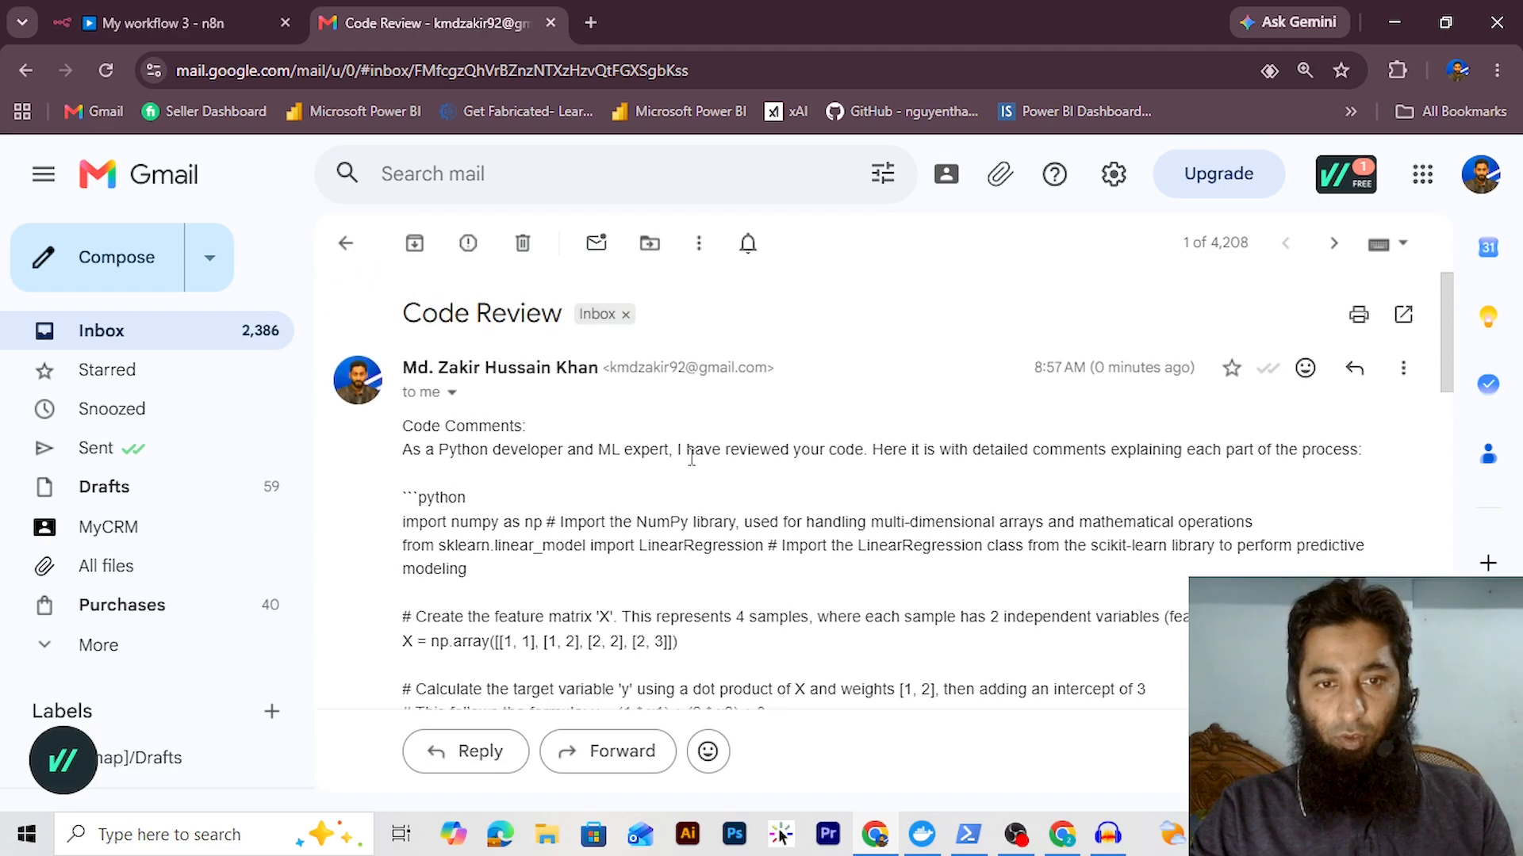
# Read through the email's code comments and summary, then return to the n8n tab
pyautogui.scroll(-3, 542, 510)
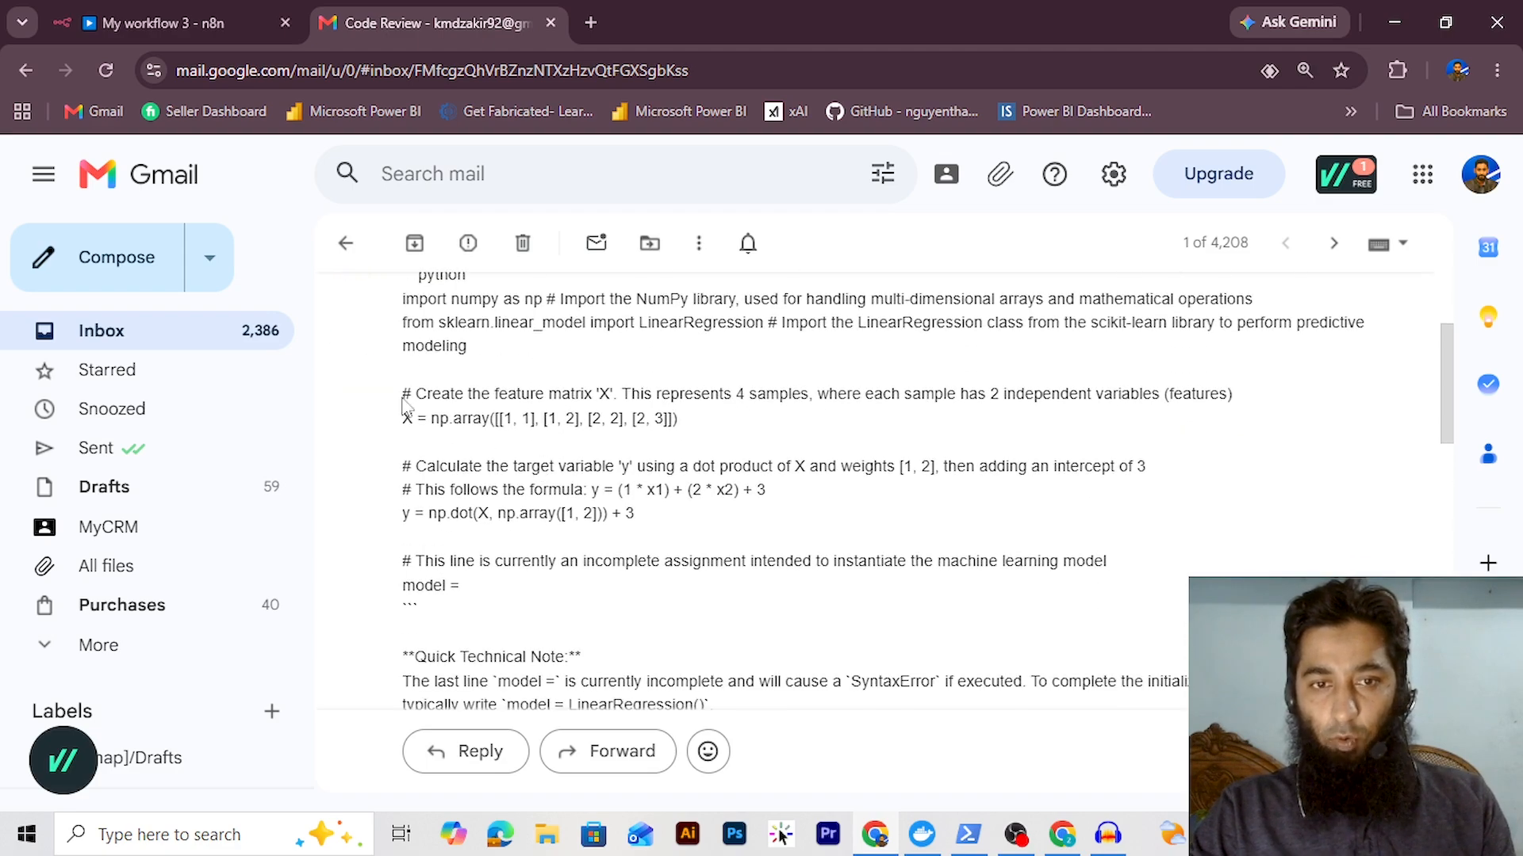
pyautogui.moveTo(402, 399); pyautogui.dragTo(814, 632)
pyautogui.click(478, 510)
pyautogui.scroll(-3, 391, 420)
pyautogui.click(815, 632)
pyautogui.scroll(-3, 813, 619)
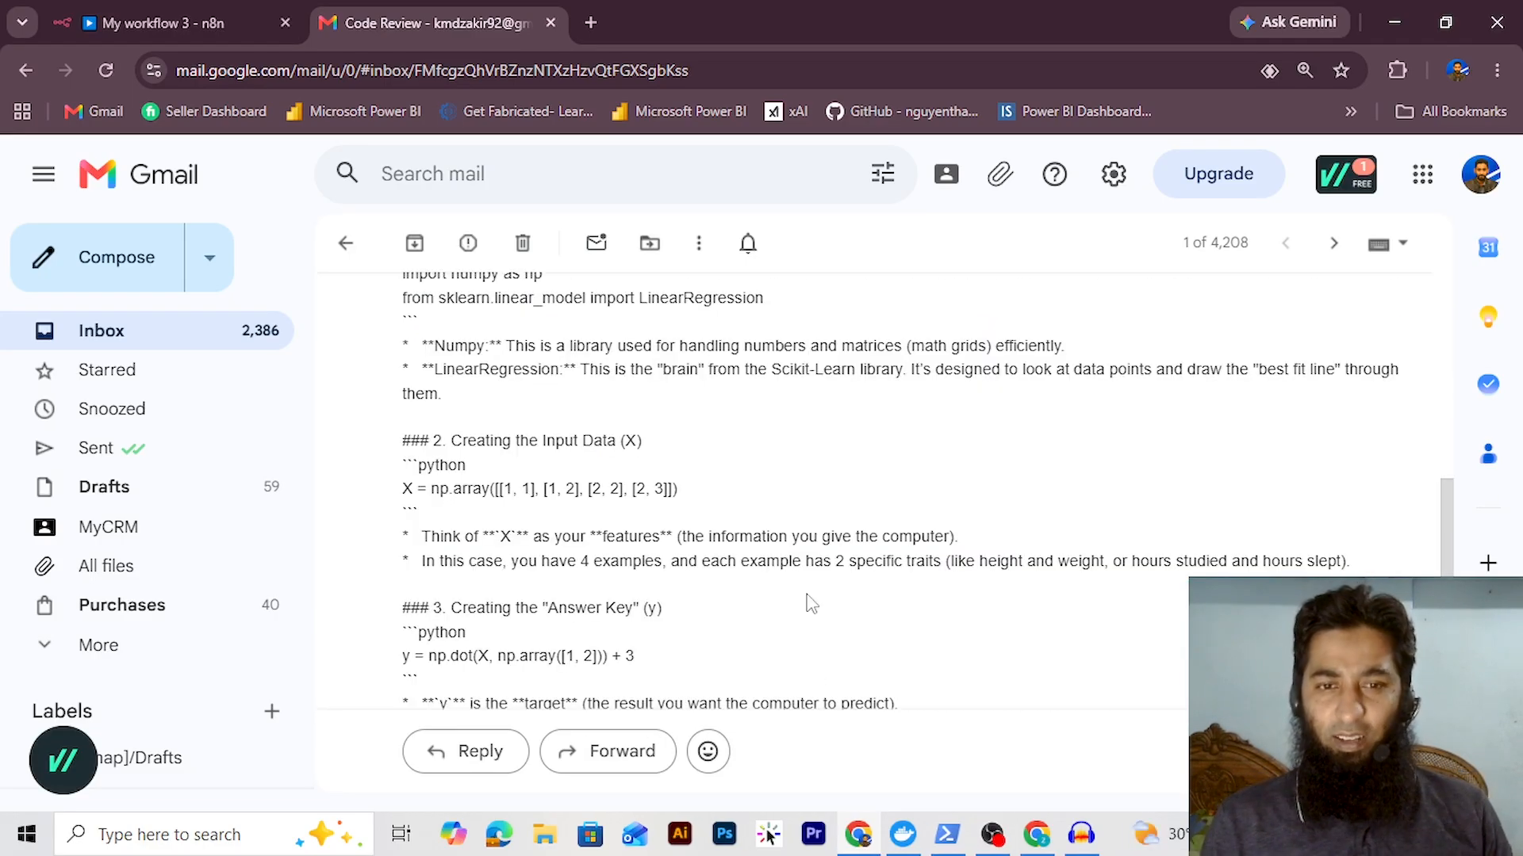
pyautogui.scroll(-1, 816, 596)
pyautogui.scroll(3, 821, 598)
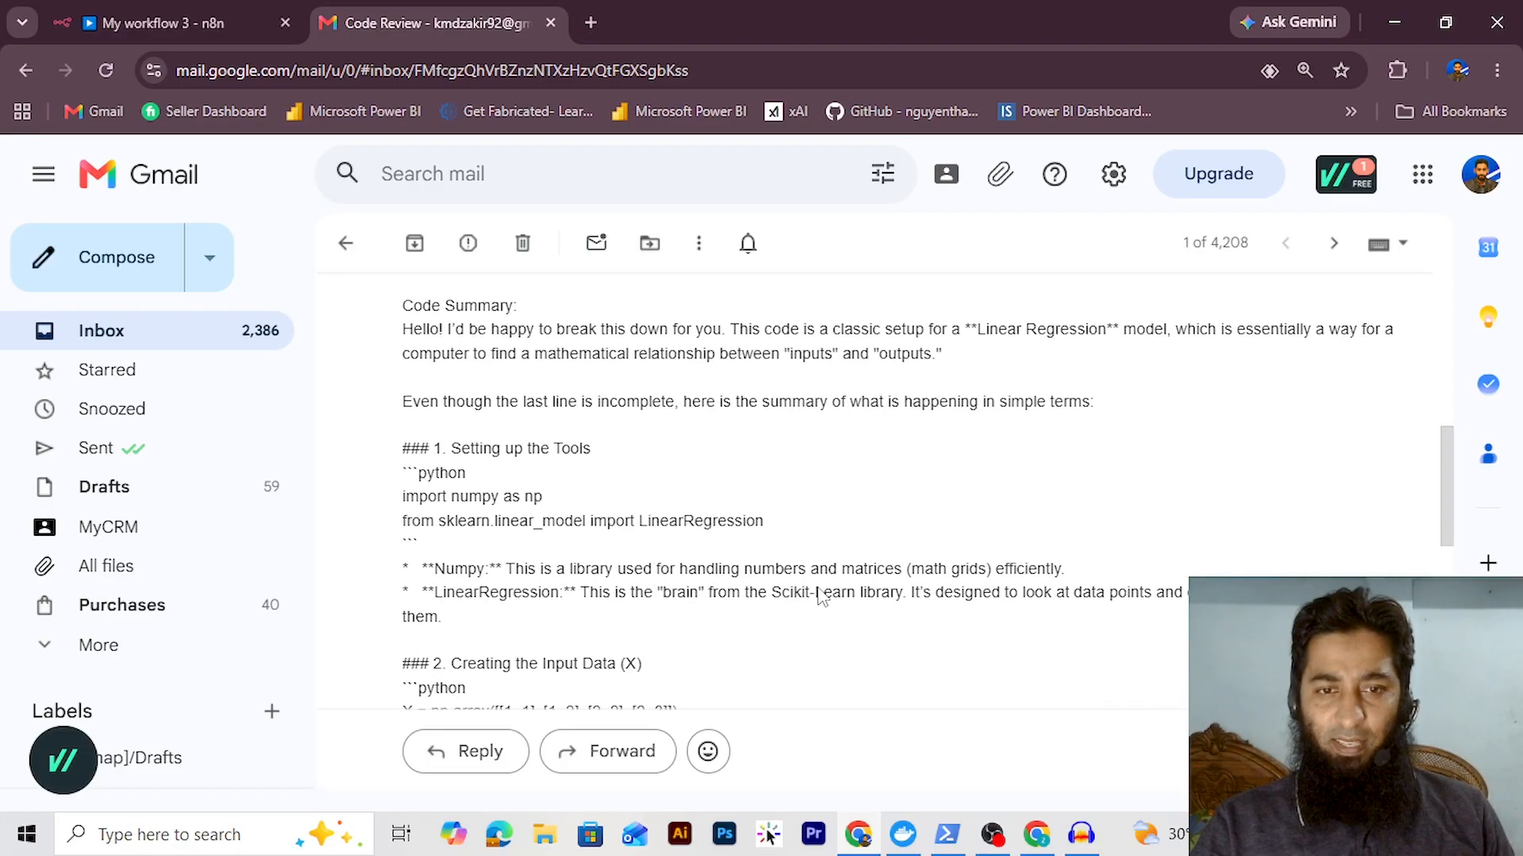
pyautogui.scroll(1, 819, 594)
pyautogui.scroll(-9, 825, 594)
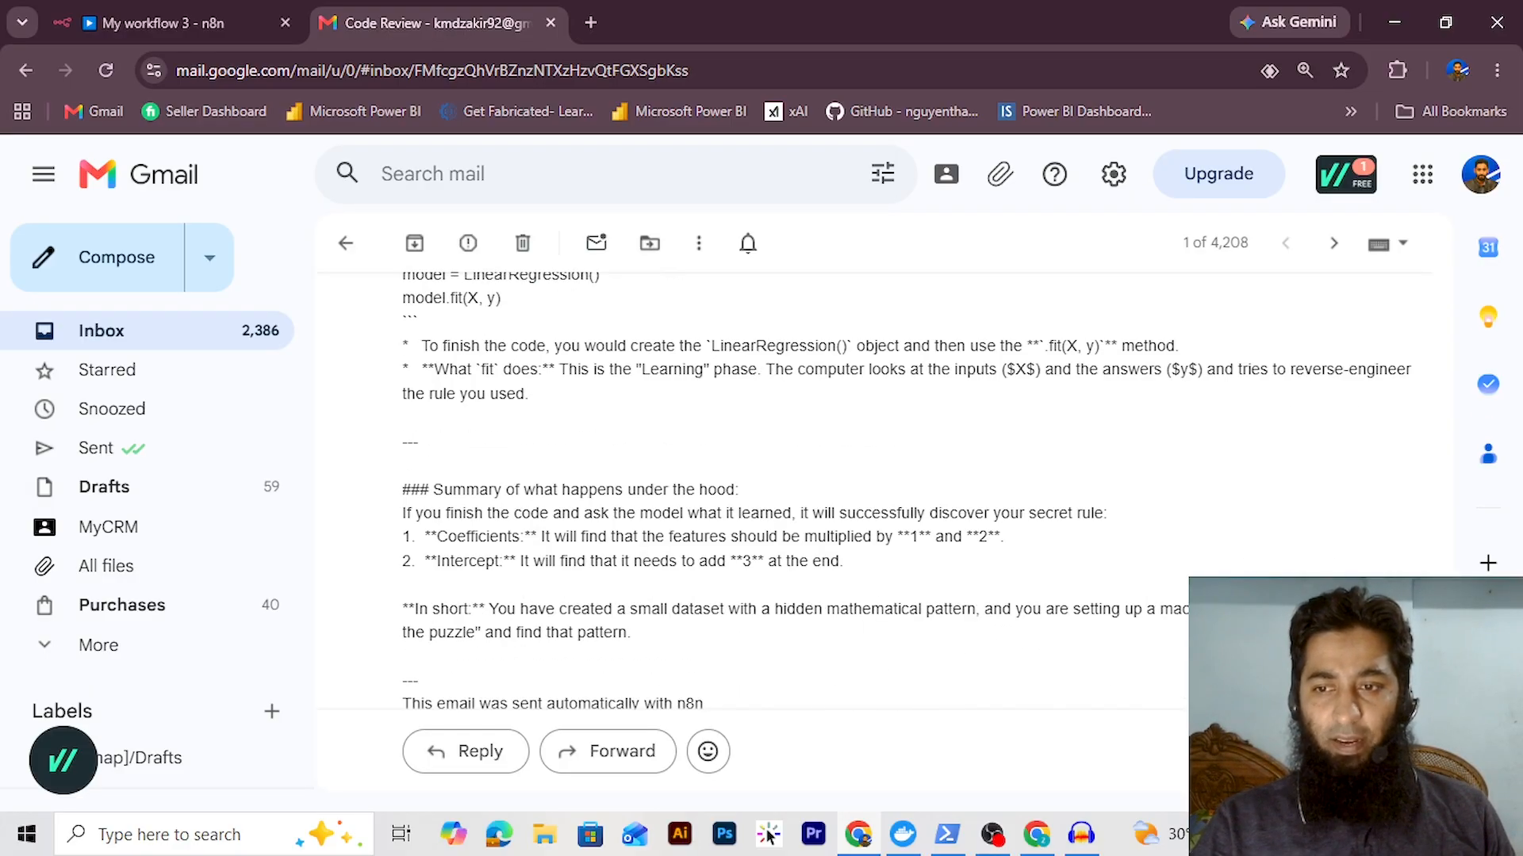
pyautogui.scroll(-2, 1257, 527)
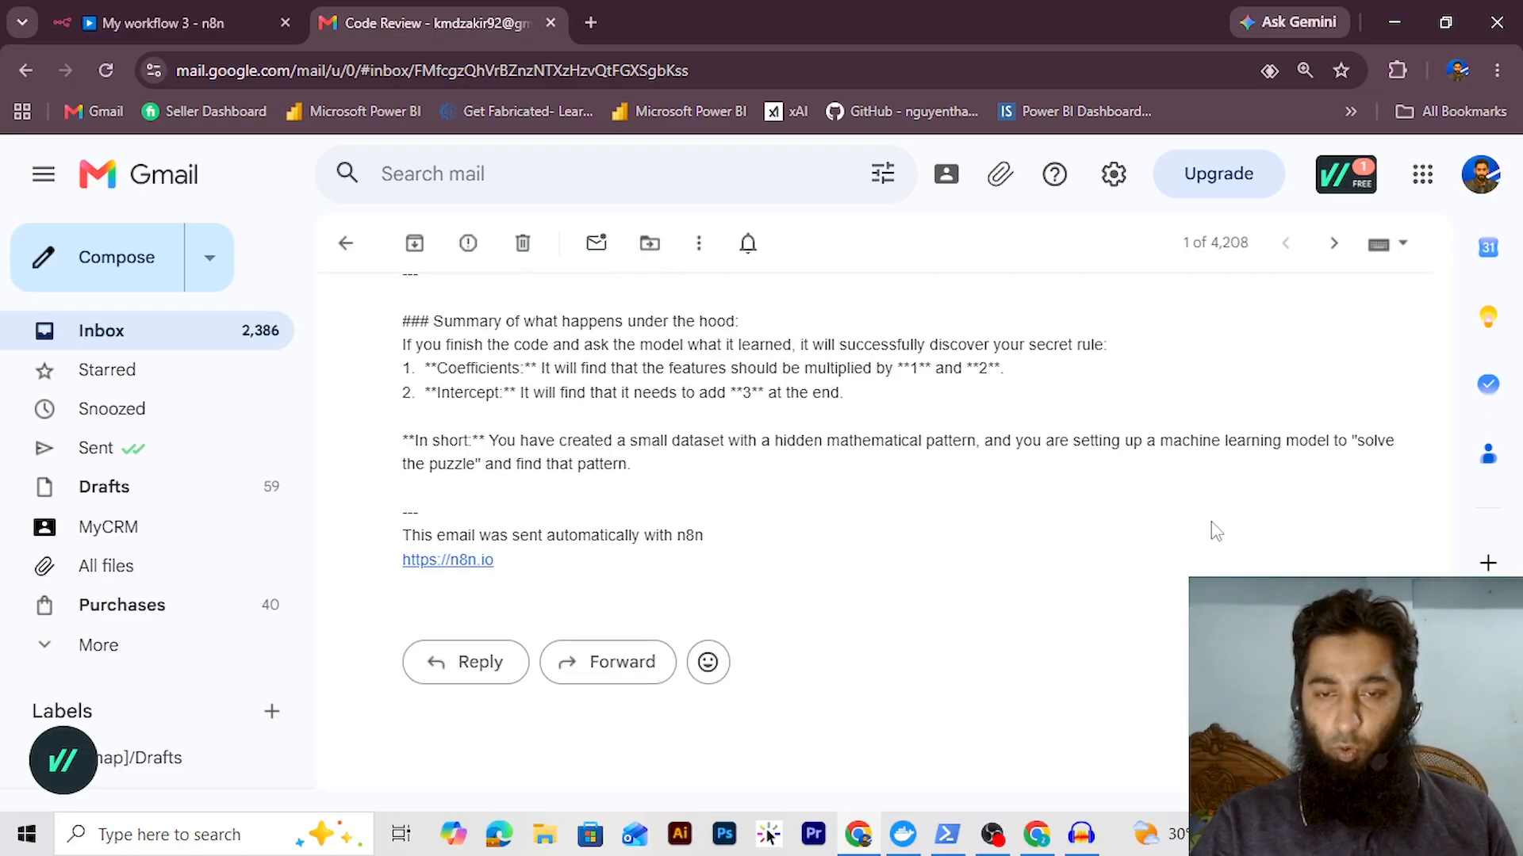
pyautogui.click(159, 22)
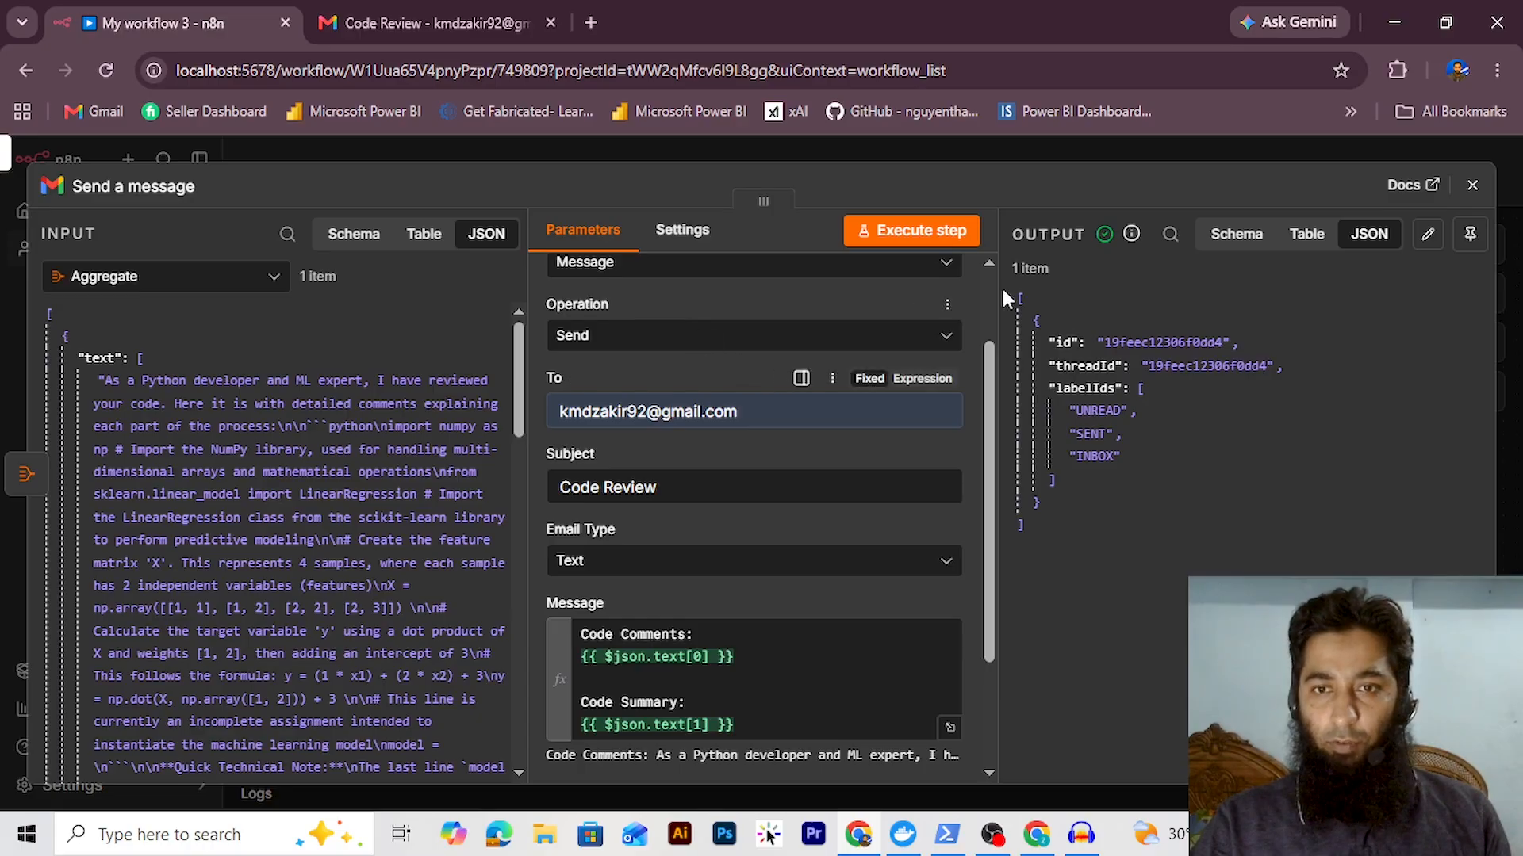
# Remove the Aggregate-to-Send a message connection and move Send a message up out of the chain
pyautogui.click(1471, 185)
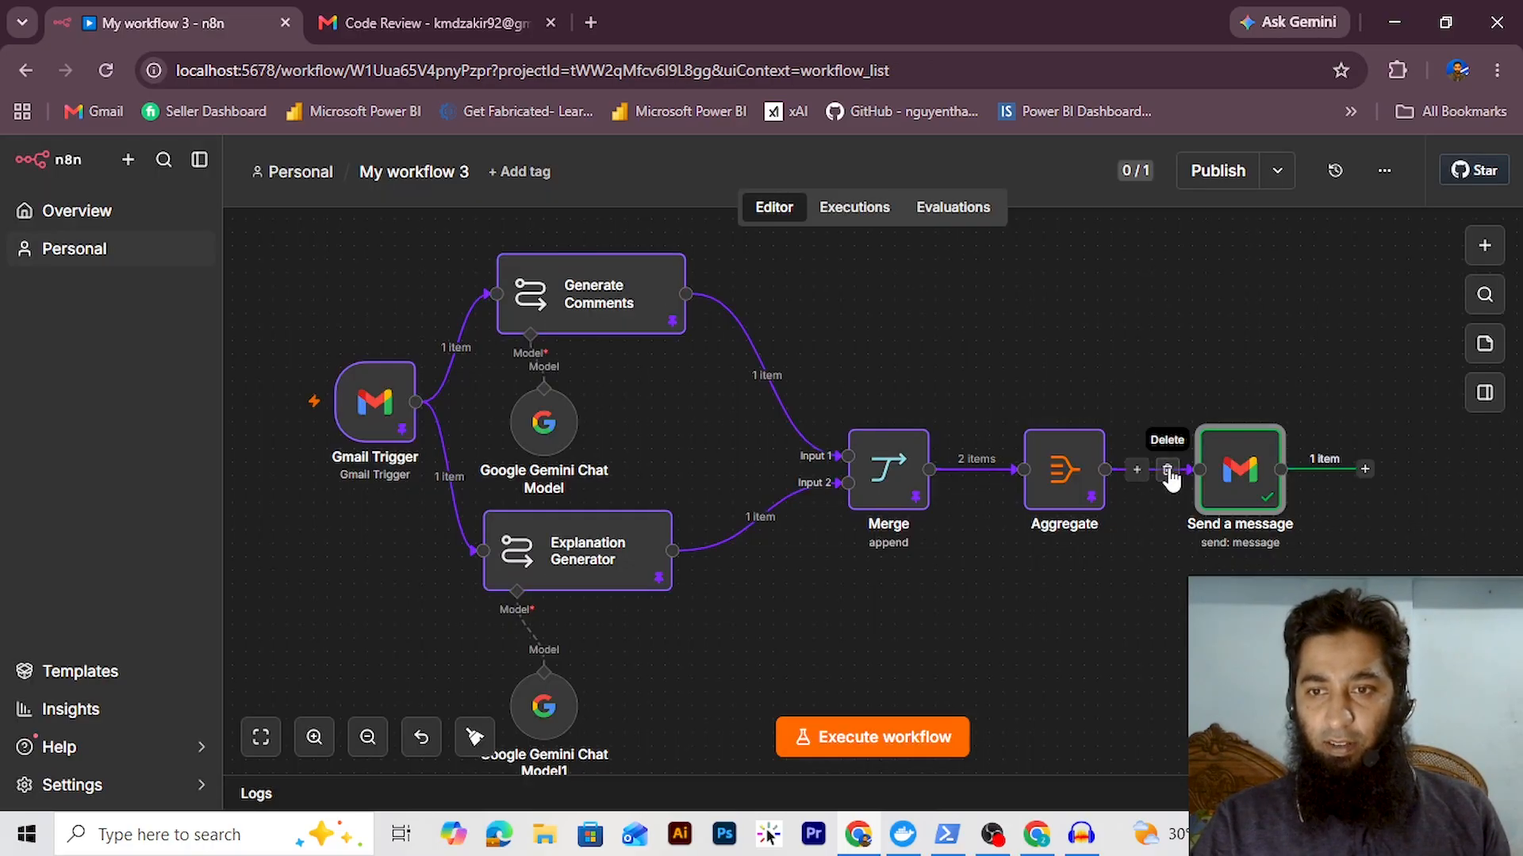
pyautogui.click(1167, 471)
pyautogui.moveTo(1245, 469); pyautogui.dragTo(1272, 290)
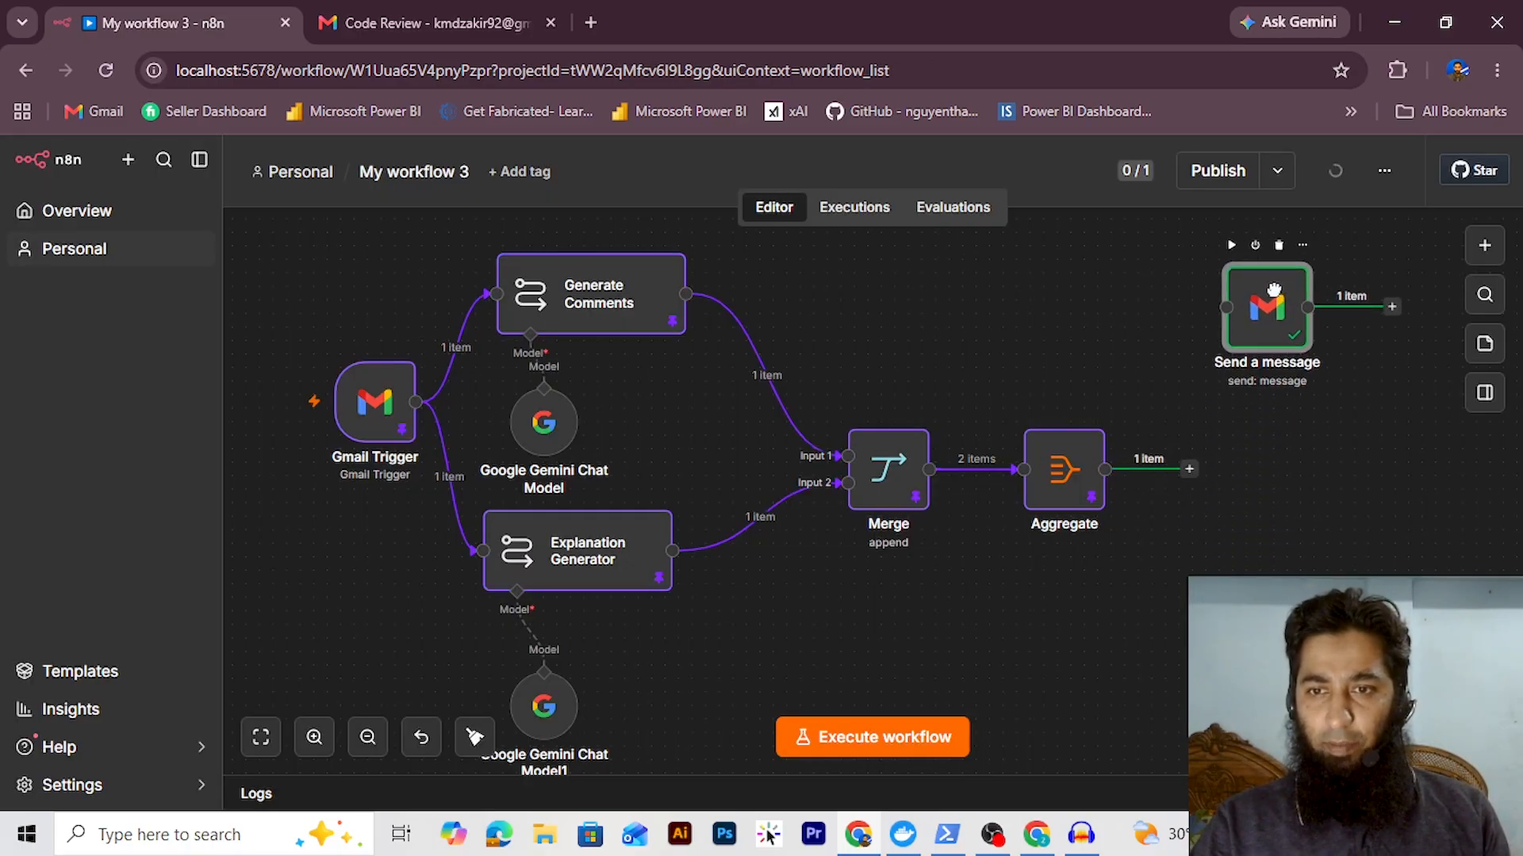
# Bring Aggregate's free output into view and open the node choices after it
pyautogui.scroll(5, 1112, 560)
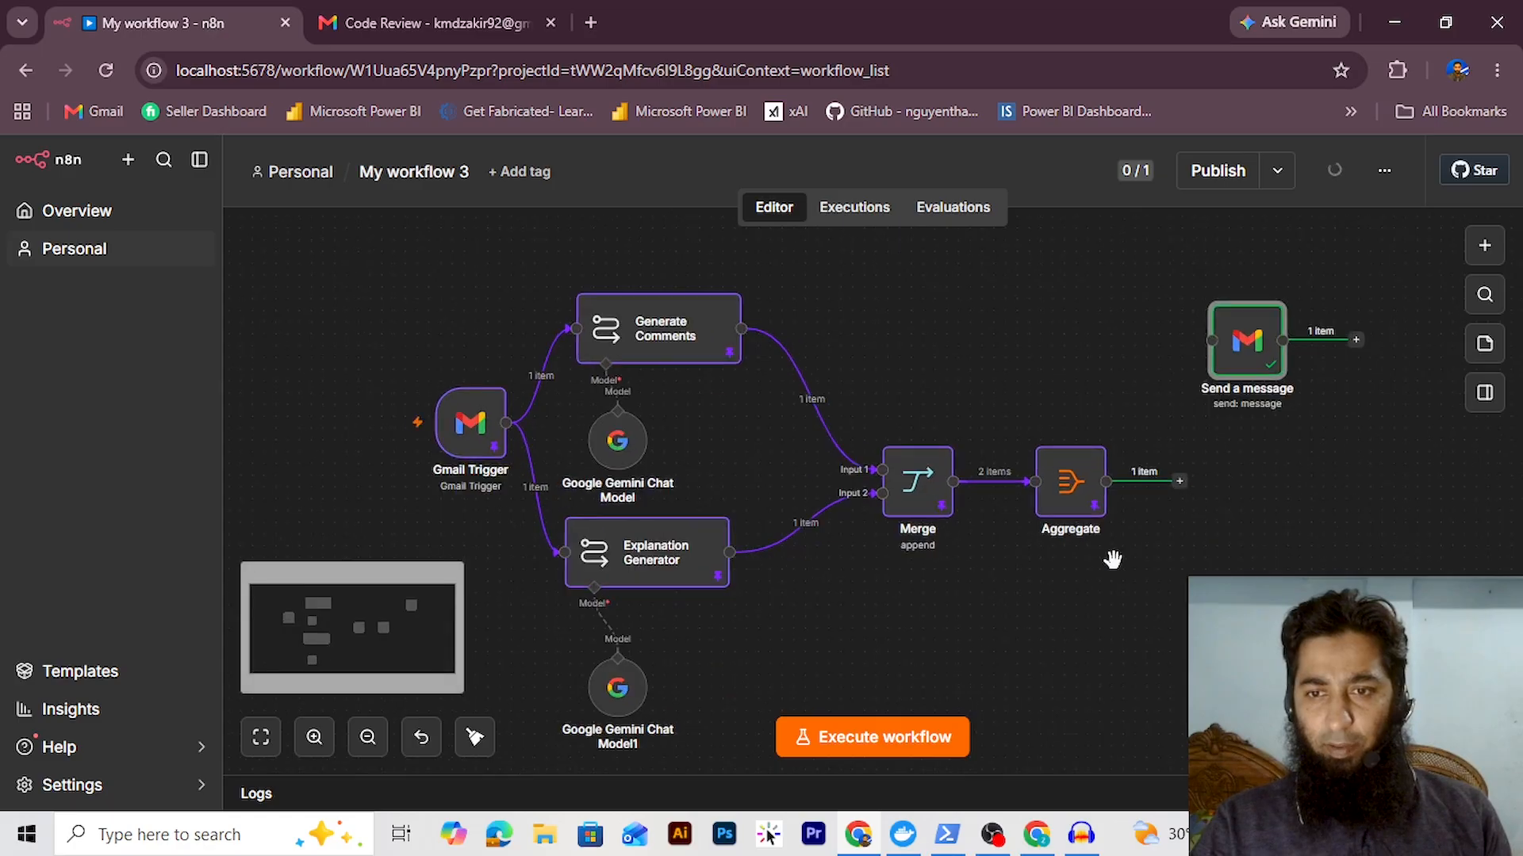
pyautogui.scroll(-3, 1119, 557)
pyautogui.moveTo(1142, 561); pyautogui.dragTo(671, 590)
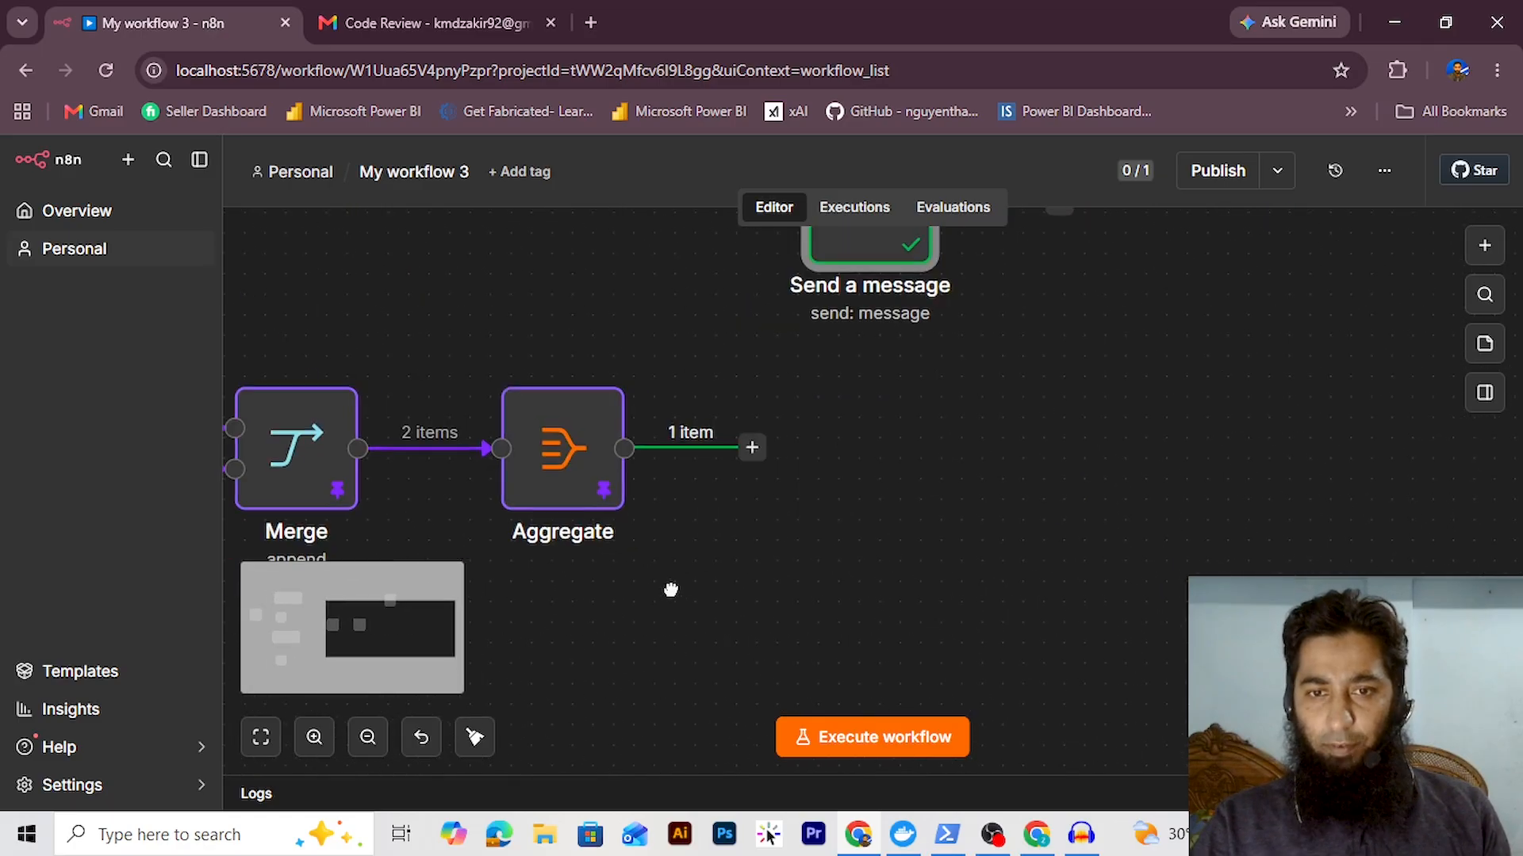
pyautogui.click(753, 452)
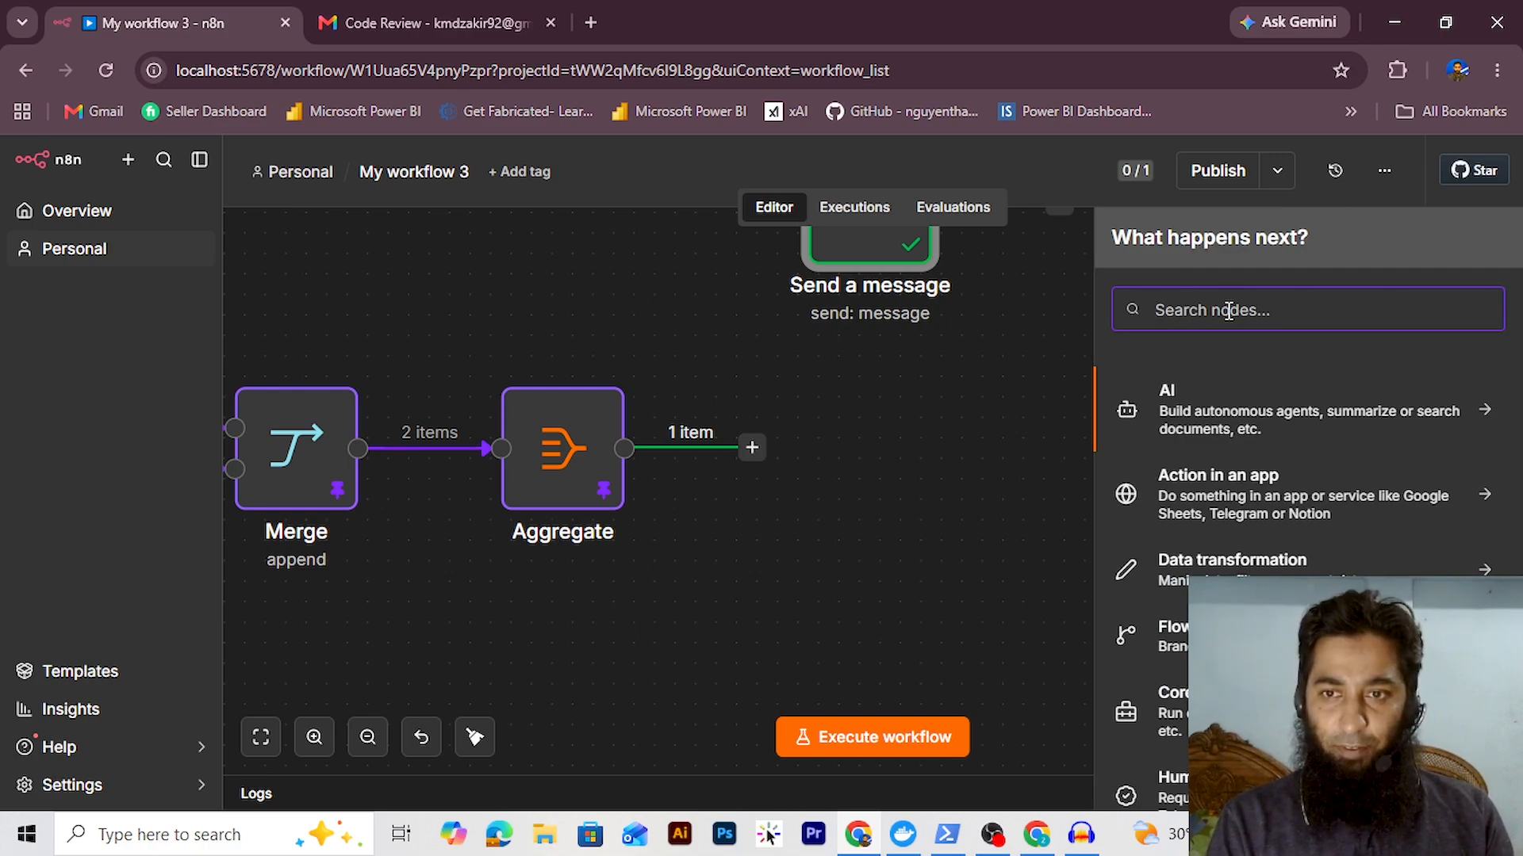
# Add an Edit Fields (Set) node after Aggregate with a new expression-valued field
pyautogui.write('edit')
pyautogui.click(1219, 405)
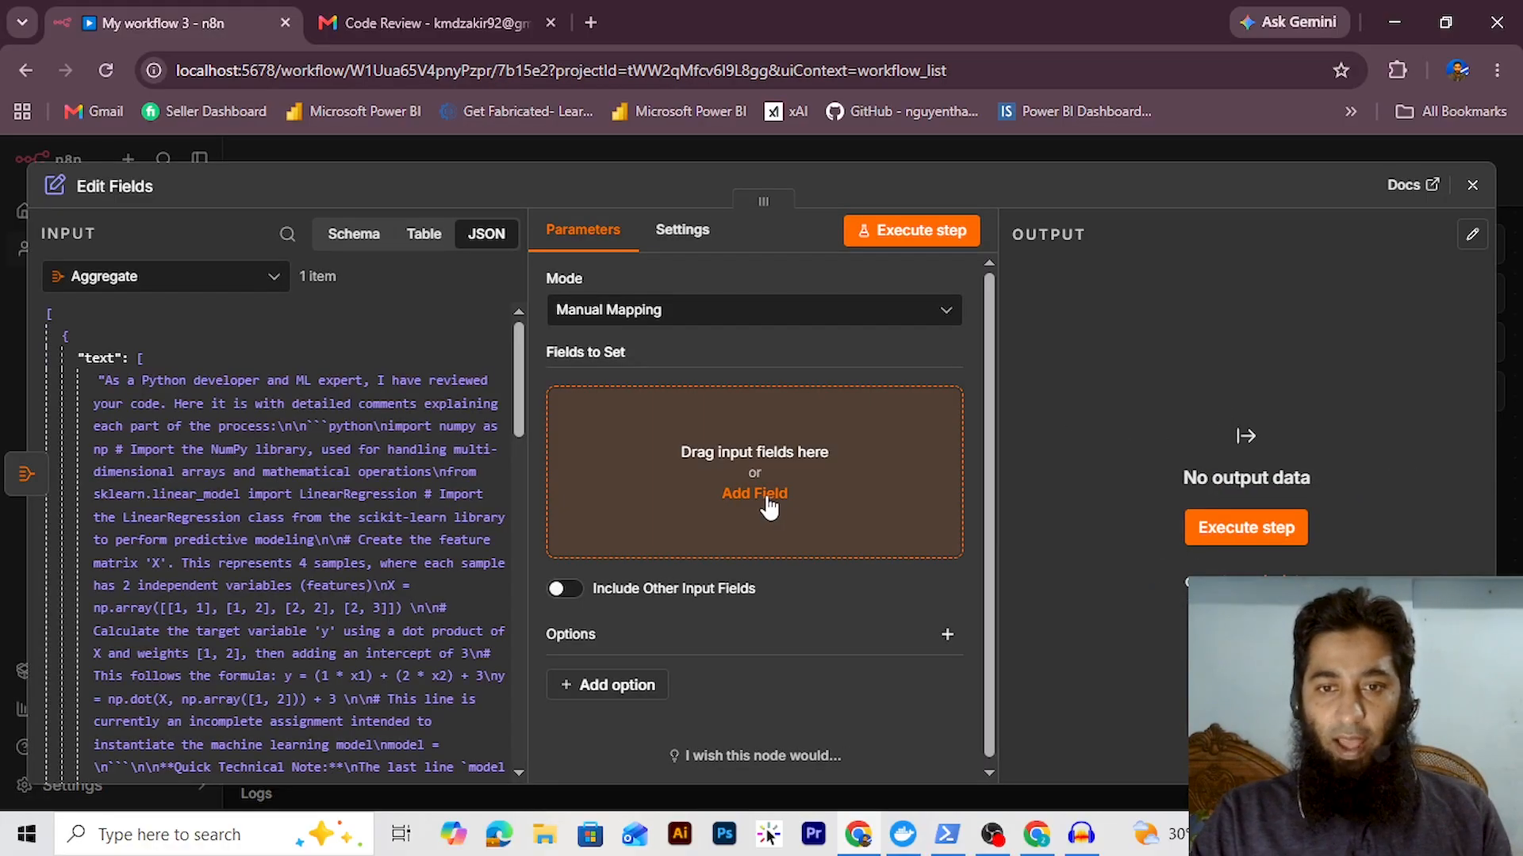
pyautogui.click(768, 498)
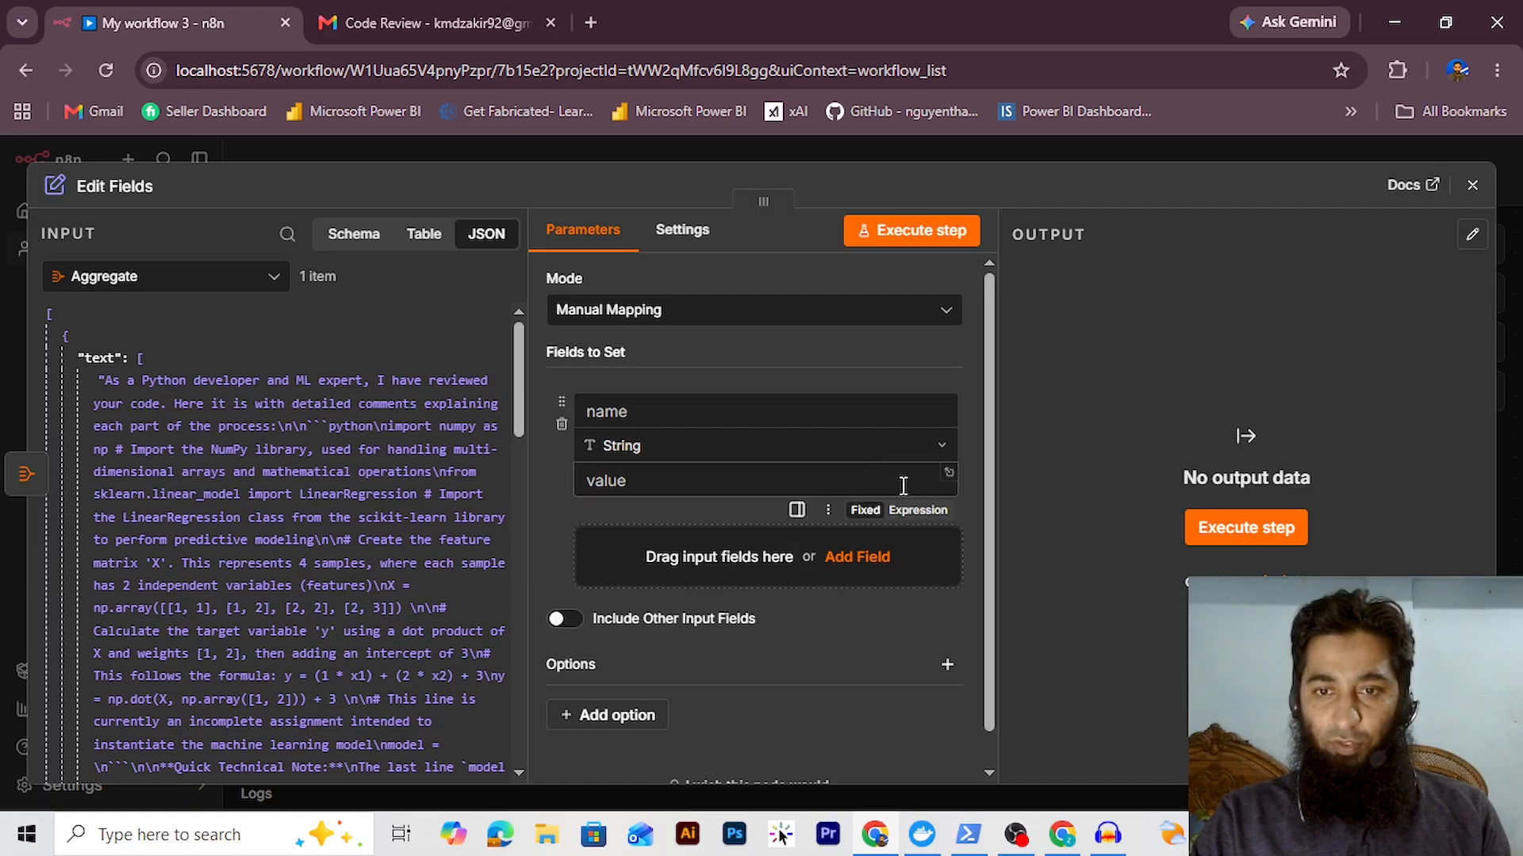
pyautogui.click(917, 510)
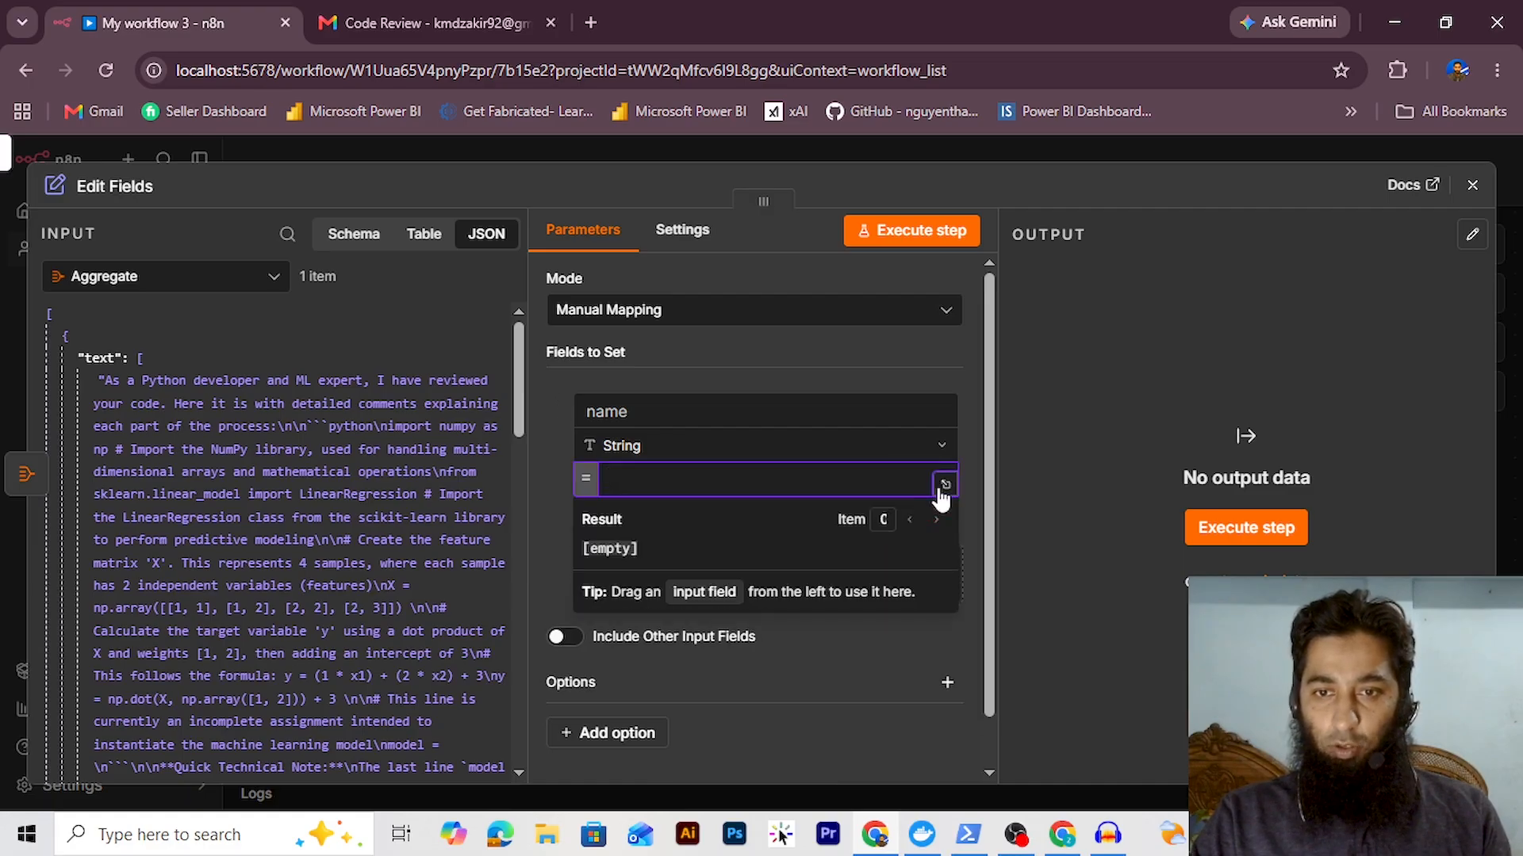
pyautogui.click(946, 484)
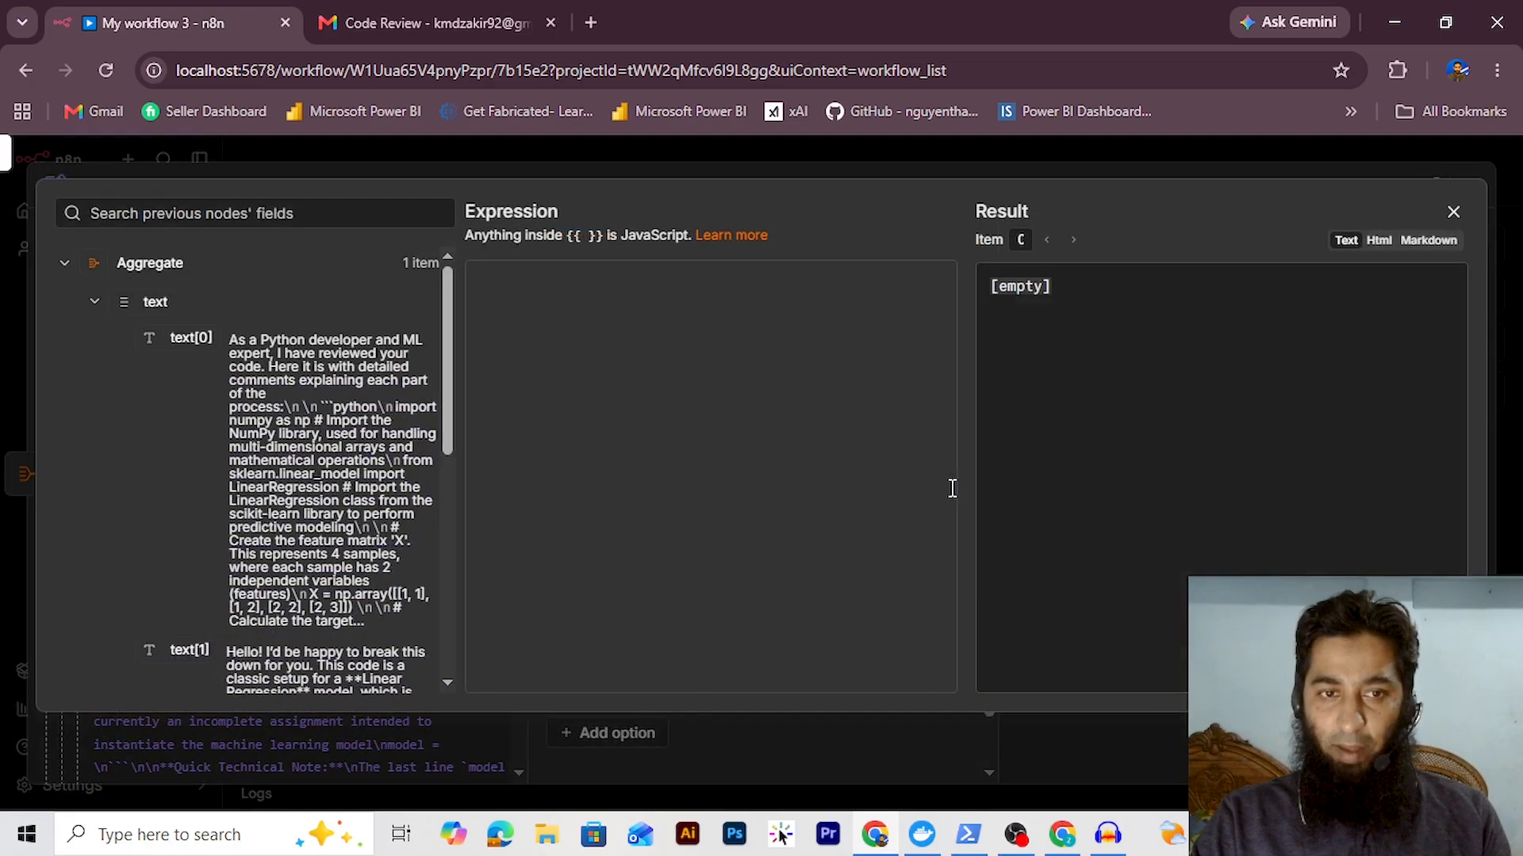
# Set the field to 'Code with comments:' text[0] and 'Code Summary:' text[1] on separate lines
pyautogui.click(533, 308)
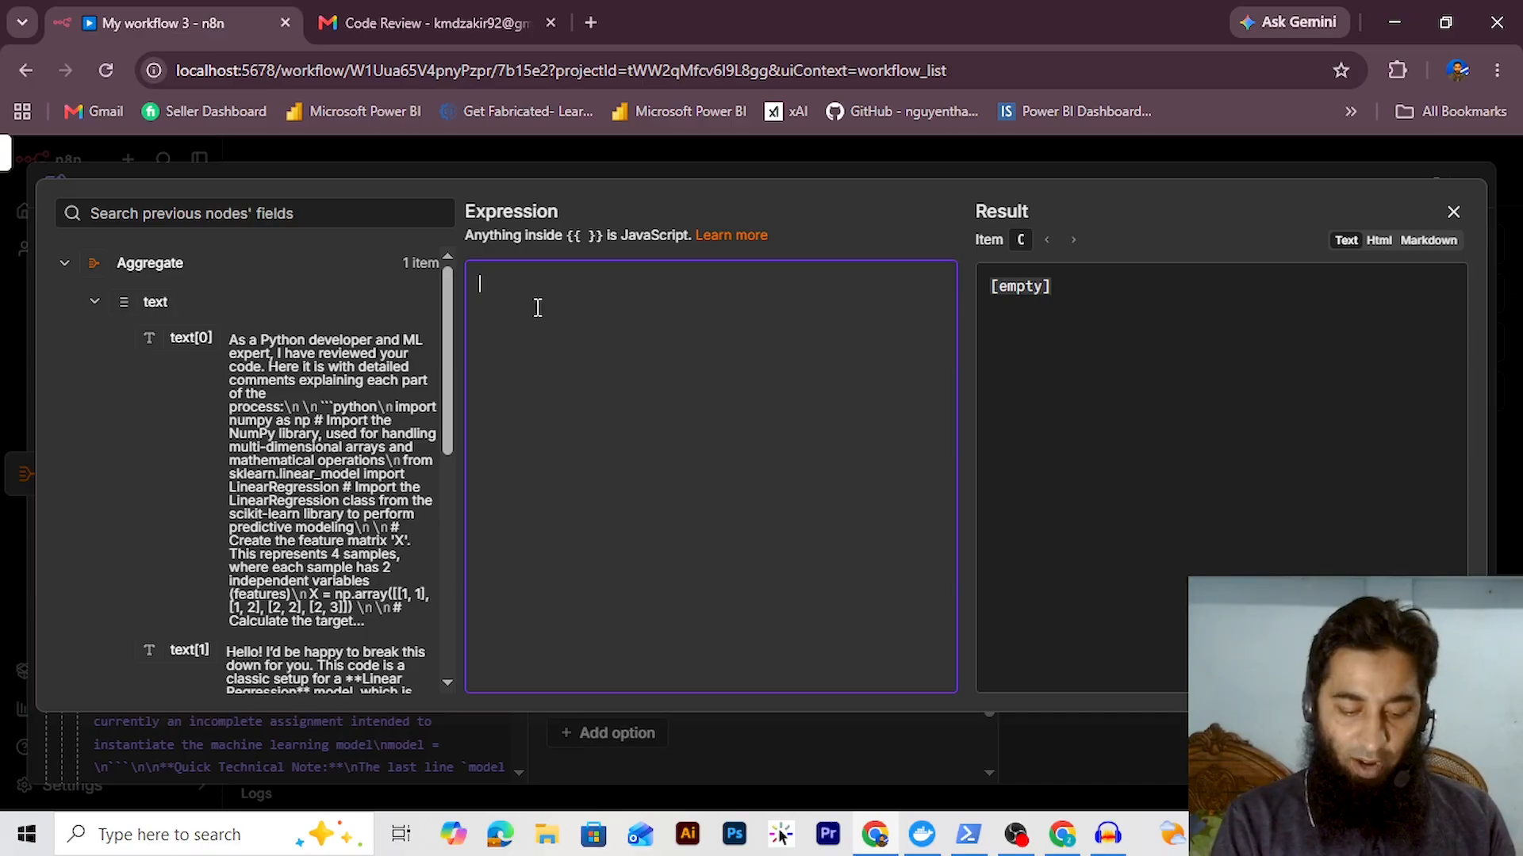
pyautogui.write('Code with')
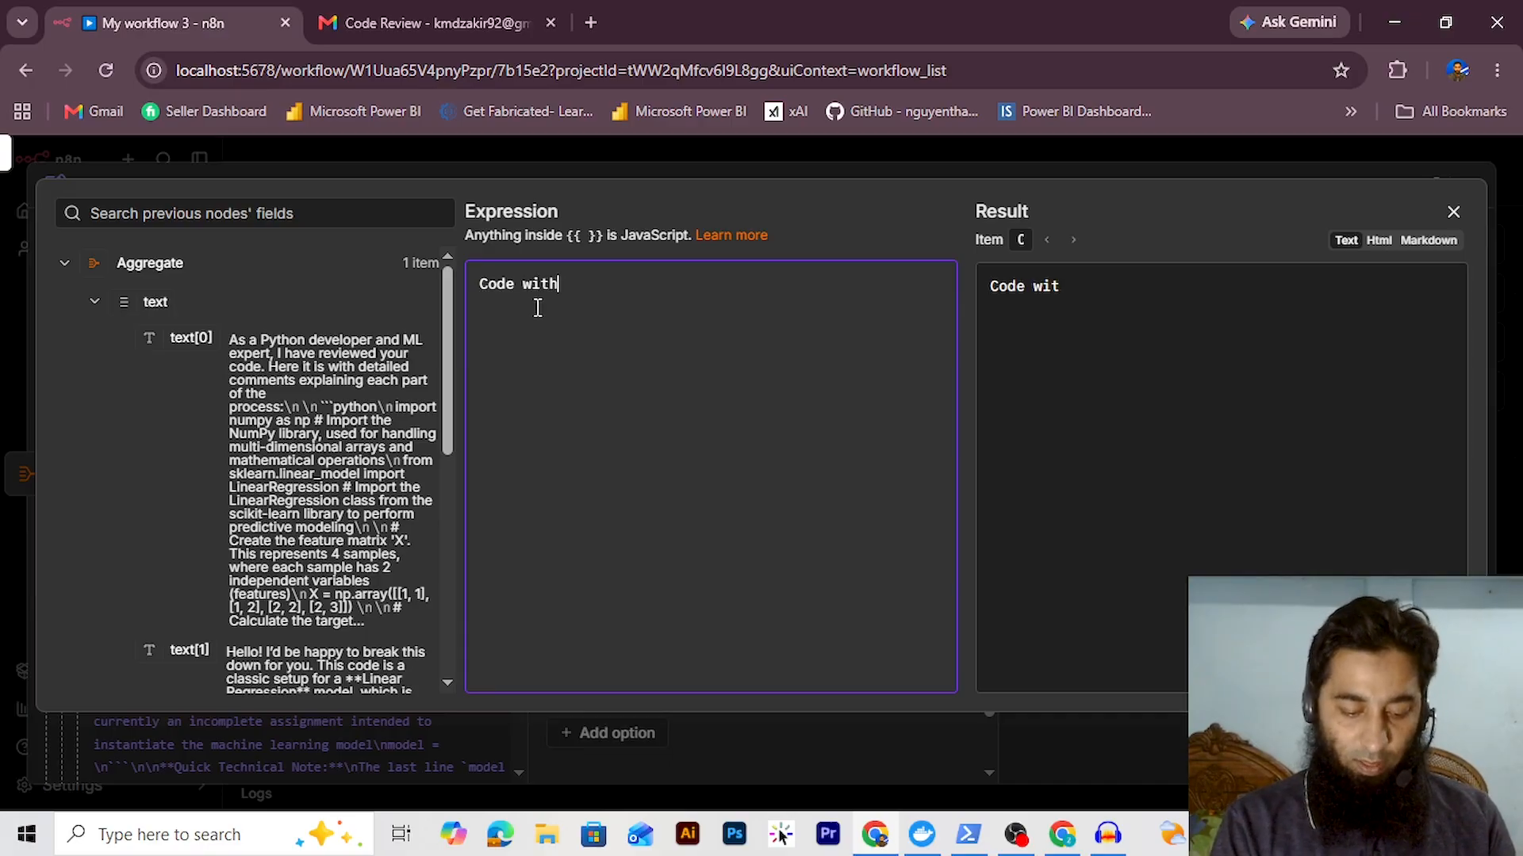
pyautogui.write(' comments:')
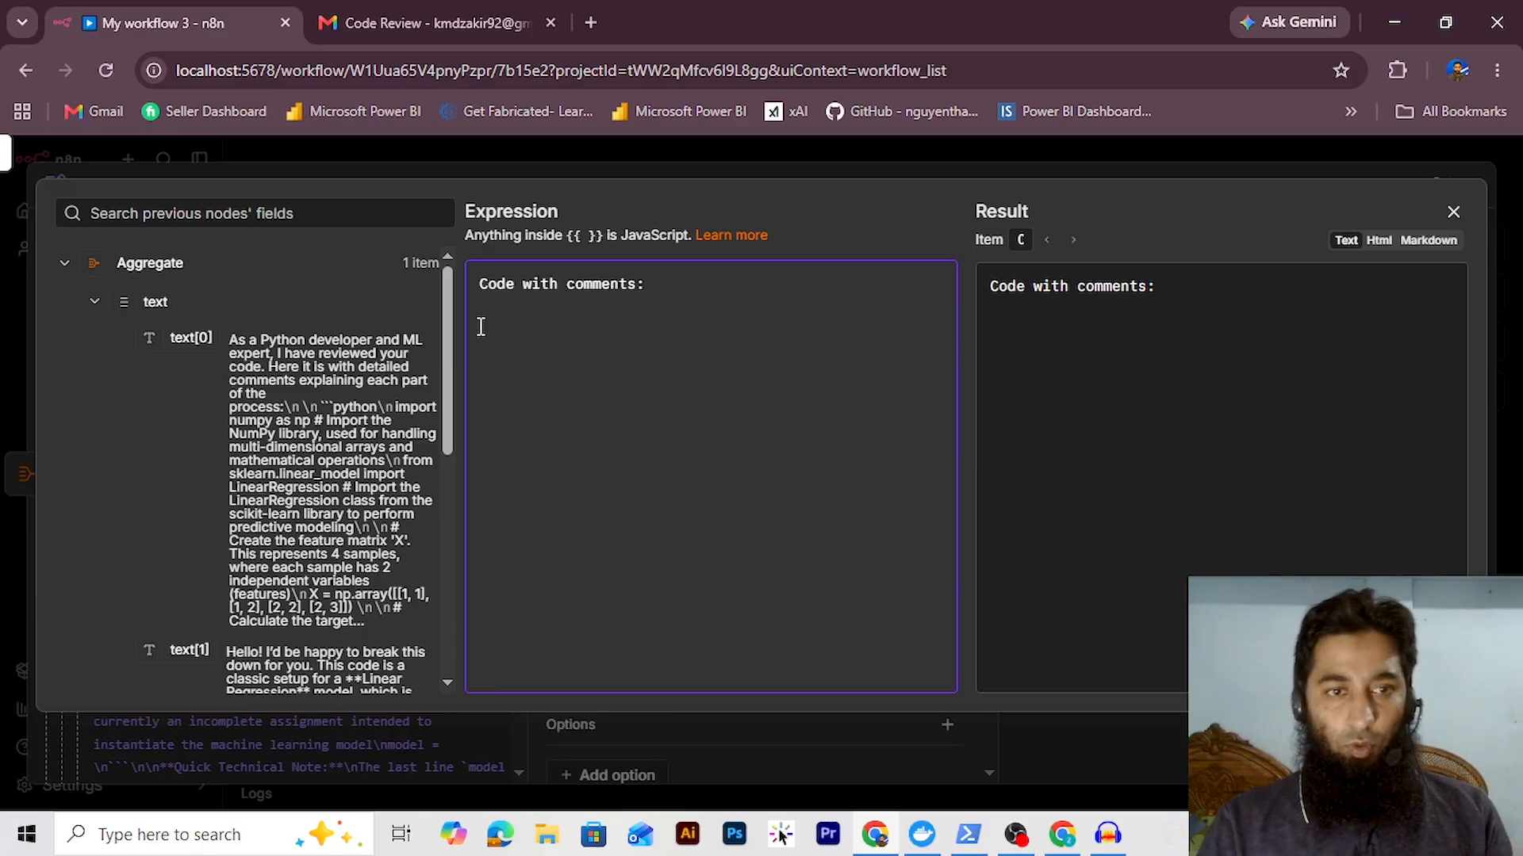
pyautogui.moveTo(240, 337); pyautogui.dragTo(503, 326)
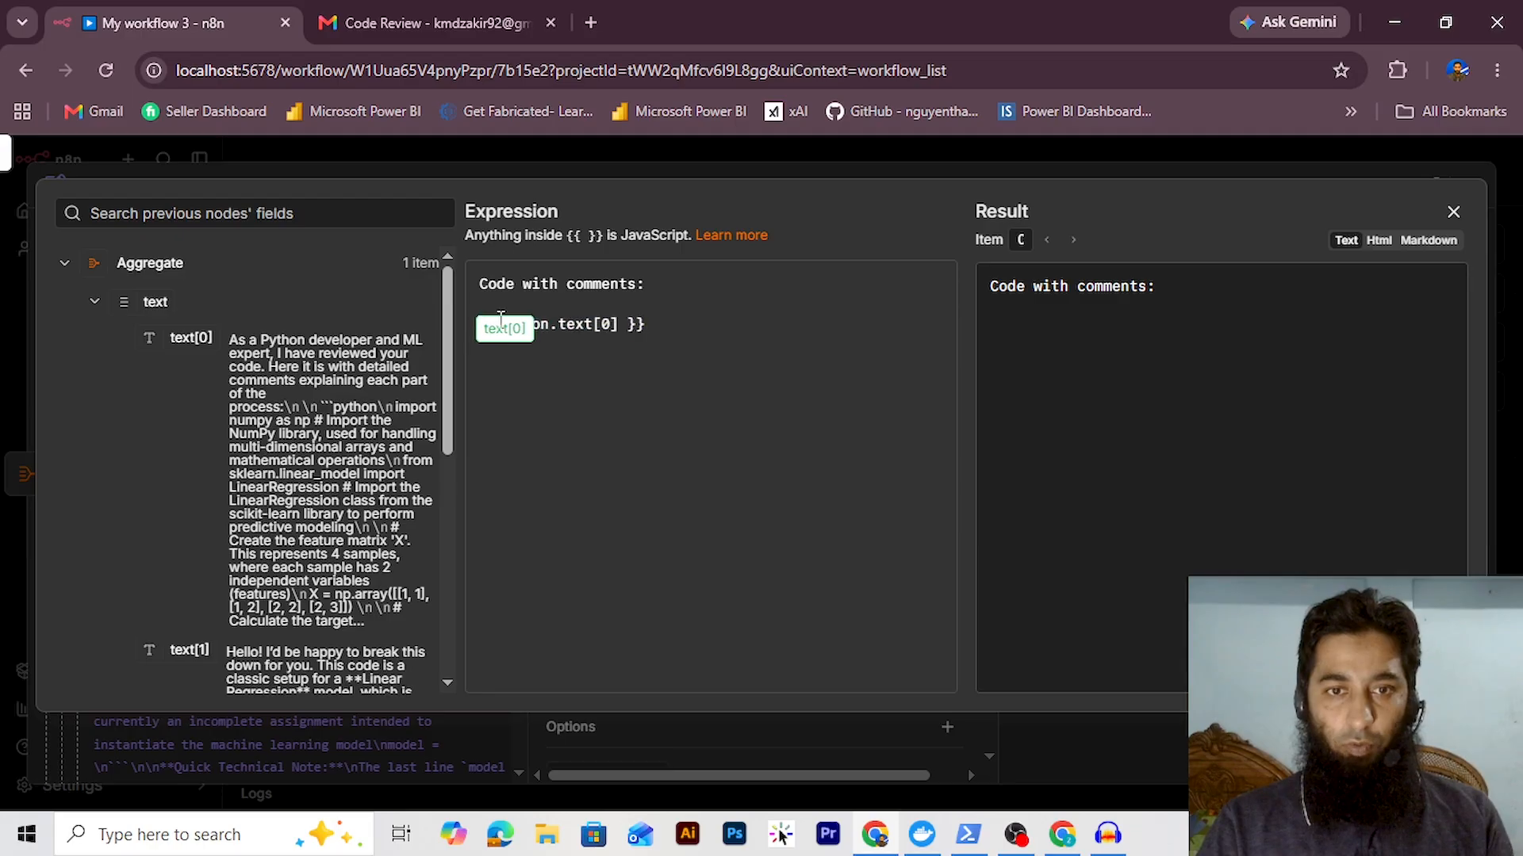
pyautogui.press('End')
pyautogui.press('Return')
pyautogui.press('Return')
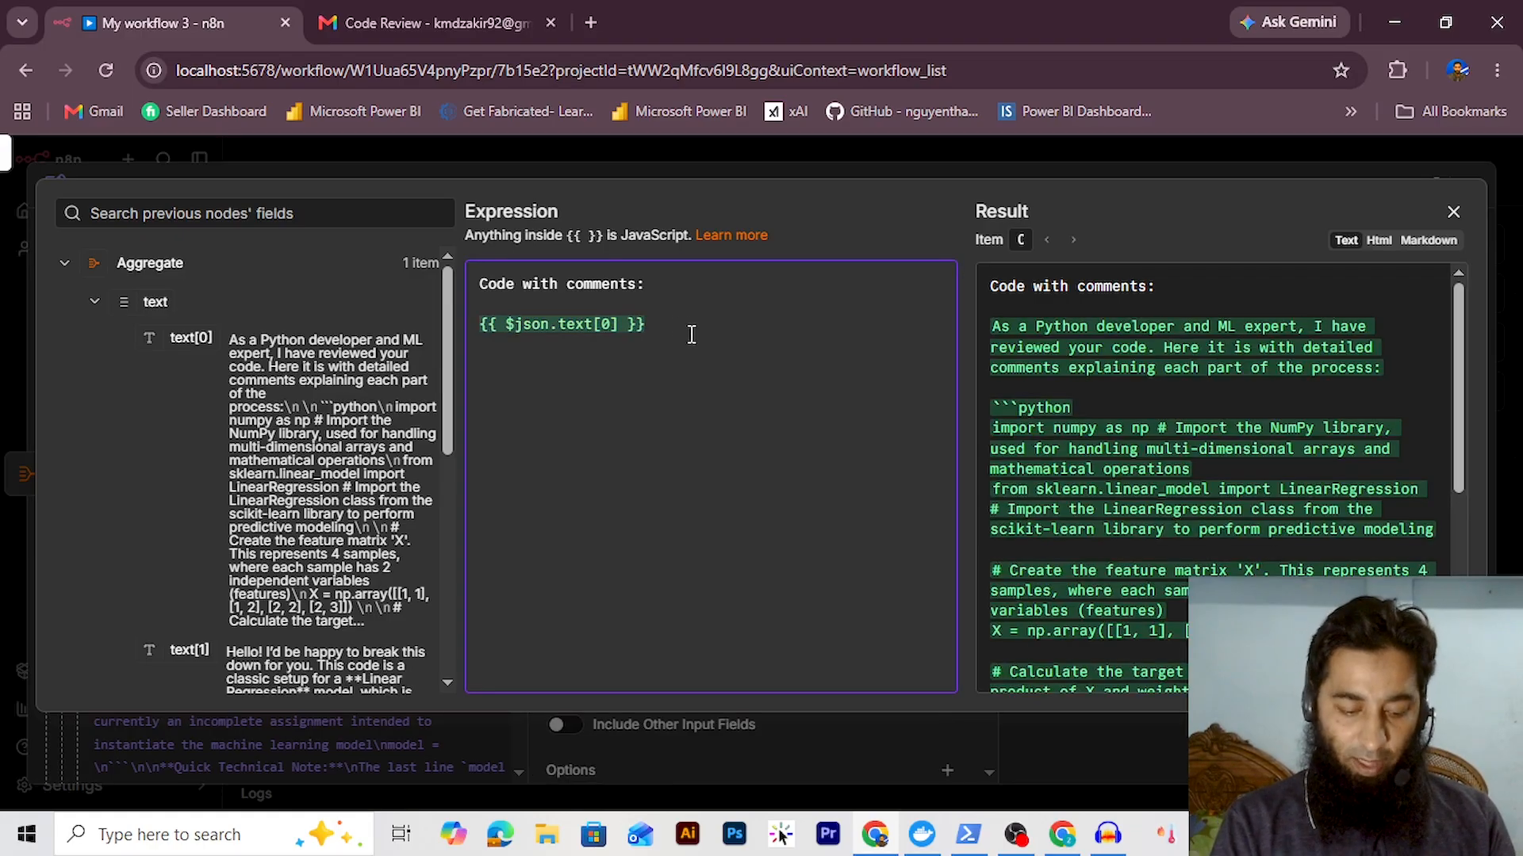
pyautogui.write('Code S')
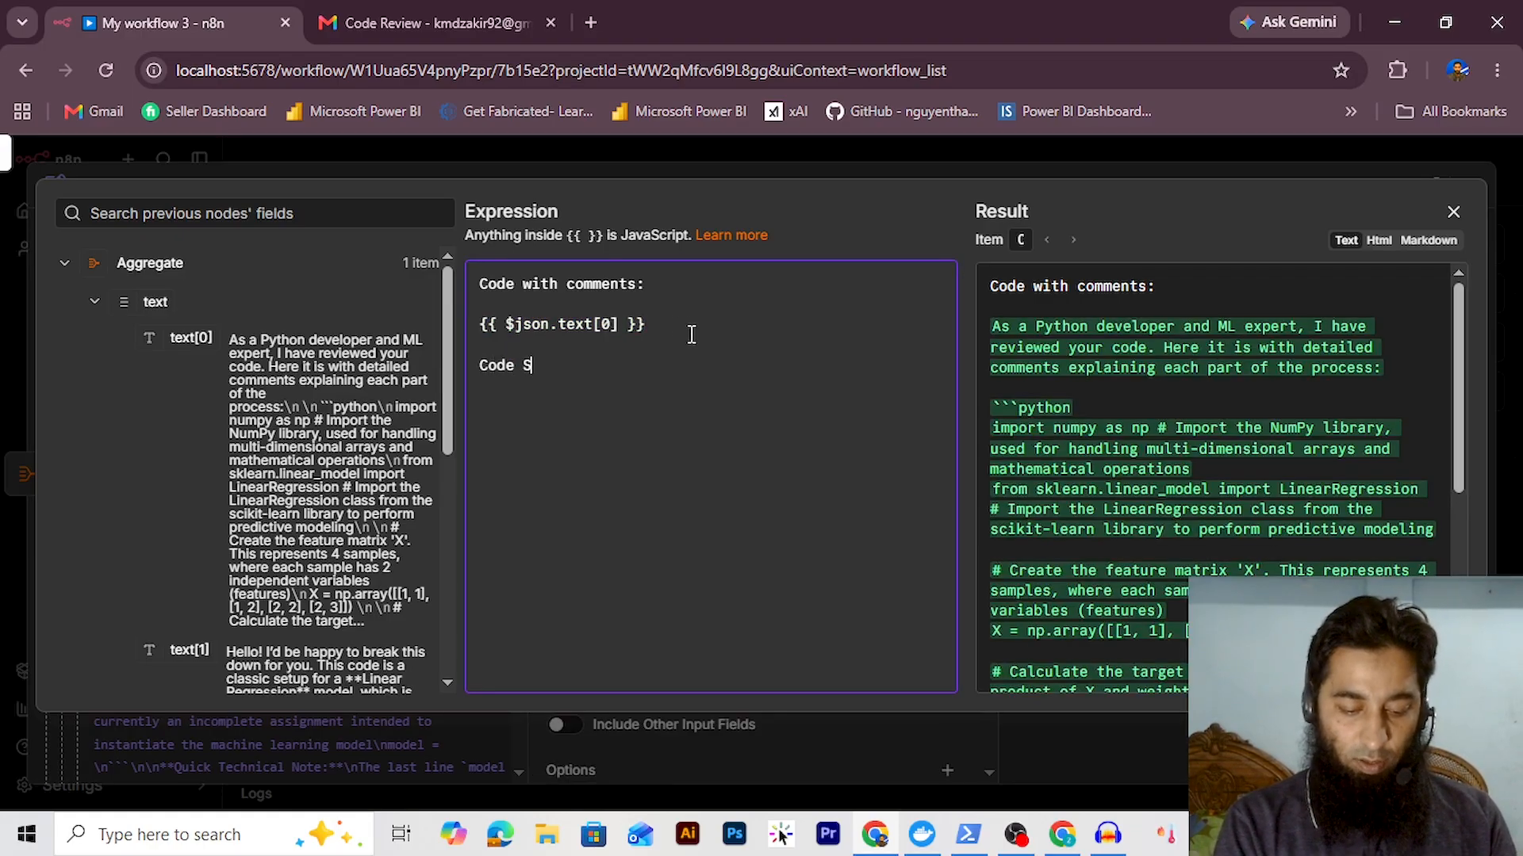
pyautogui.write('ummary:')
pyautogui.press('Return')
pyautogui.scroll(-3, 187, 430)
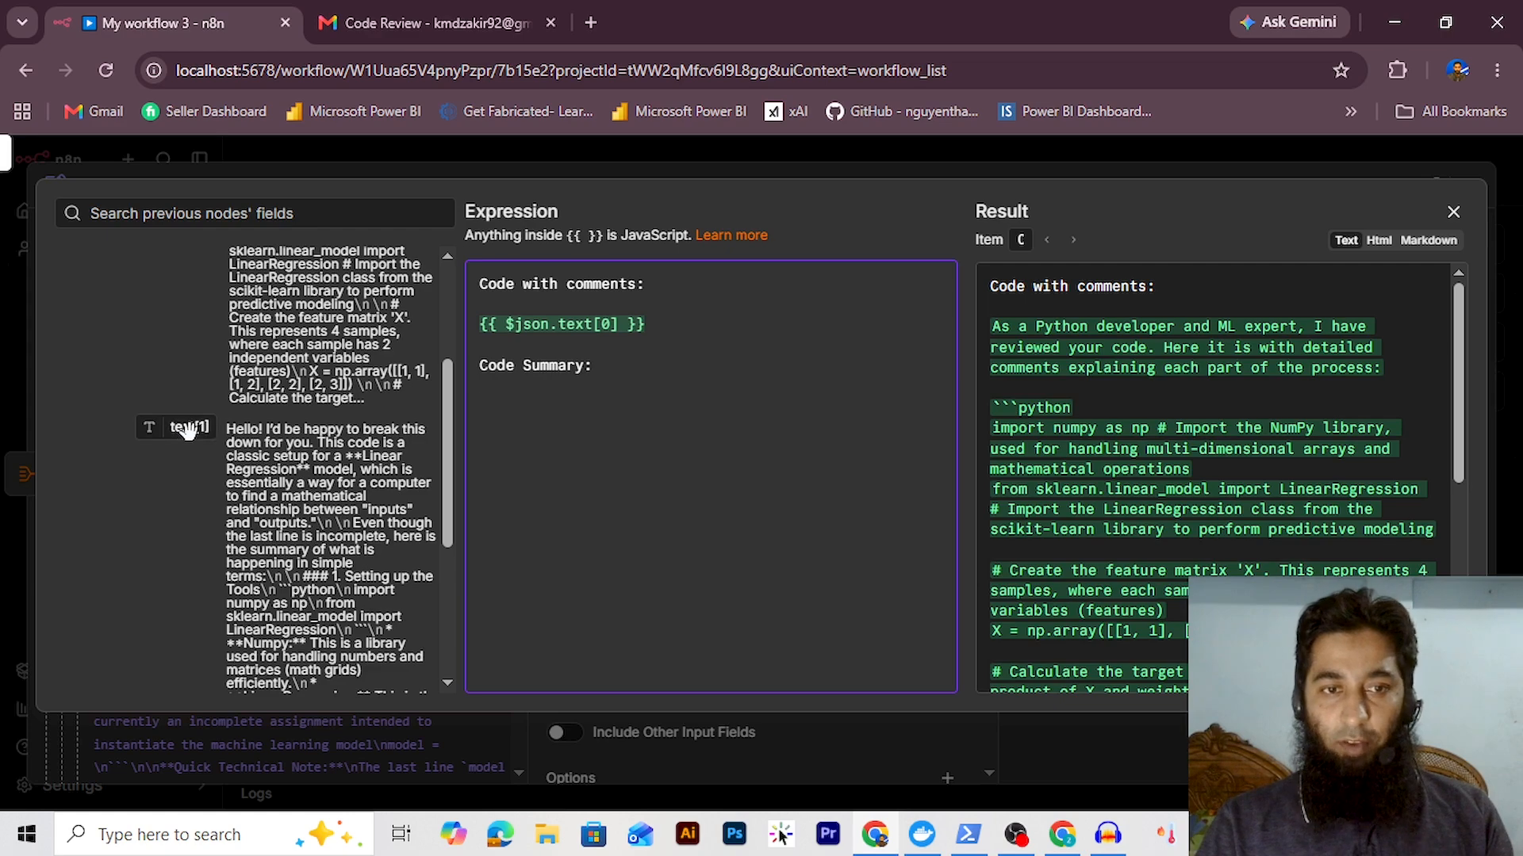
pyautogui.moveTo(243, 430); pyautogui.dragTo(491, 407)
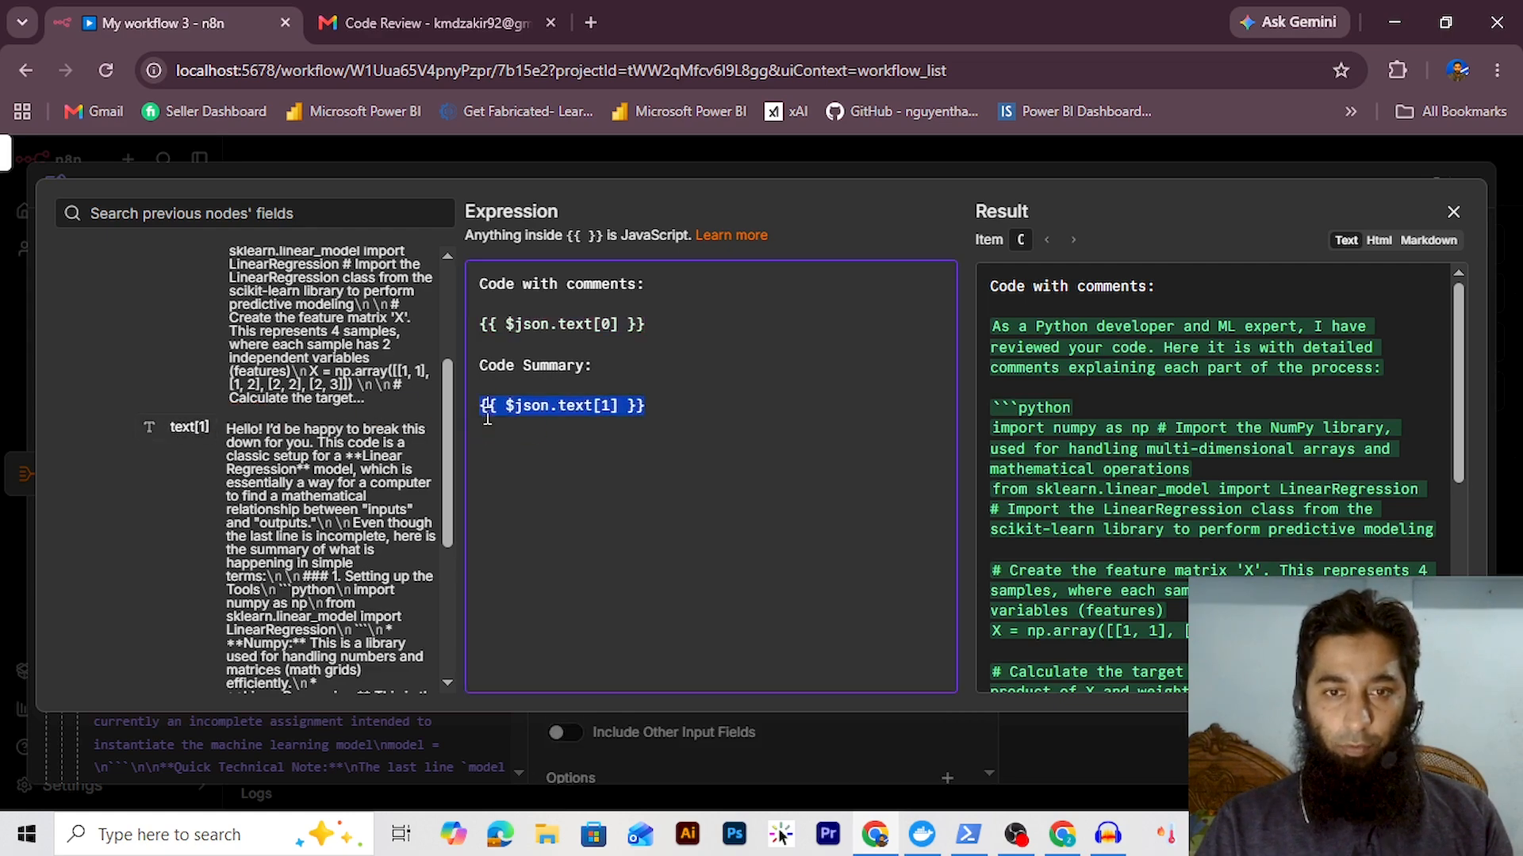
pyautogui.click(726, 418)
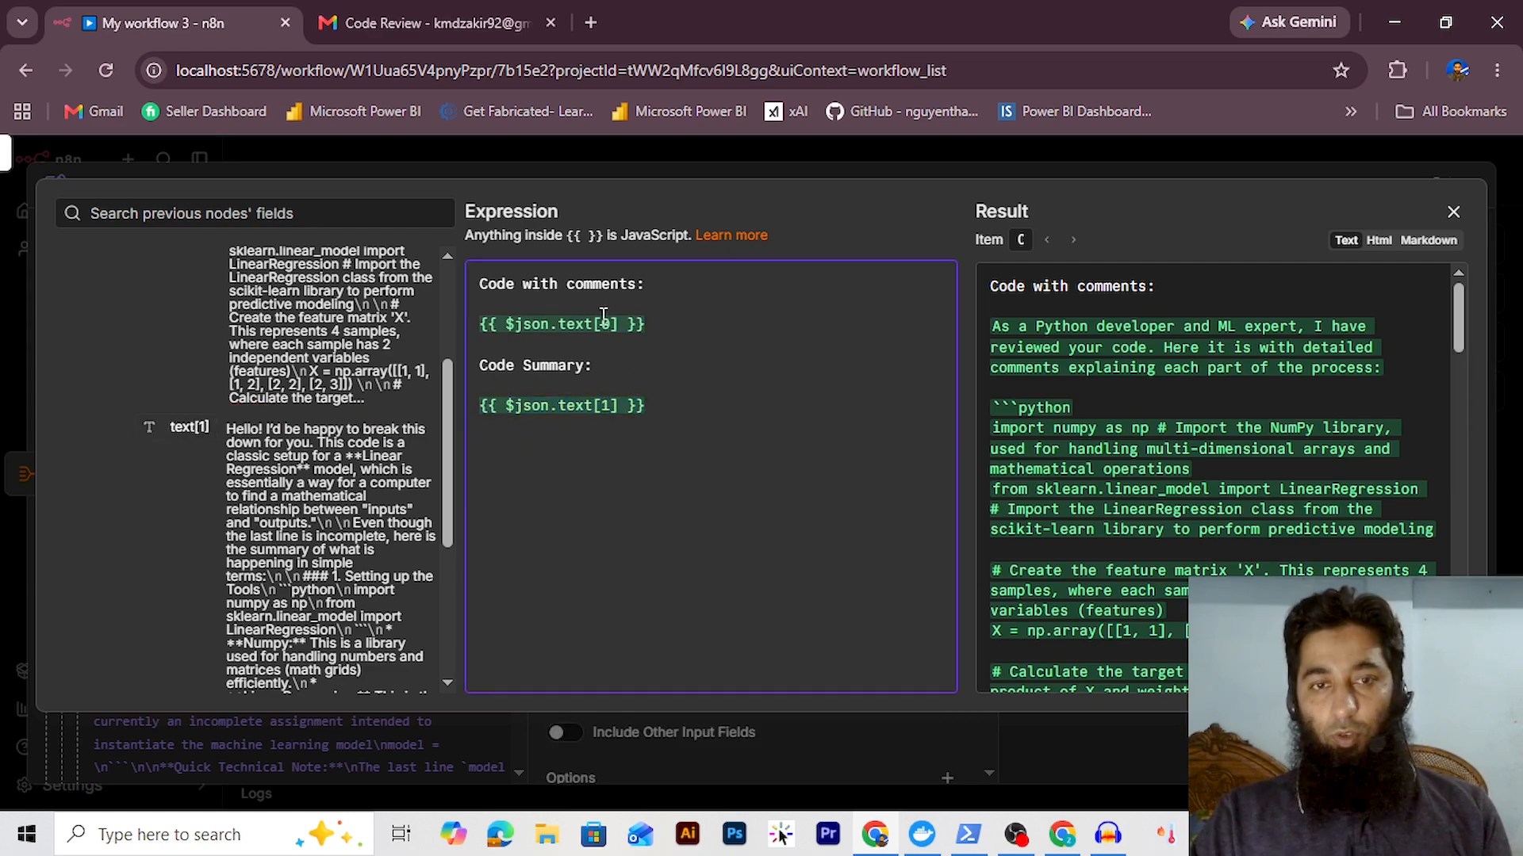
pyautogui.click(1455, 213)
# Run the Edit Fields step and pin its single combined output item
pyautogui.click(941, 248)
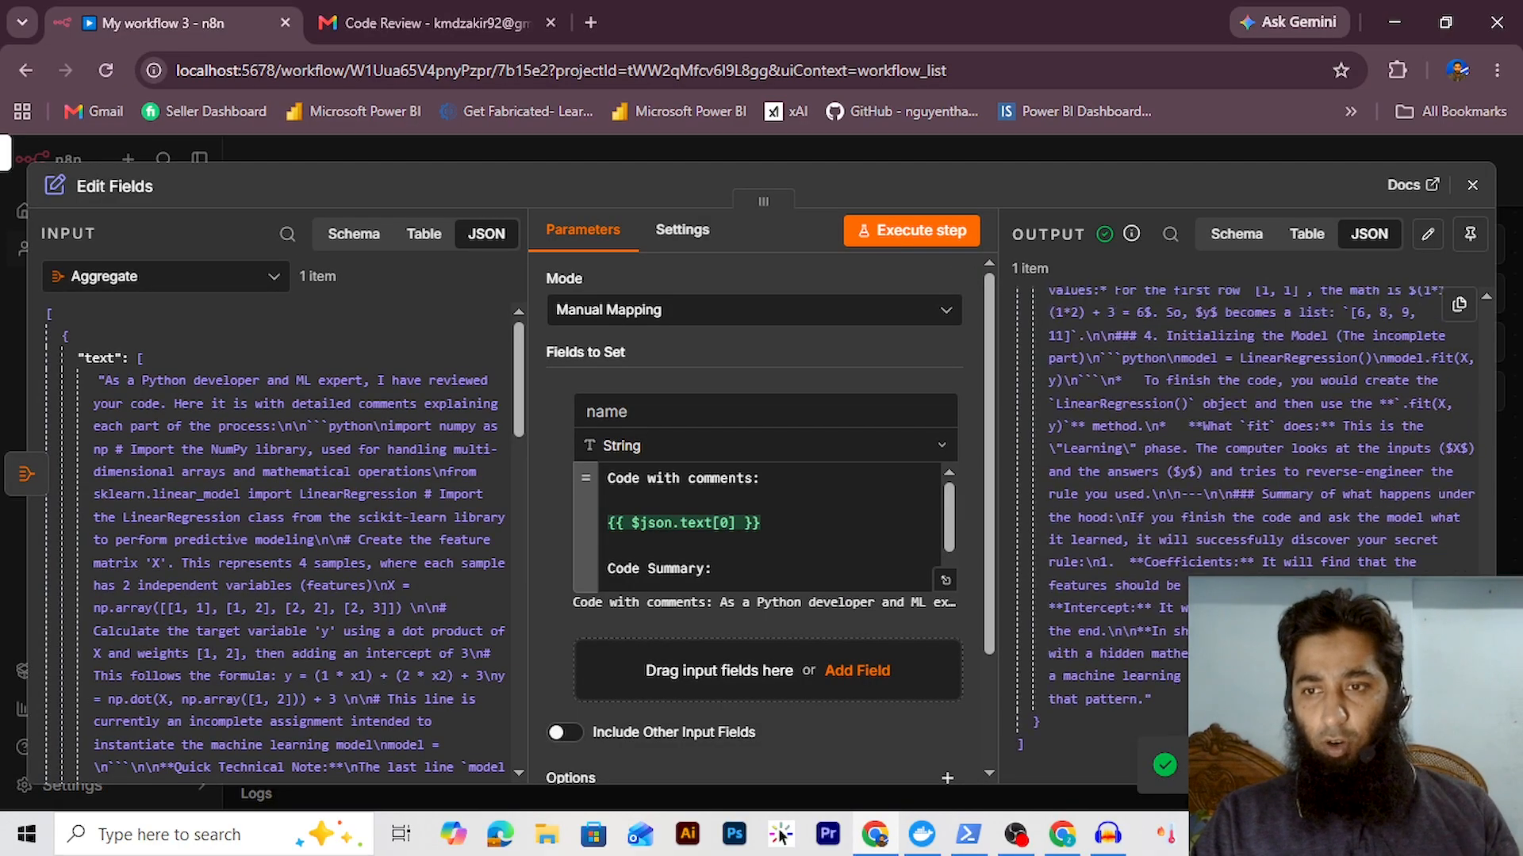
pyautogui.click(1470, 234)
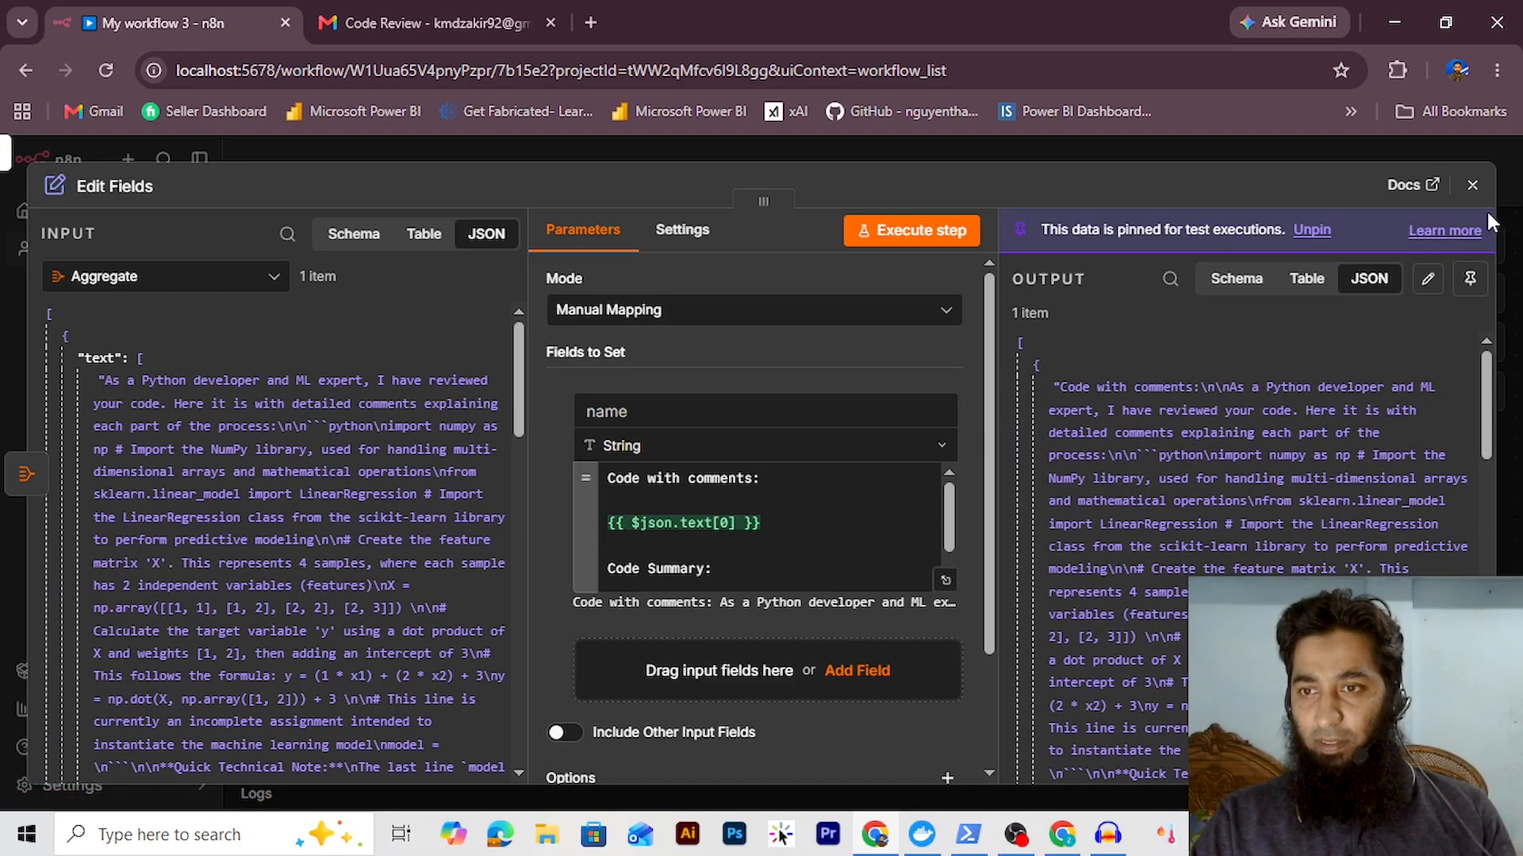
pyautogui.click(1472, 185)
pyautogui.click(1018, 449)
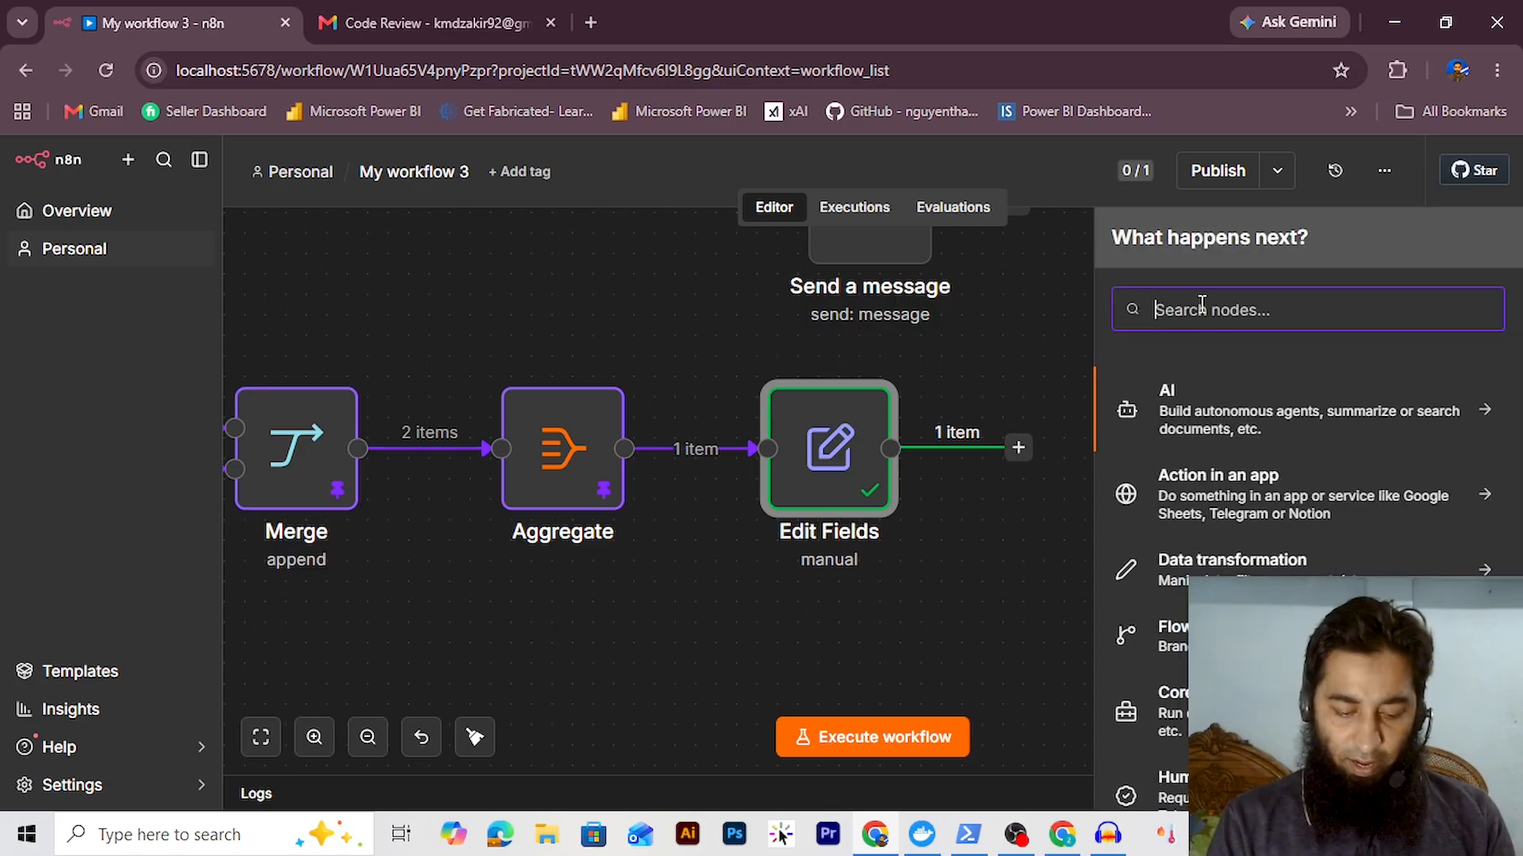
# Add a Basic LLM Chain with a Define-below prompt expression pulling in the Edit Fields text
pyautogui.write('llm c')
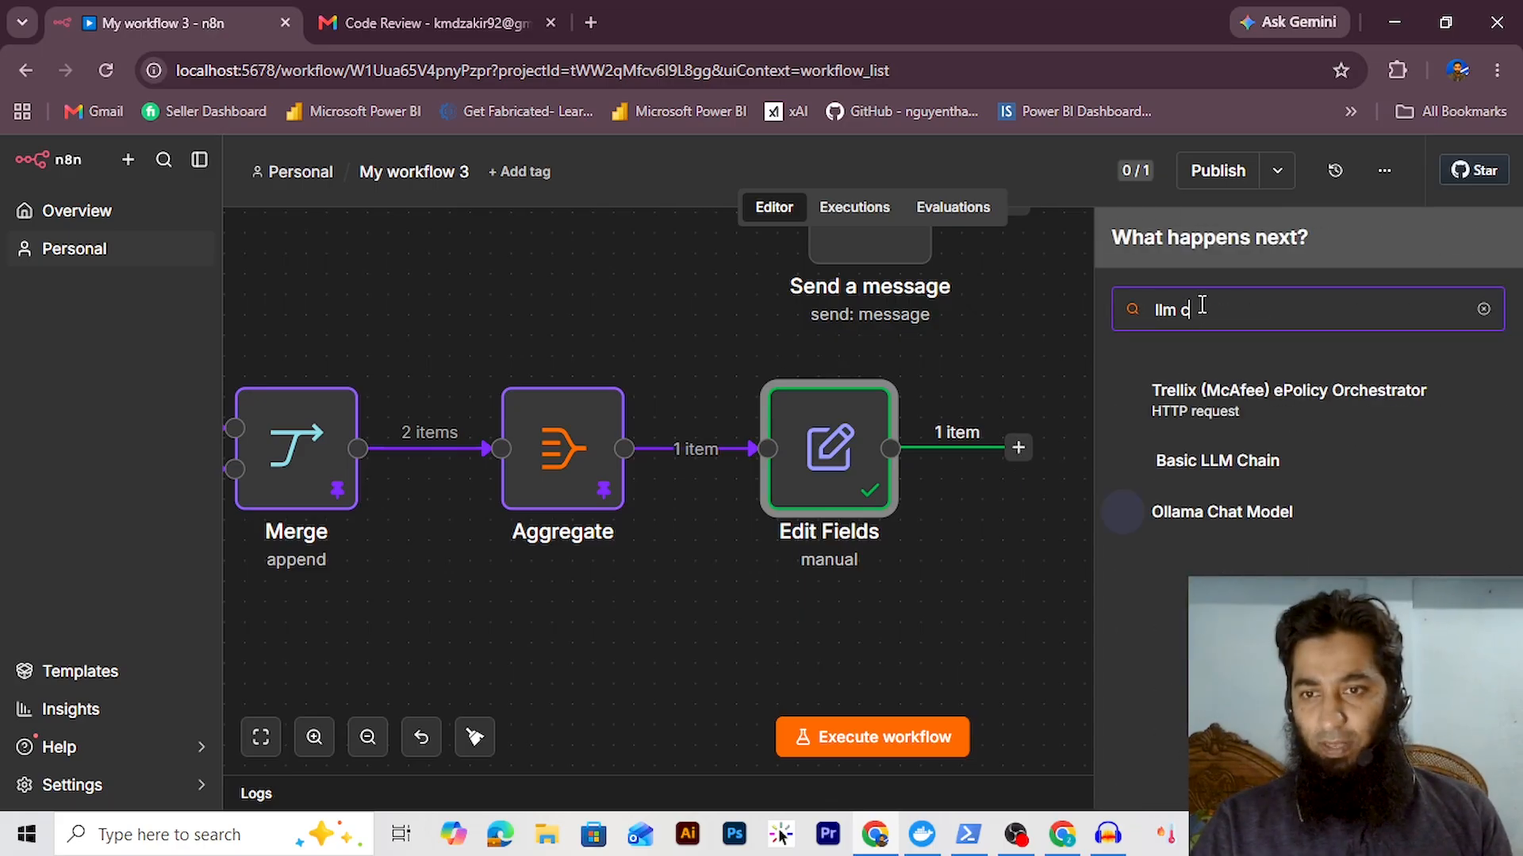
pyautogui.click(1226, 458)
pyautogui.click(651, 359)
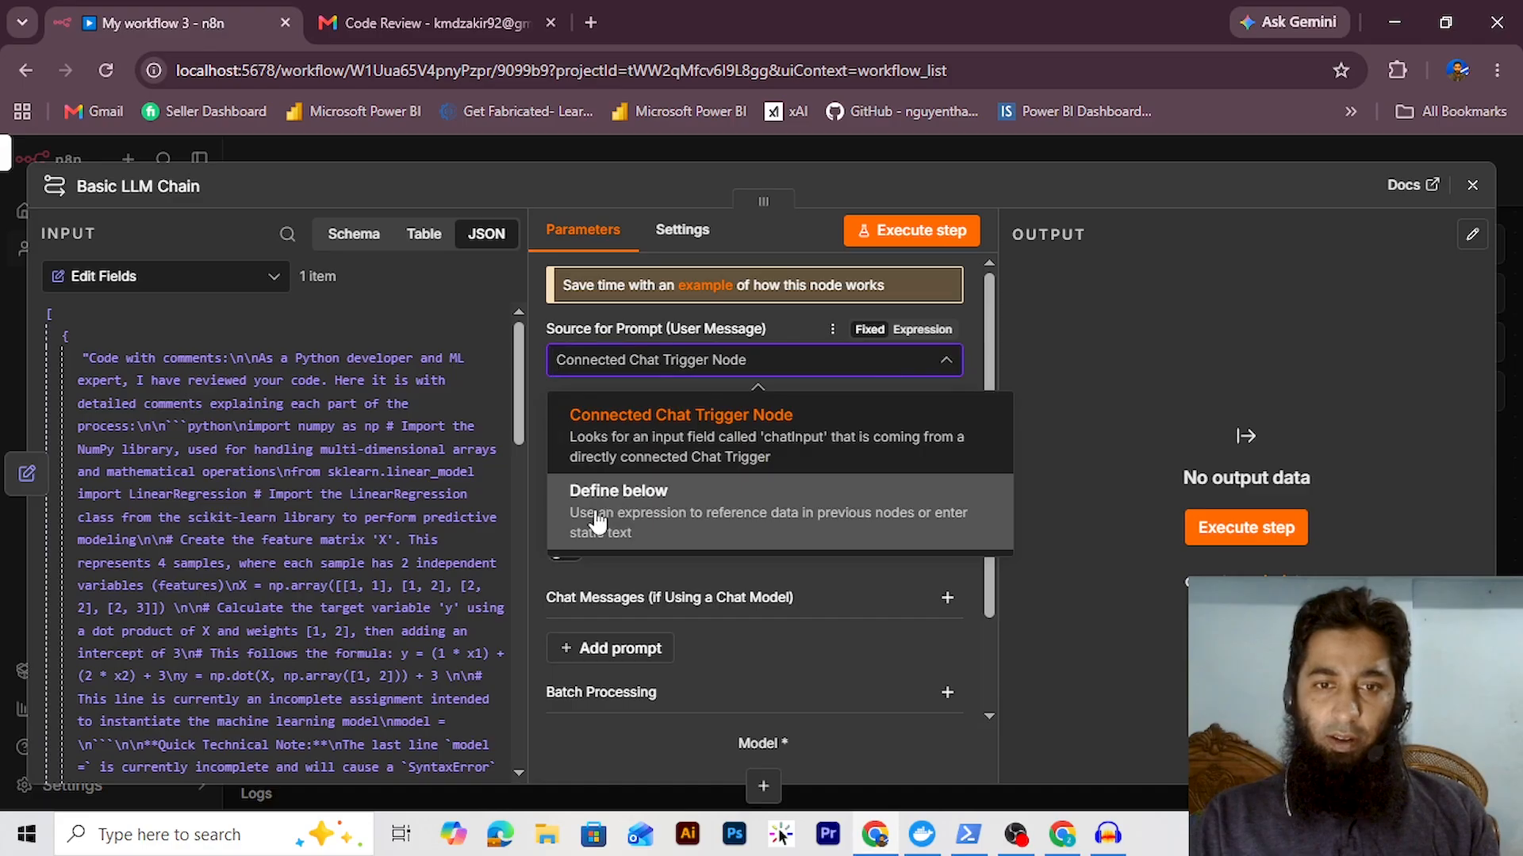
pyautogui.click(596, 519)
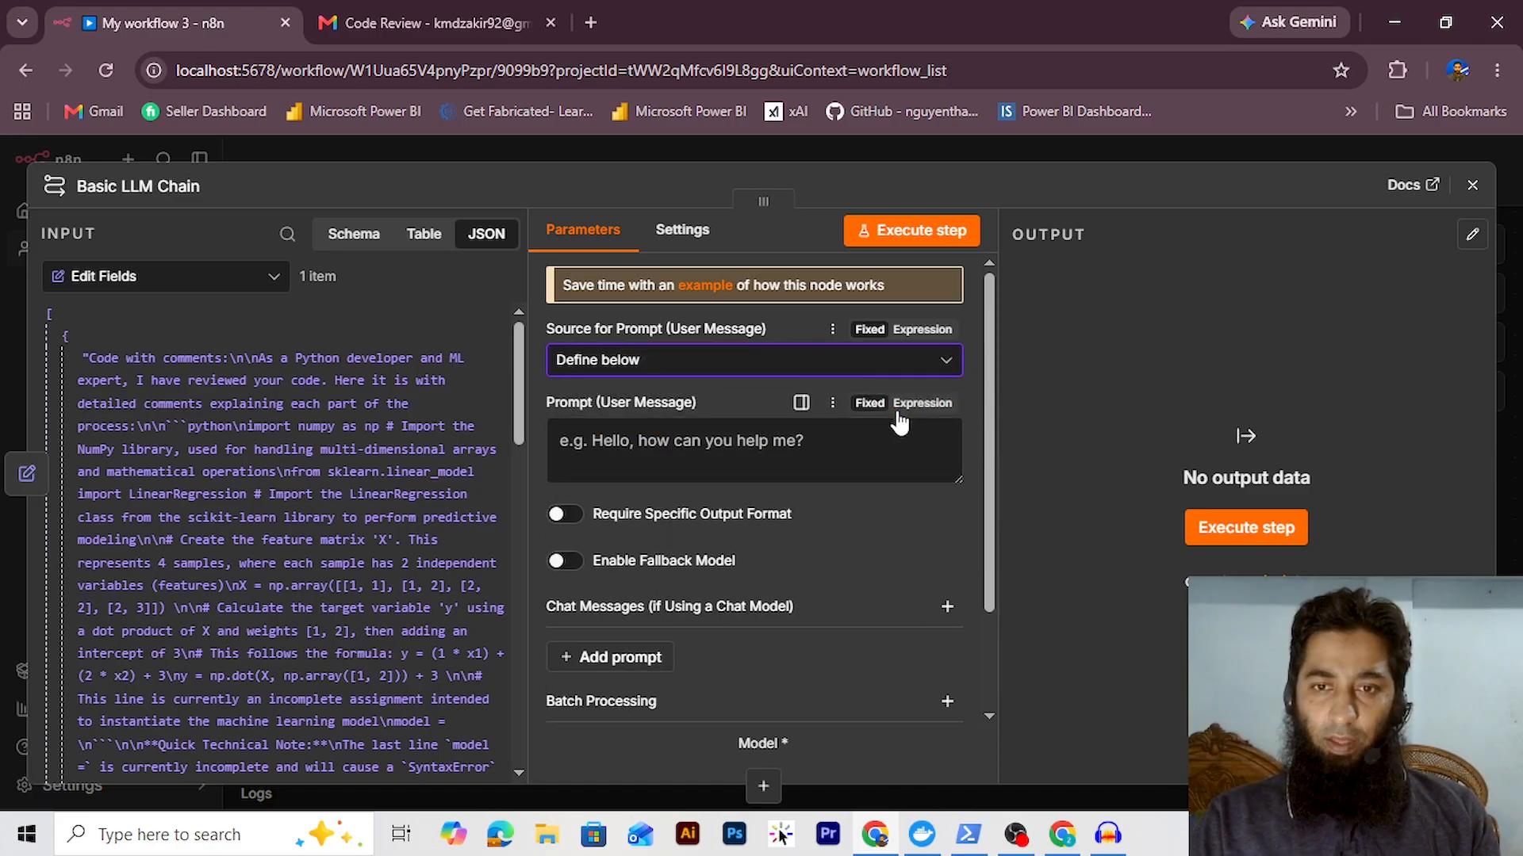
pyautogui.click(915, 406)
pyautogui.click(948, 442)
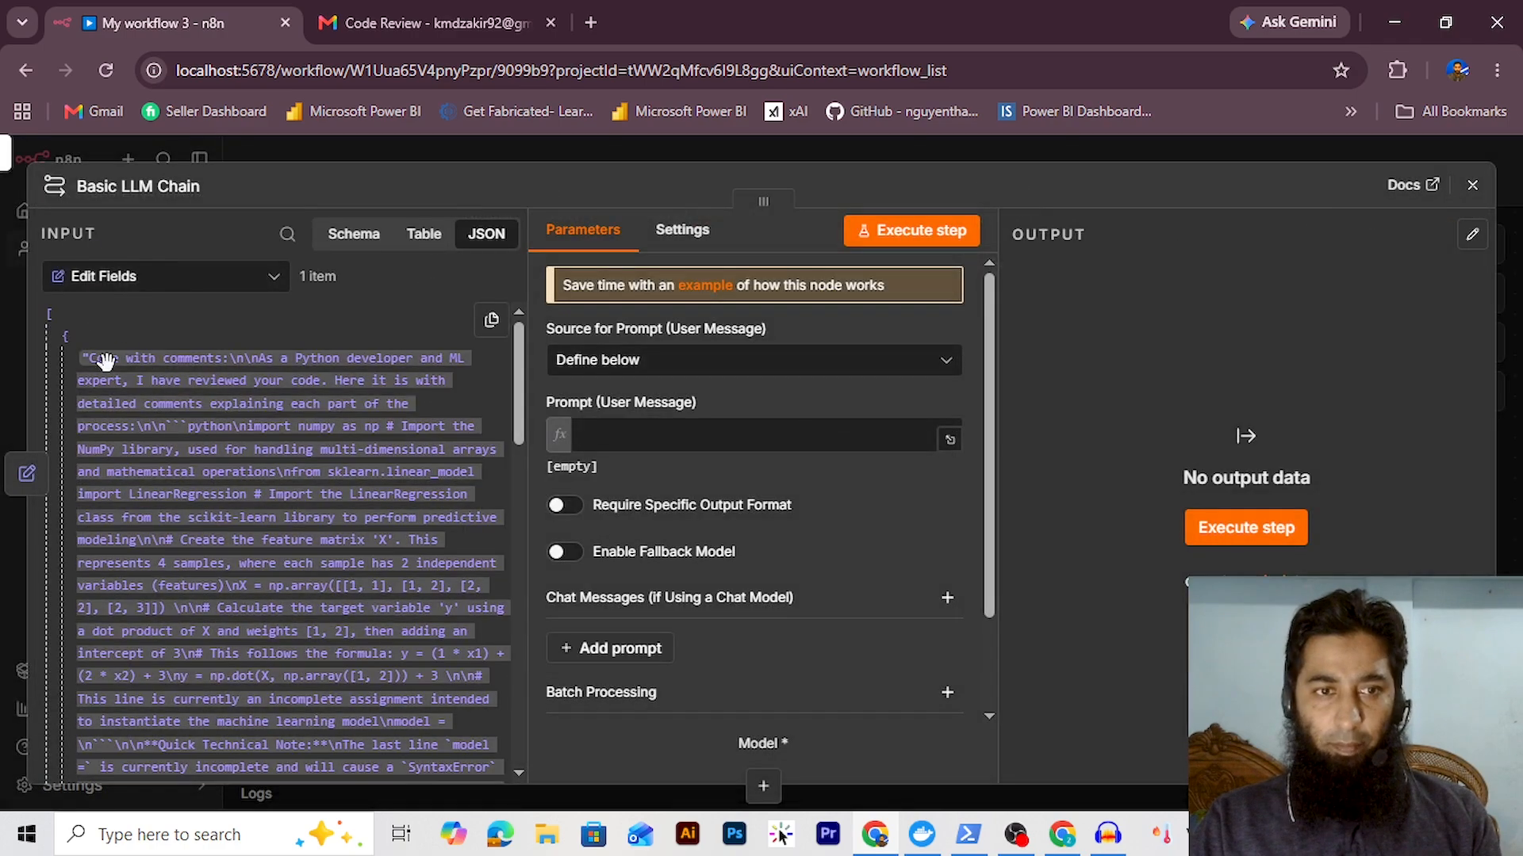
pyautogui.moveTo(103, 360); pyautogui.dragTo(636, 441)
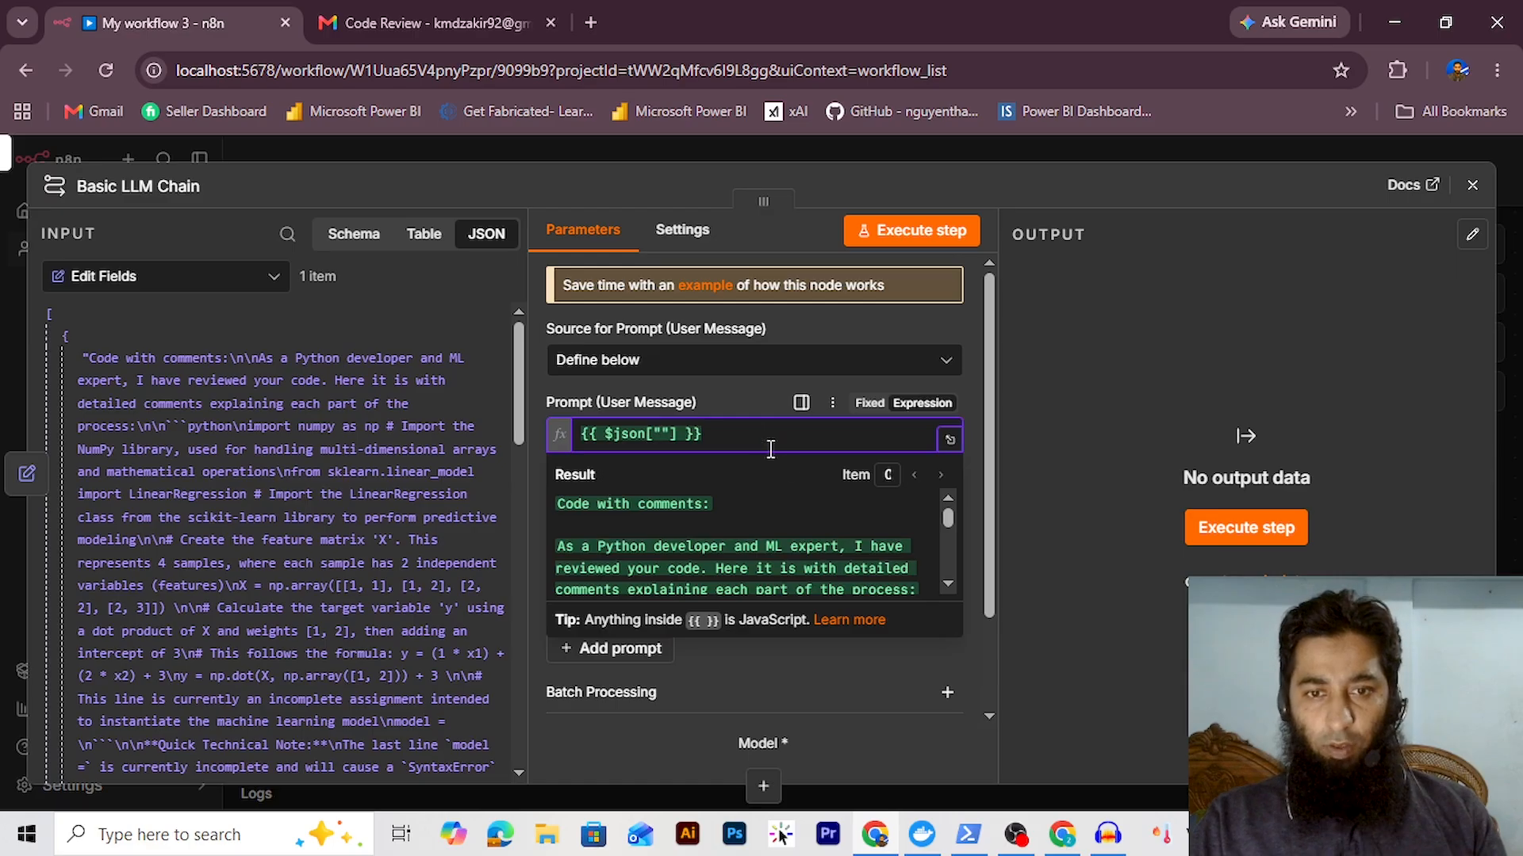
pyautogui.moveTo(943, 525); pyautogui.dragTo(953, 565)
# Above the text reference, write a prompt to convert the code to HTML with code blocks and syntax highlighting
pyautogui.click(949, 438)
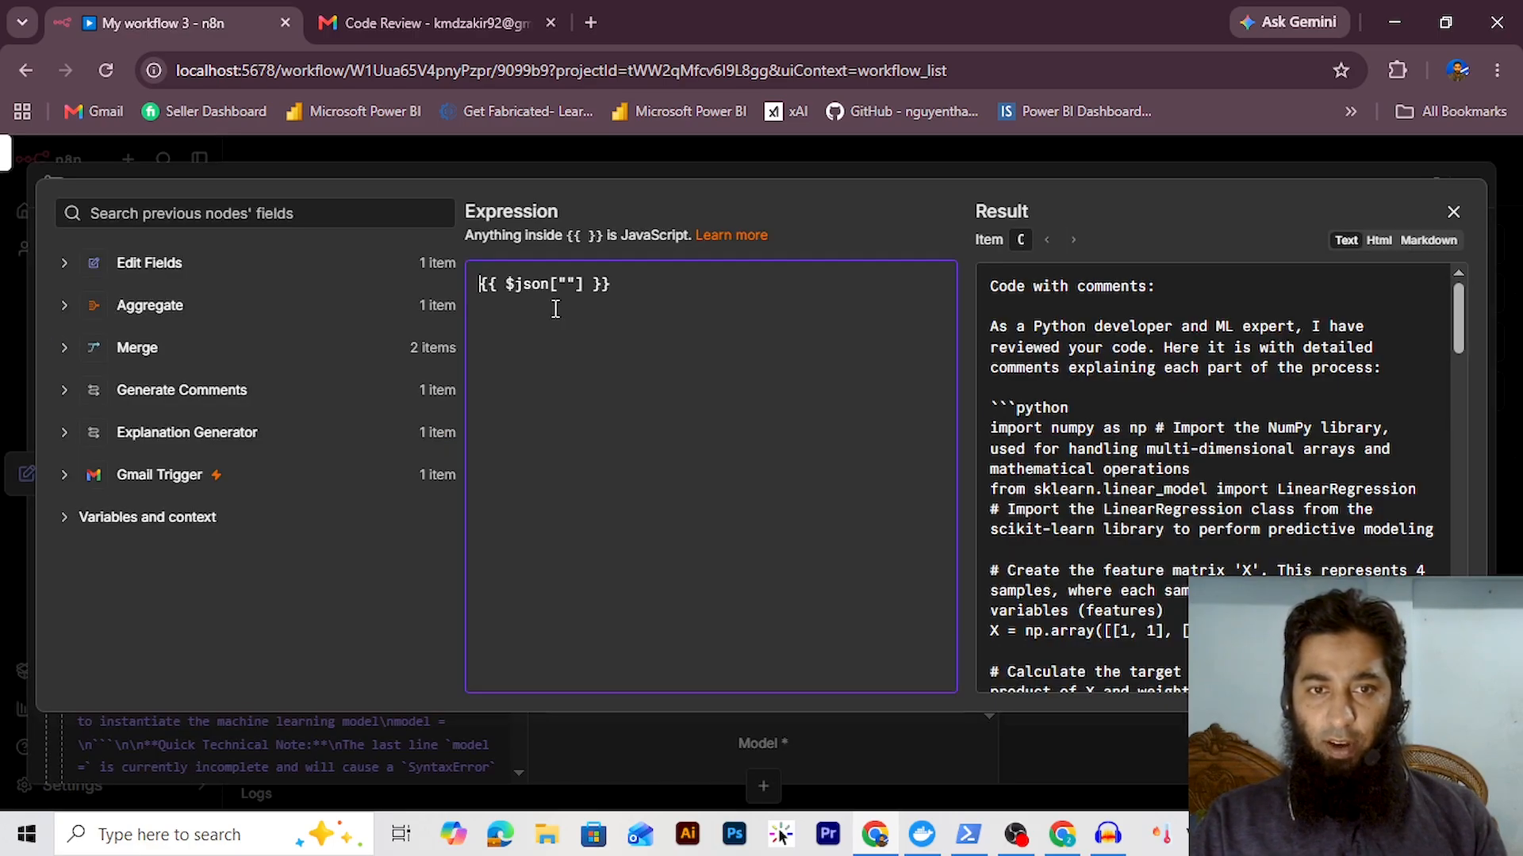
pyautogui.press('Return')
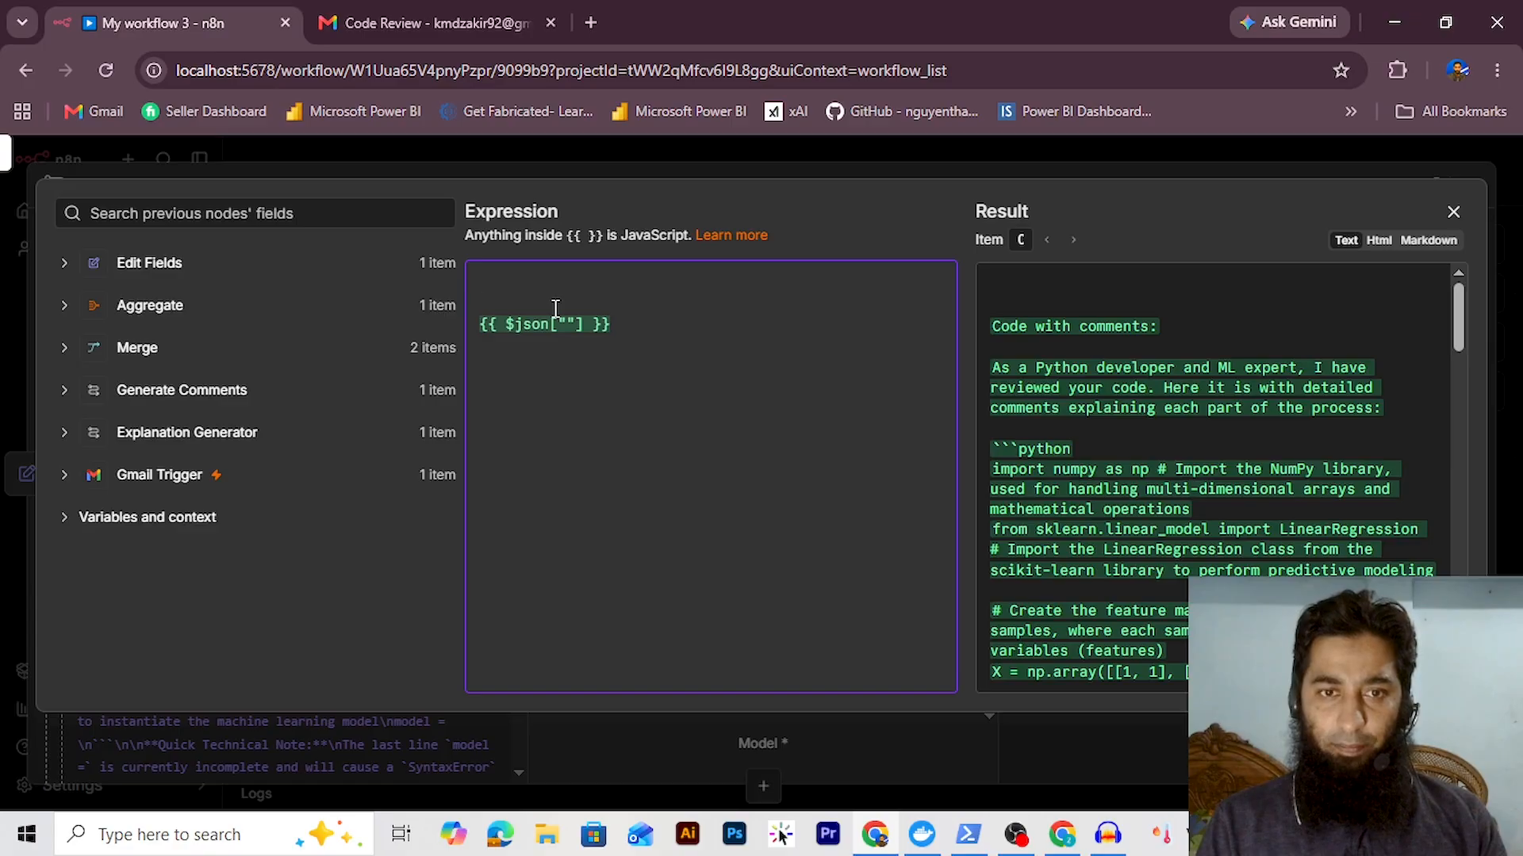
pyautogui.write('Con')
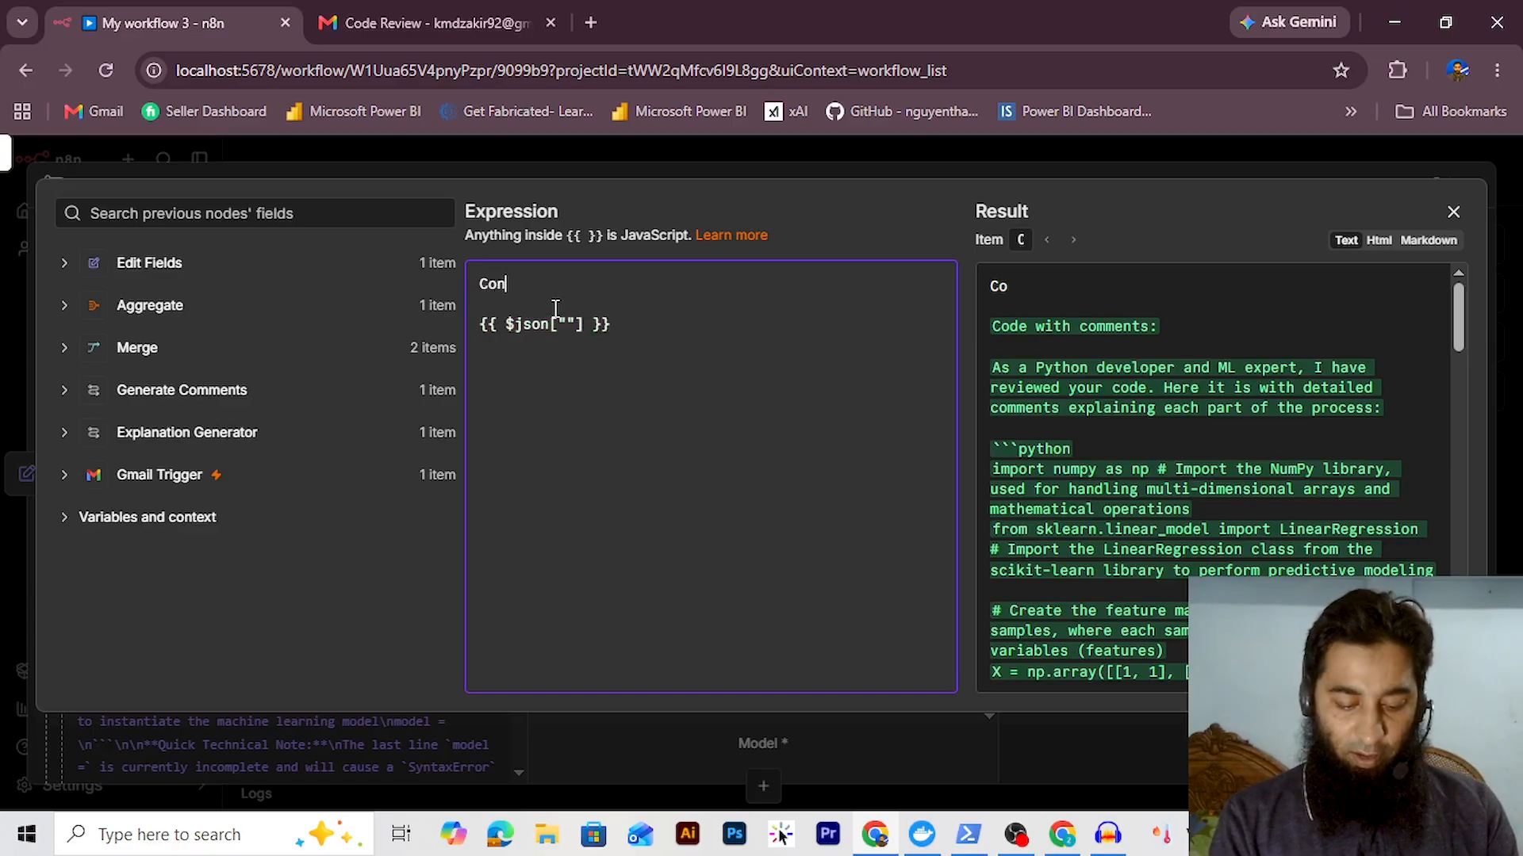
pyautogui.write('vert thsi')
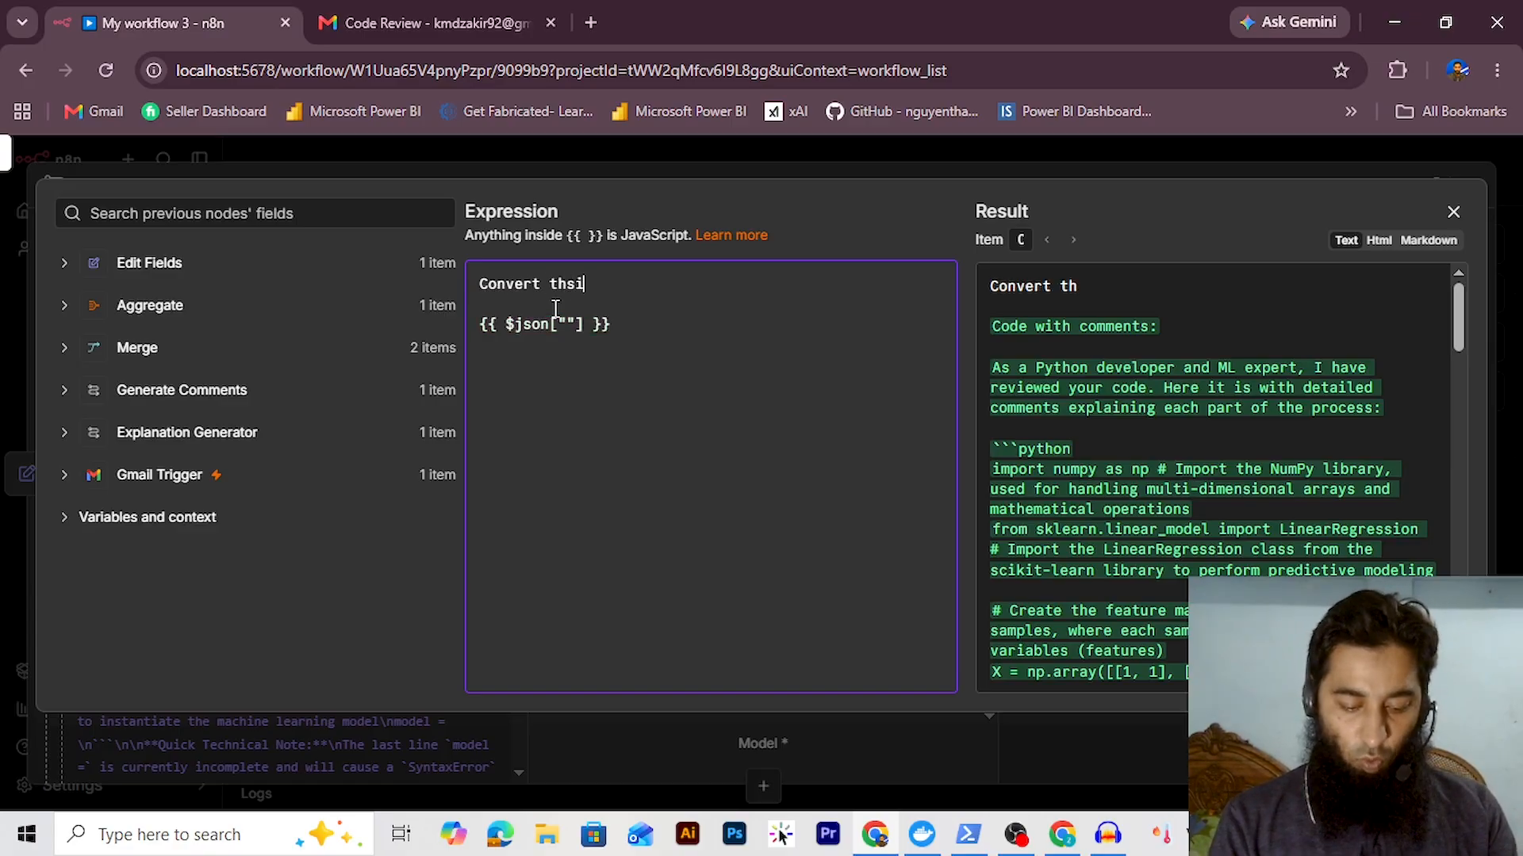
pyautogui.write(' code into')
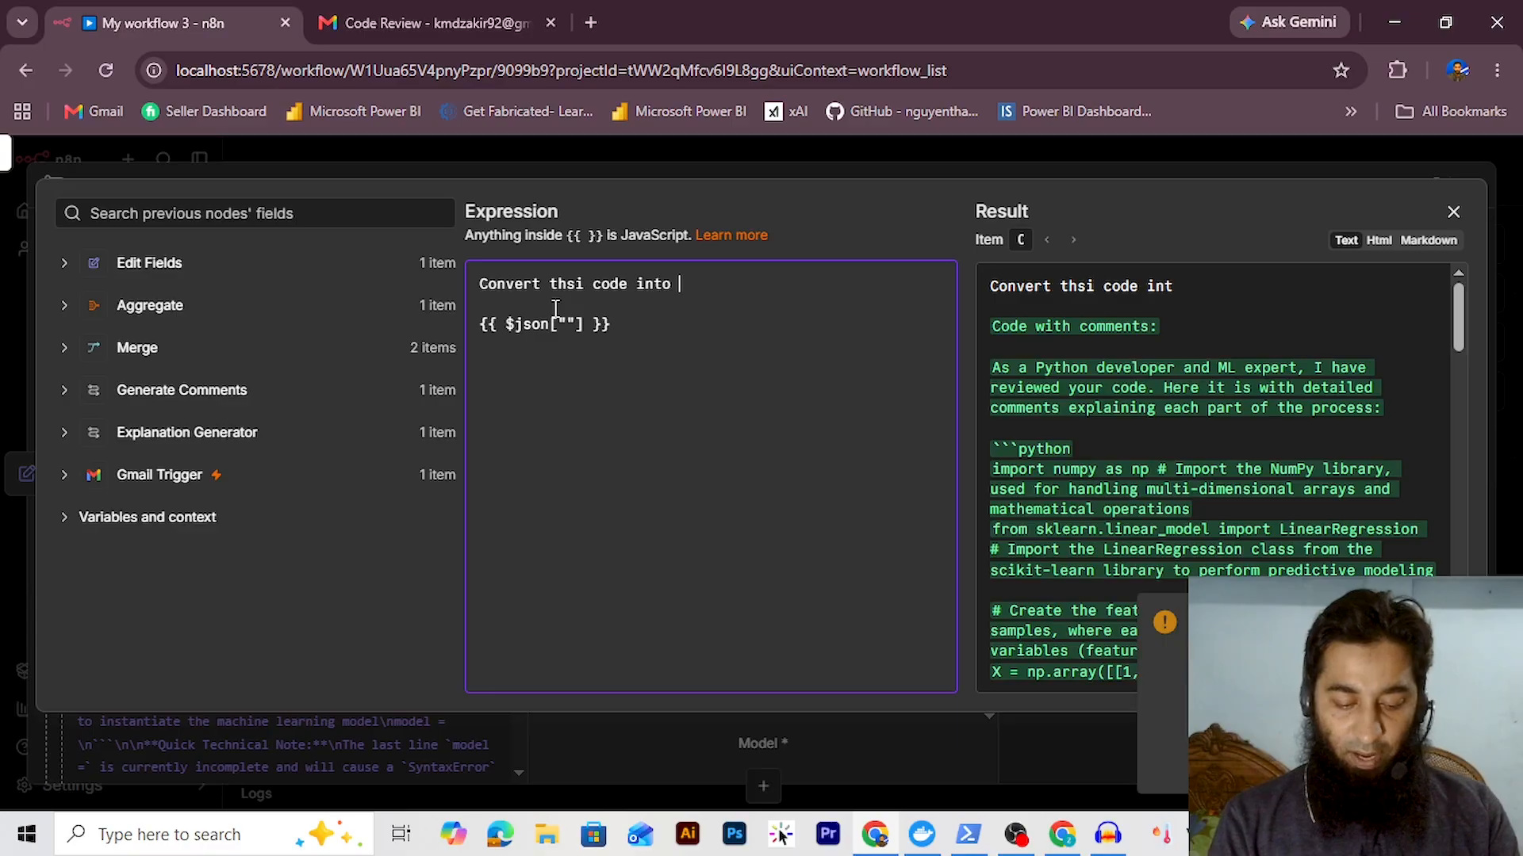
pyautogui.write(' pr')
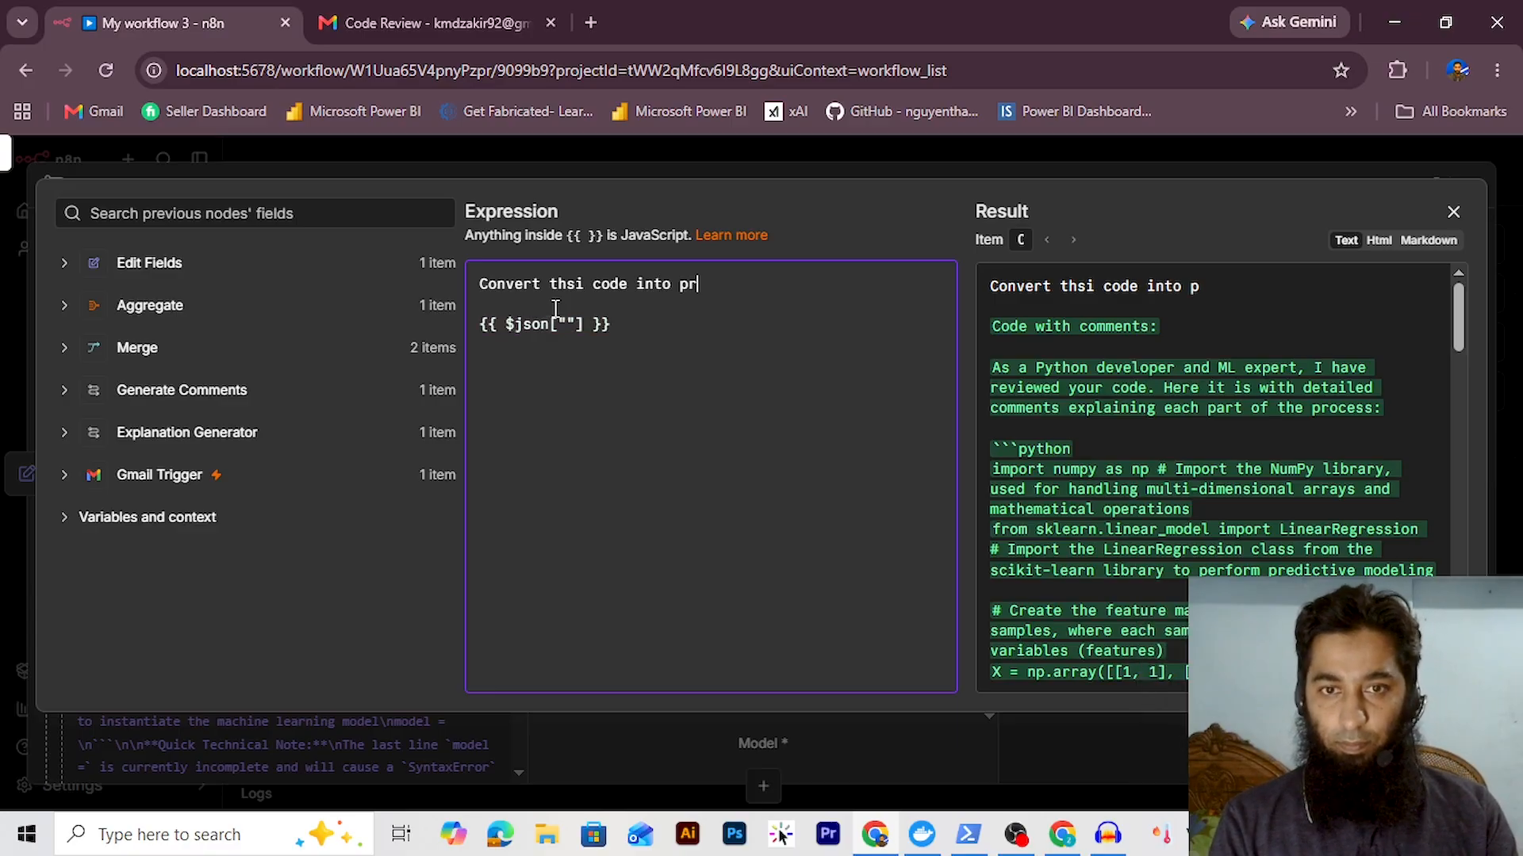
pyautogui.write('oper Ht')
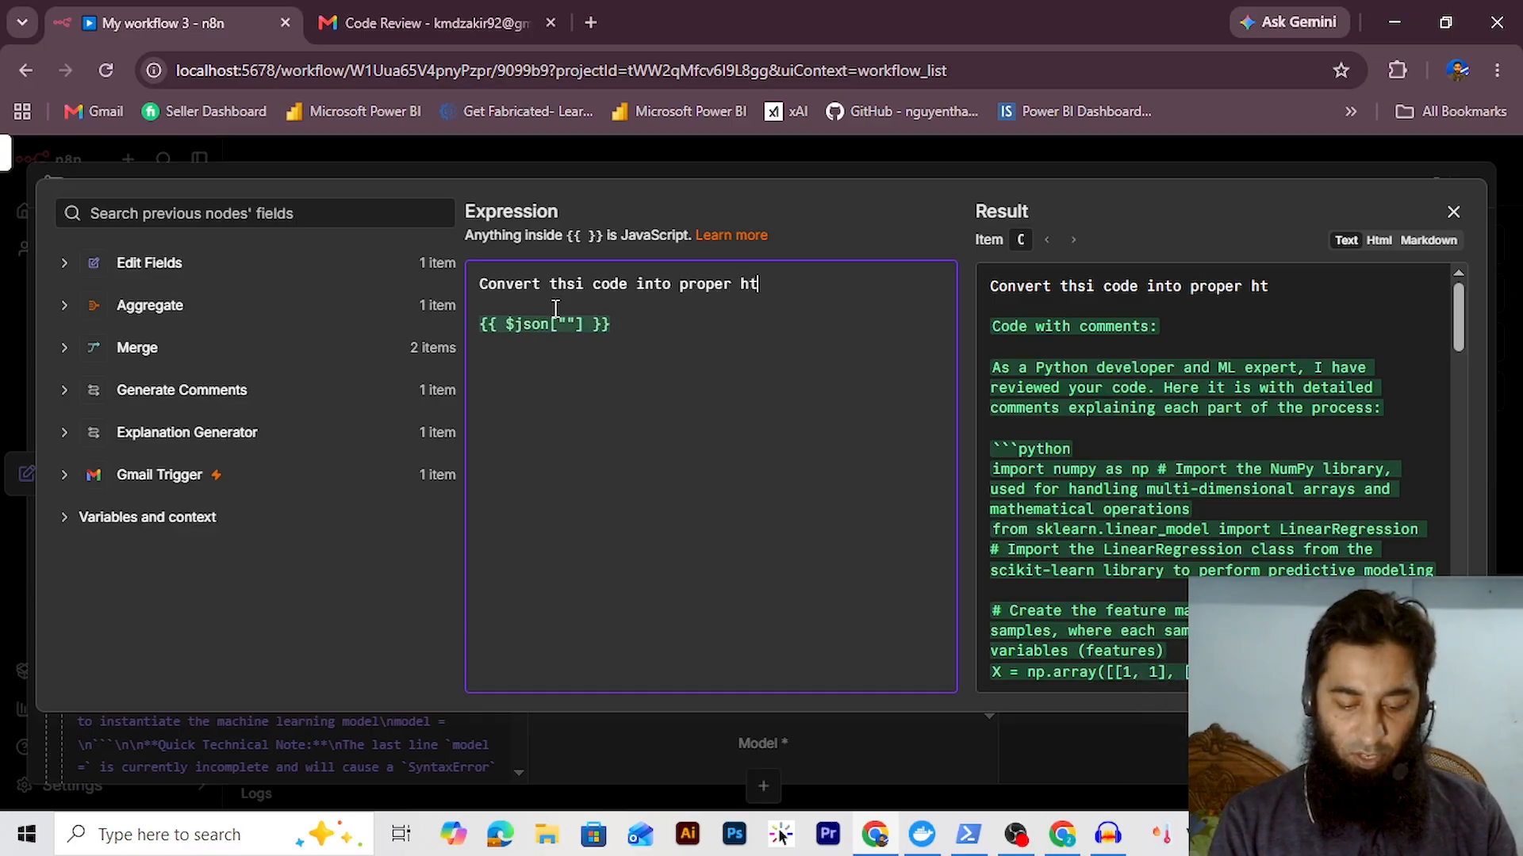
pyautogui.write('ml formmat')
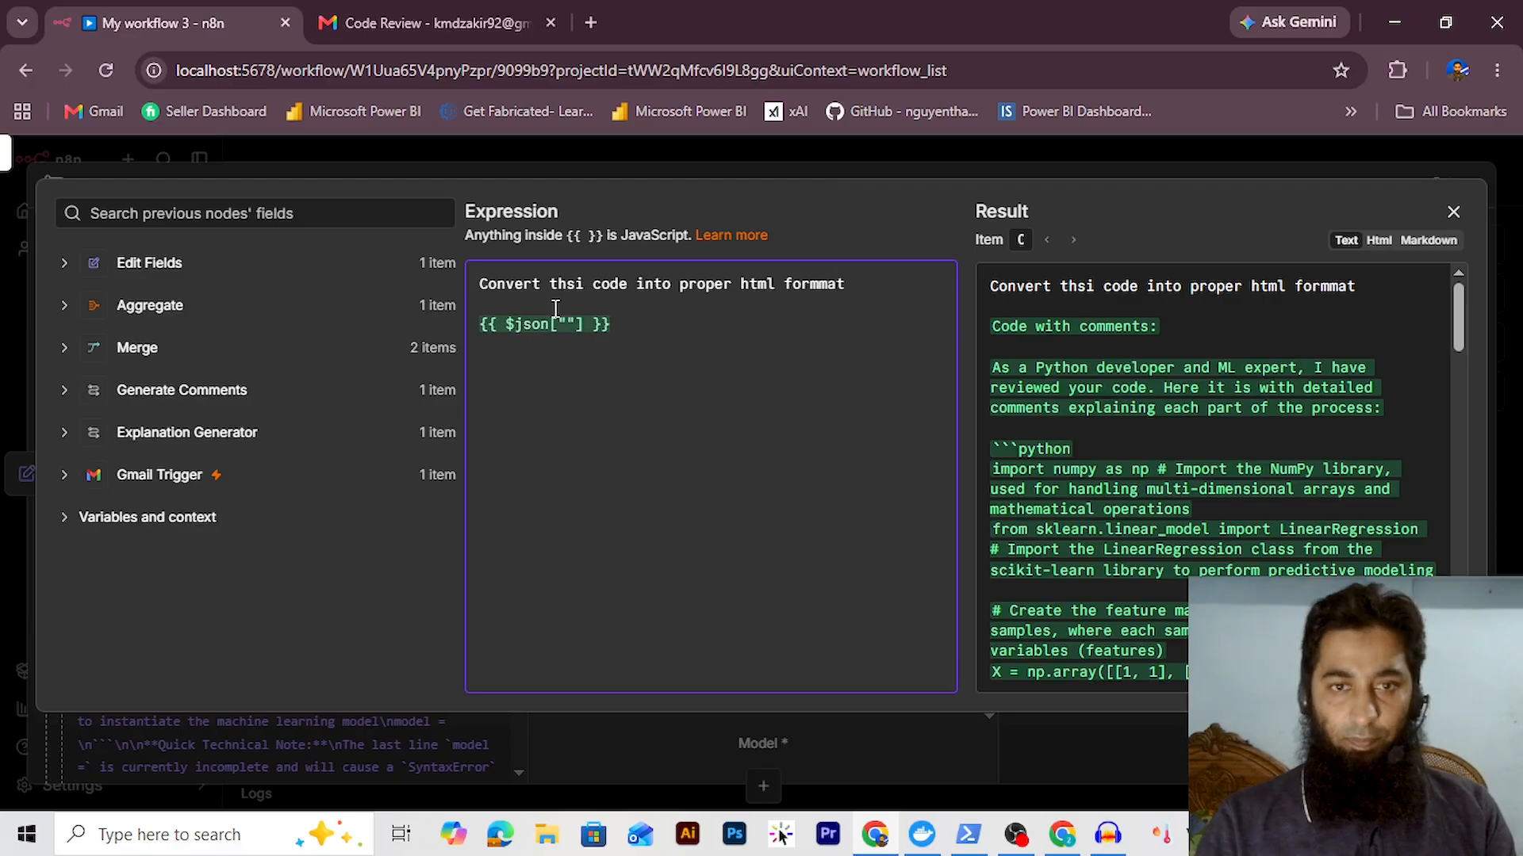
pyautogui.write('this')
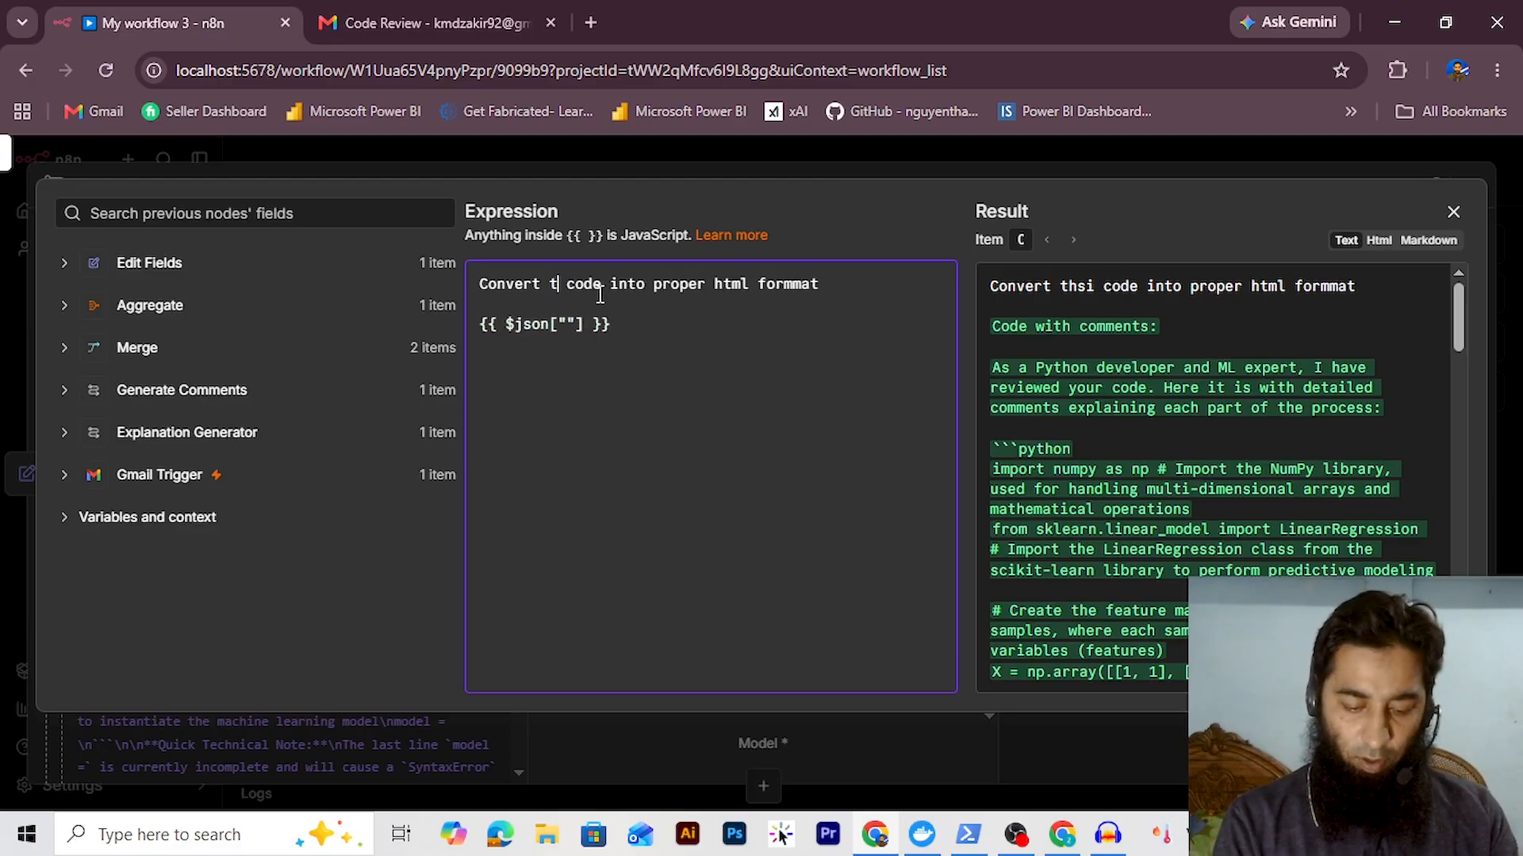
pyautogui.click(871, 282)
pyautogui.write('. Include ')
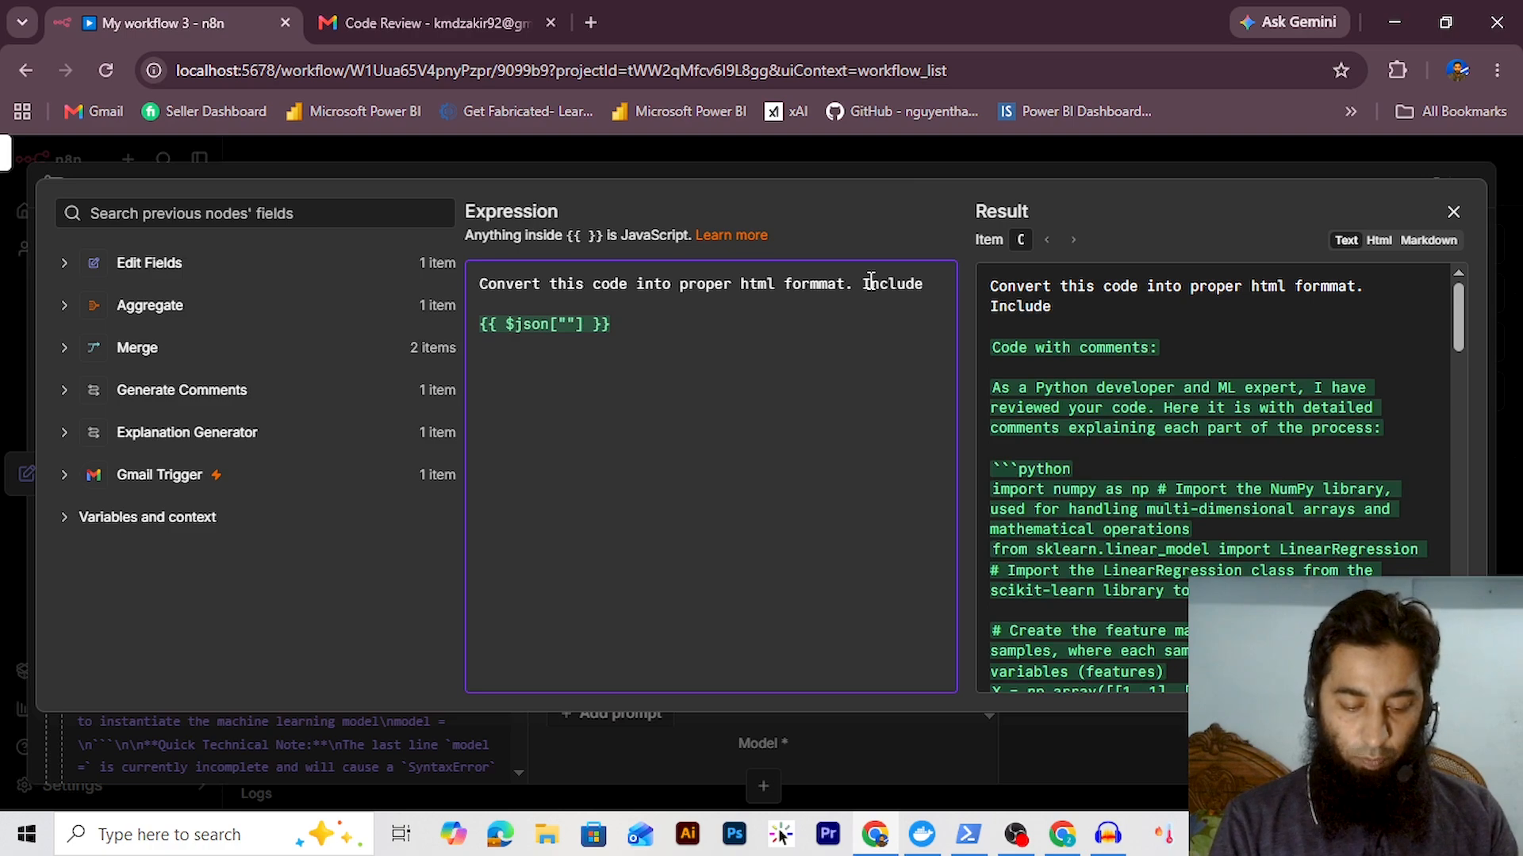
pyautogui.write('proper code')
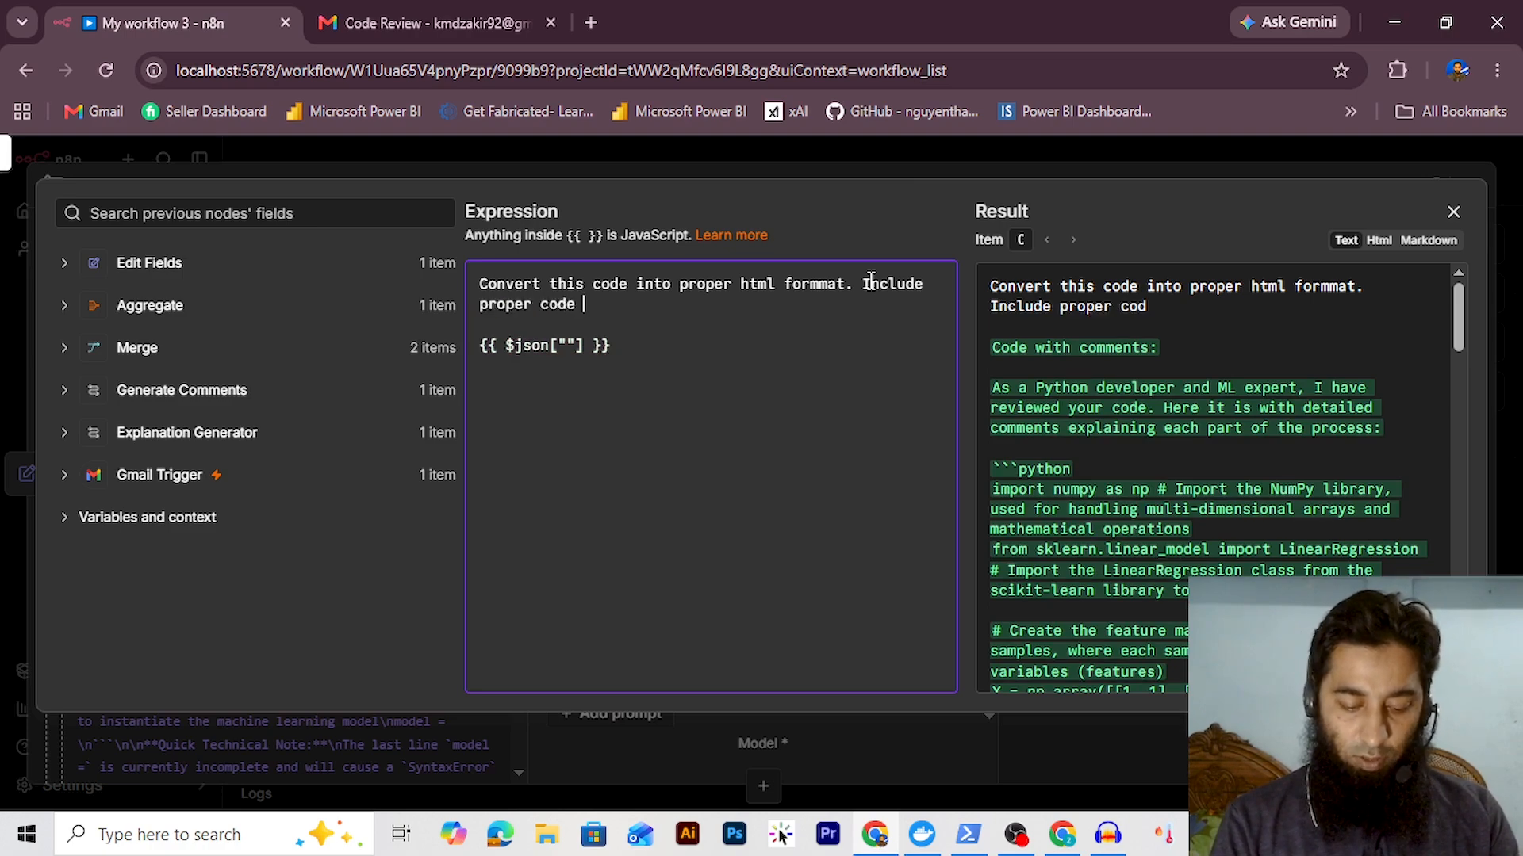
pyautogui.write(' blocks whenever ne')
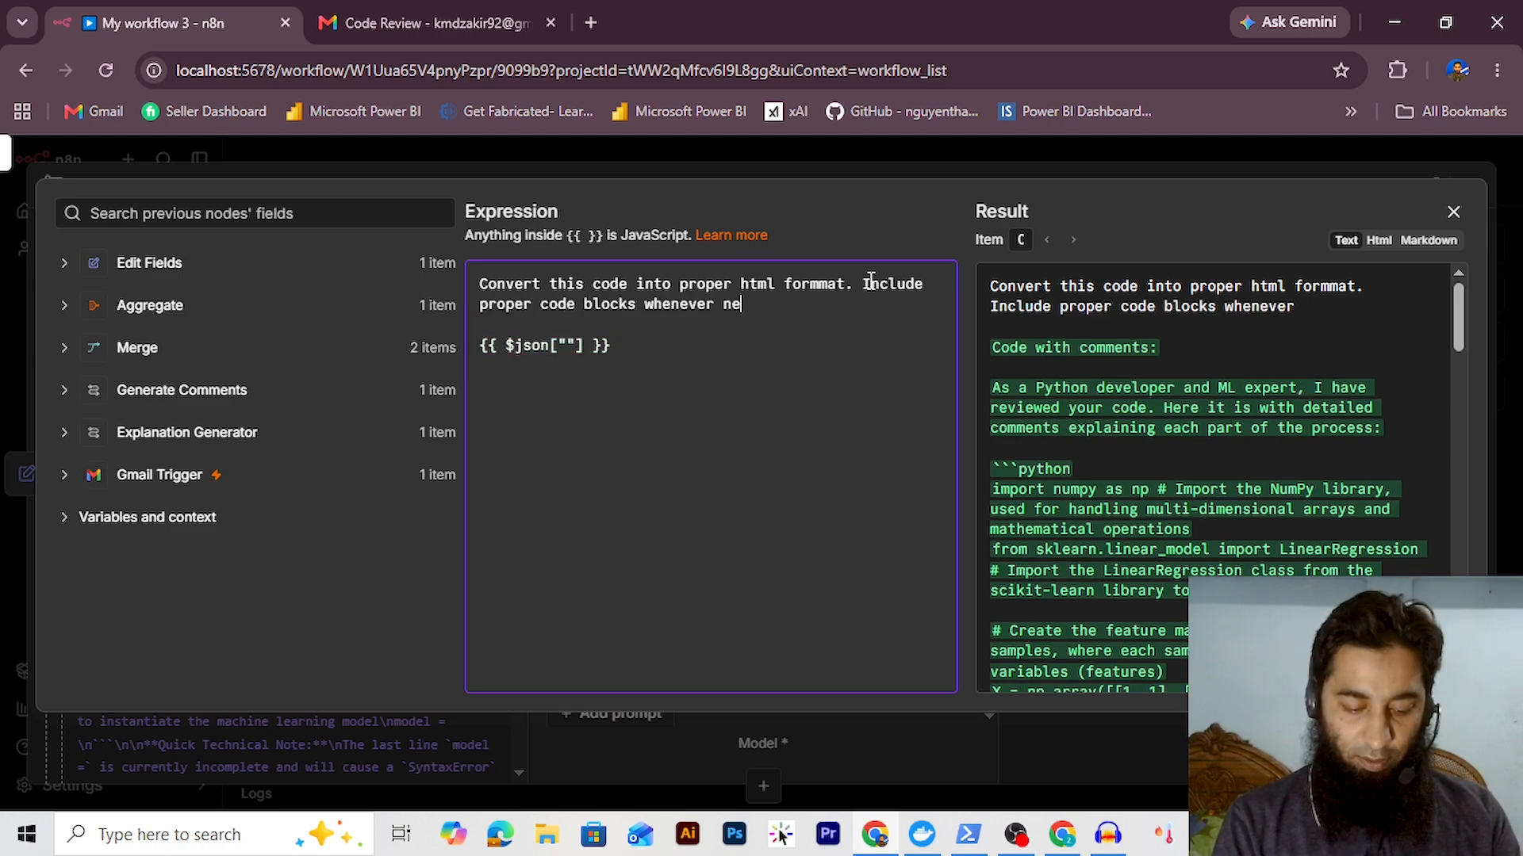
pyautogui.write('cessary. The code')
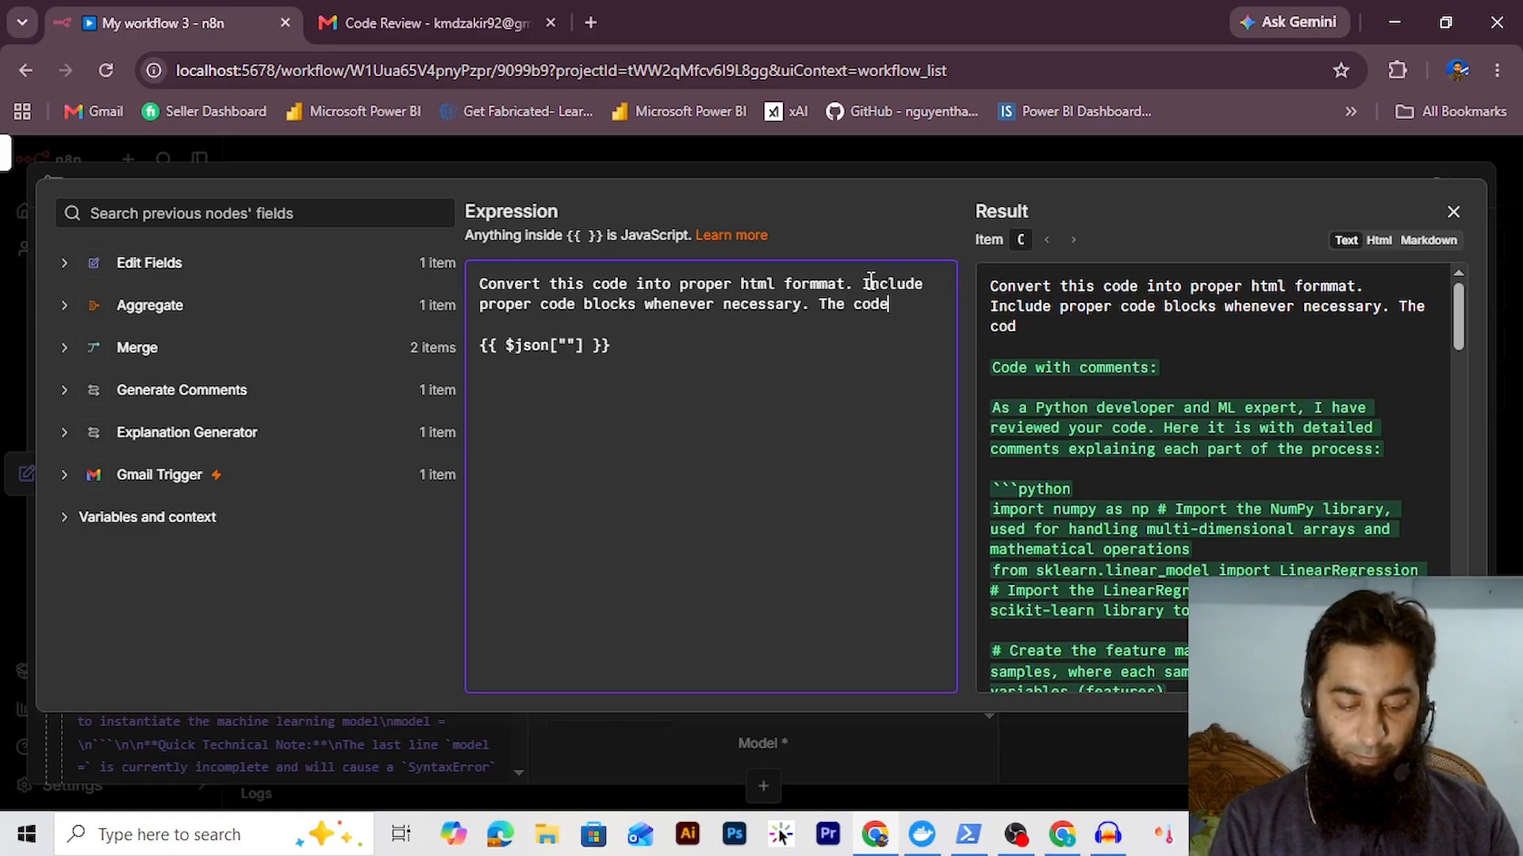
pyautogui.write(' should have necessar')
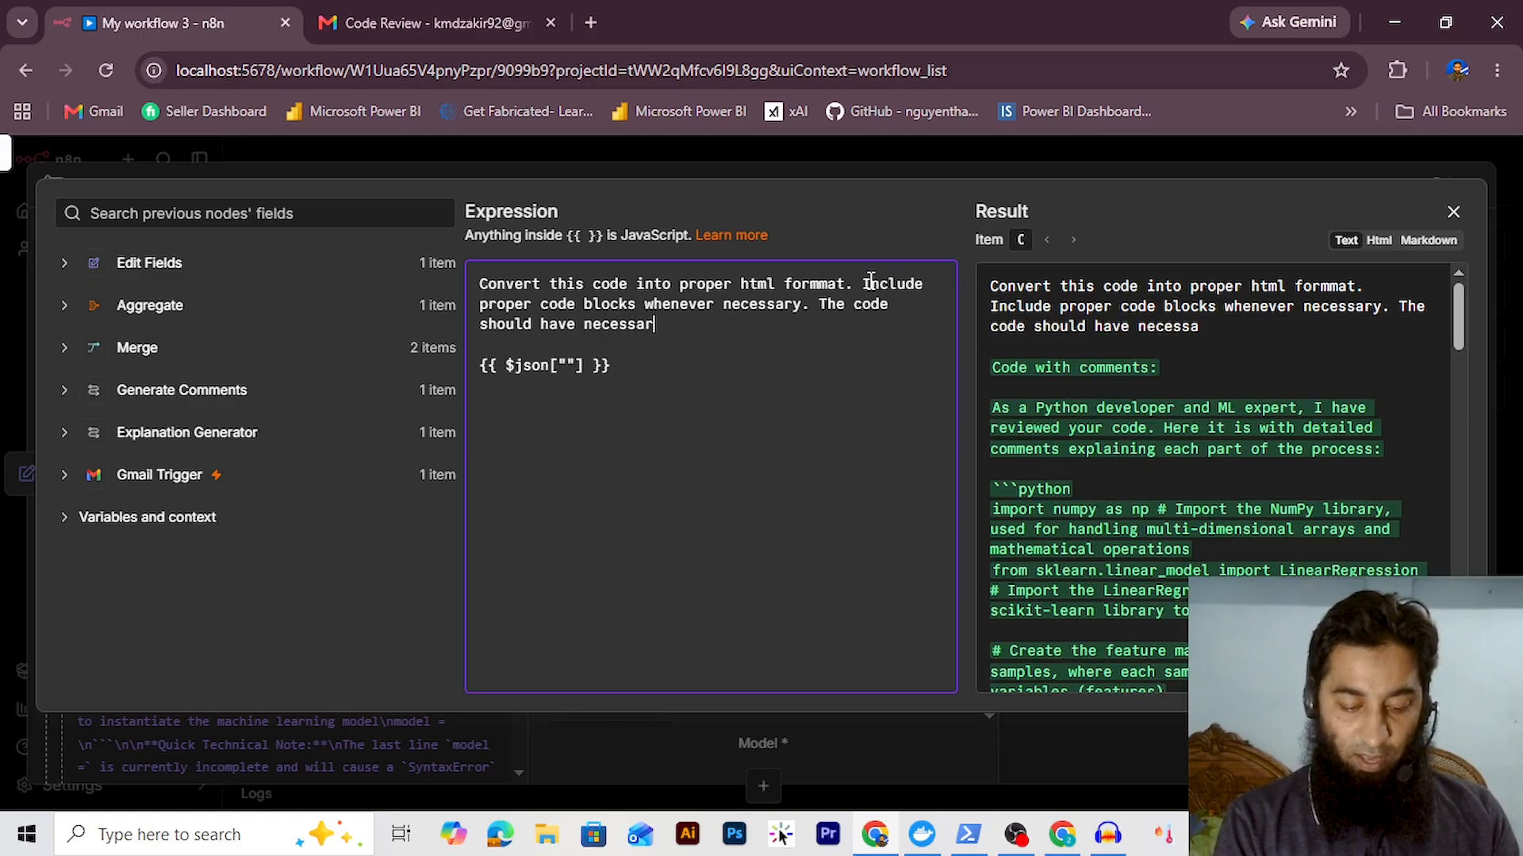
pyautogui.write('y syntax highlighting for the spe')
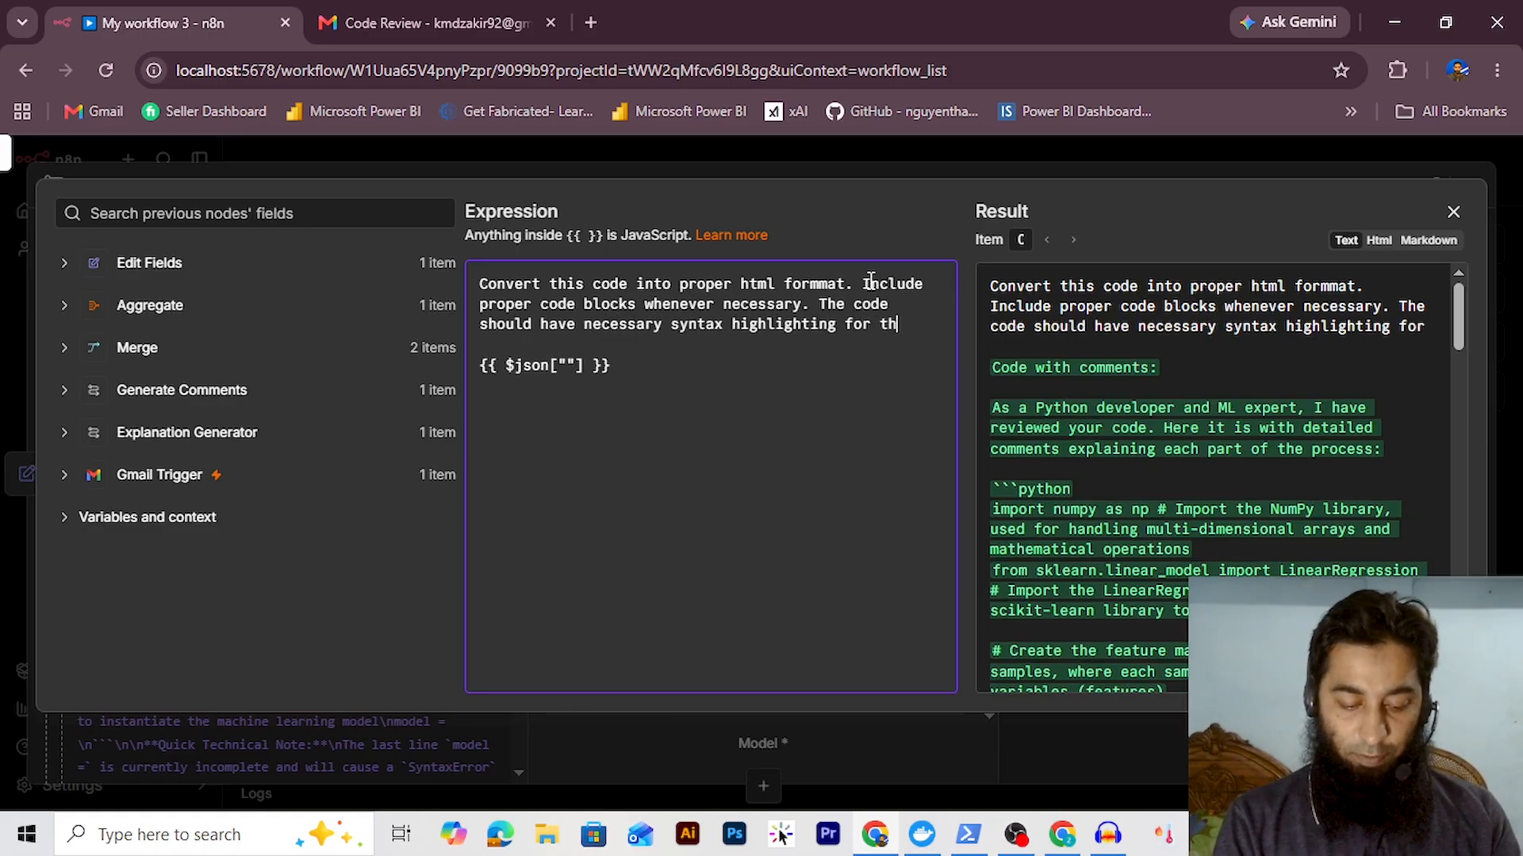
pyautogui.write('cific language used in the code.')
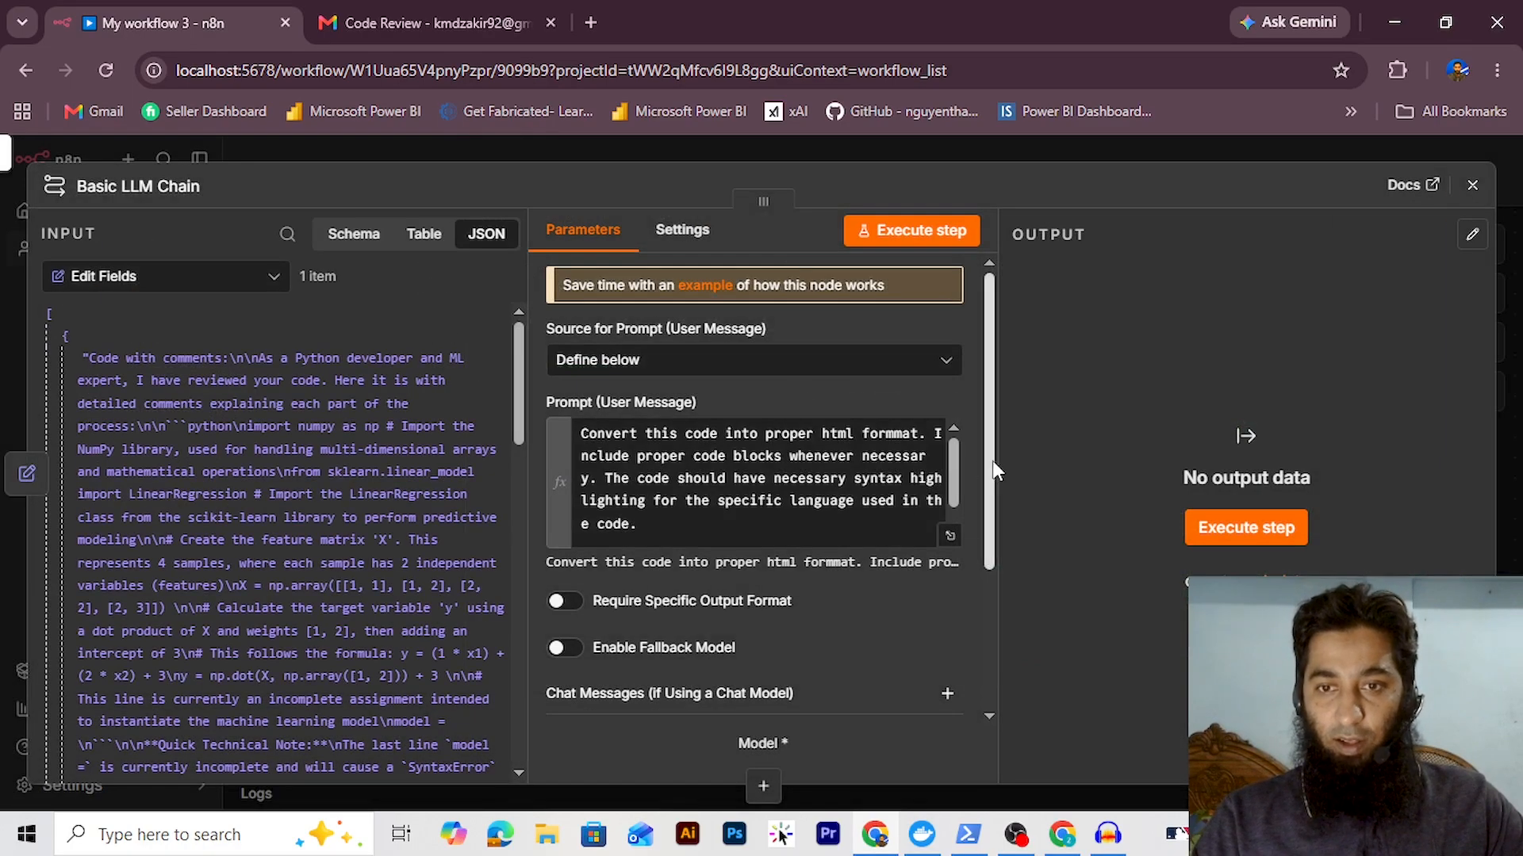
# Add a System message: 'You can convert any message into html format that can be send to the user through email'
pyautogui.moveTo(992, 460); pyautogui.dragTo(954, 639)
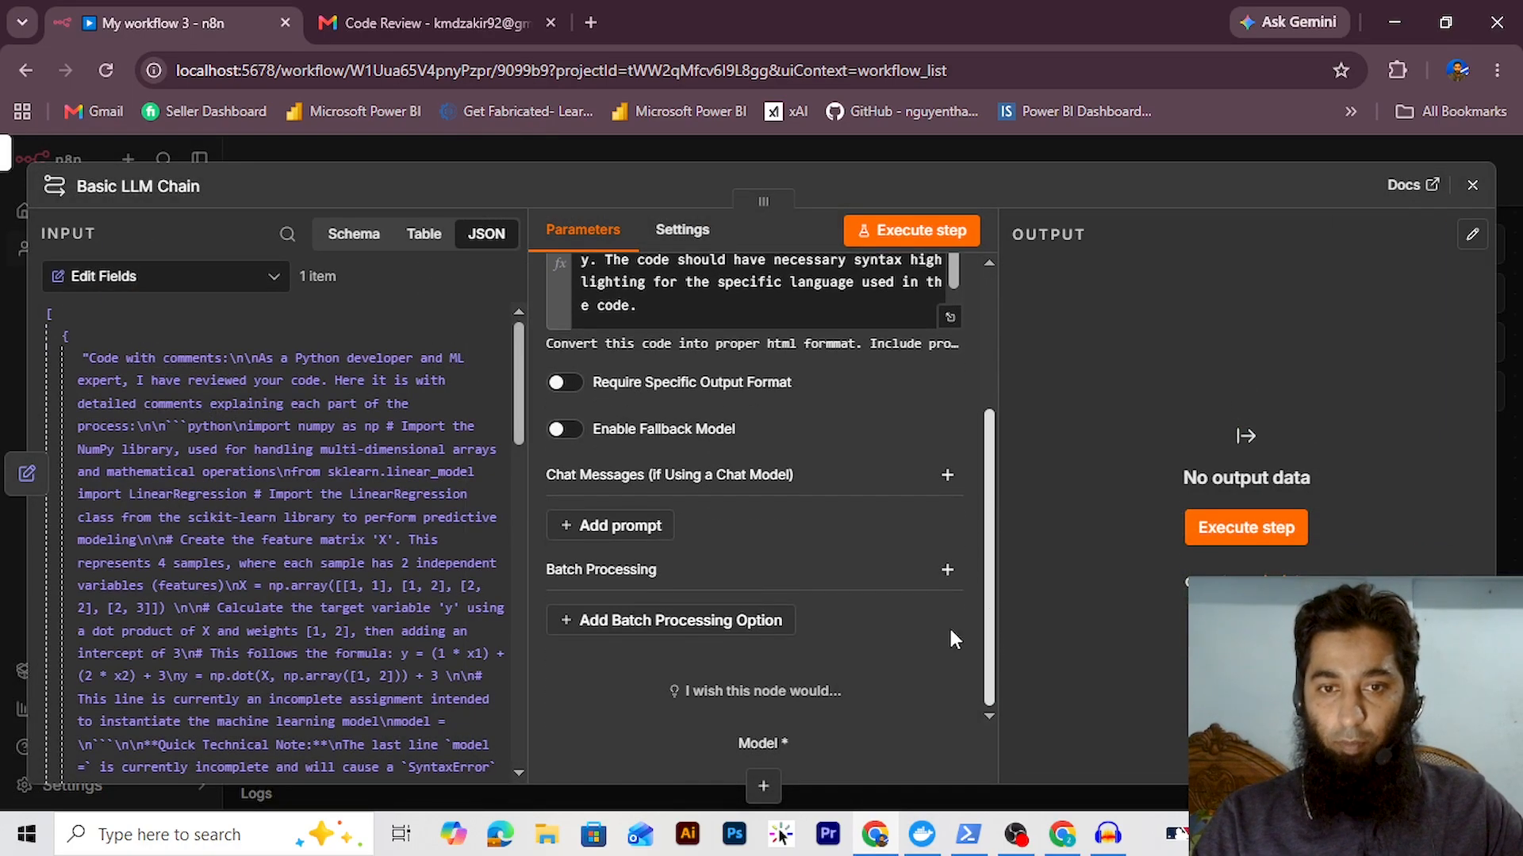
pyautogui.click(590, 526)
pyautogui.click(642, 654)
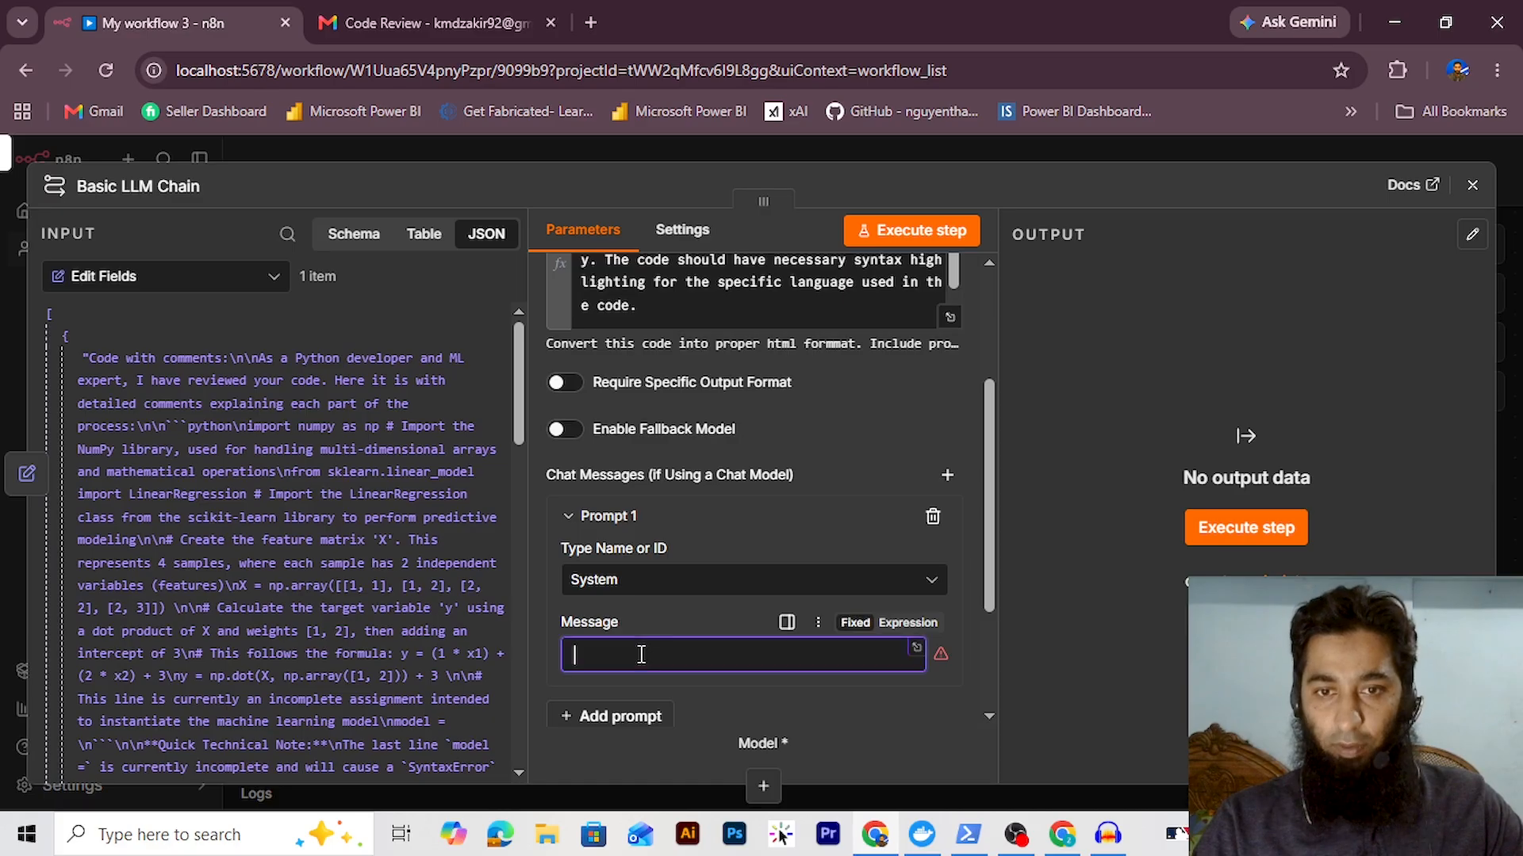
pyautogui.write('You')
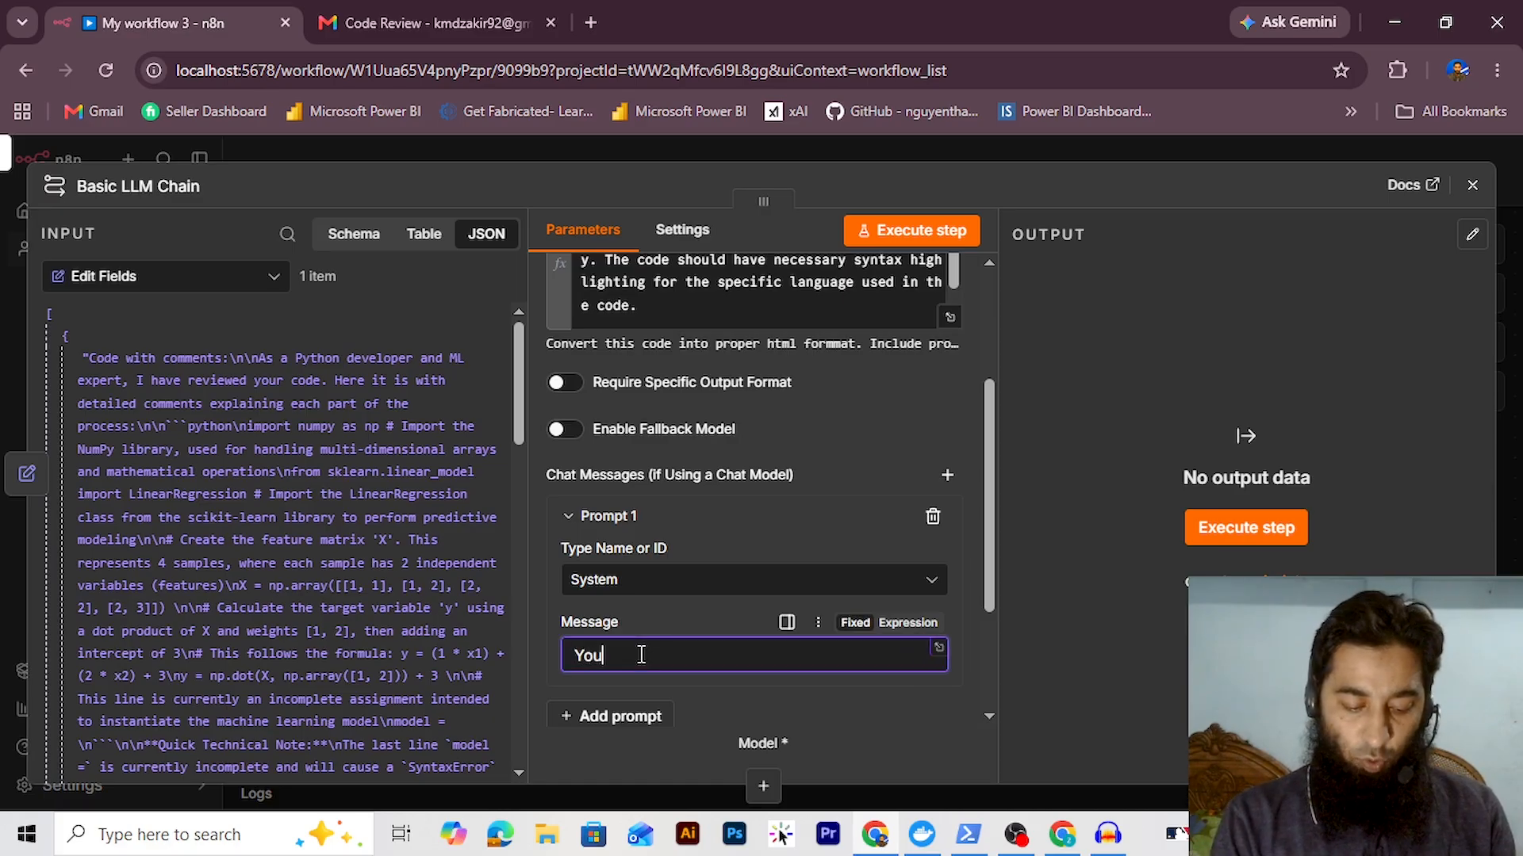
pyautogui.write(' can conve')
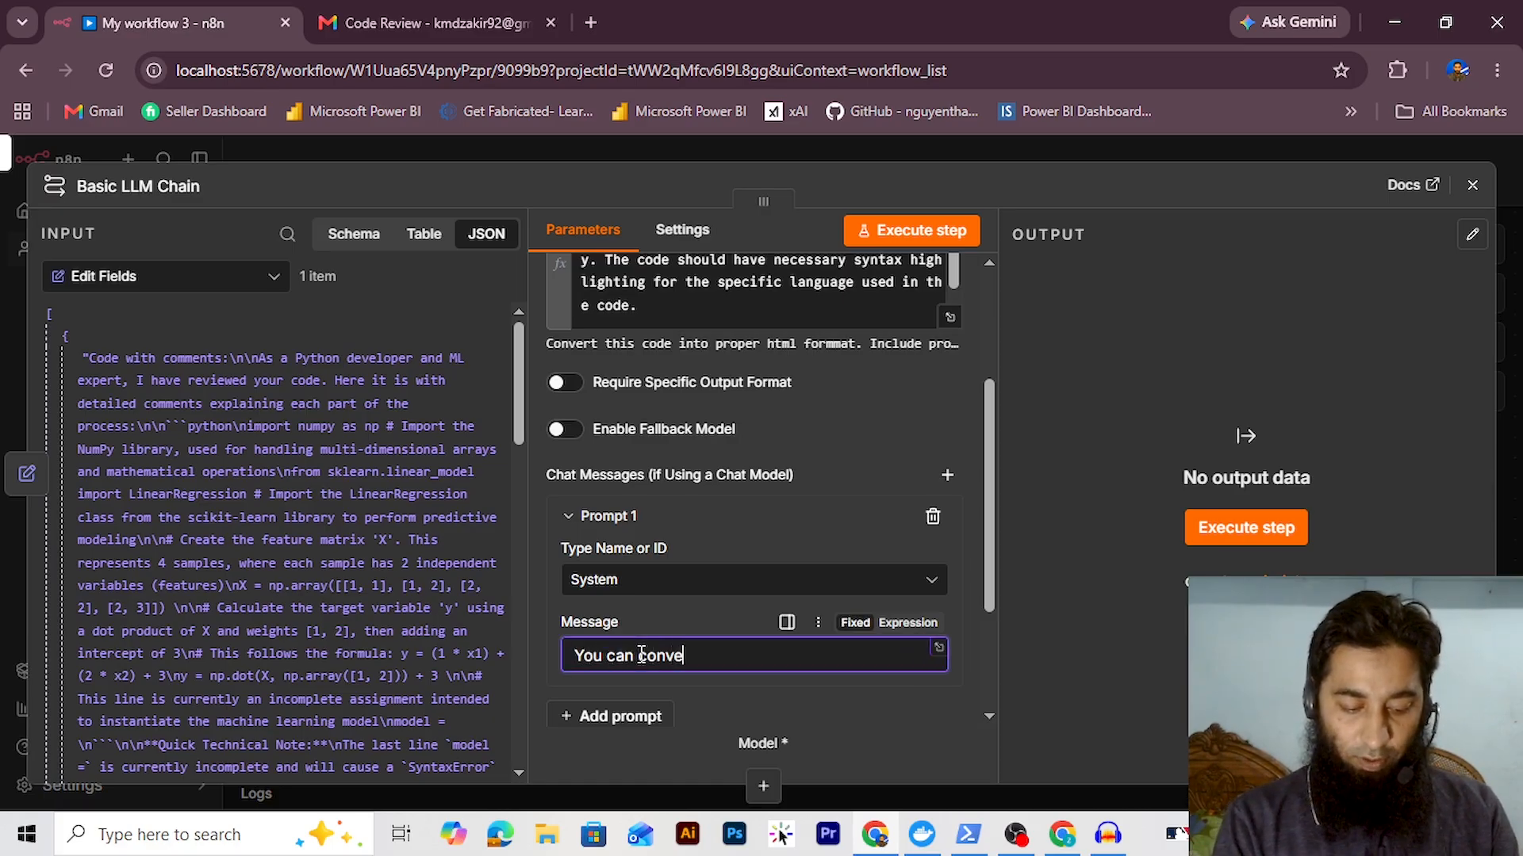
pyautogui.write('rt any mess')
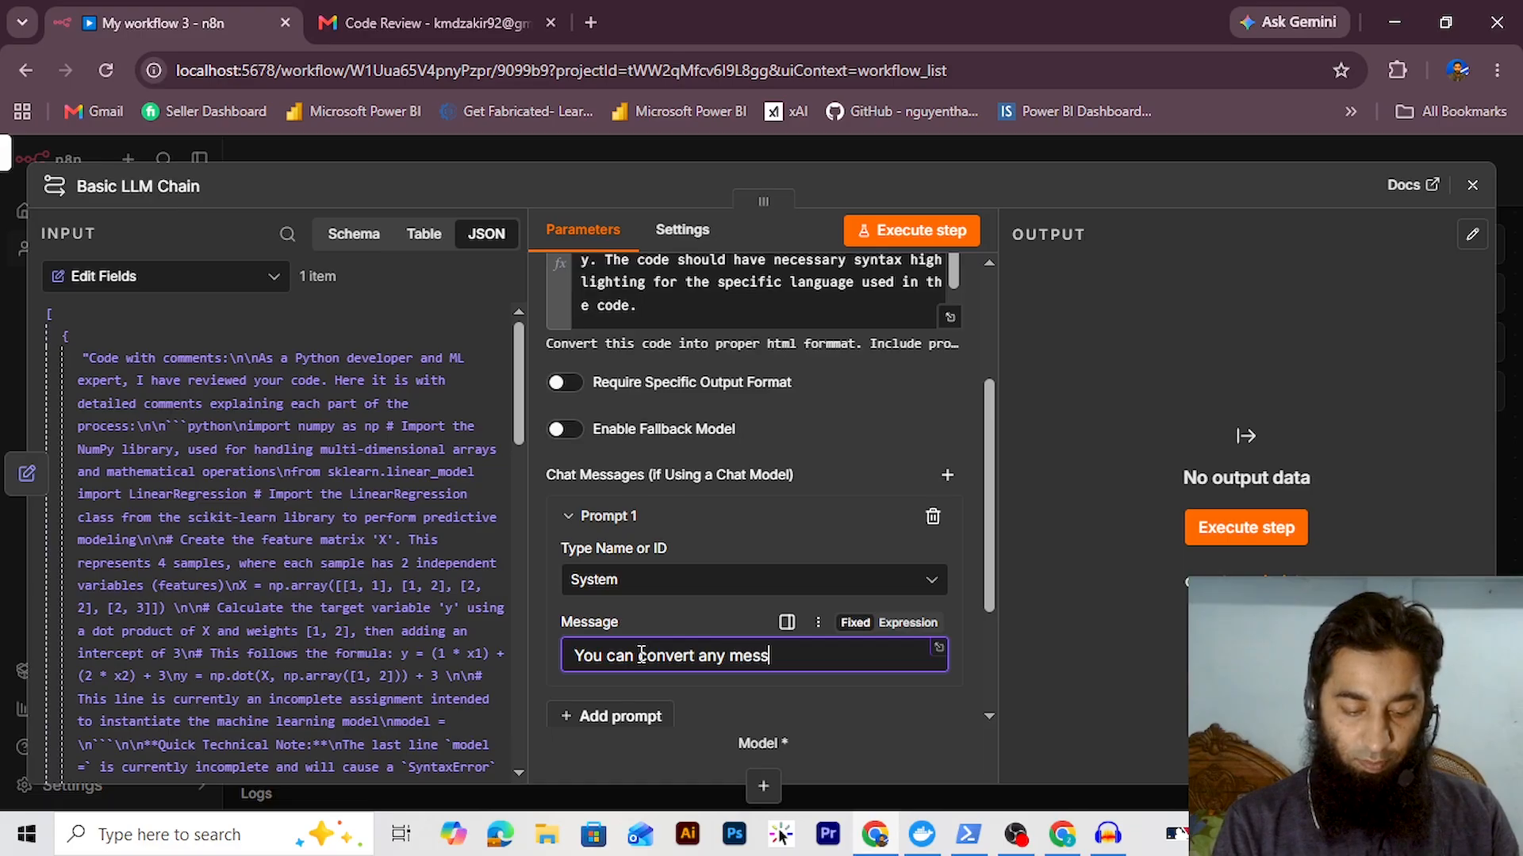
pyautogui.write('age into html format ')
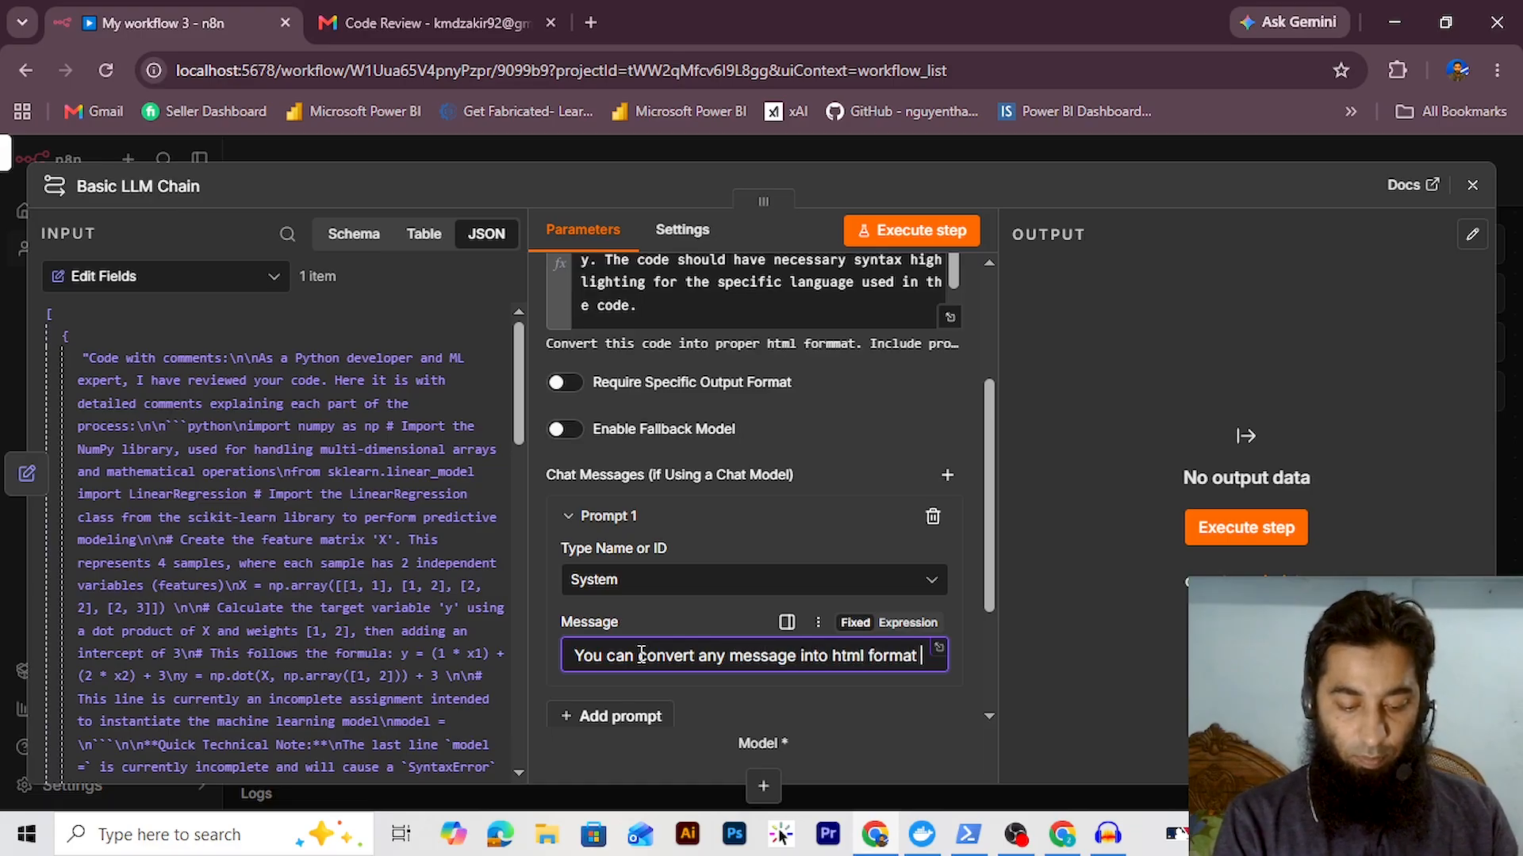
pyautogui.write('that can be sen')
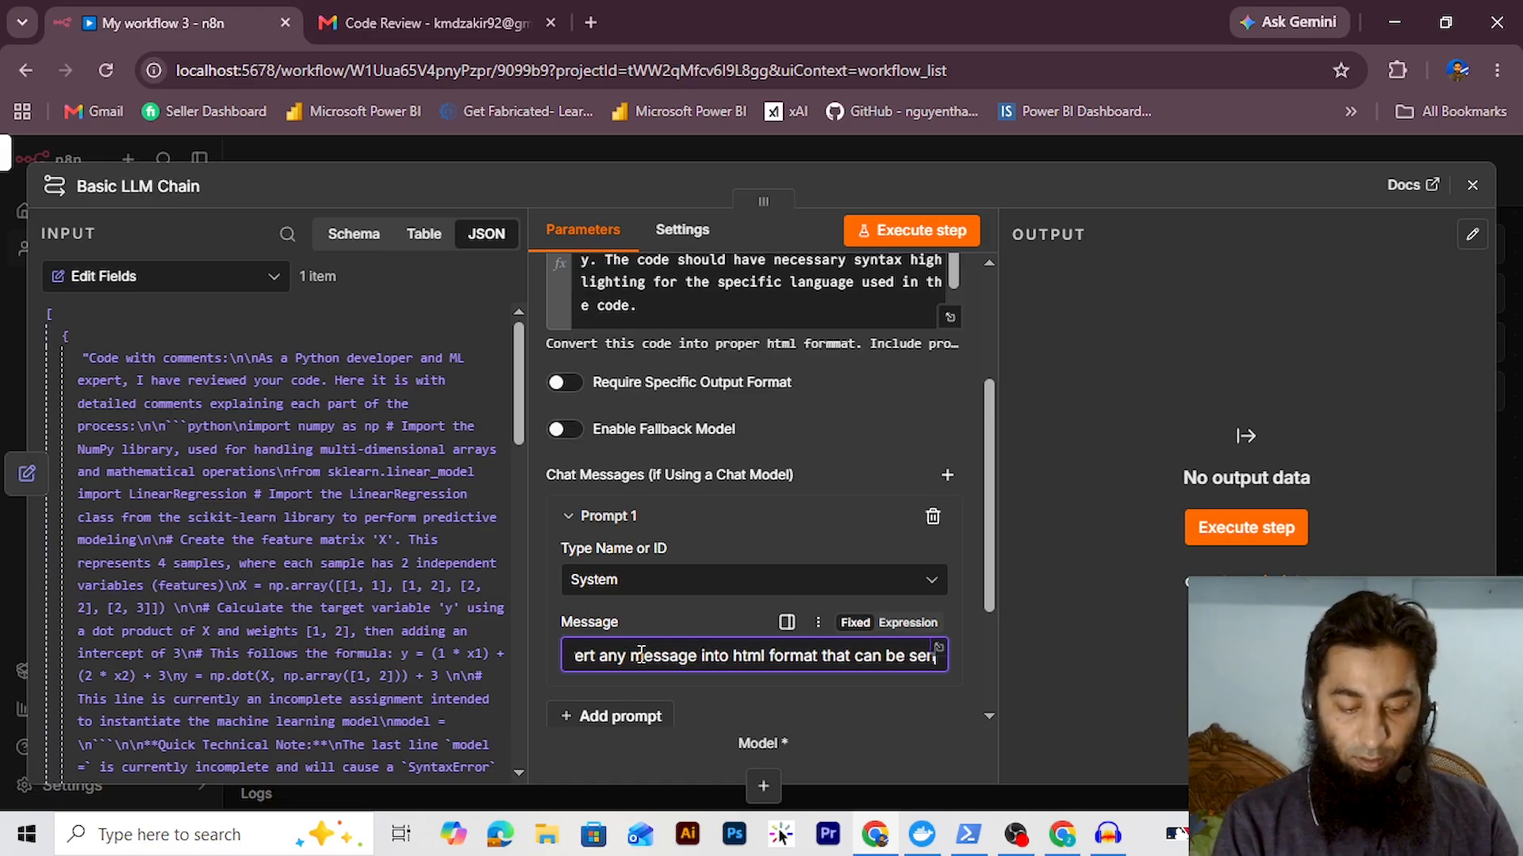
pyautogui.write('d to the')
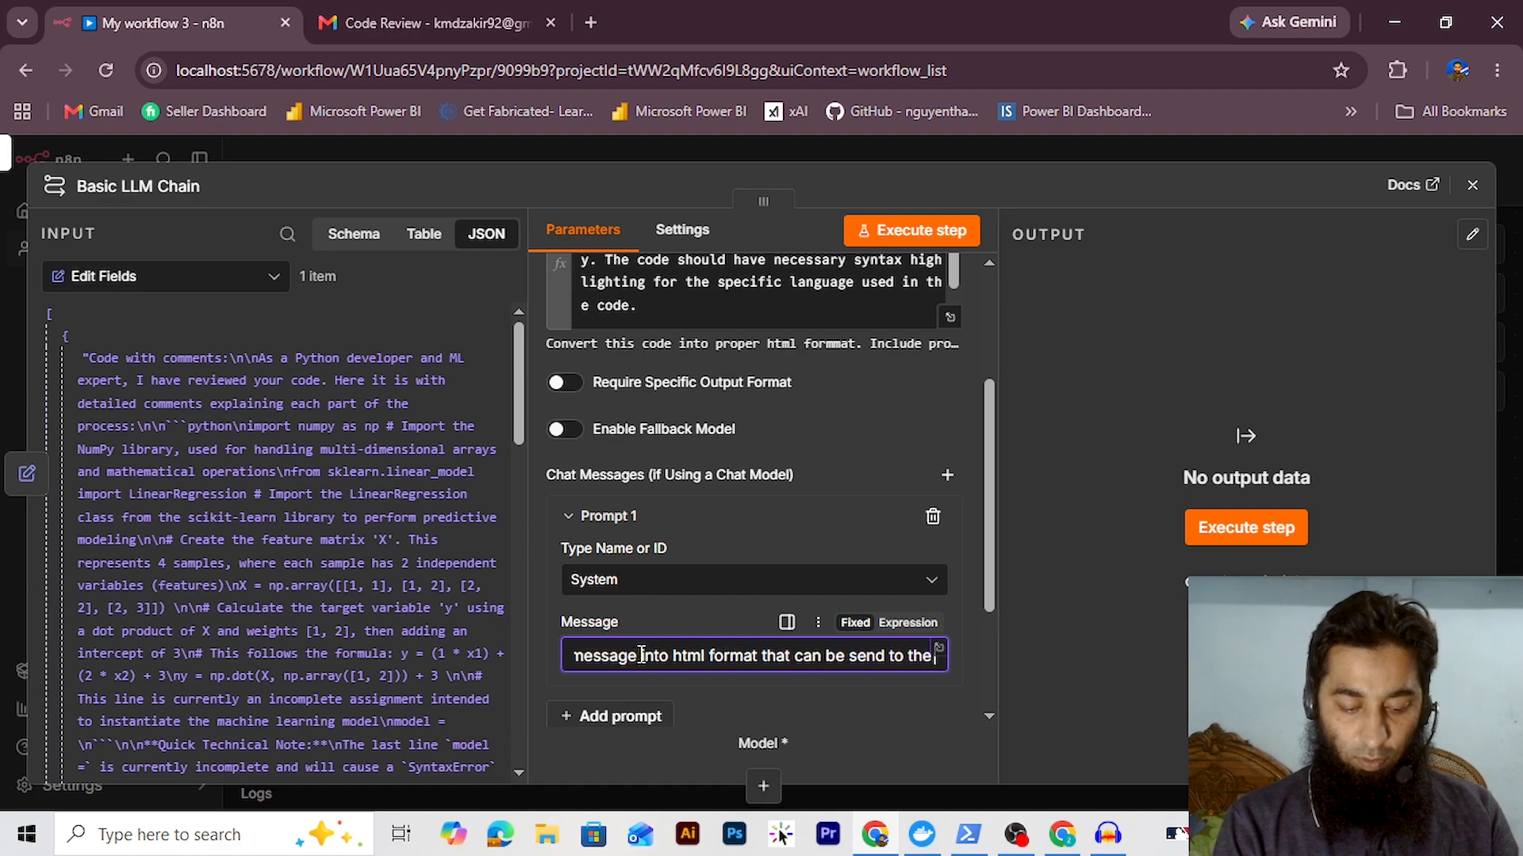
pyautogui.write(' user through email,')
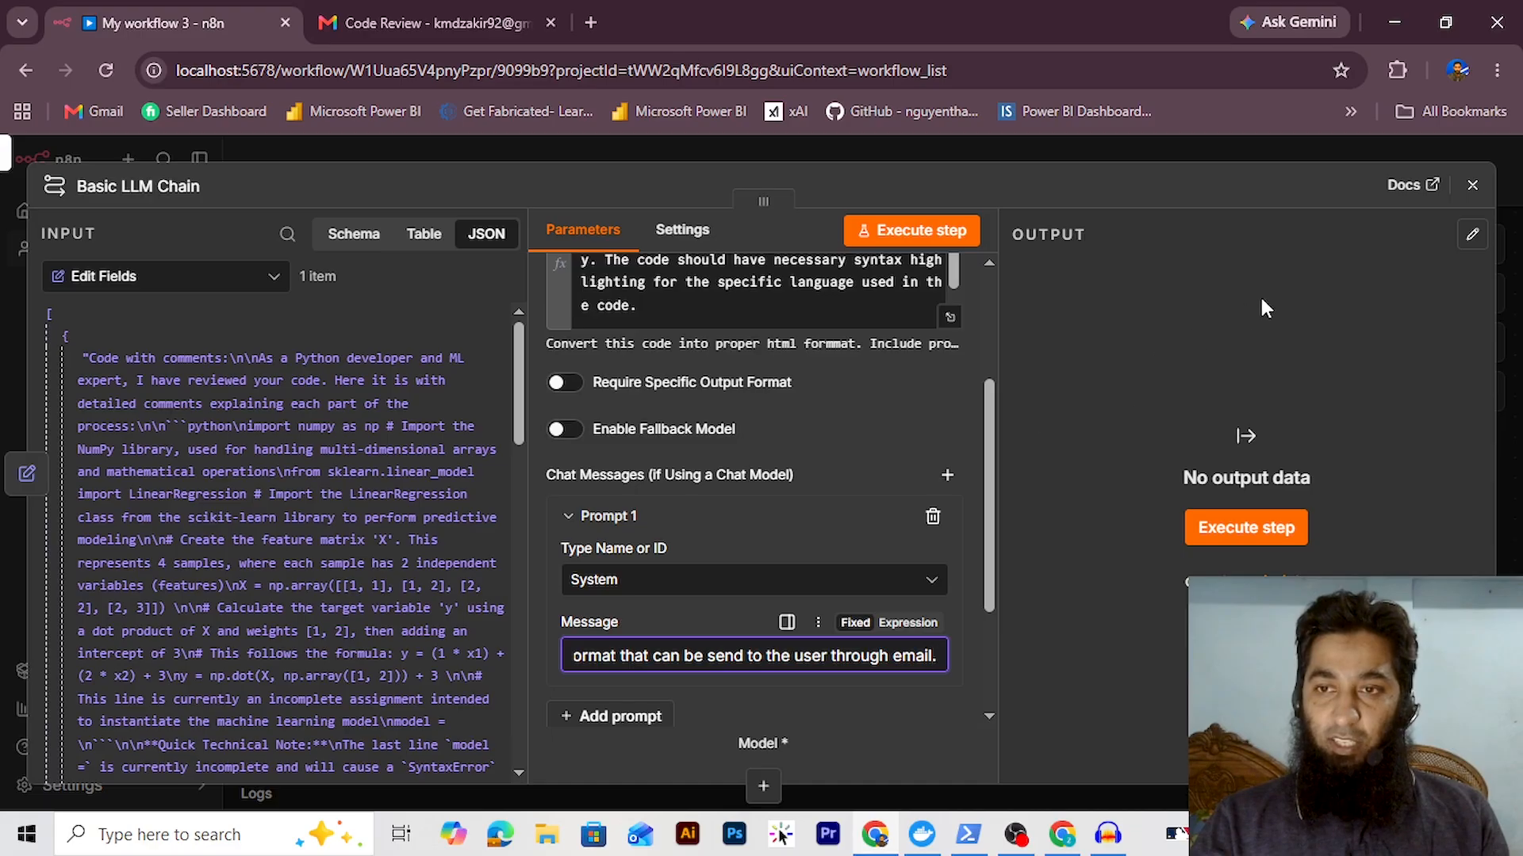
pyautogui.click(1472, 185)
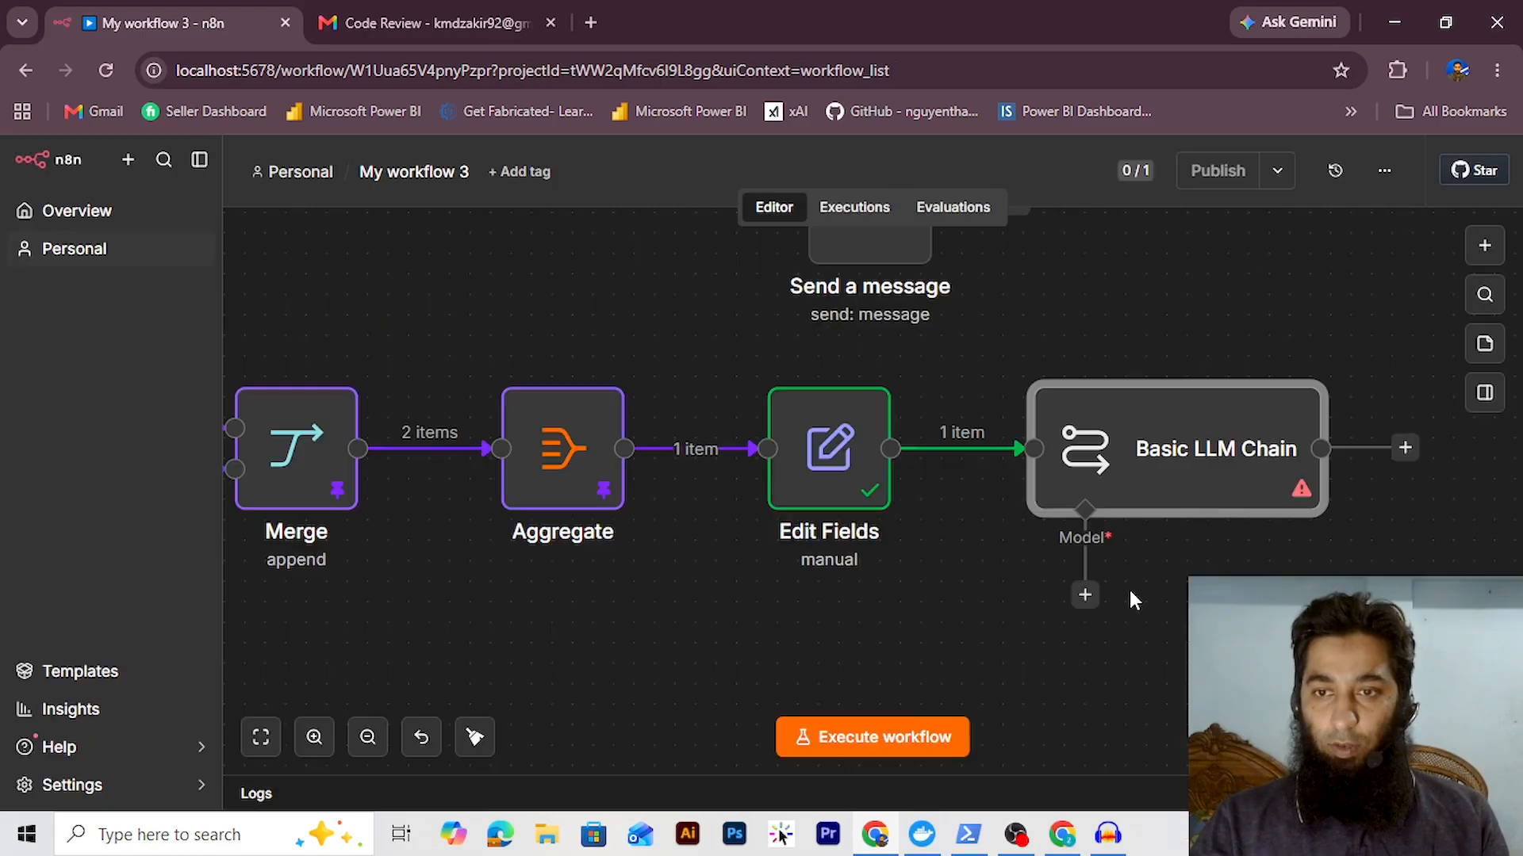
# Attach a Google Gemini Chat Model to the Basic LLM Chain
pyautogui.click(1091, 608)
pyautogui.write('ge')
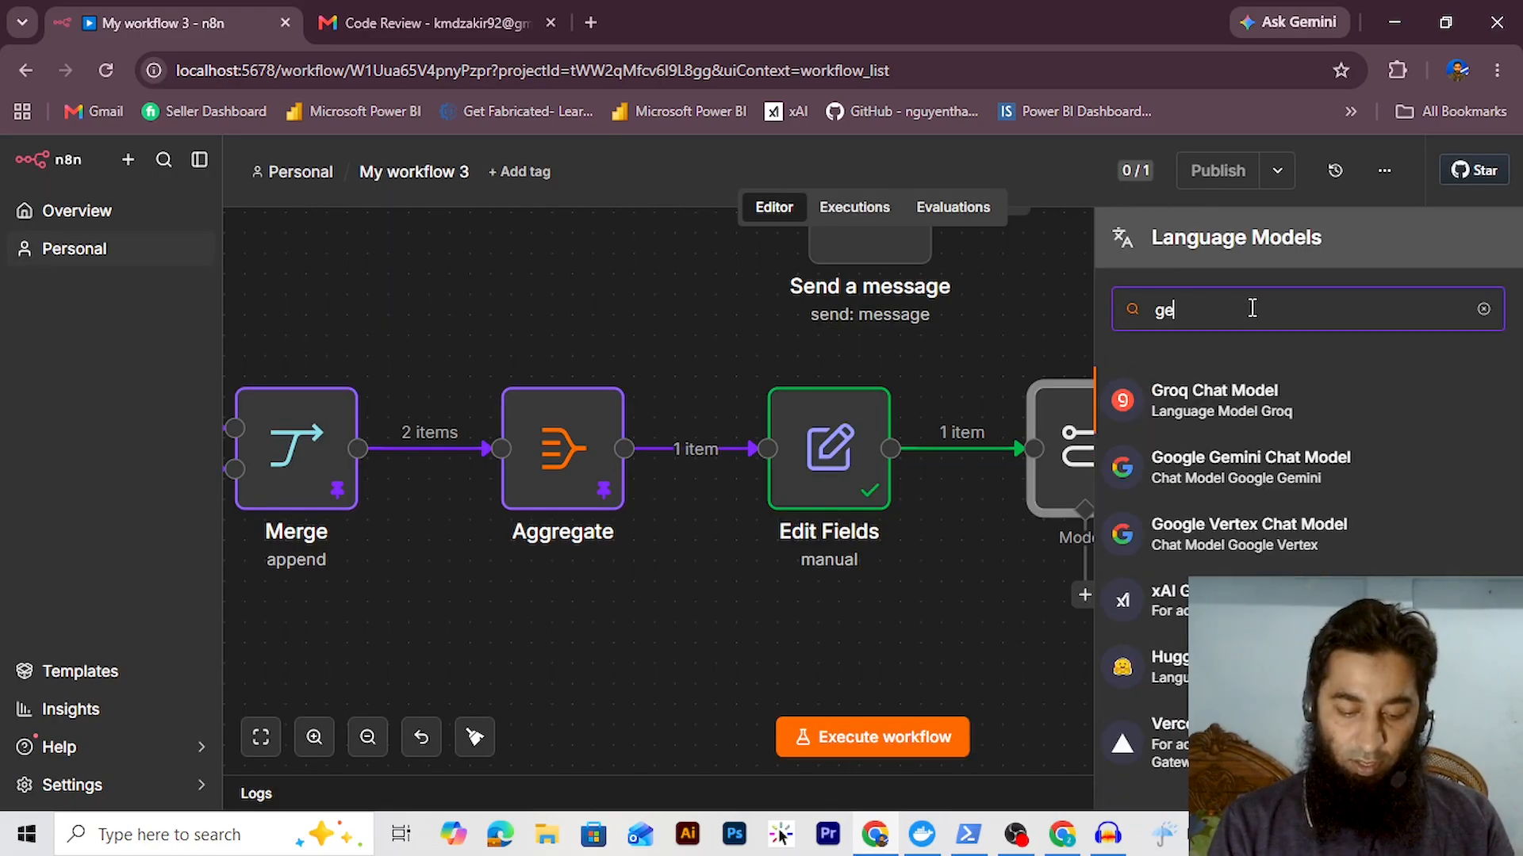
pyautogui.write('mini')
pyautogui.press('Return')
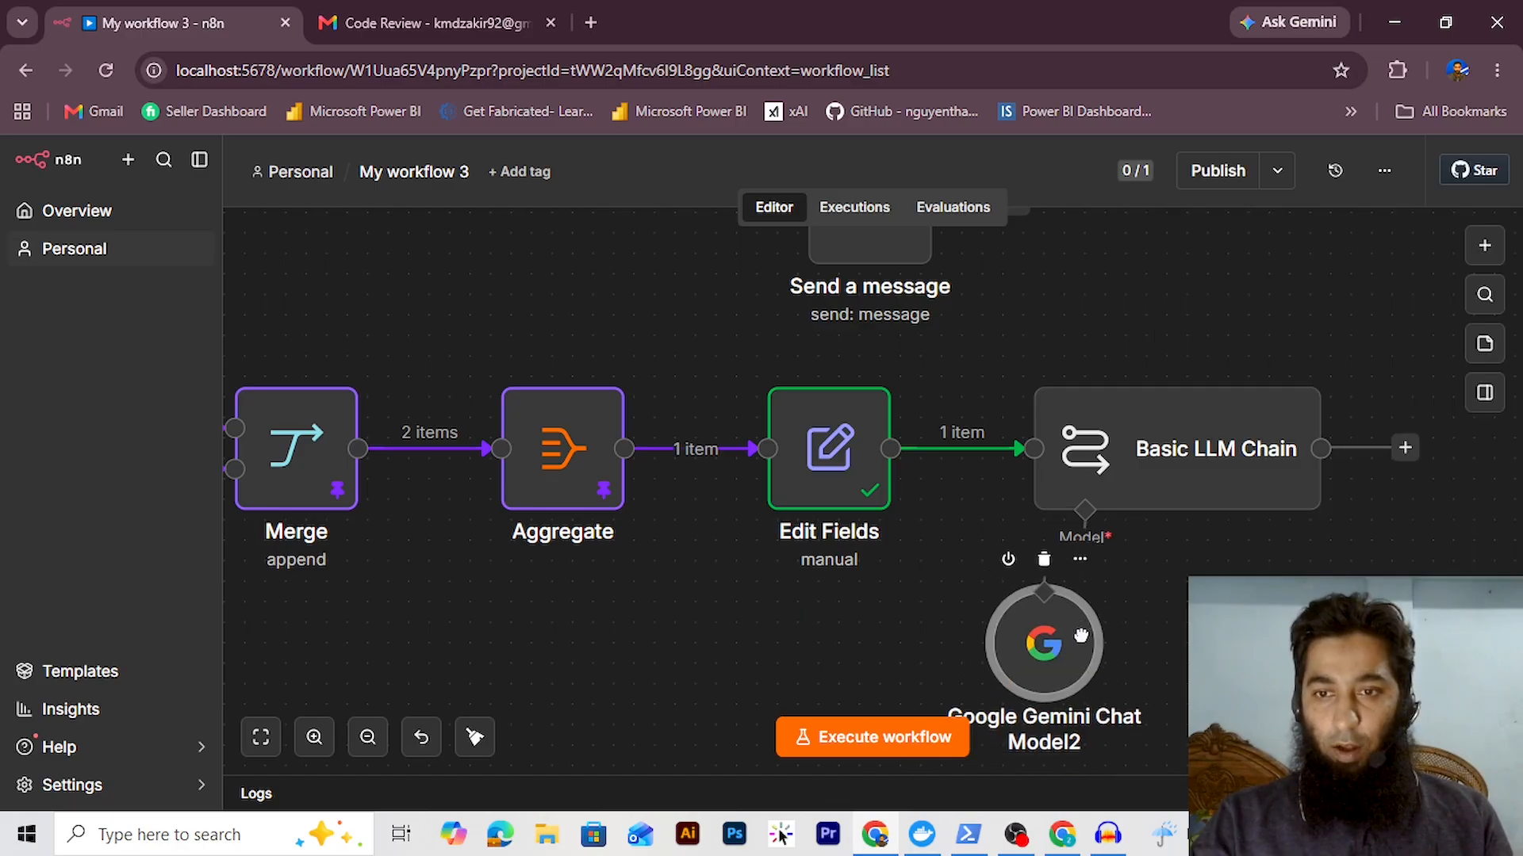
# Run the Basic LLM Chain, review its HTML output and pin it as test data
pyautogui.click(725, 329)
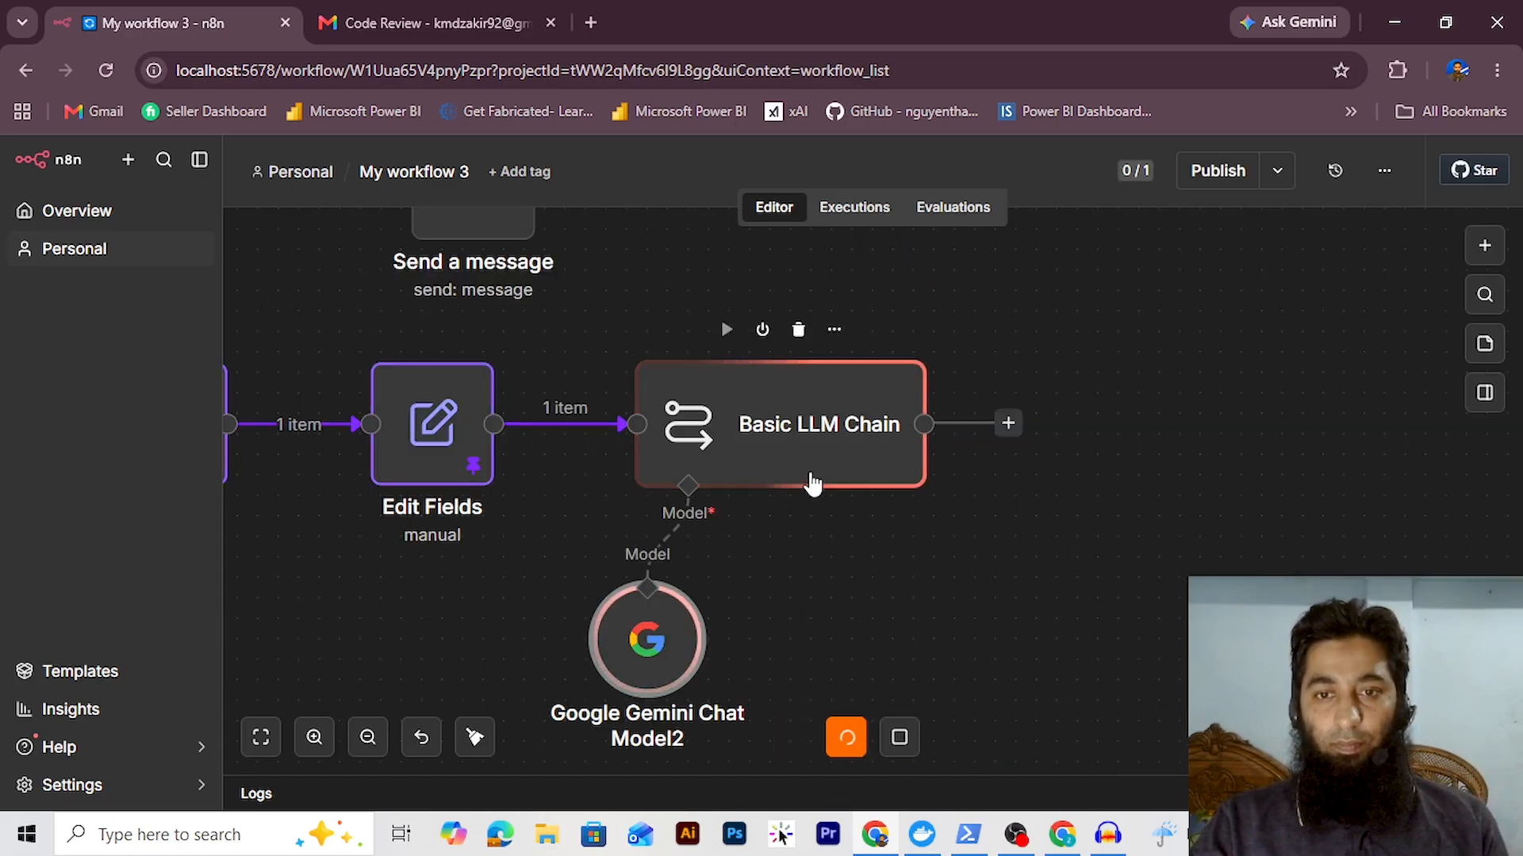
pyautogui.doubleClick(834, 436)
pyautogui.scroll(-5, 1261, 393)
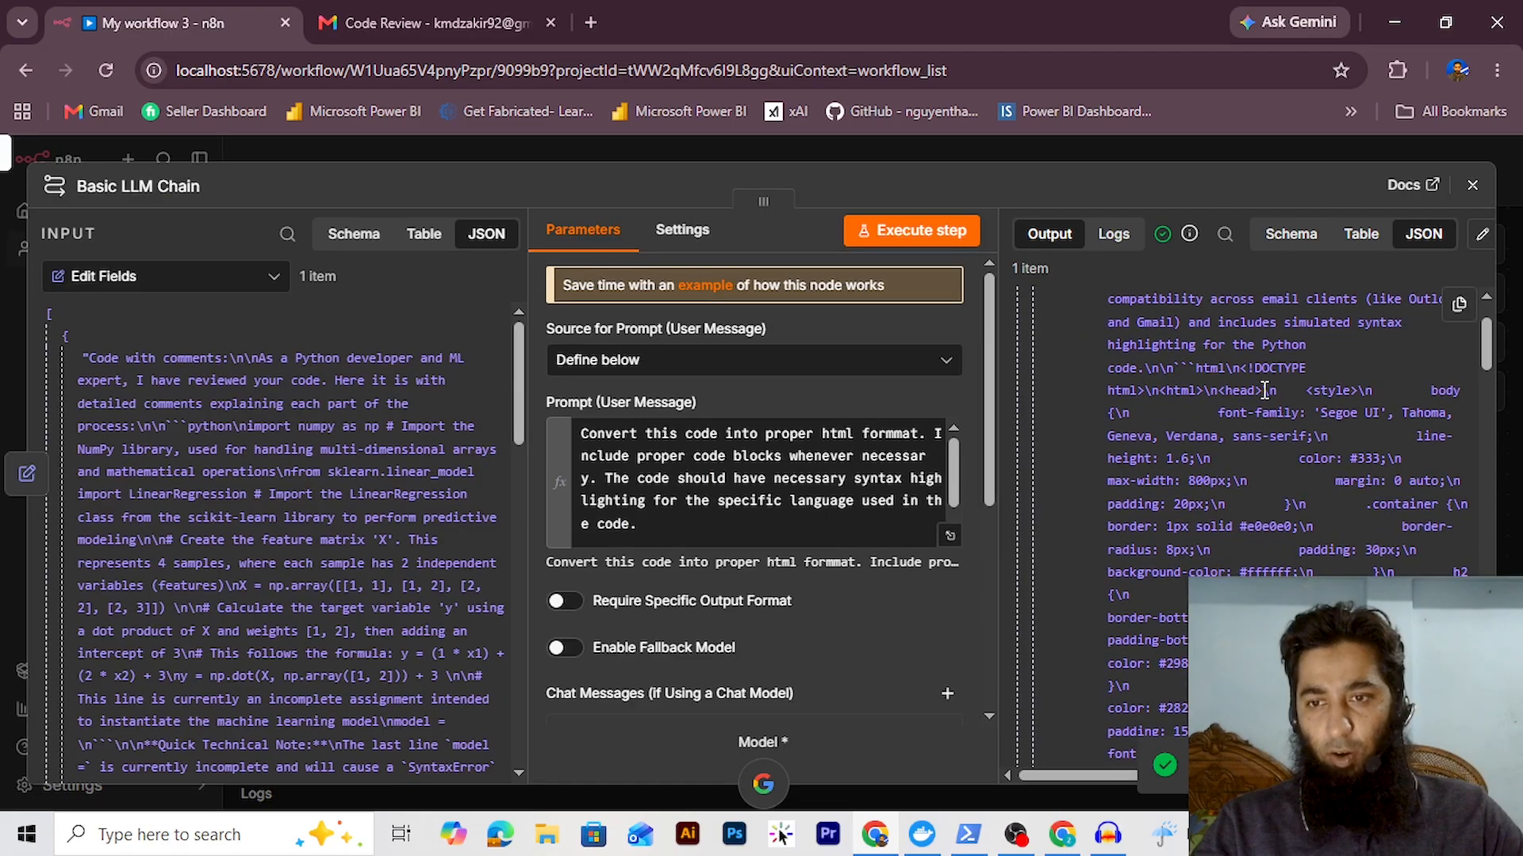
pyautogui.scroll(-4, 1264, 391)
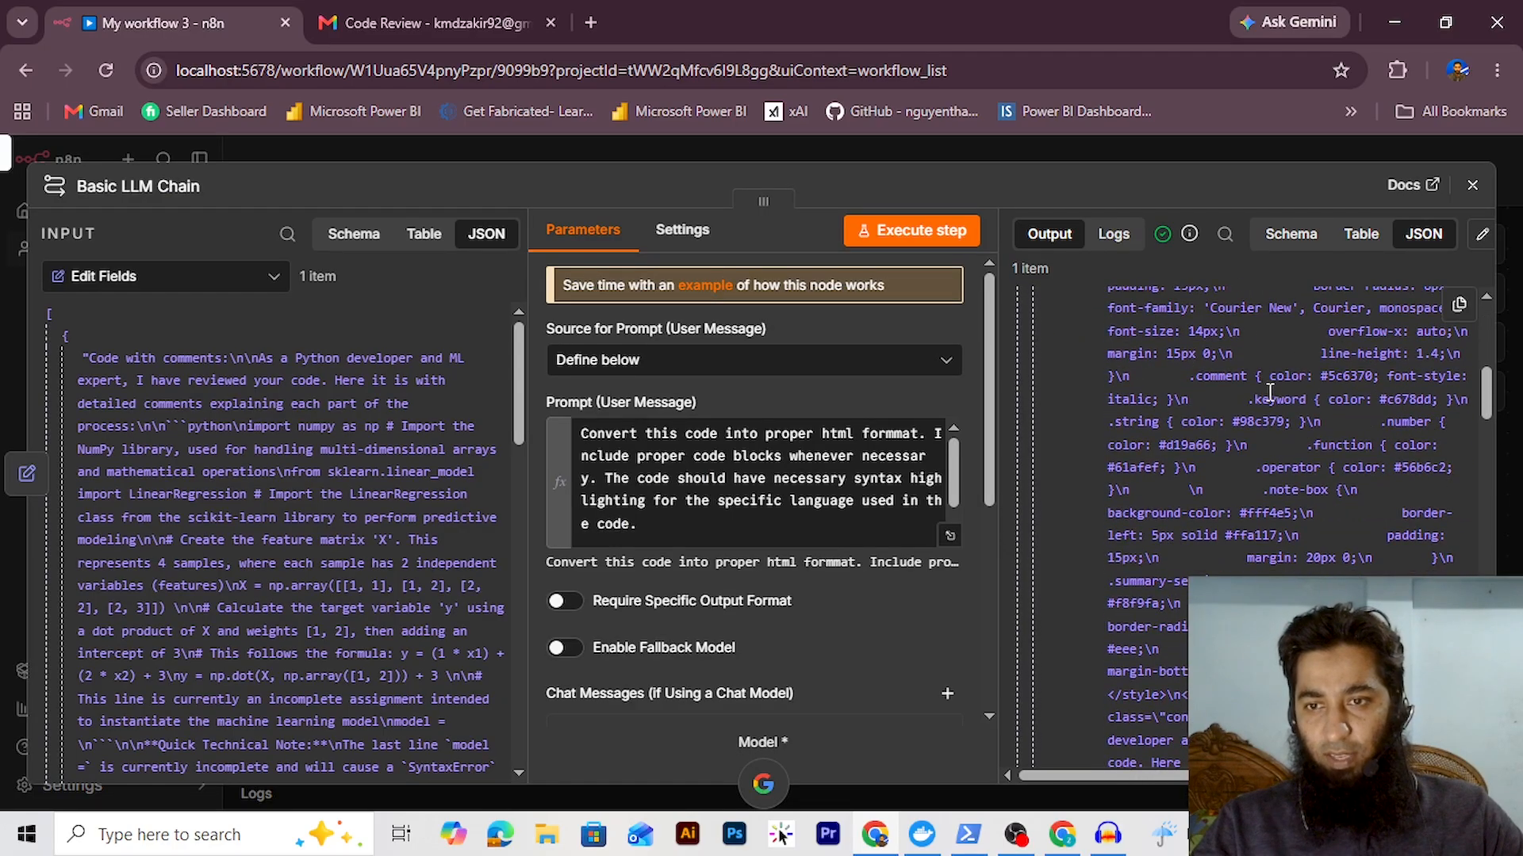
pyautogui.scroll(-8, 1261, 397)
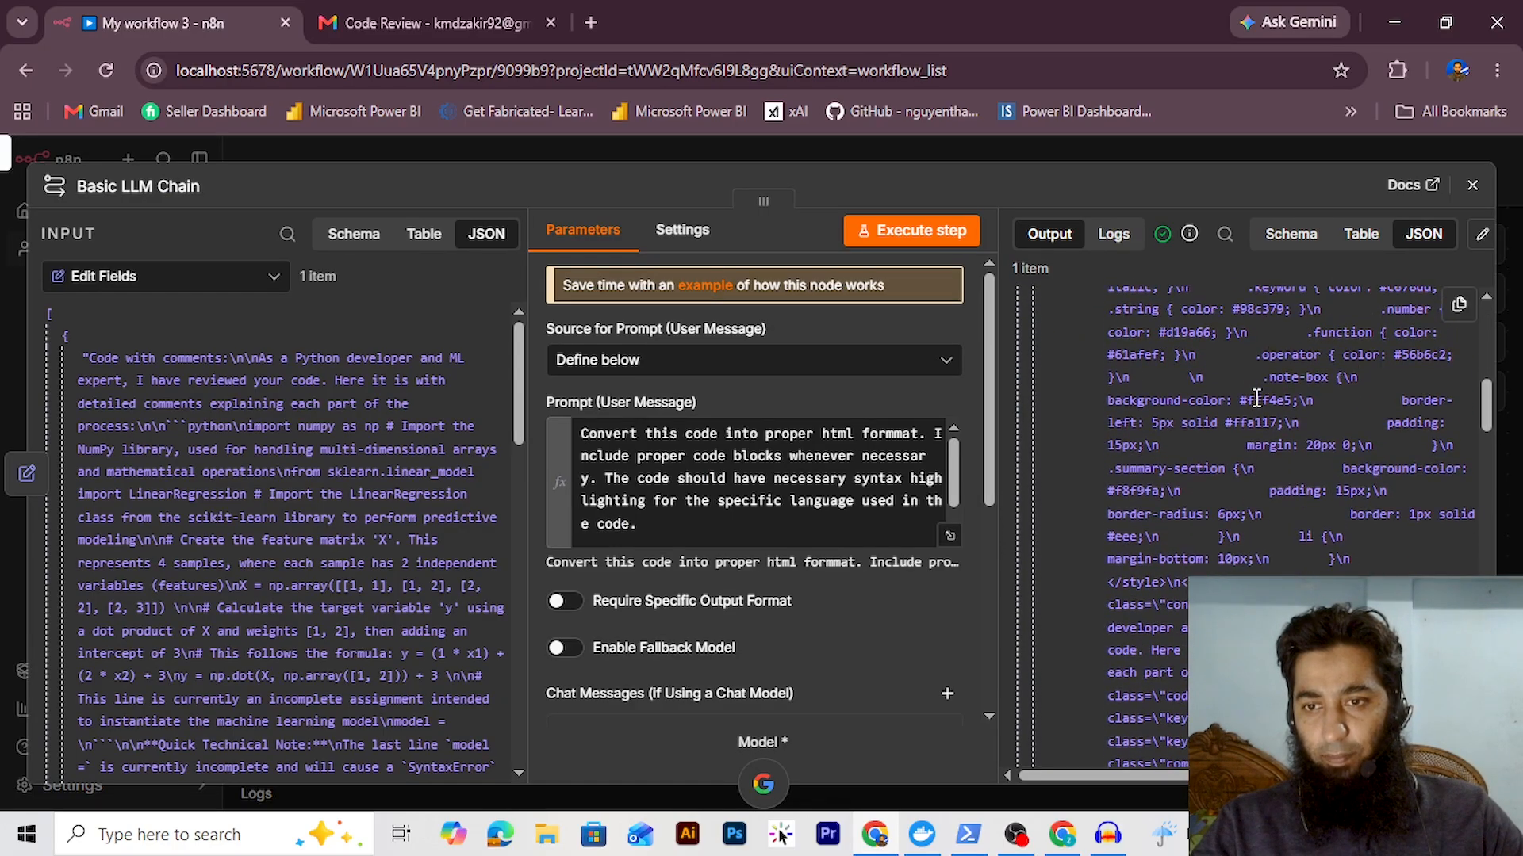
pyautogui.click(1482, 238)
pyautogui.click(1463, 246)
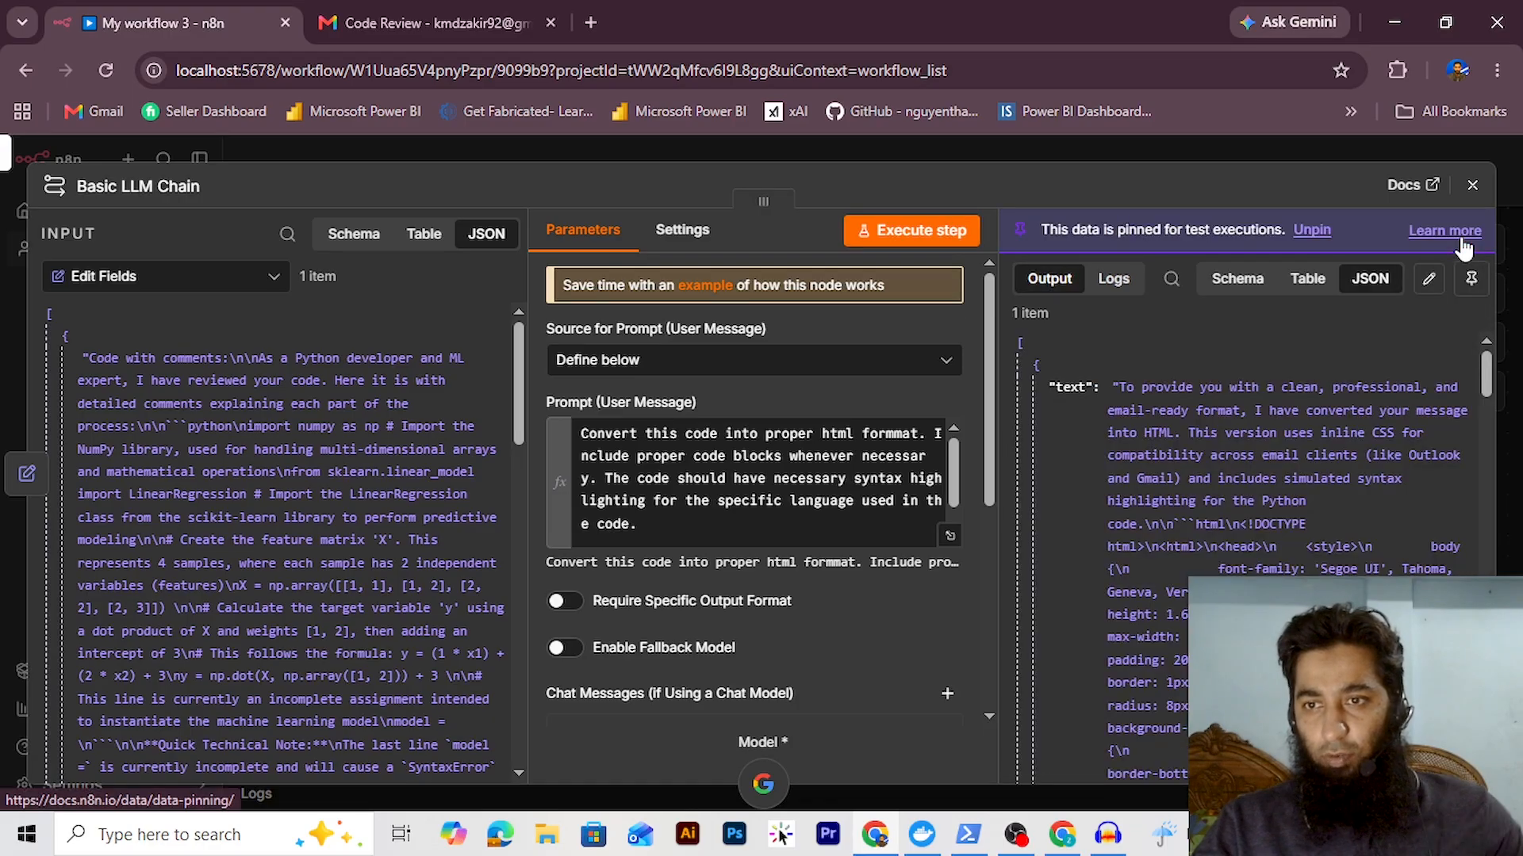
pyautogui.click(1475, 185)
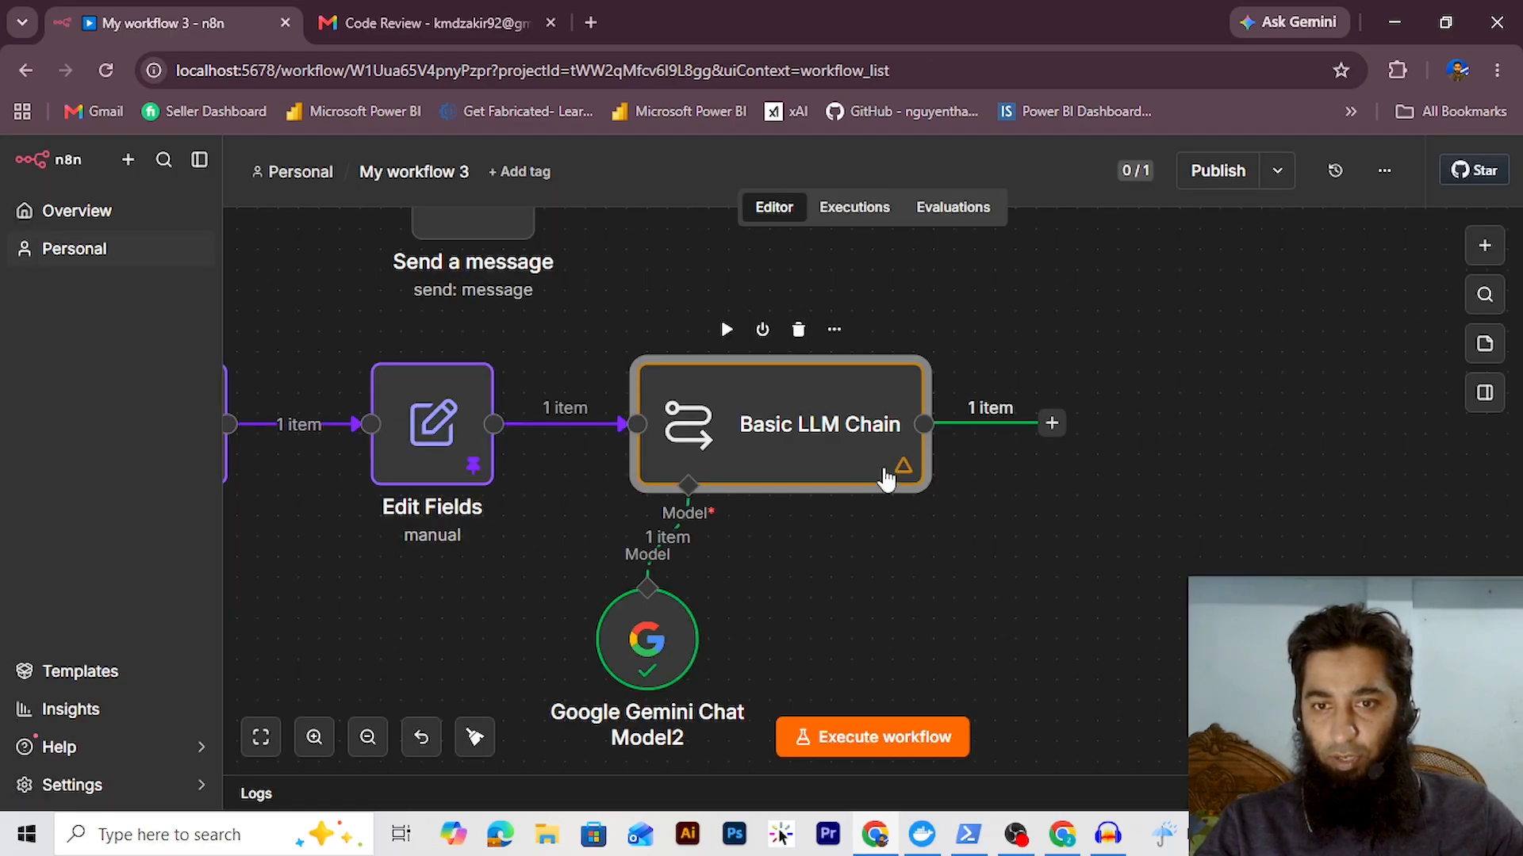
pyautogui.click(726, 329)
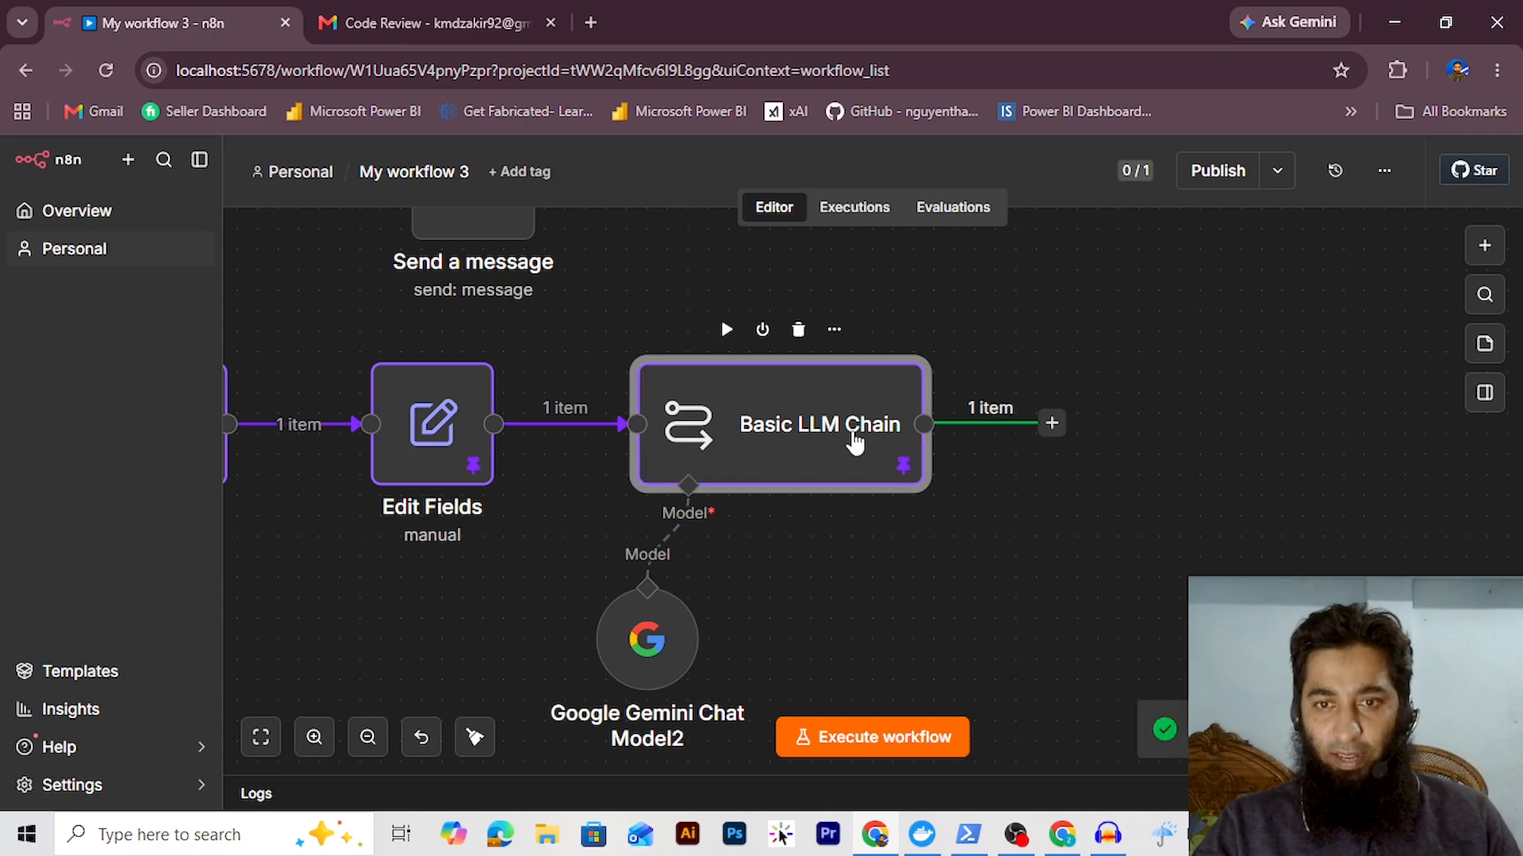
pyautogui.scroll(2, 350, 279)
# Place Send a message to the right of the Basic LLM Chain and connect the chain's output to it
pyautogui.moveTo(350, 278); pyautogui.dragTo(1108, 493)
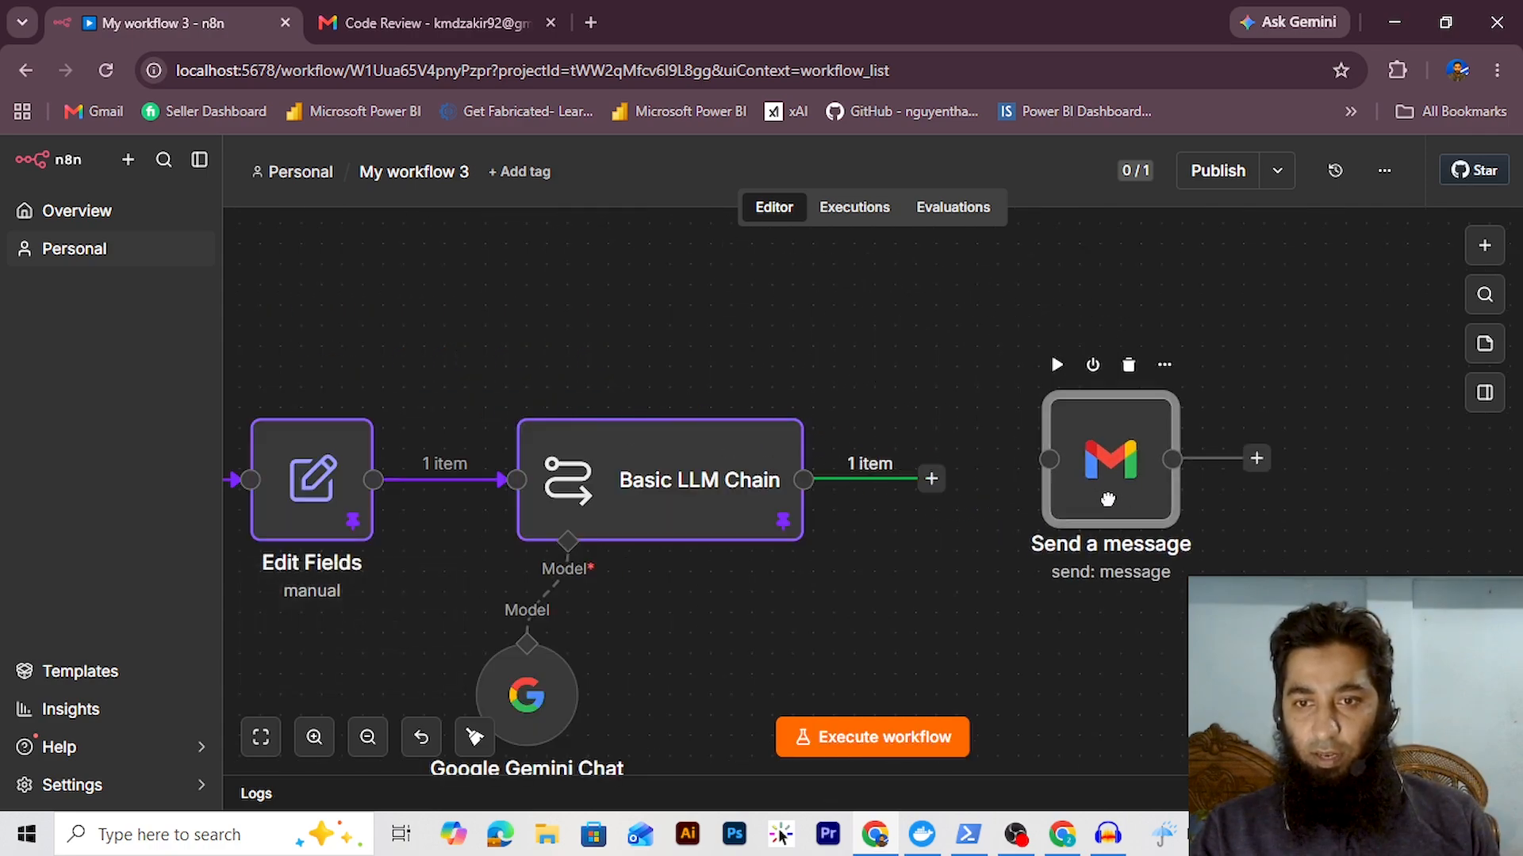
pyautogui.click(978, 560)
pyautogui.moveTo(978, 560); pyautogui.dragTo(689, 506)
pyautogui.moveTo(647, 433); pyautogui.dragTo(759, 412)
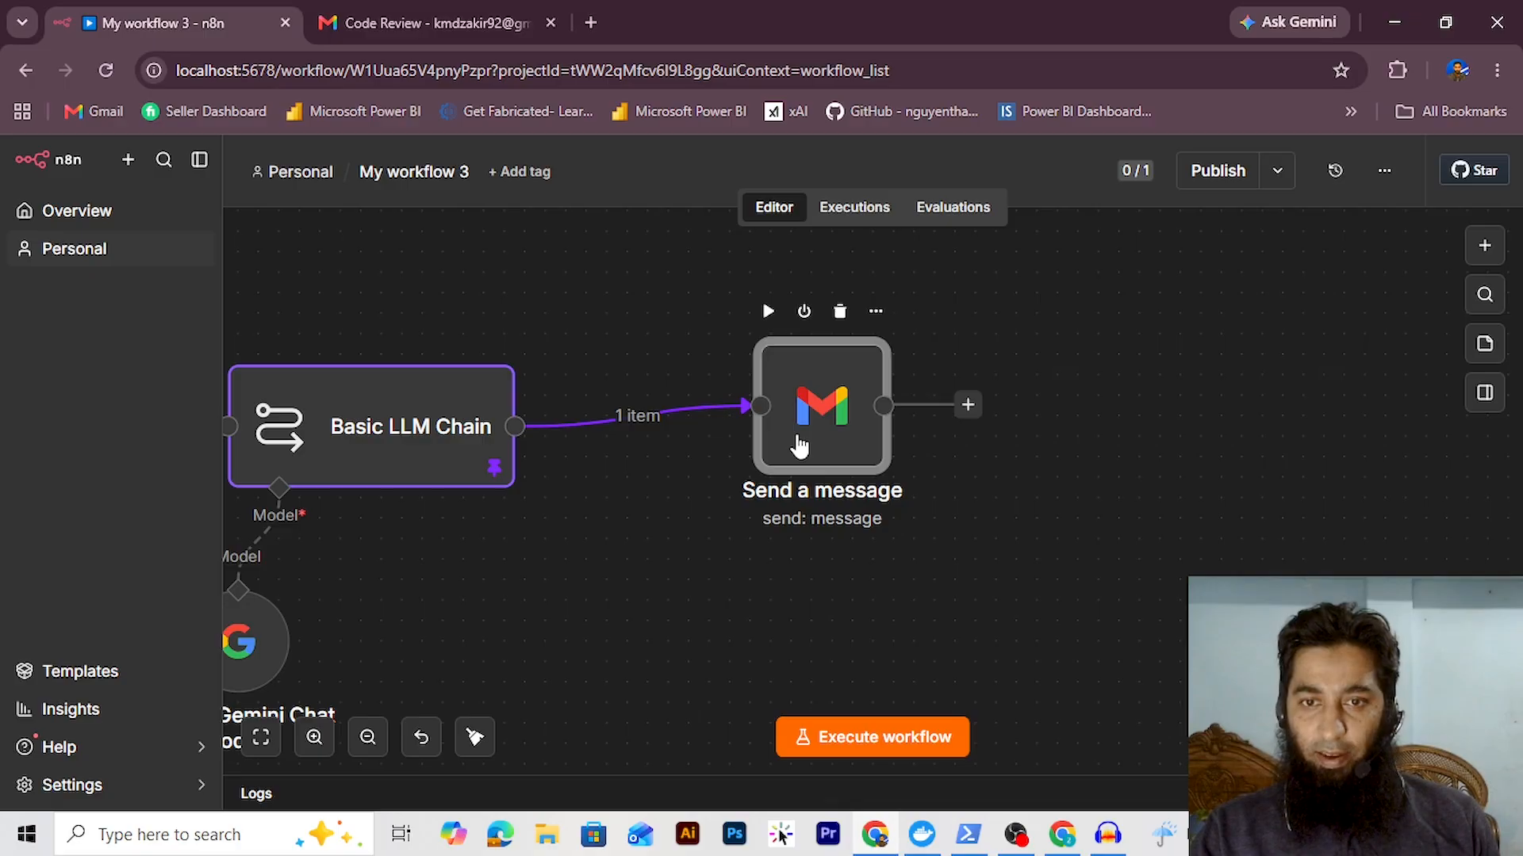
# Make the message body {{ $json.text }} with Email Type HTML, and send a test email
pyautogui.doubleClick(798, 444)
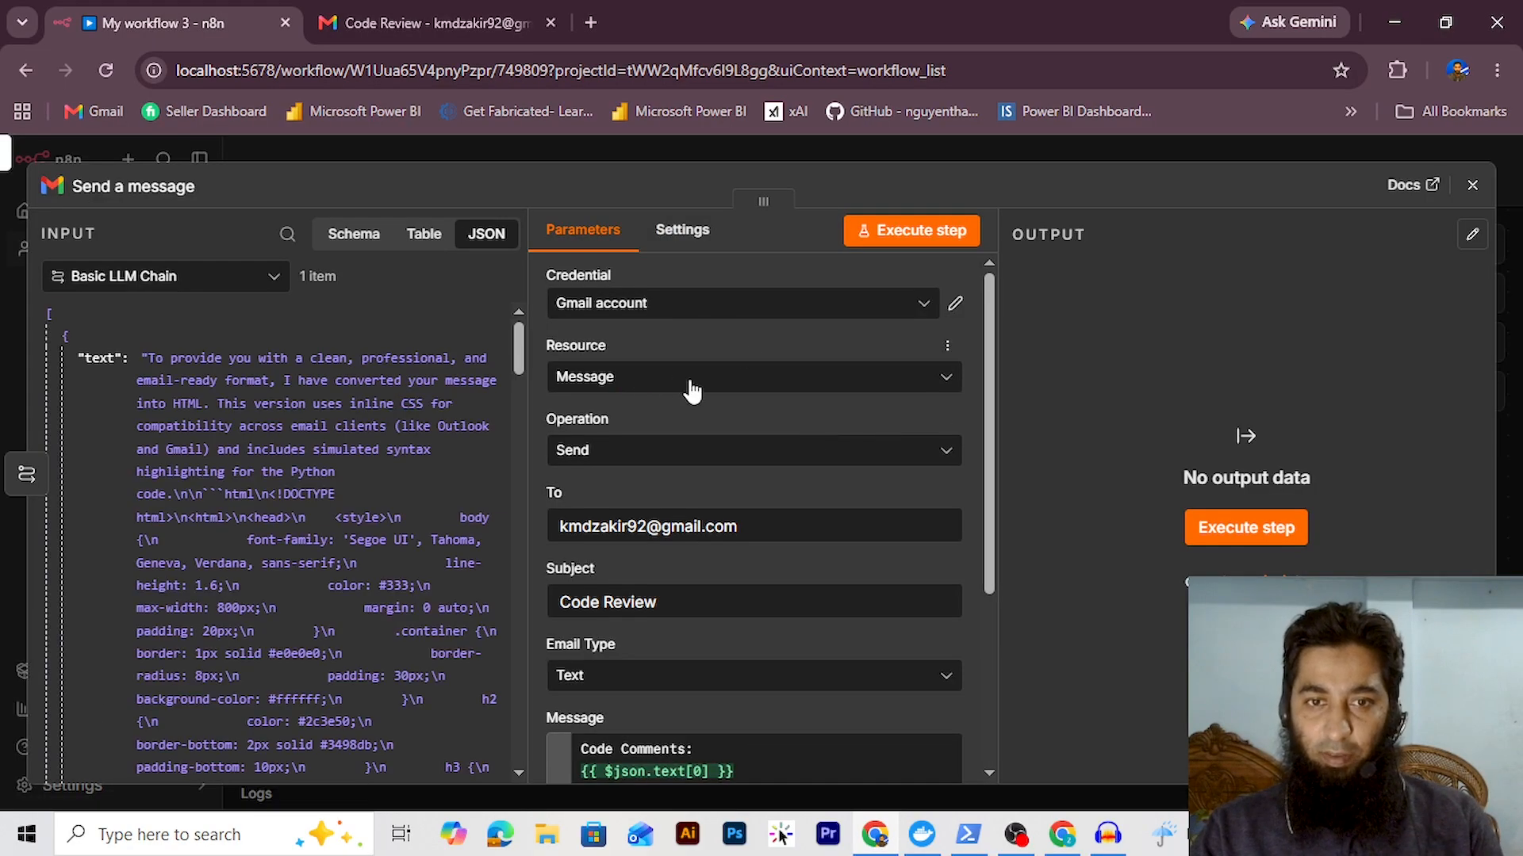
pyautogui.moveTo(981, 432); pyautogui.dragTo(993, 593)
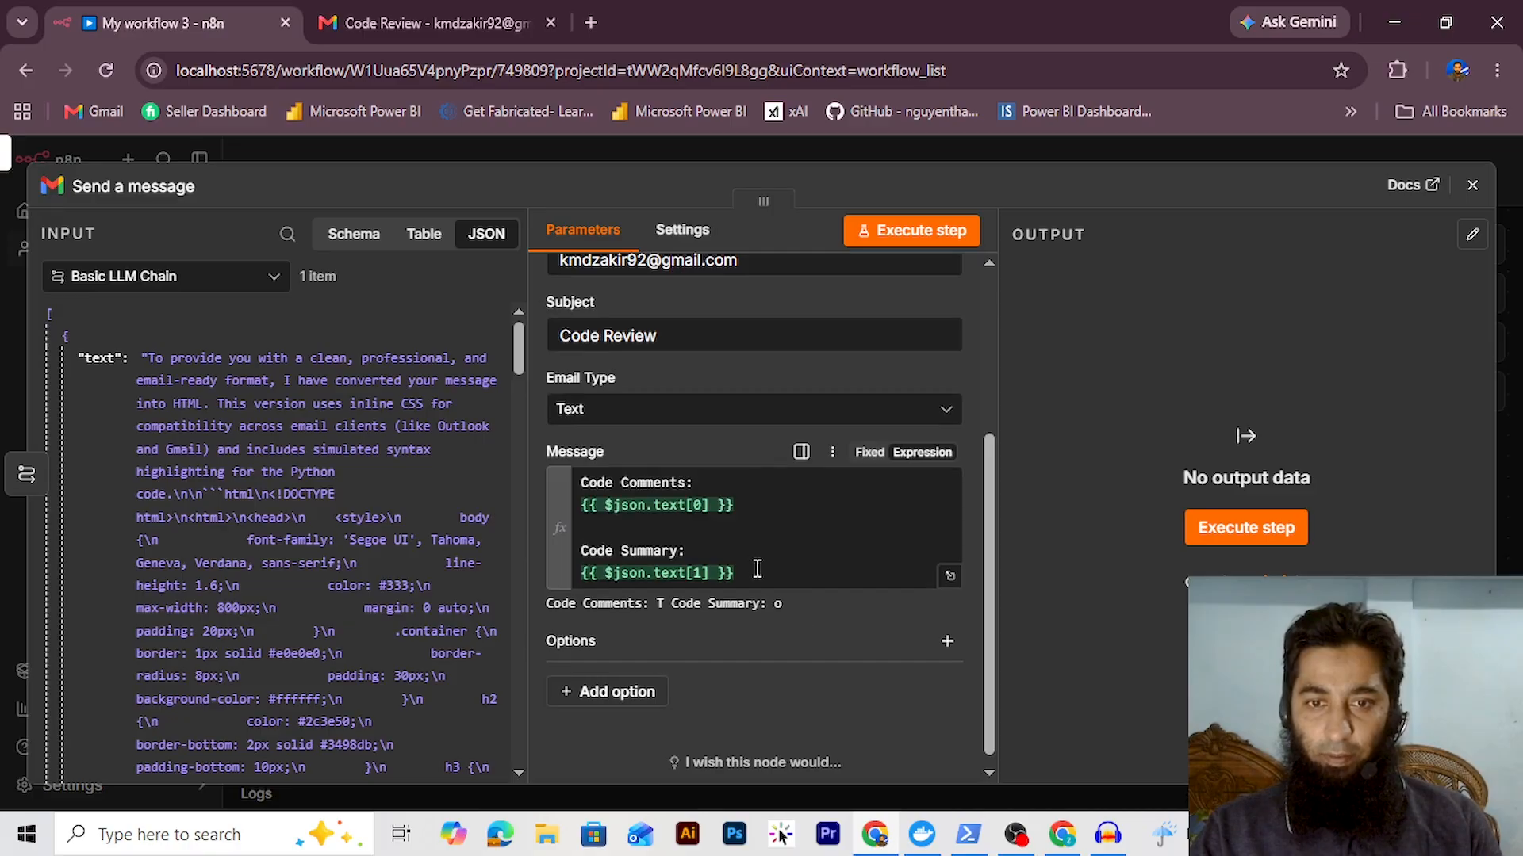
pyautogui.moveTo(757, 571); pyautogui.dragTo(514, 487)
pyautogui.press('BackSpace')
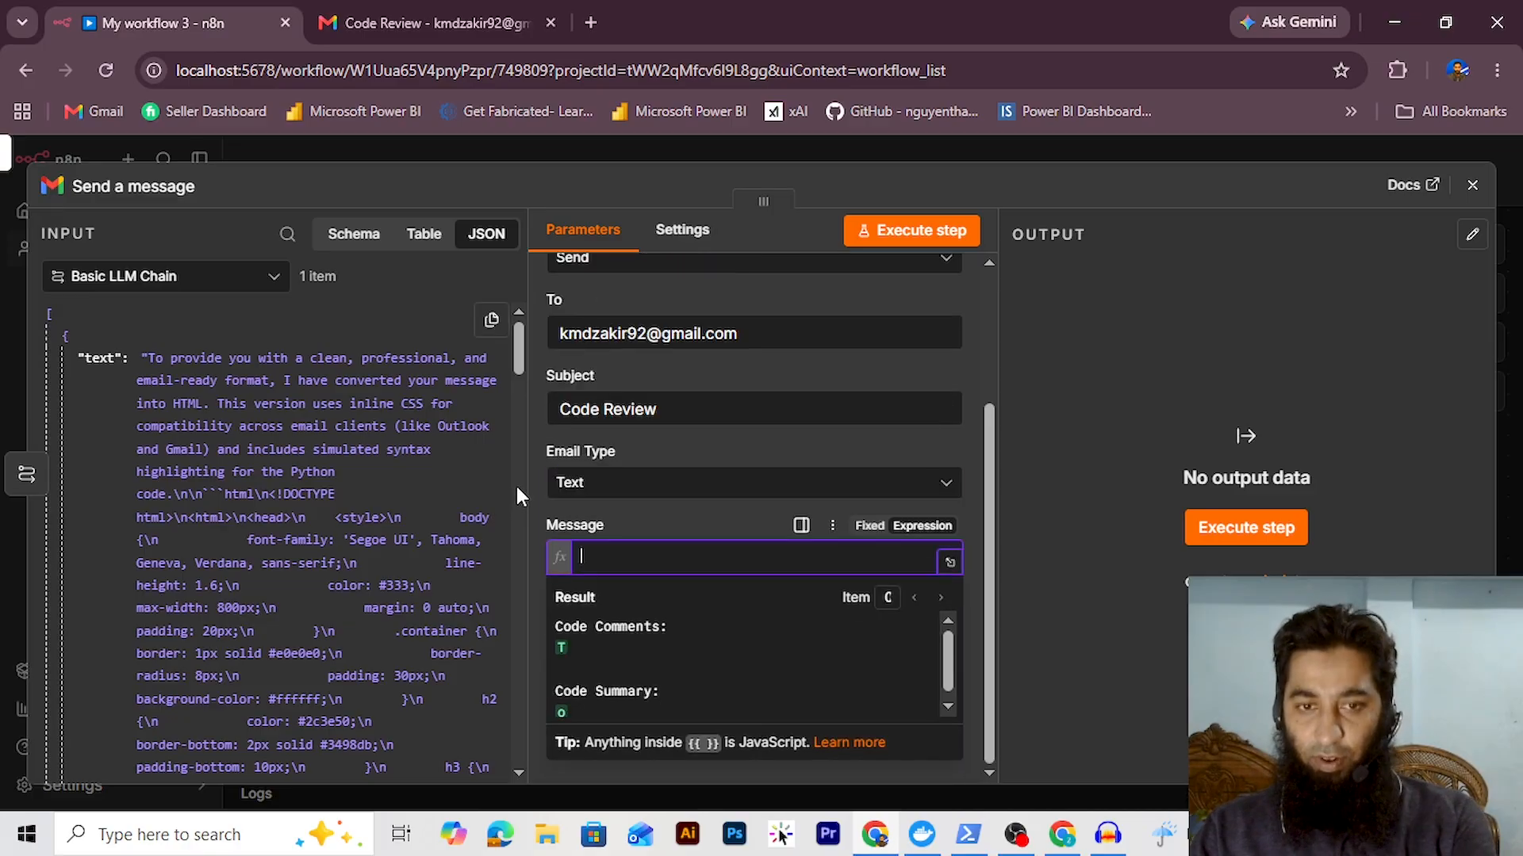
pyautogui.moveTo(96, 358); pyautogui.dragTo(631, 559)
pyautogui.click(626, 483)
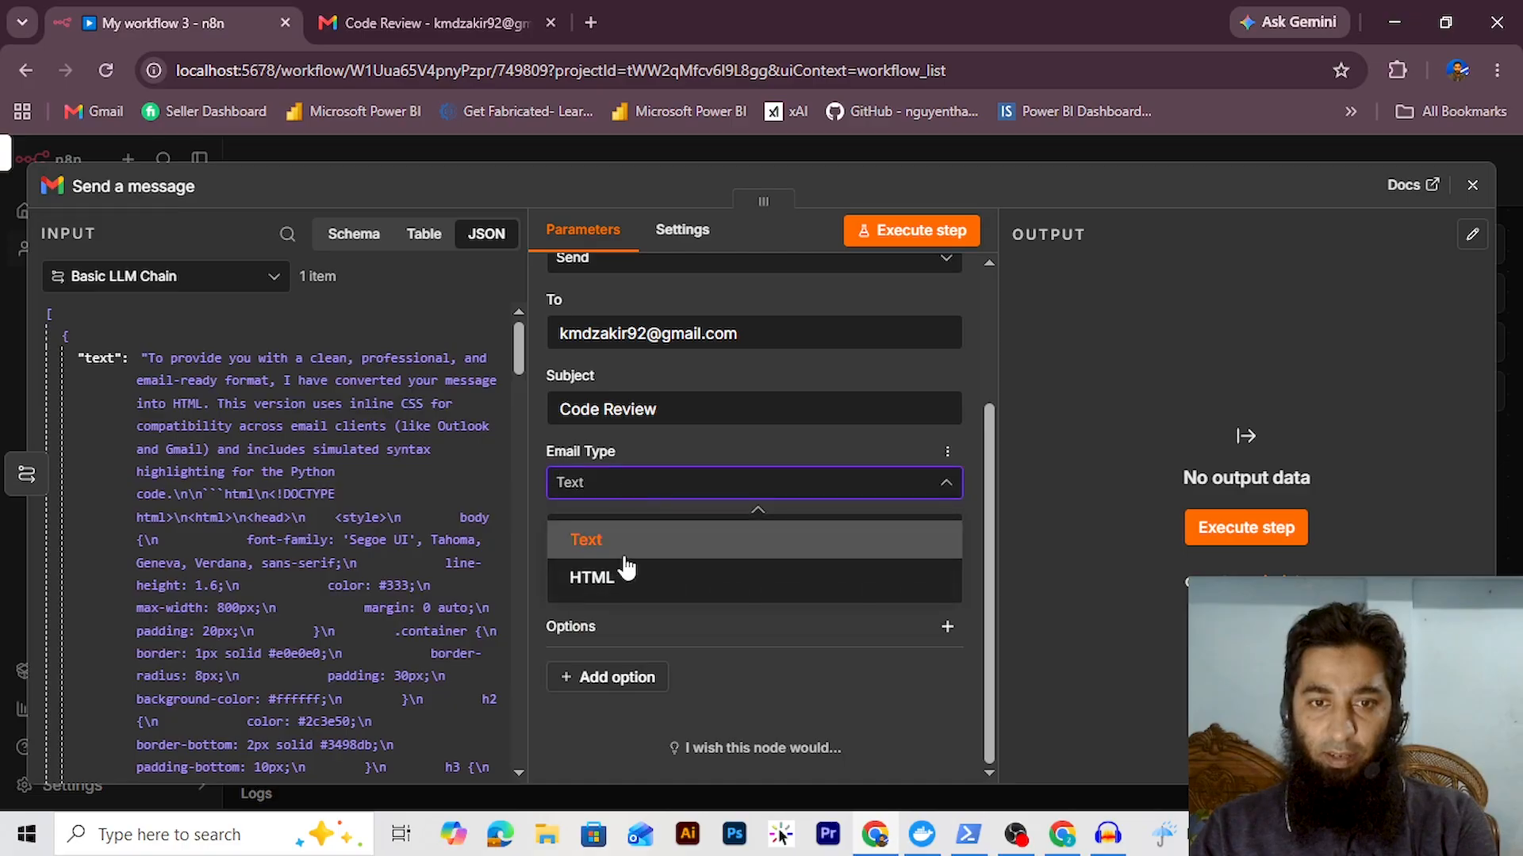
pyautogui.click(622, 577)
pyautogui.moveTo(990, 604); pyautogui.dragTo(993, 434)
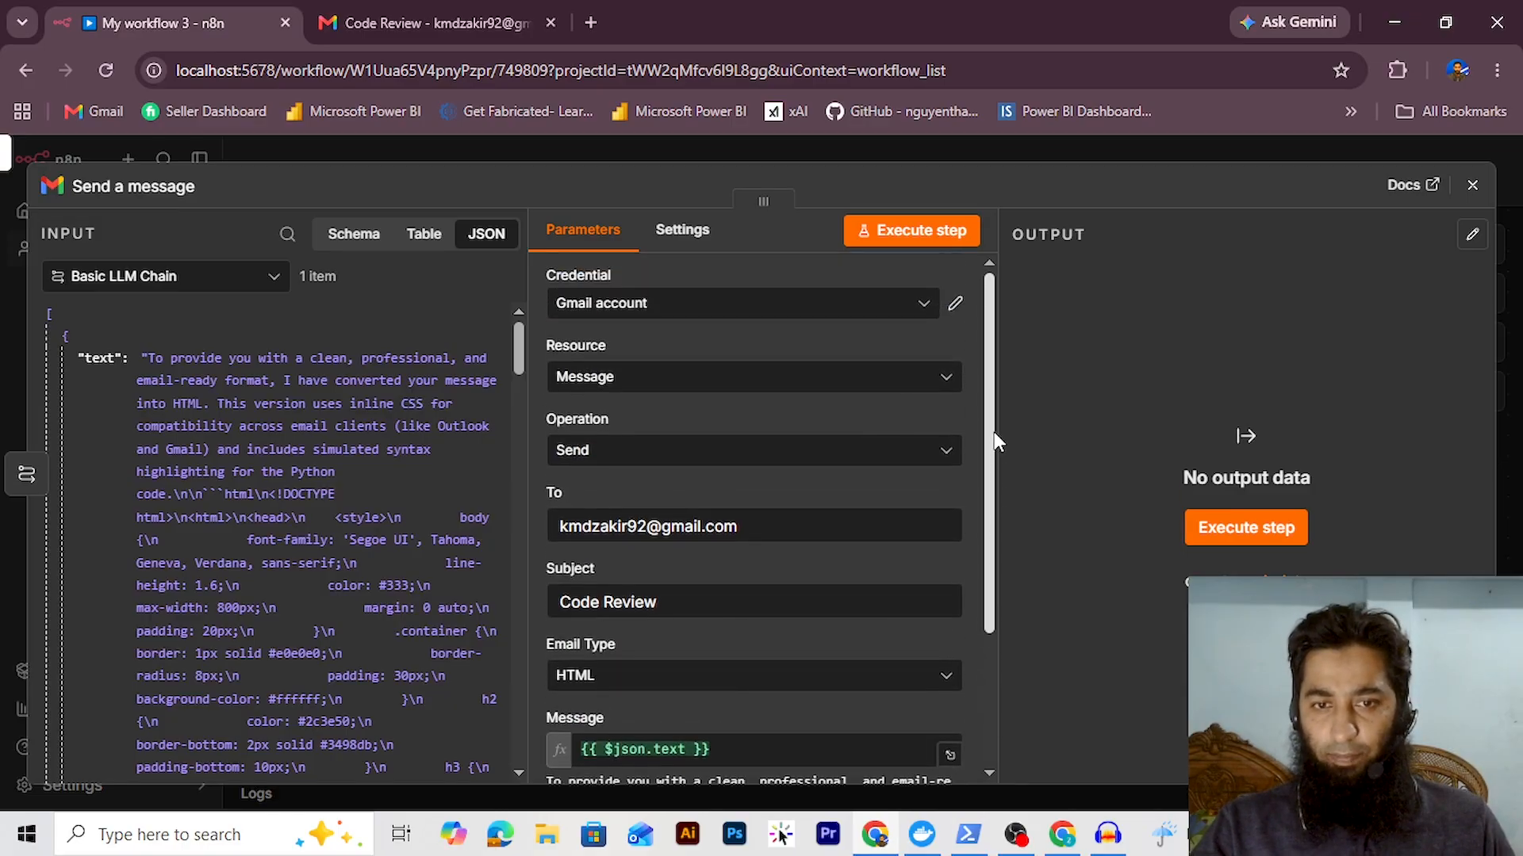
pyautogui.click(924, 239)
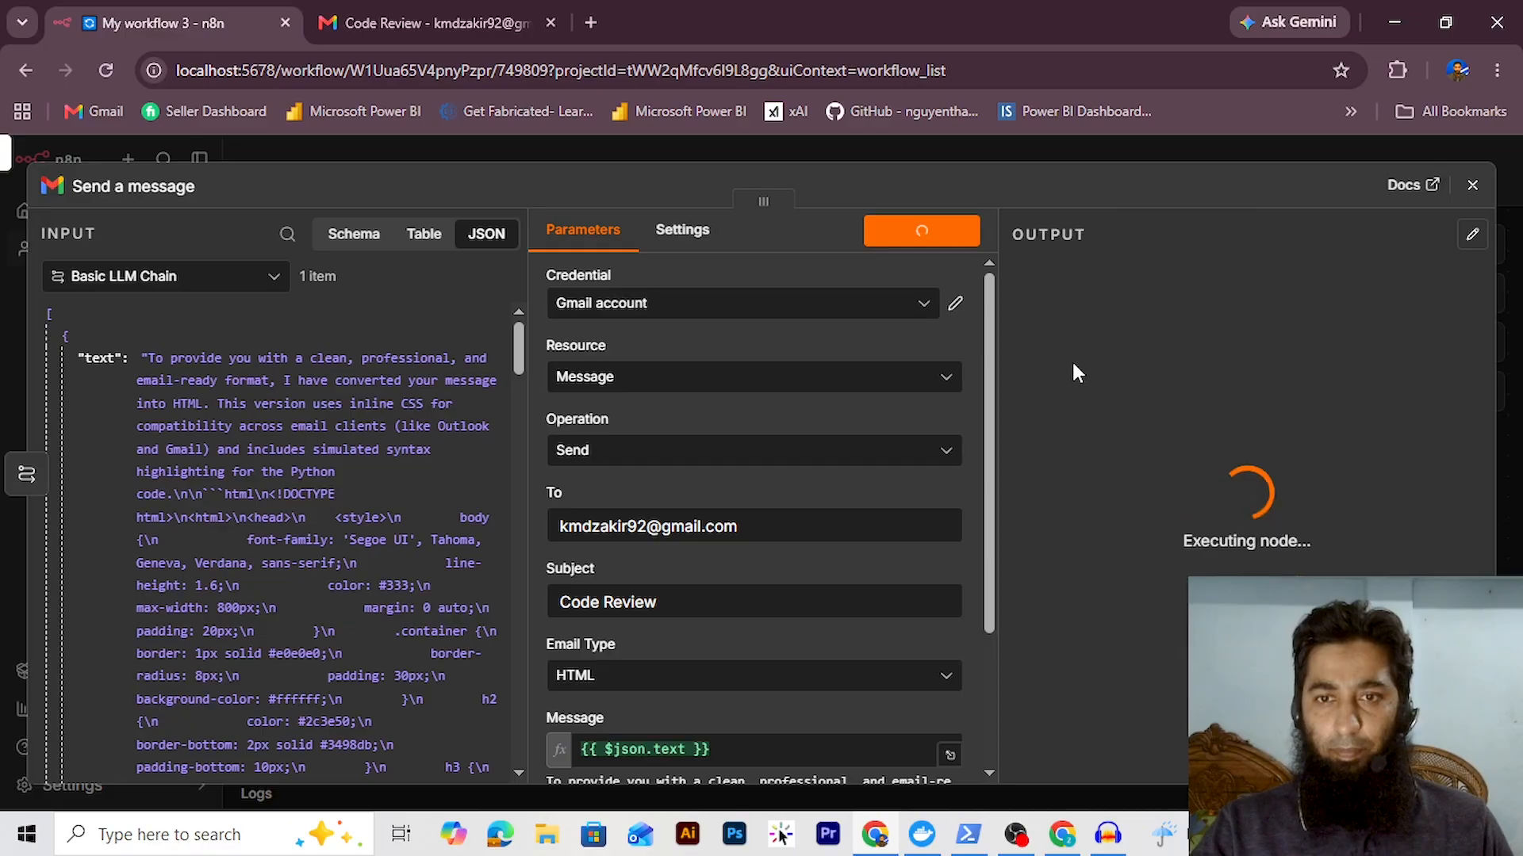
pyautogui.click(442, 24)
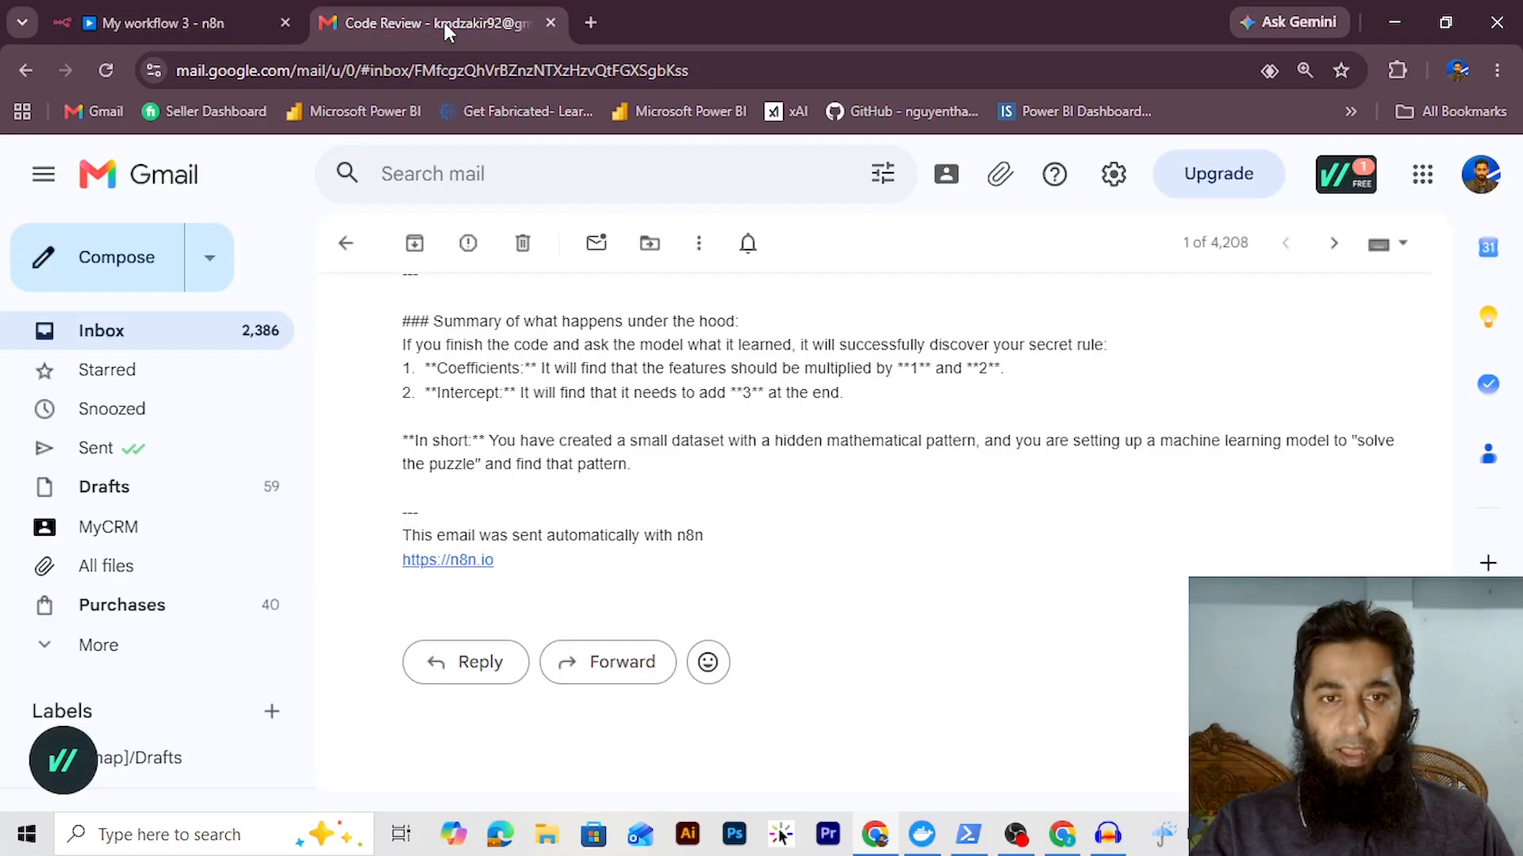
# Refresh the inbox, read the newest Code Review email to its end, then return to the n8n tab
pyautogui.click(346, 242)
pyautogui.click(420, 245)
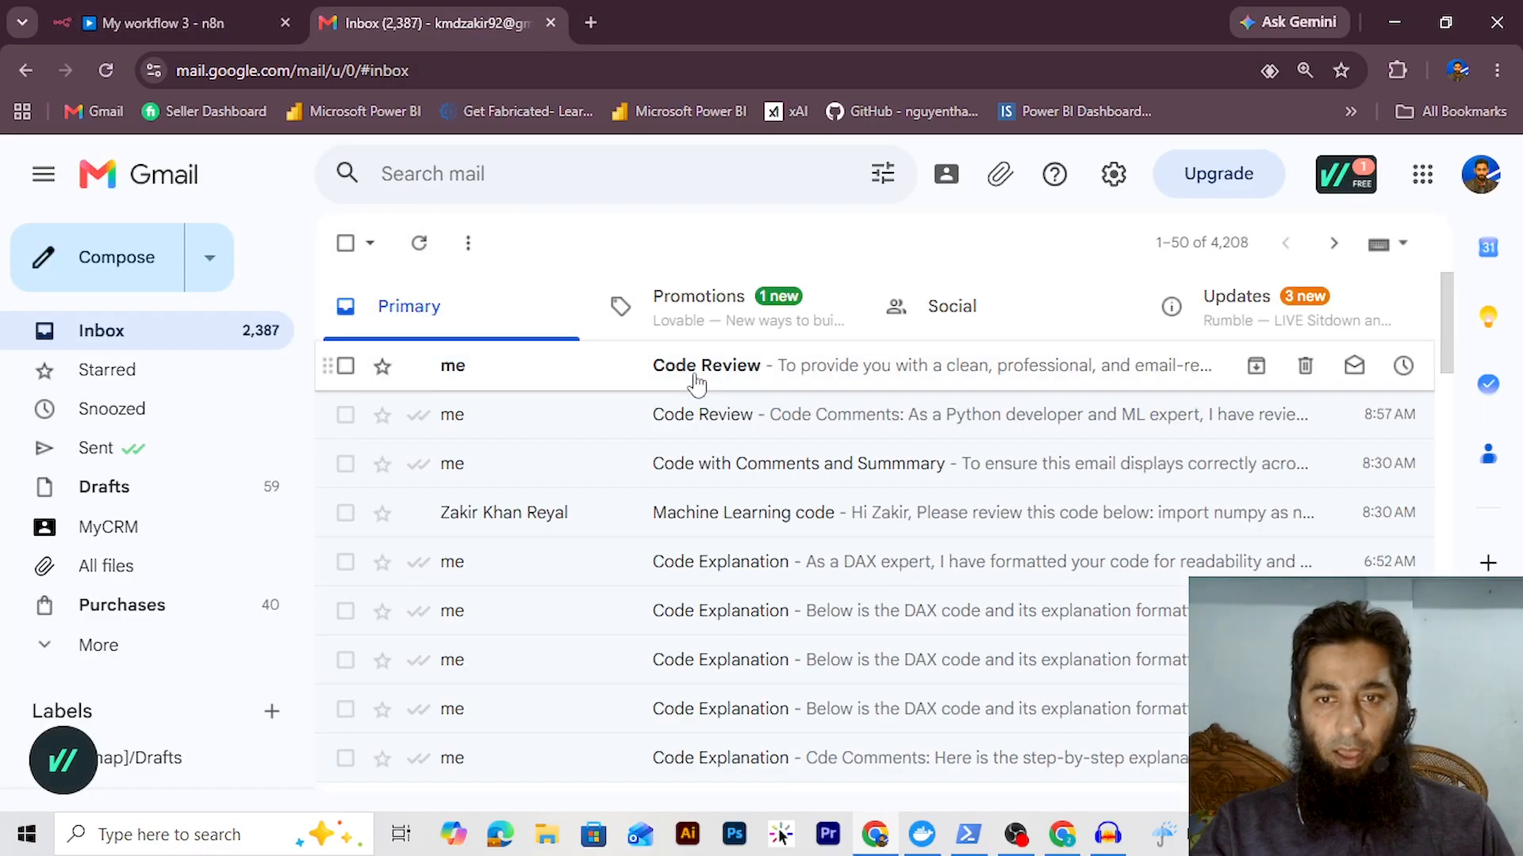
pyautogui.click(697, 368)
pyautogui.scroll(-4, 795, 407)
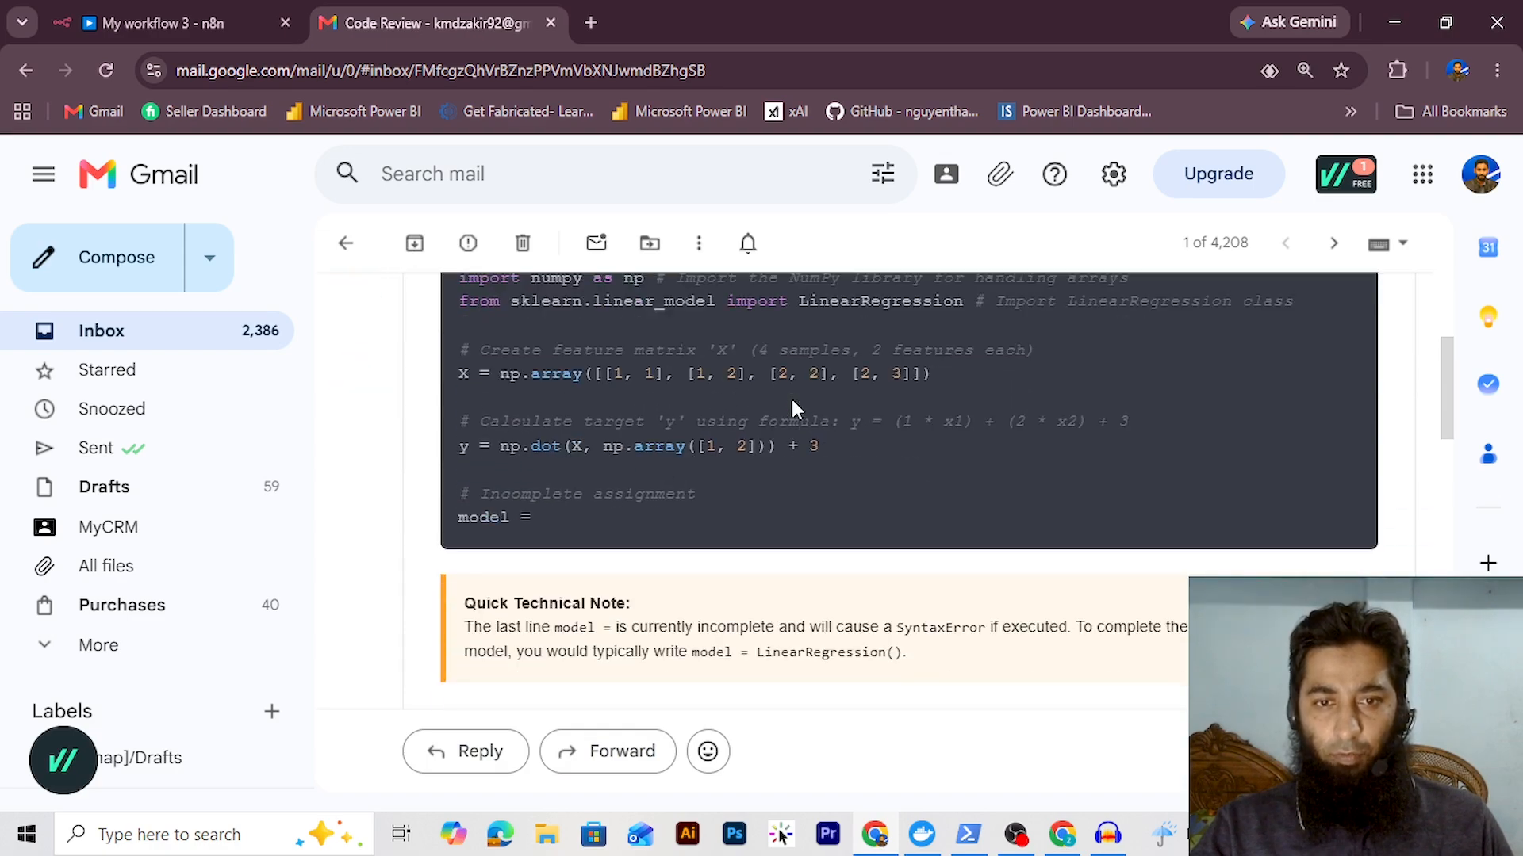
pyautogui.scroll(-5, 792, 400)
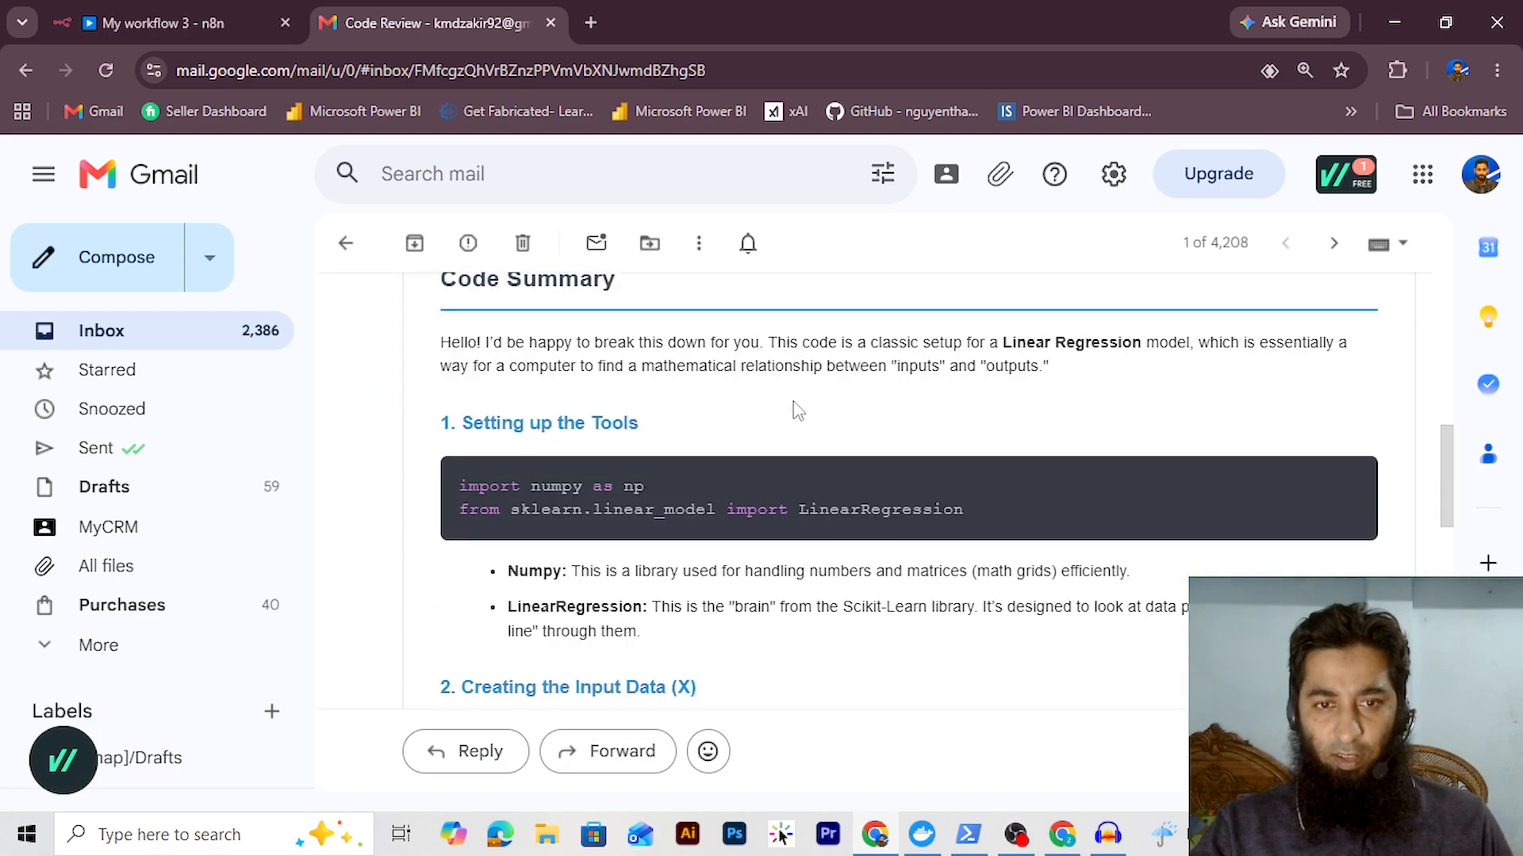
pyautogui.scroll(-15, 796, 407)
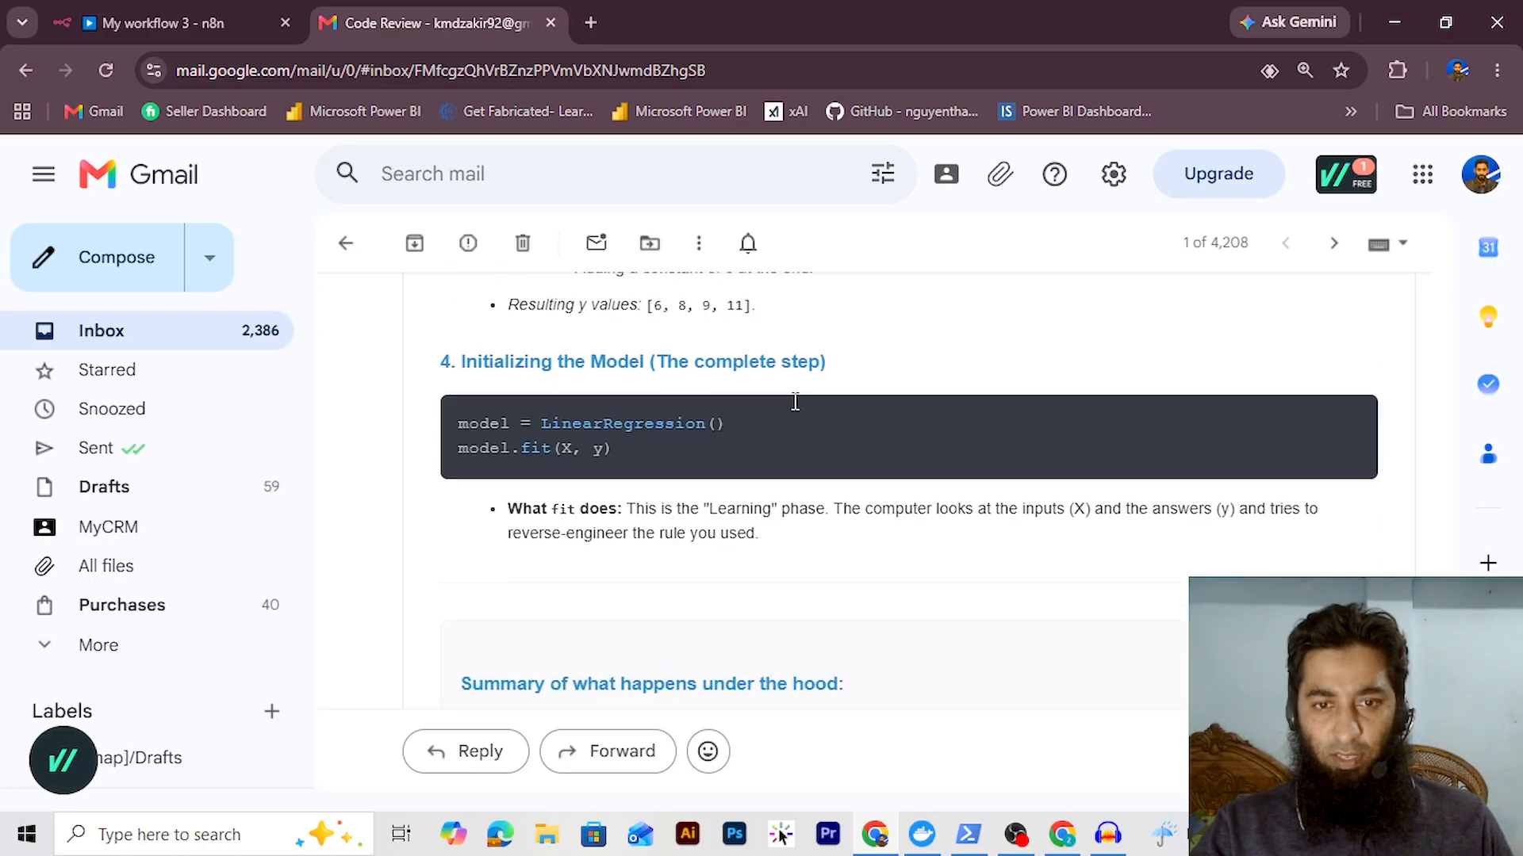
pyautogui.scroll(-3, 796, 402)
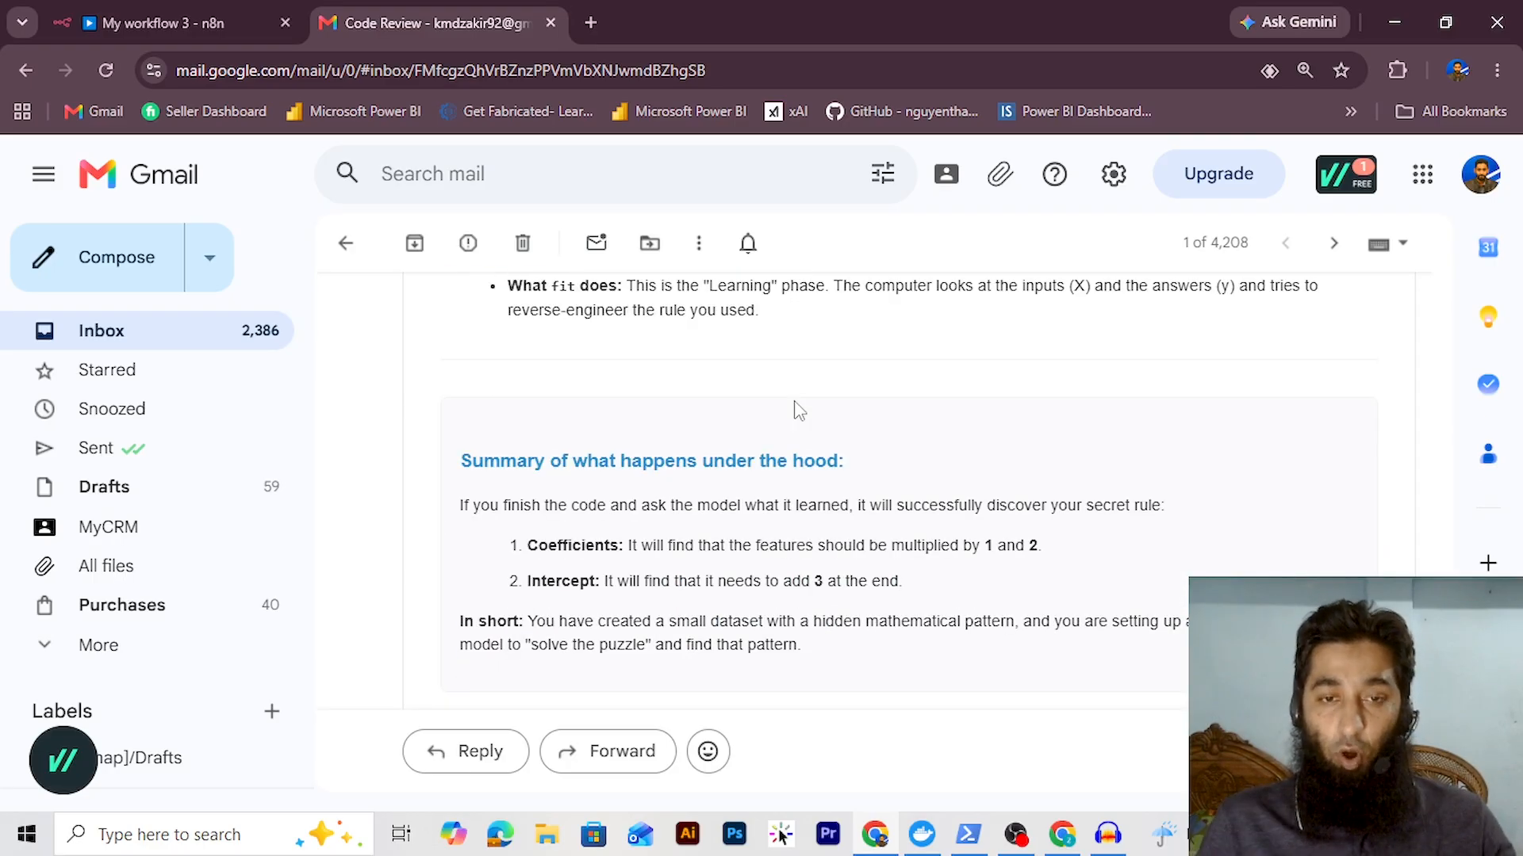
pyautogui.scroll(-2, 796, 408)
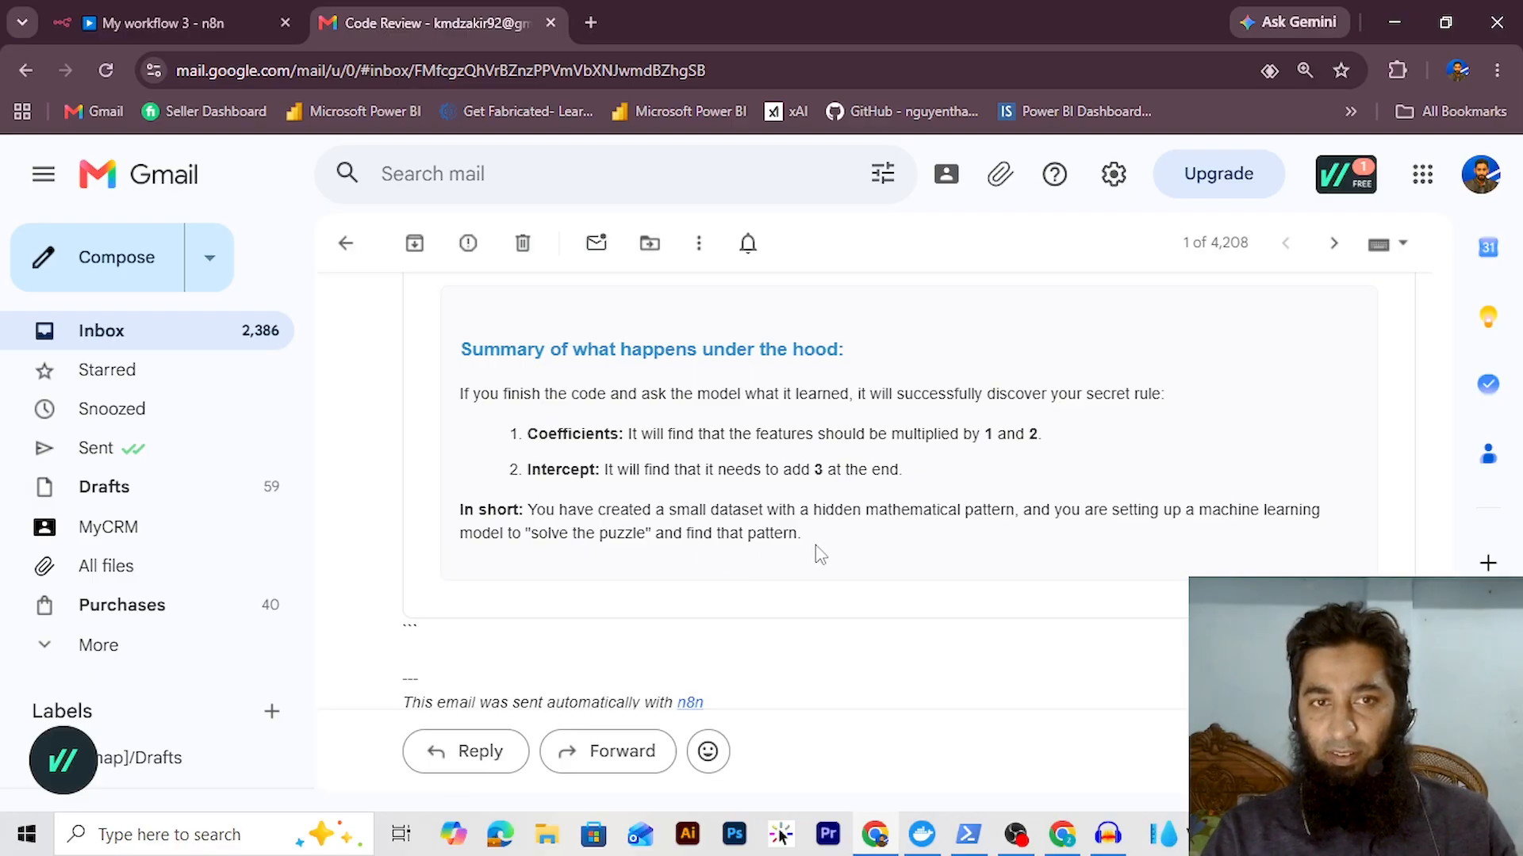
pyautogui.click(181, 24)
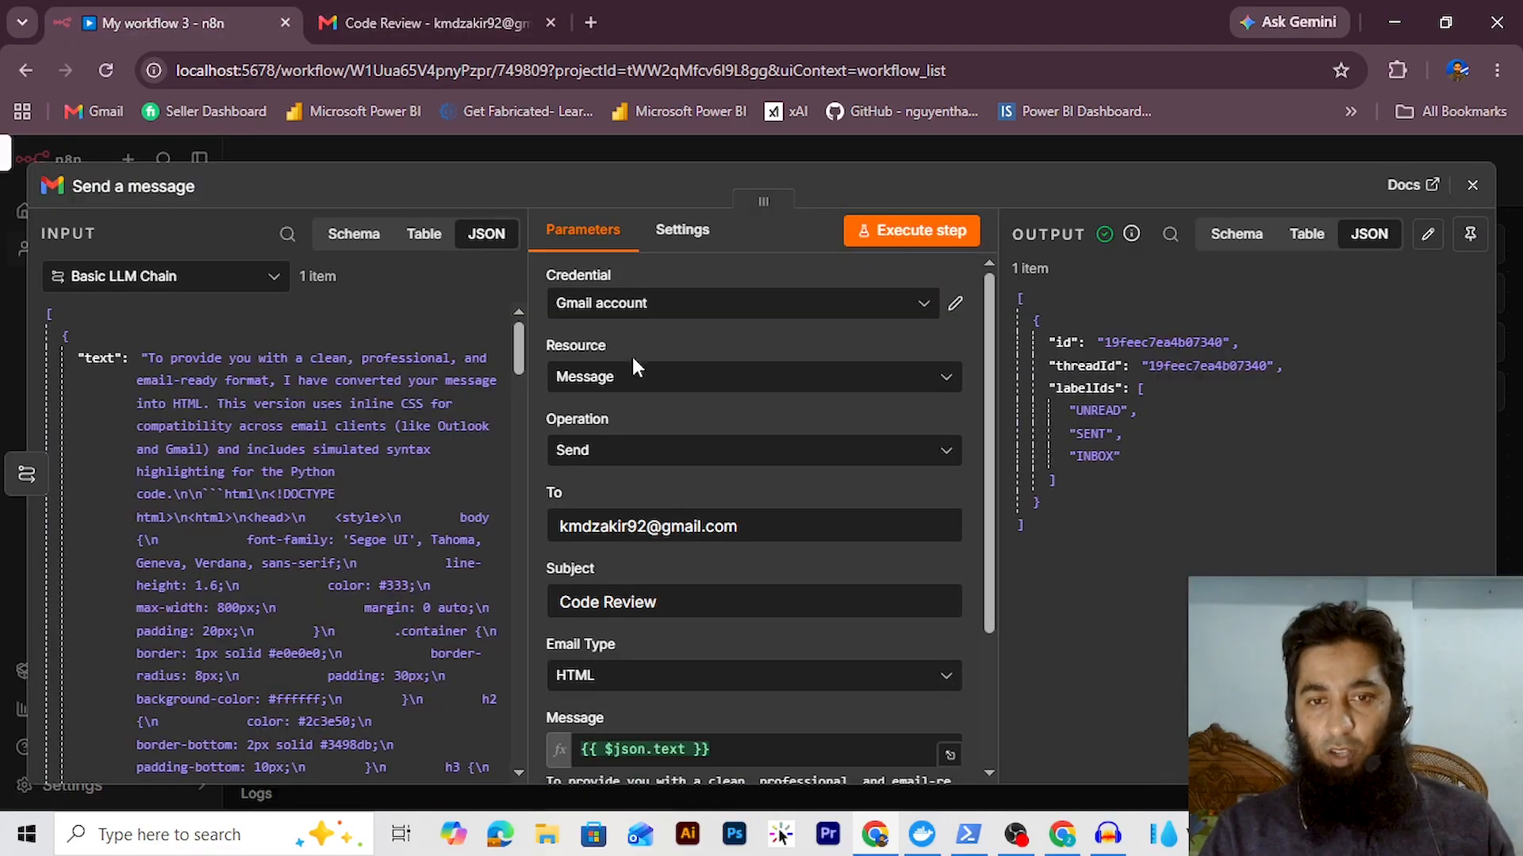
# Close the Send a message panel and fit the whole workflow into view
pyautogui.click(1472, 185)
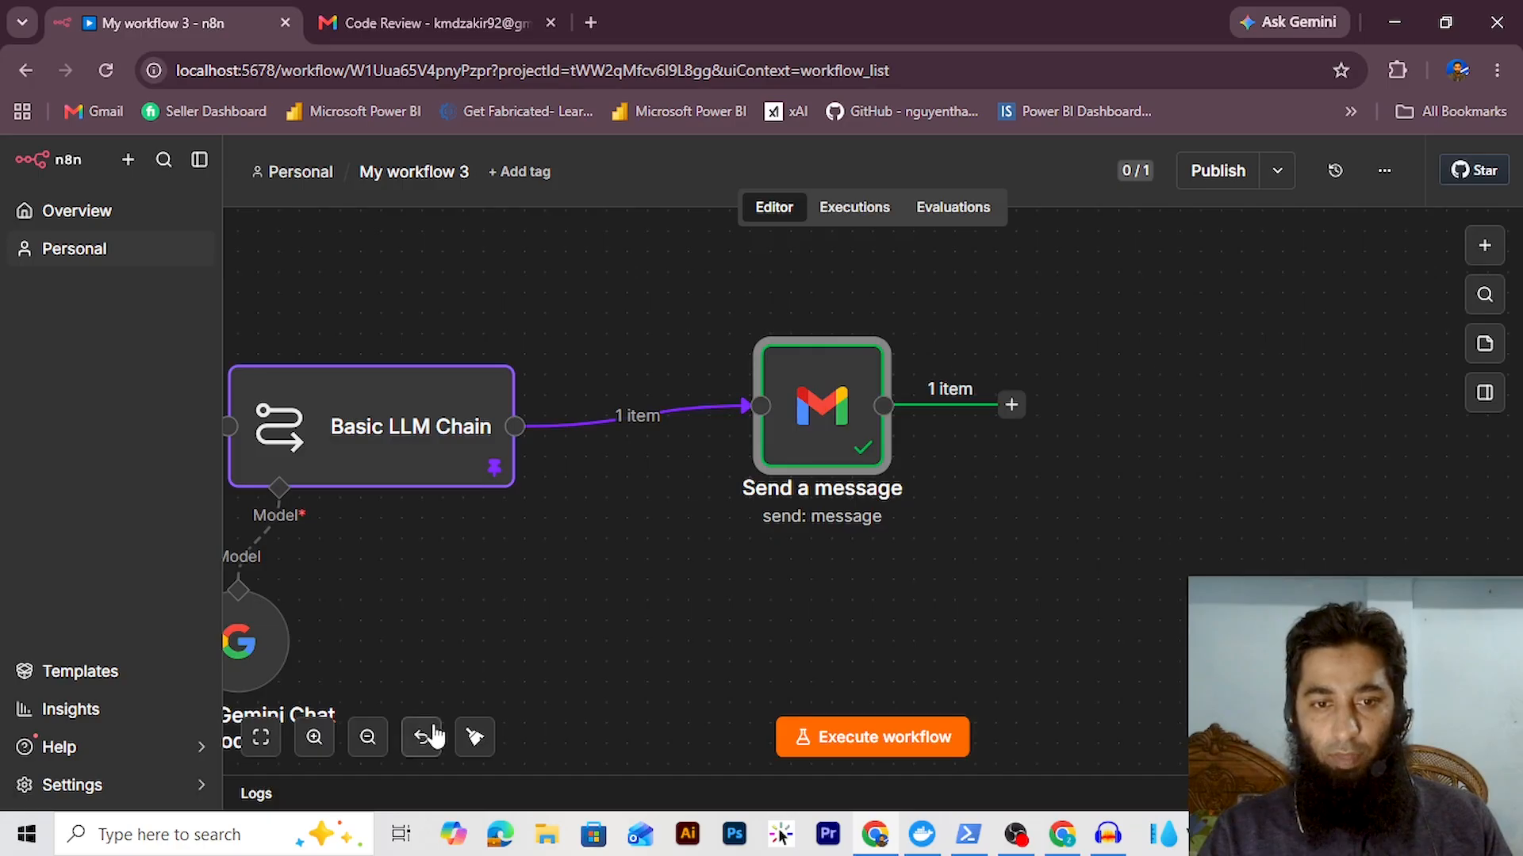
pyautogui.click(476, 735)
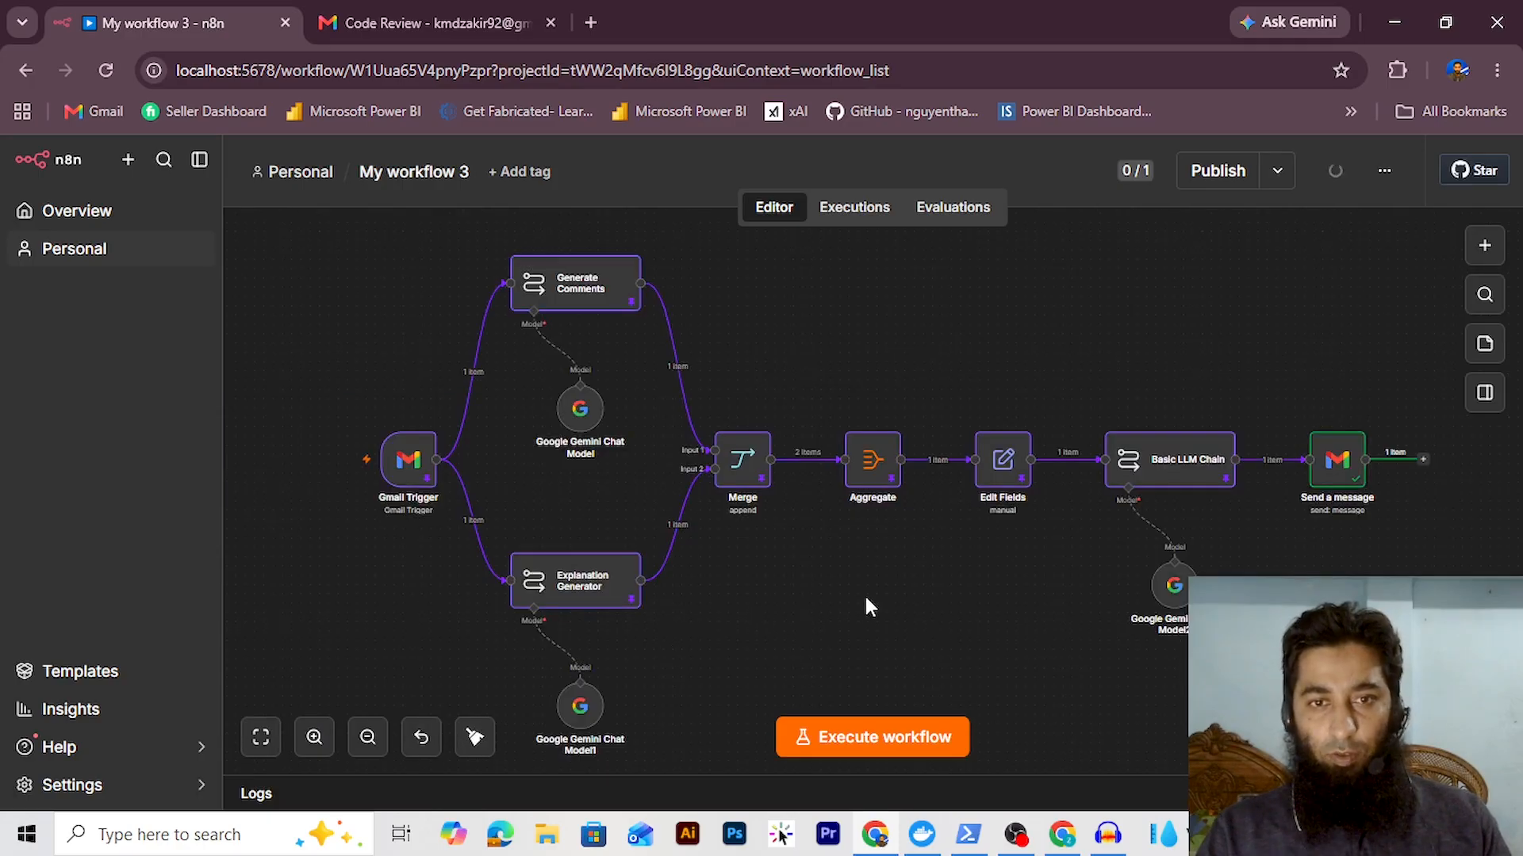
pyautogui.rightClick(414, 470)
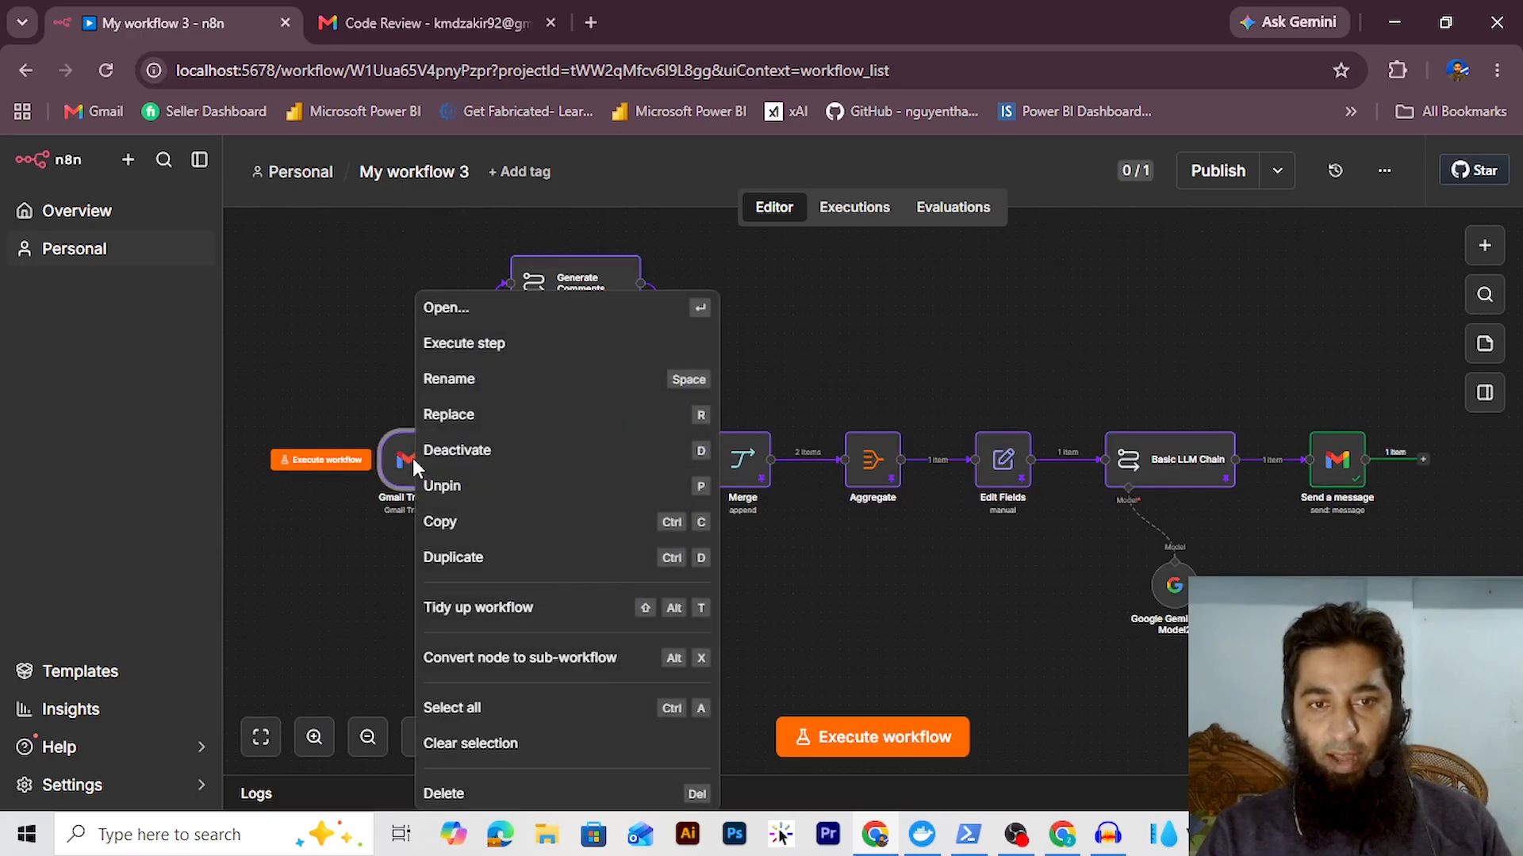
pyautogui.press('Escape')
# Unpin data on Generate Comments, Explanation Generator, Merge, Aggregate, Edit Fields and Basic LLM Chain
pyautogui.rightClick(566, 289)
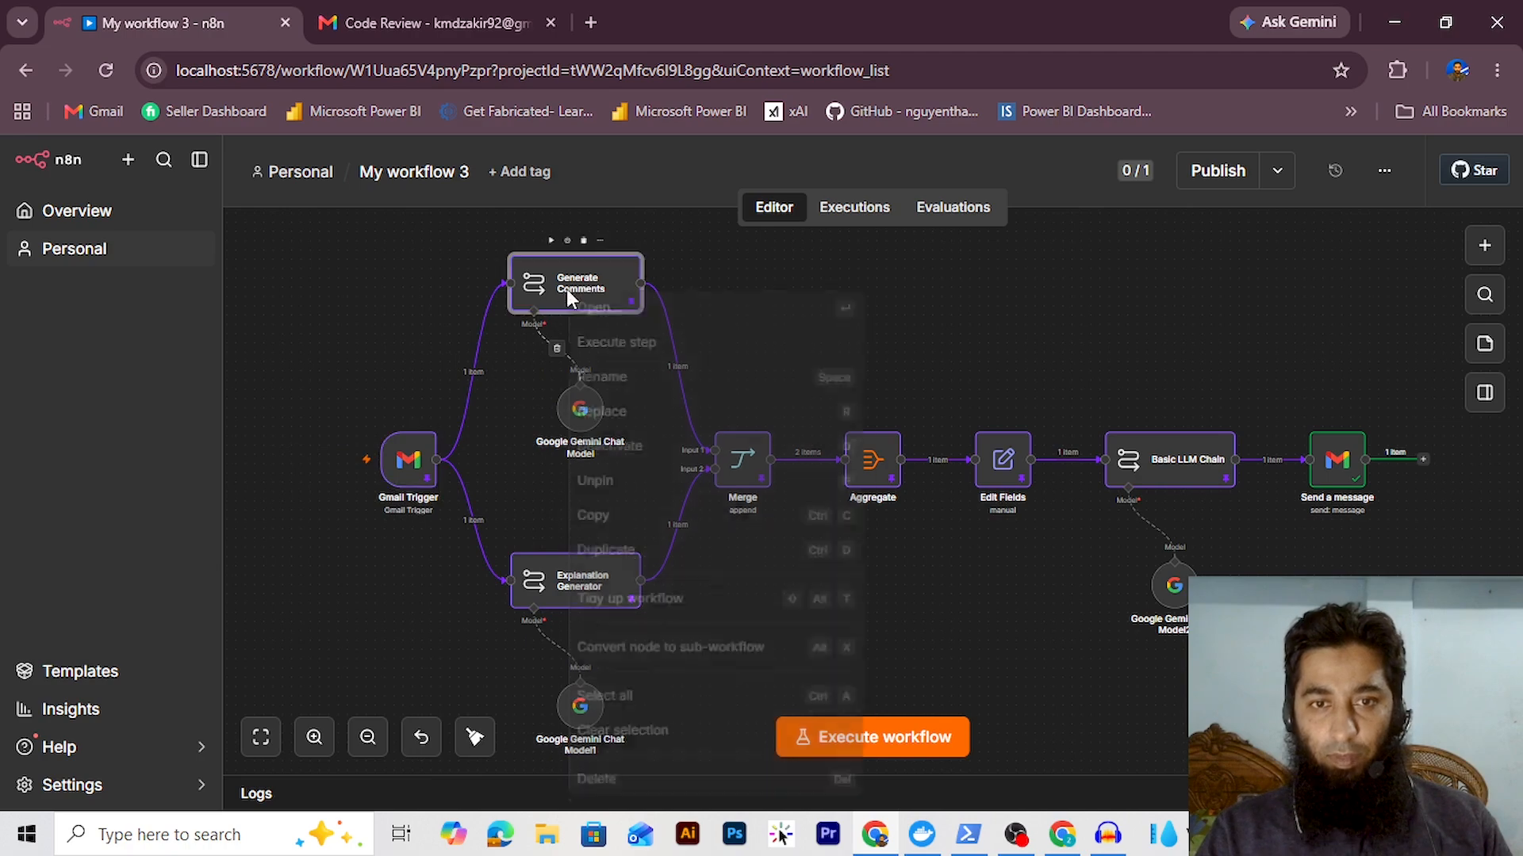
pyautogui.click(601, 484)
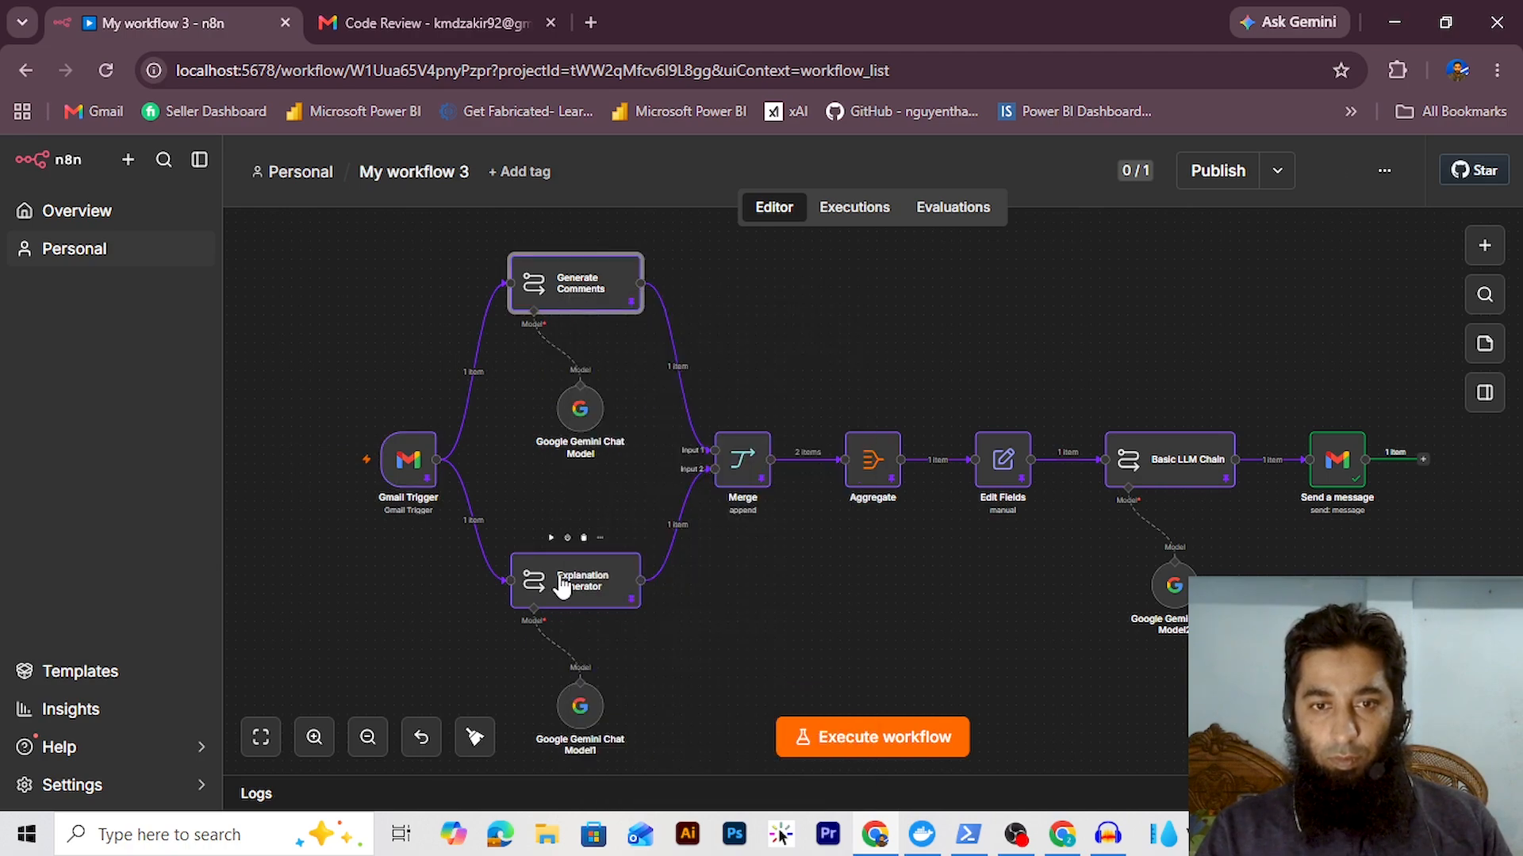
pyautogui.rightClick(561, 585)
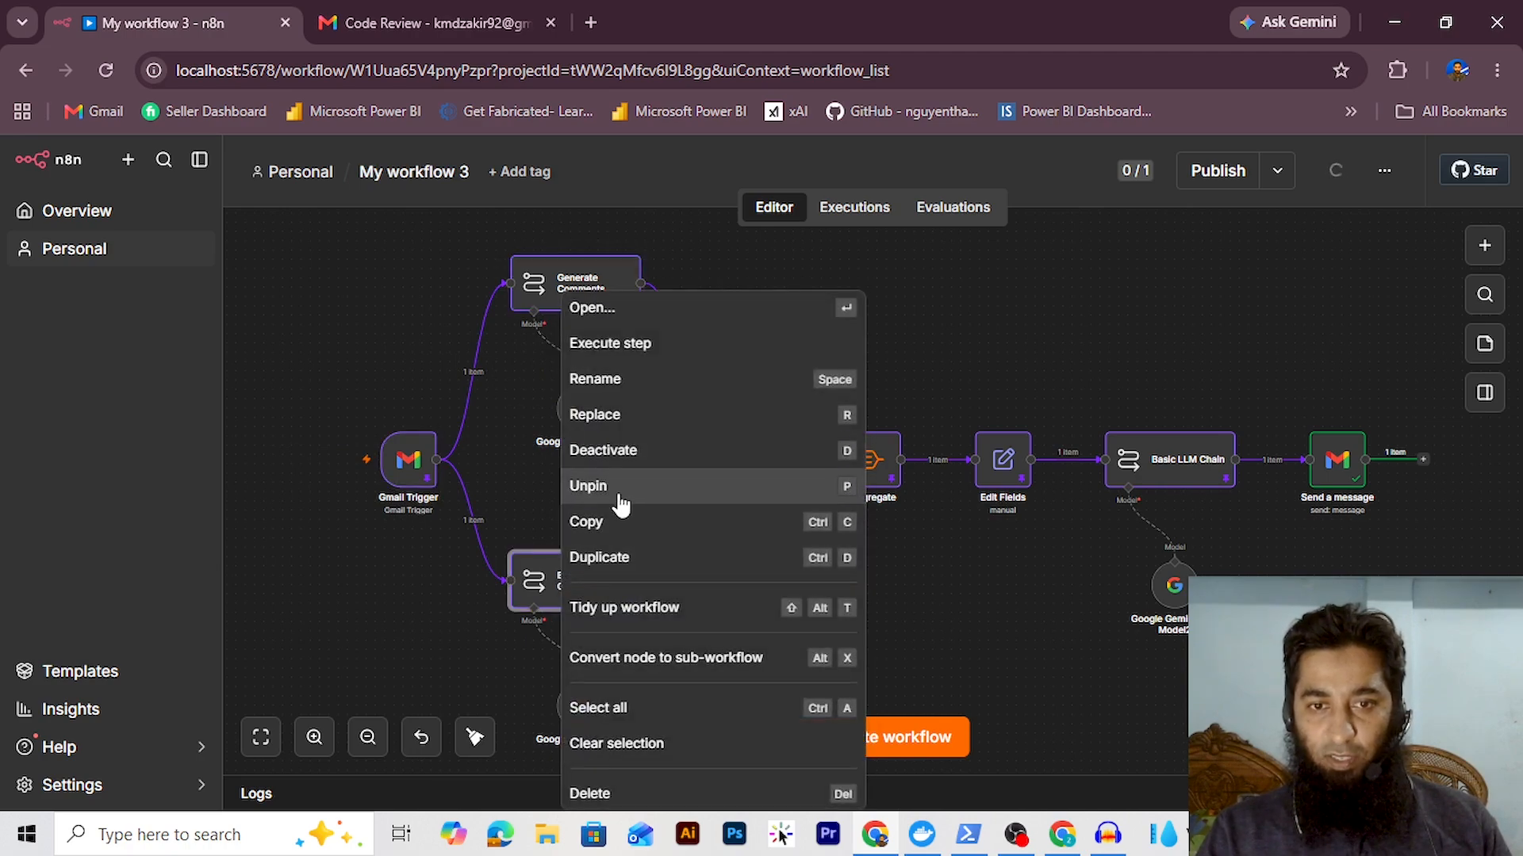
pyautogui.click(618, 496)
pyautogui.rightClick(748, 464)
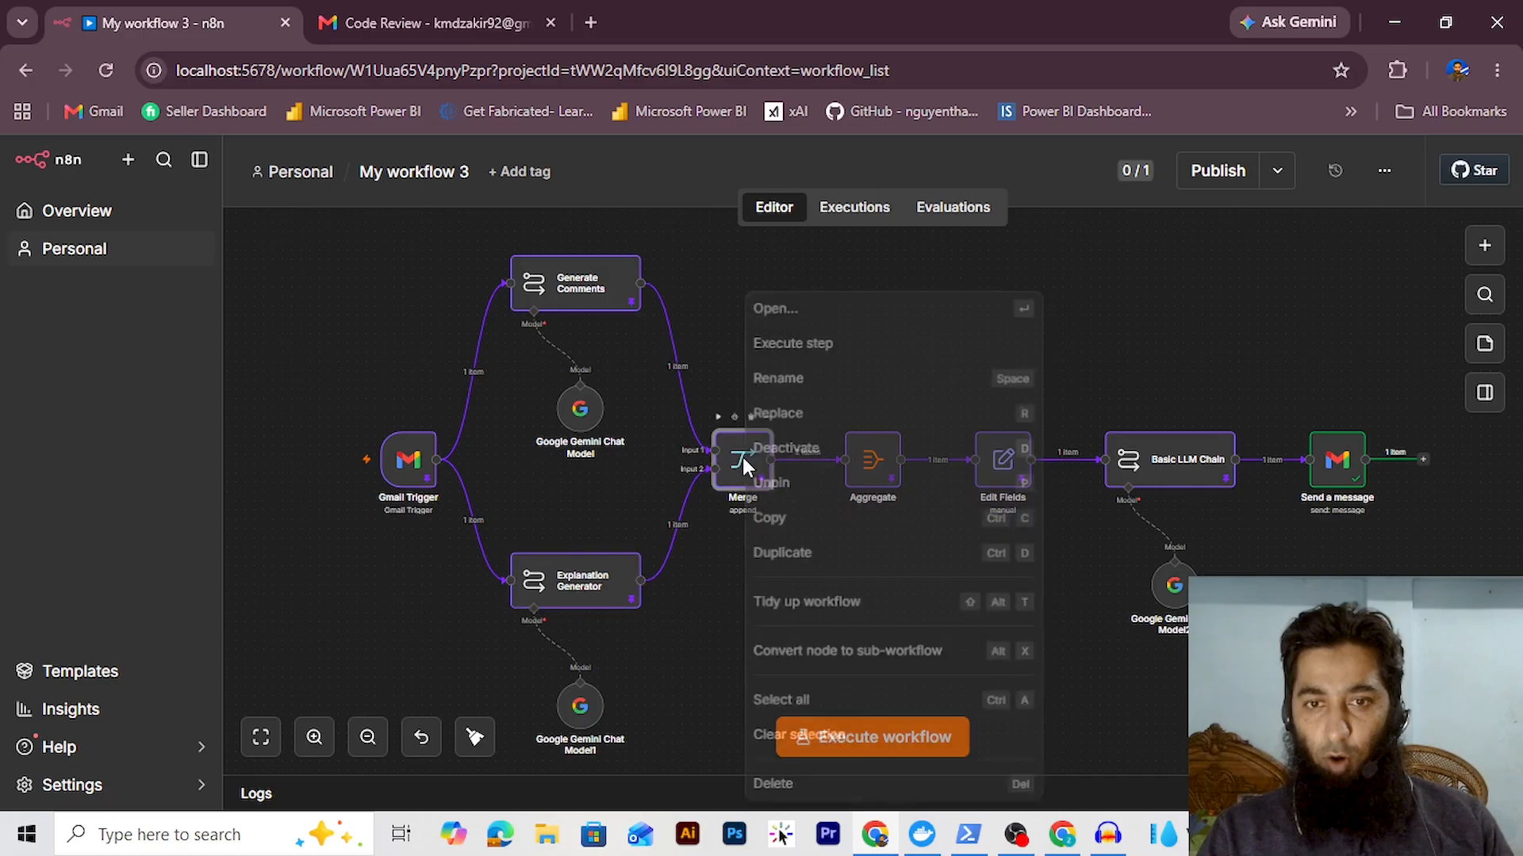
pyautogui.click(809, 486)
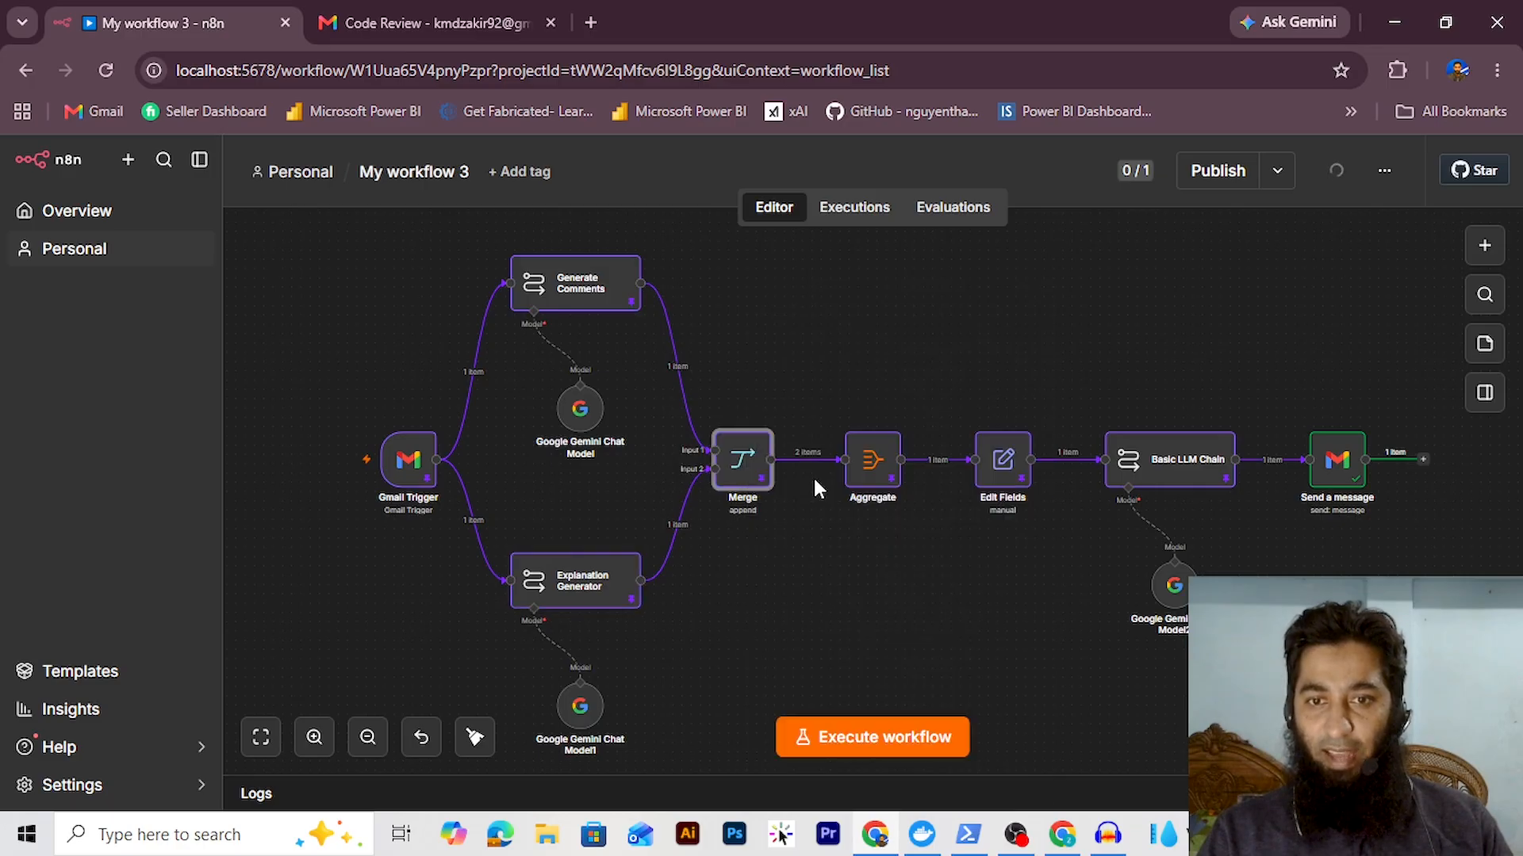
pyautogui.rightClick(866, 474)
pyautogui.click(890, 485)
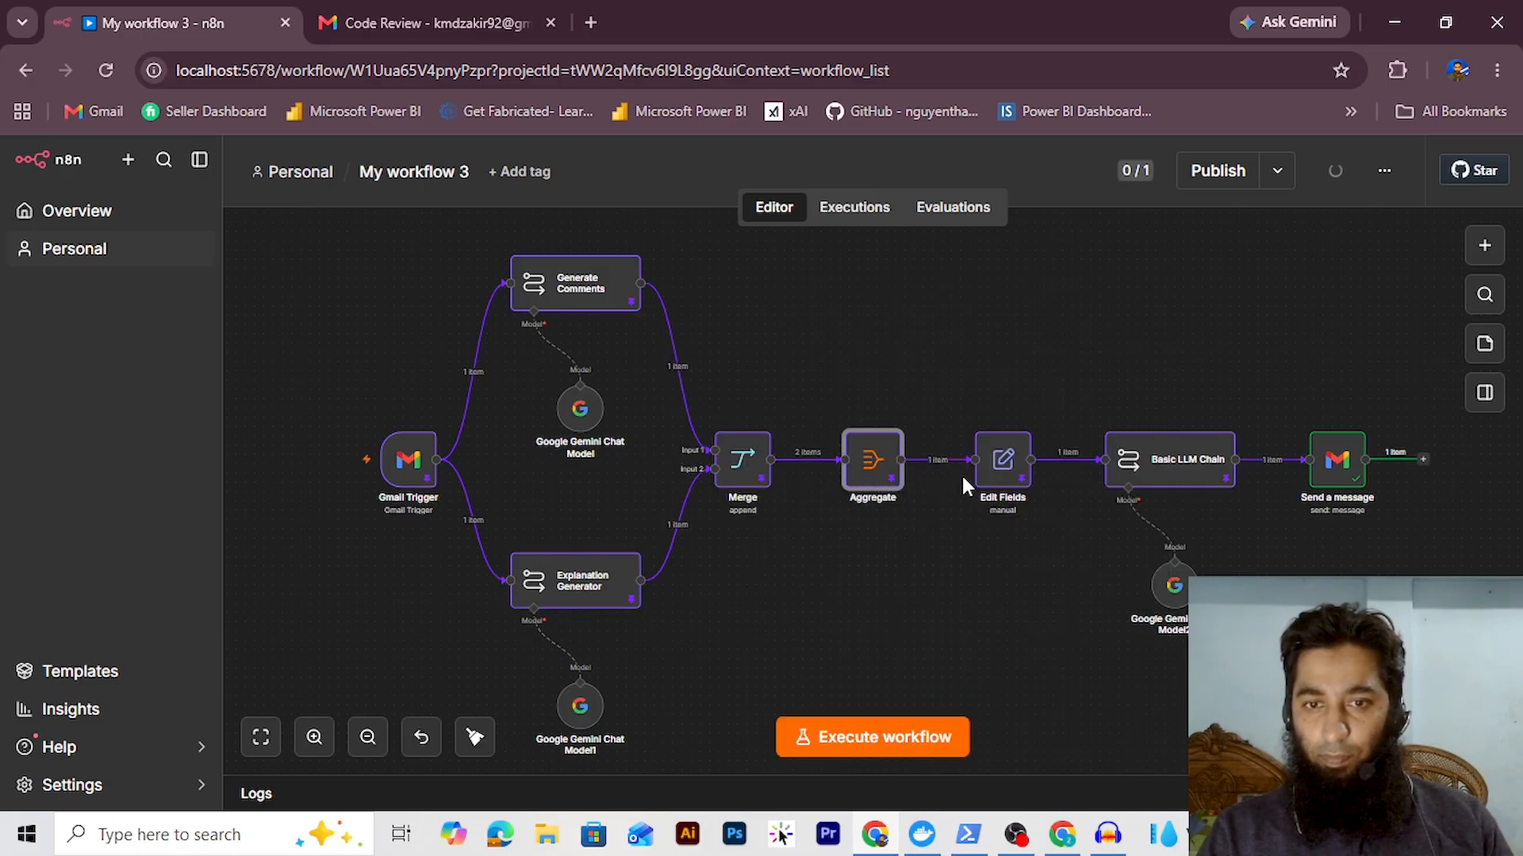
pyautogui.rightClick(1003, 462)
pyautogui.click(1029, 488)
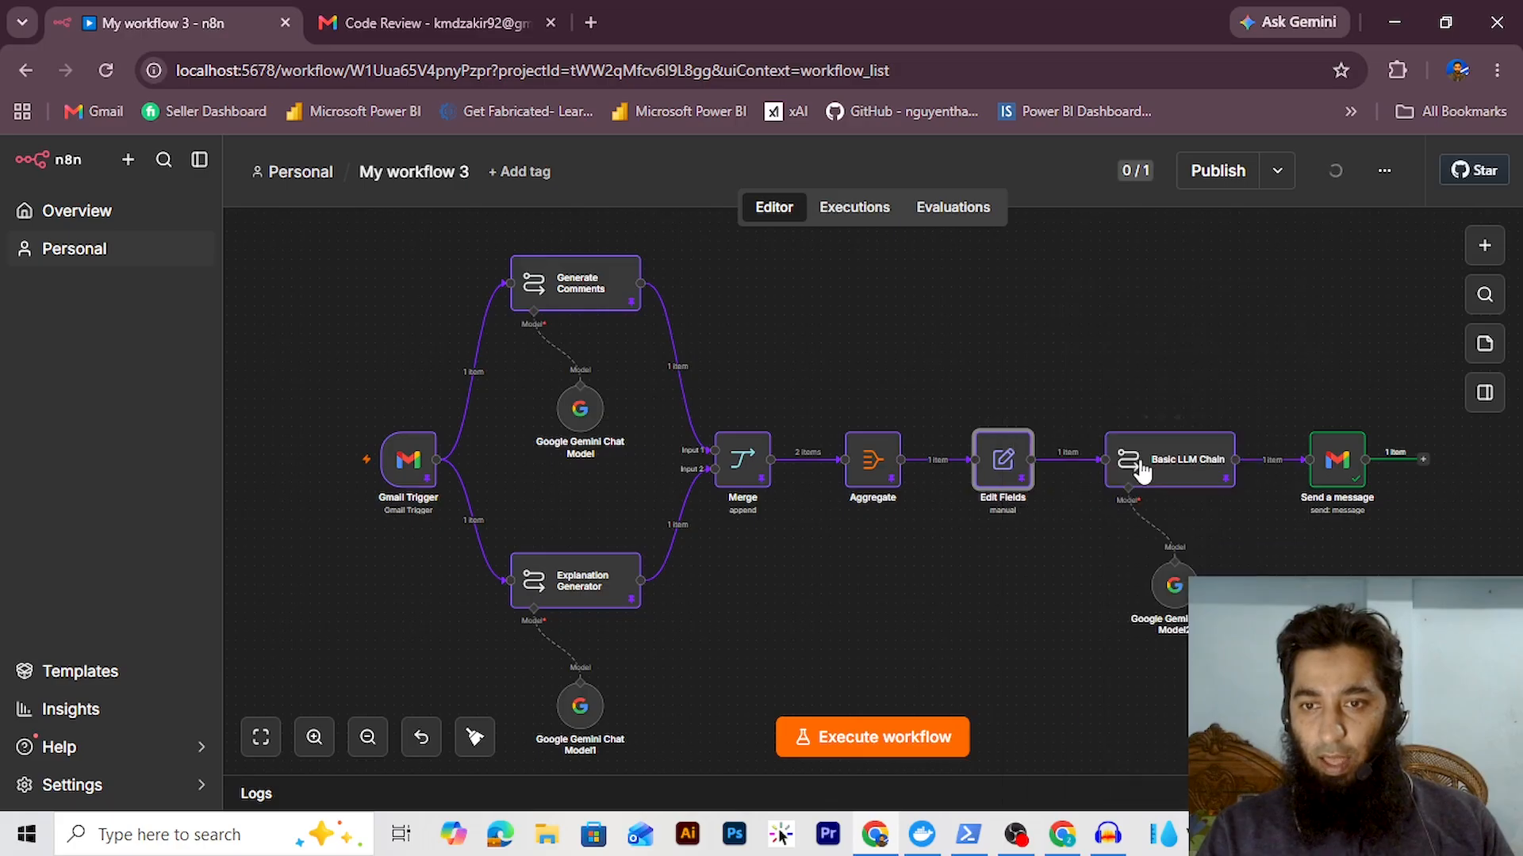
pyautogui.rightClick(1161, 468)
pyautogui.click(1185, 489)
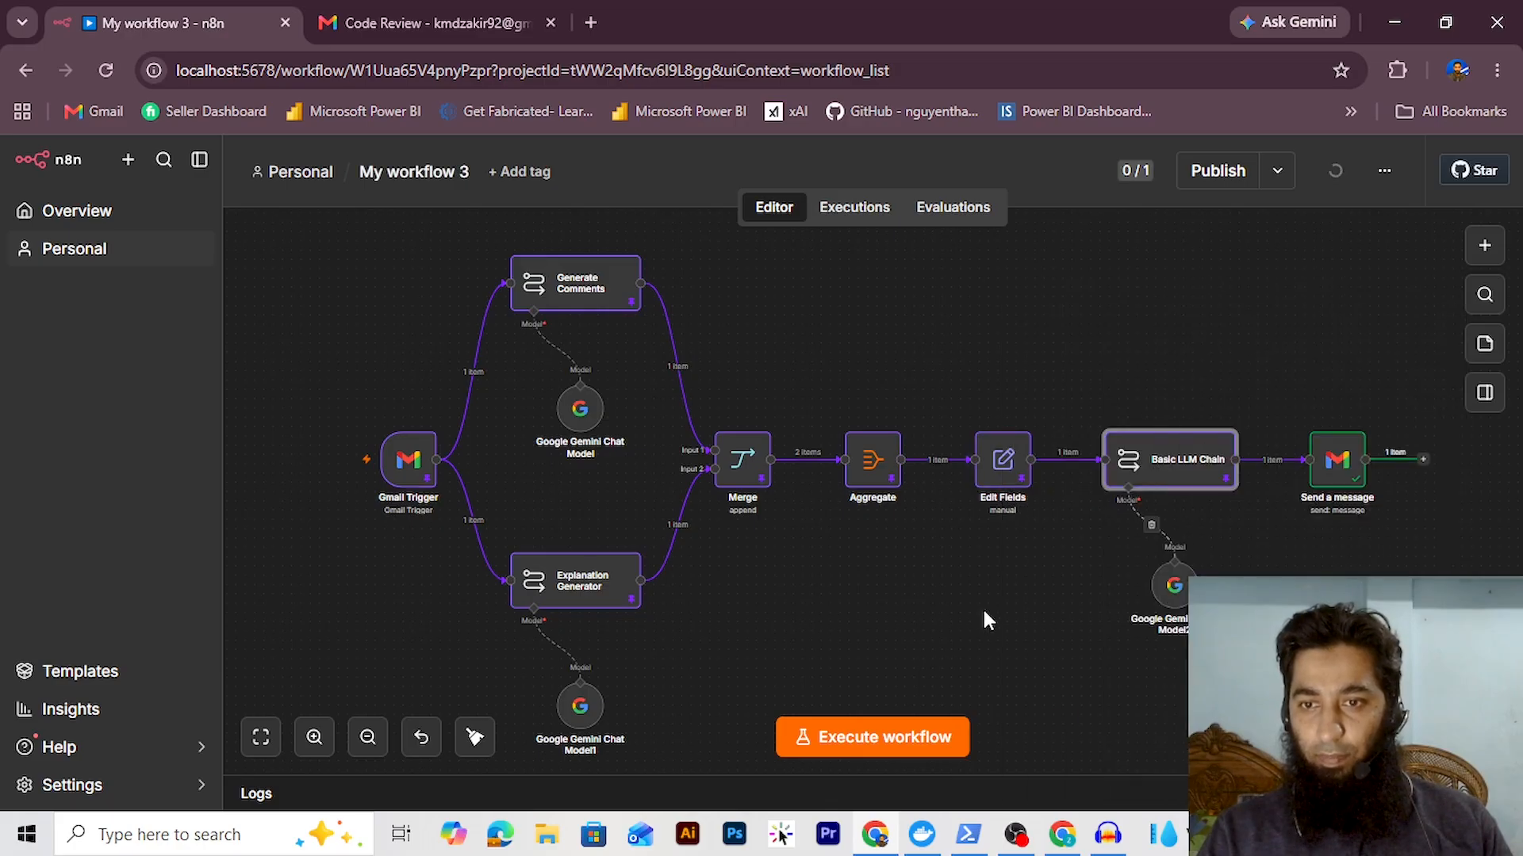
# Execute the whole workflow and wait until every node through Send a message succeeds
pyautogui.click(904, 737)
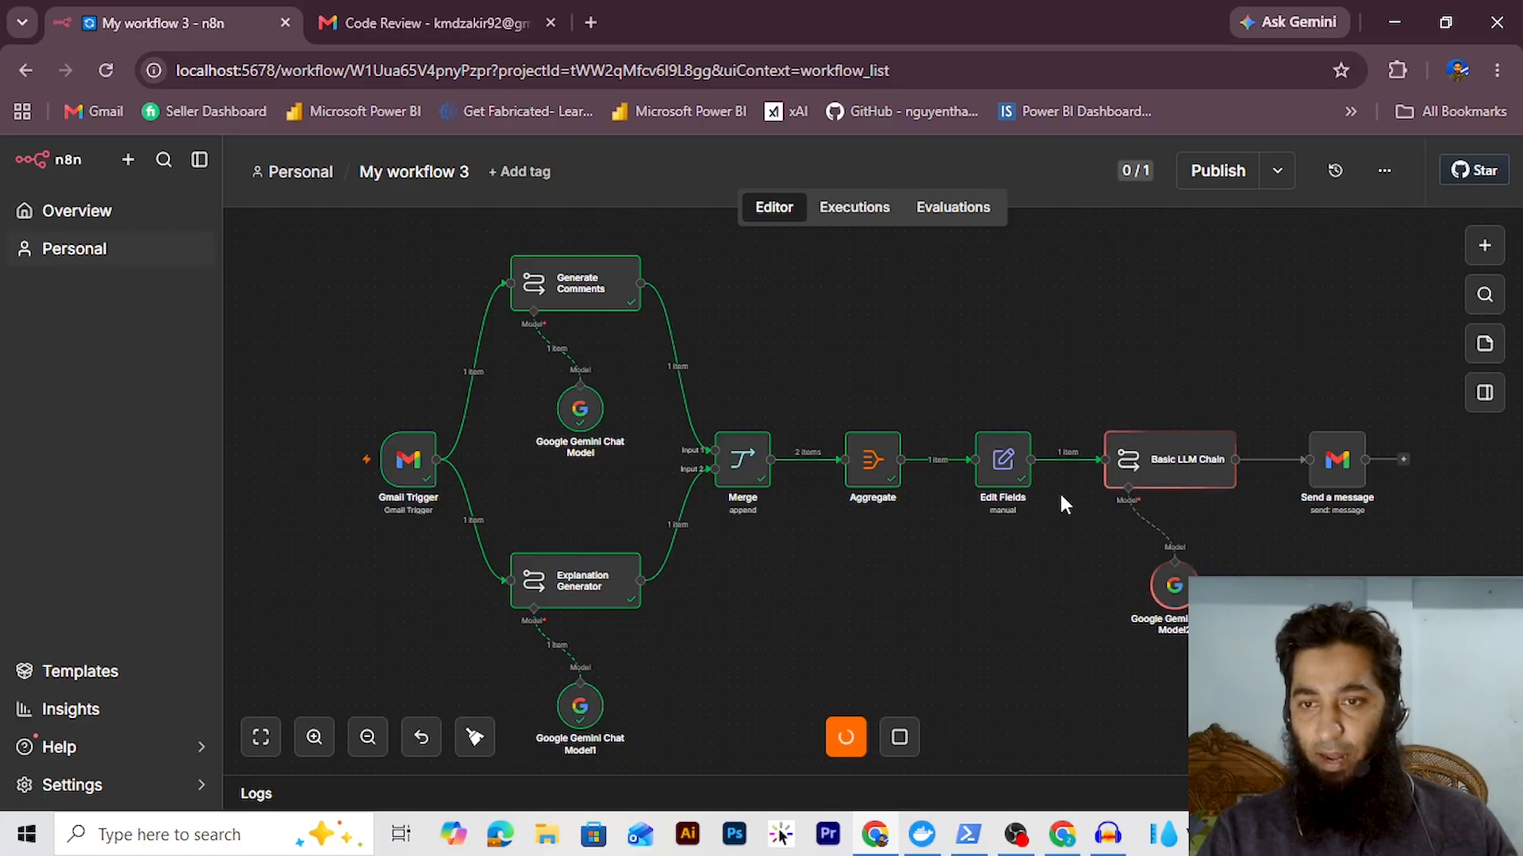
pyautogui.moveTo(1206, 485)
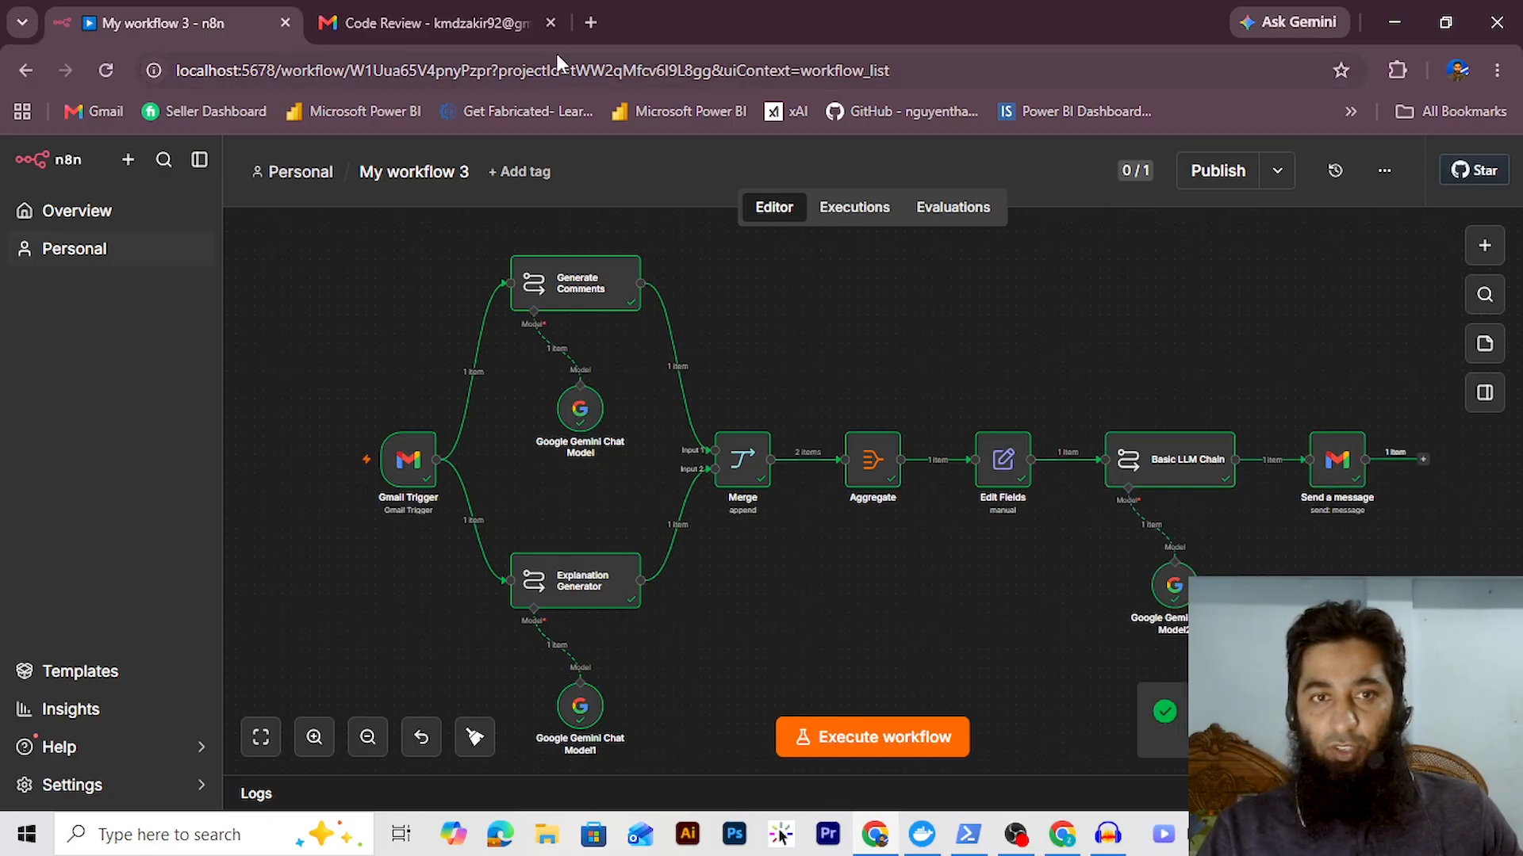
# Refresh the Gmail inbox and scroll through the new HTML-formatted Code Review email
pyautogui.click(420, 10)
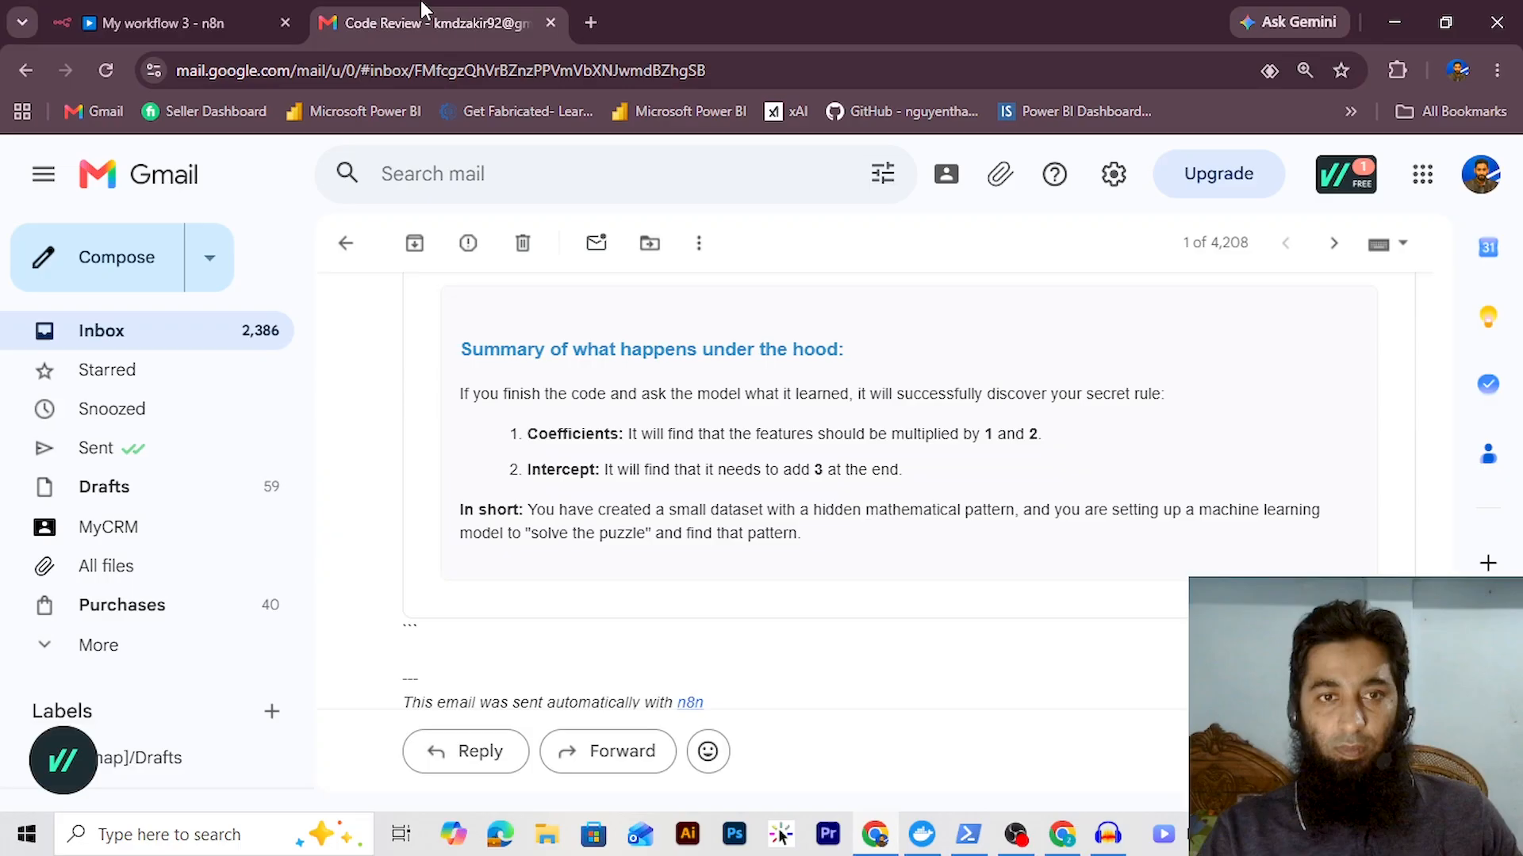
pyautogui.click(345, 241)
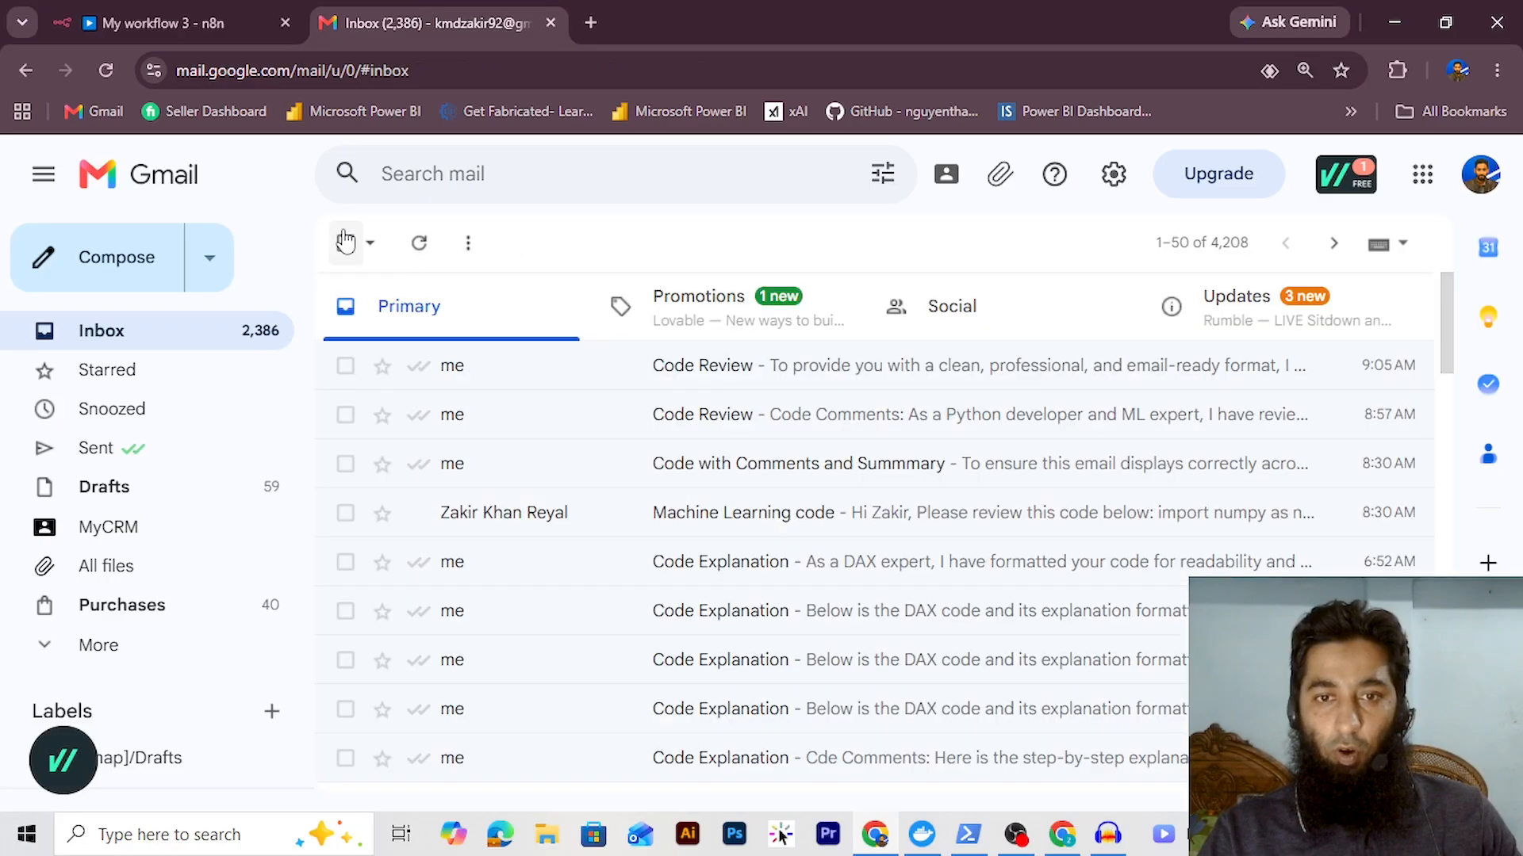
pyautogui.click(424, 250)
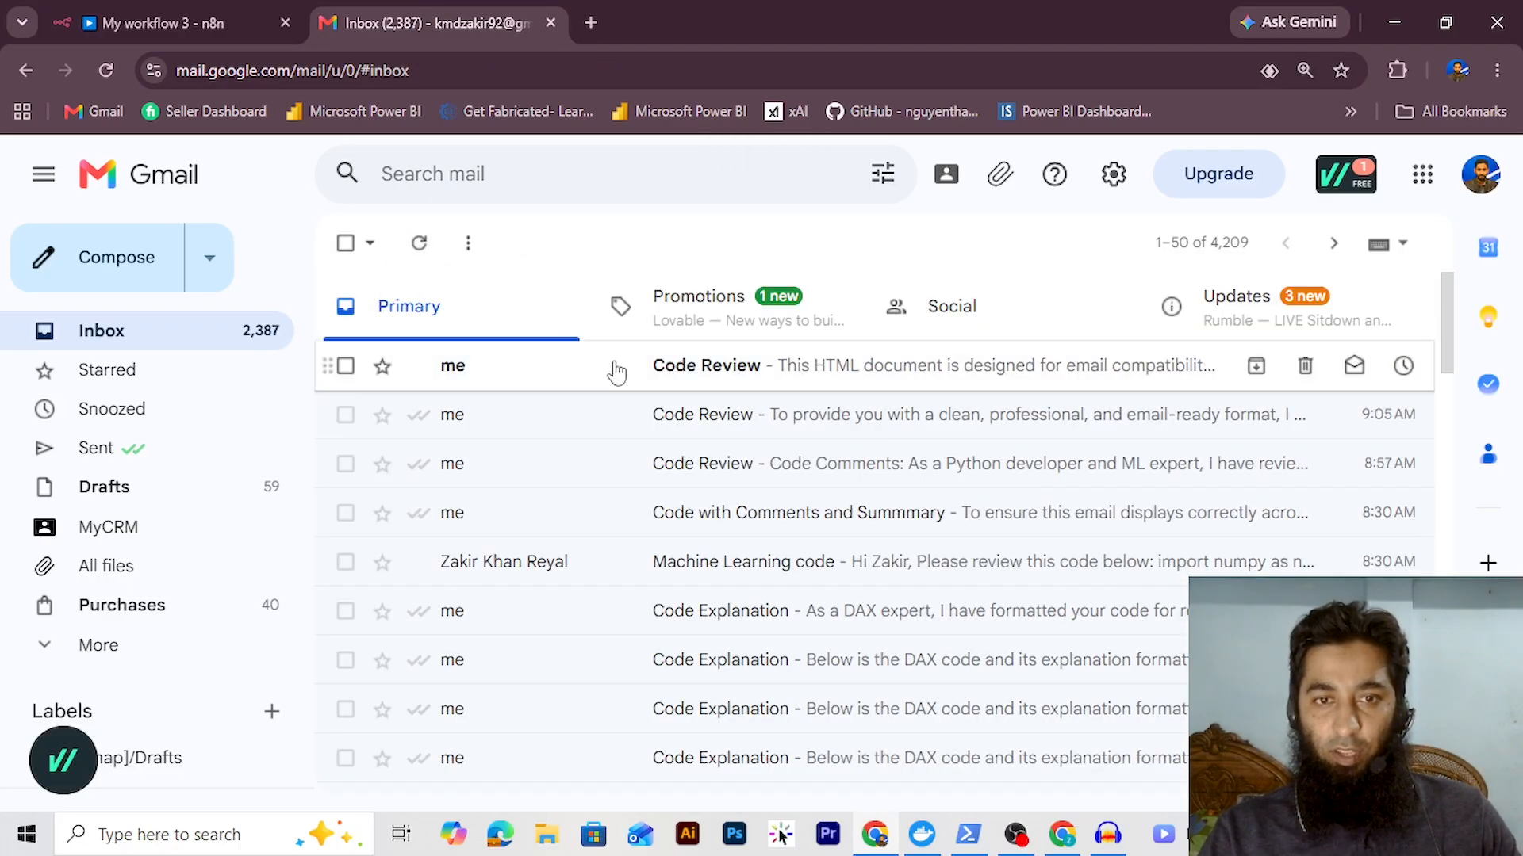
pyautogui.click(615, 369)
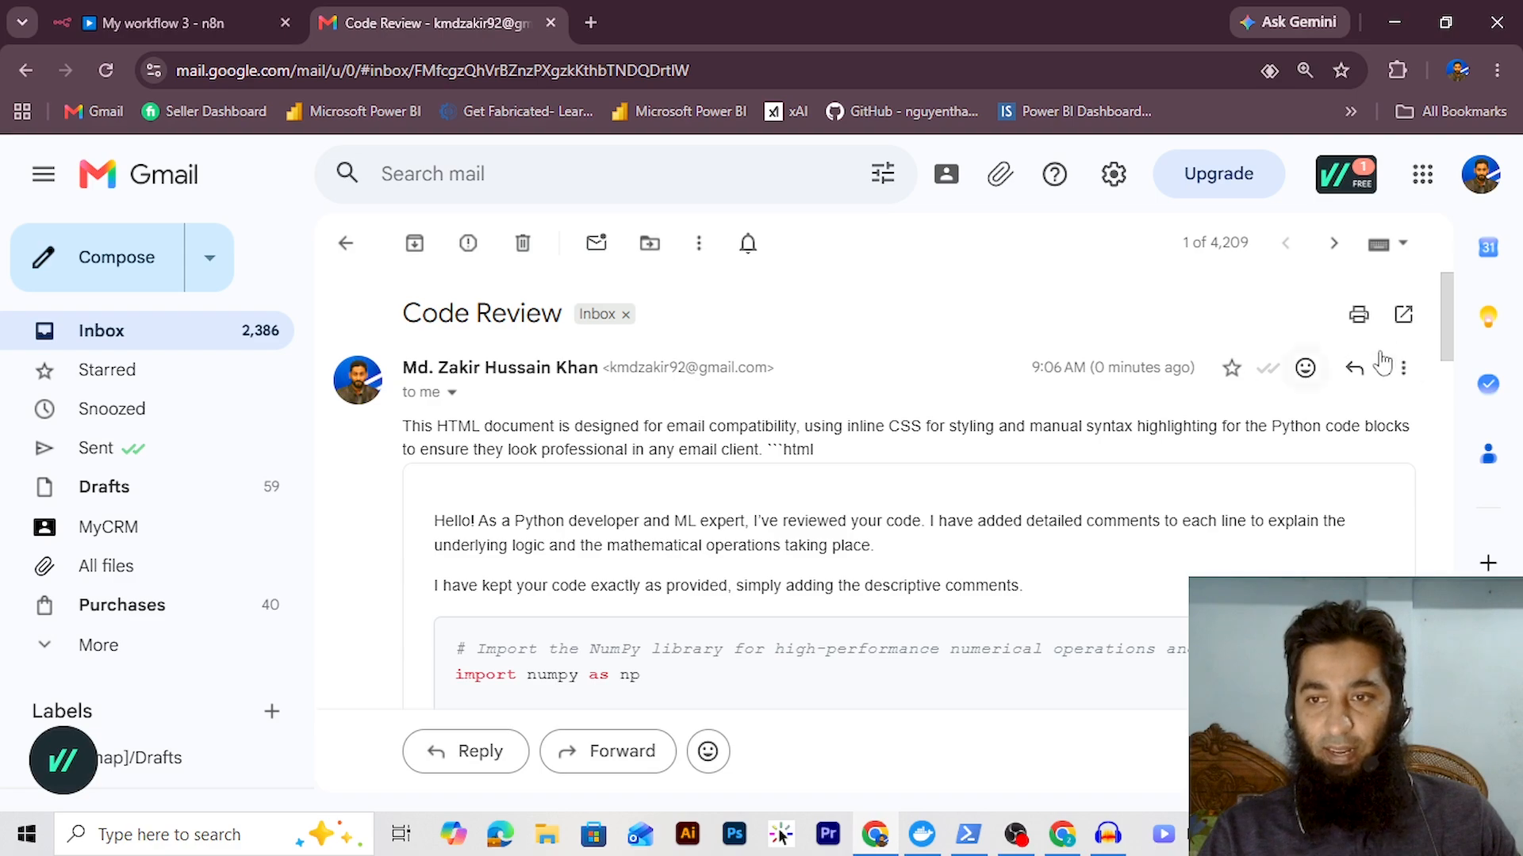
pyautogui.scroll(-2, 1453, 377)
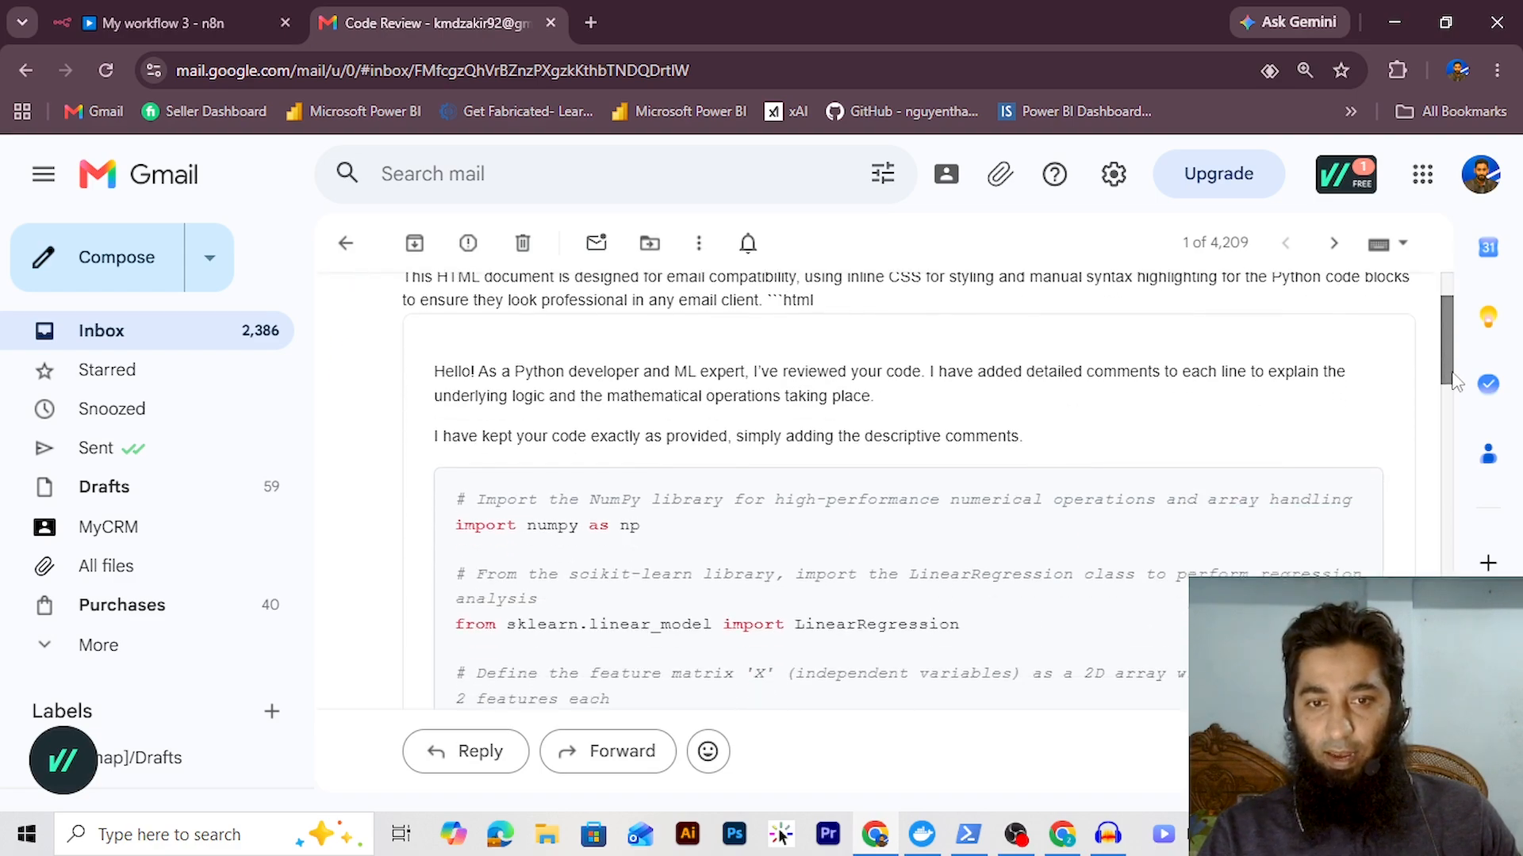
pyautogui.moveTo(1453, 381); pyautogui.dragTo(1475, 632)
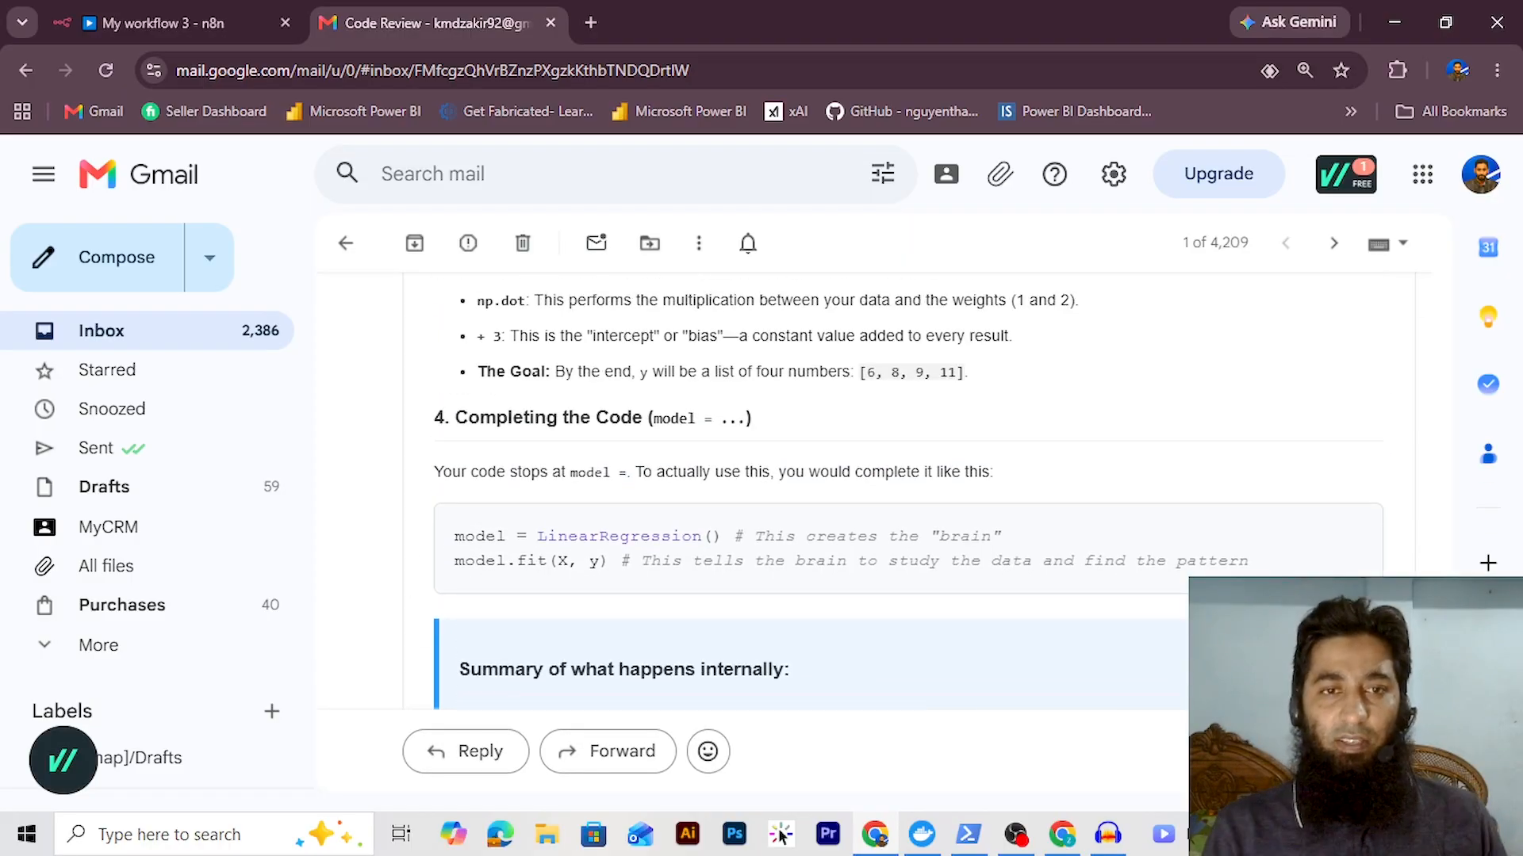